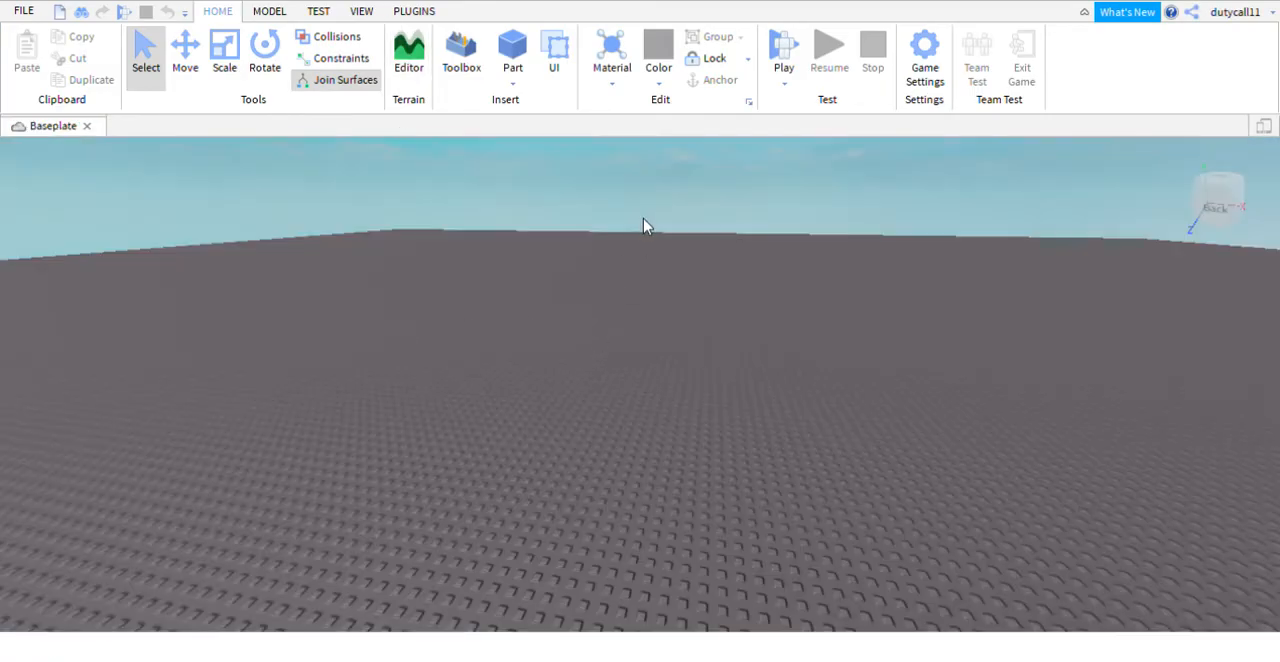
- Display the Explorer and the Properties for the new baseplate place
right_click_drag(644, 219, 644, 219)
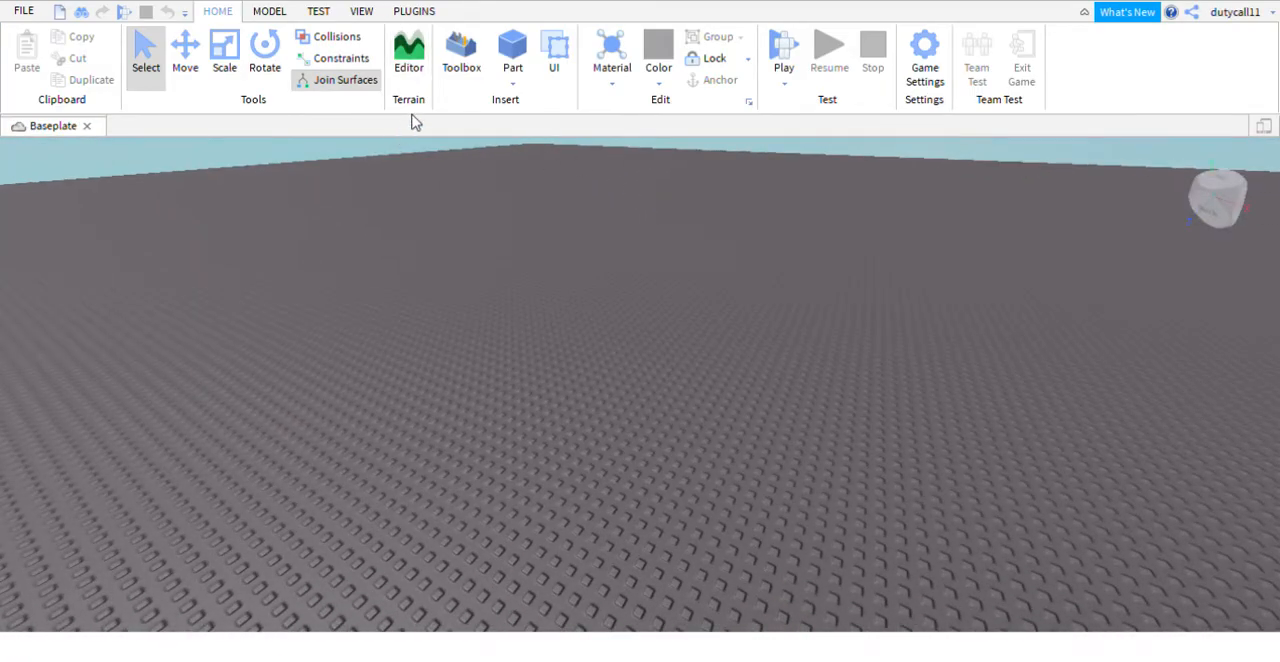
right_click_drag(528, 233, 519, 215)
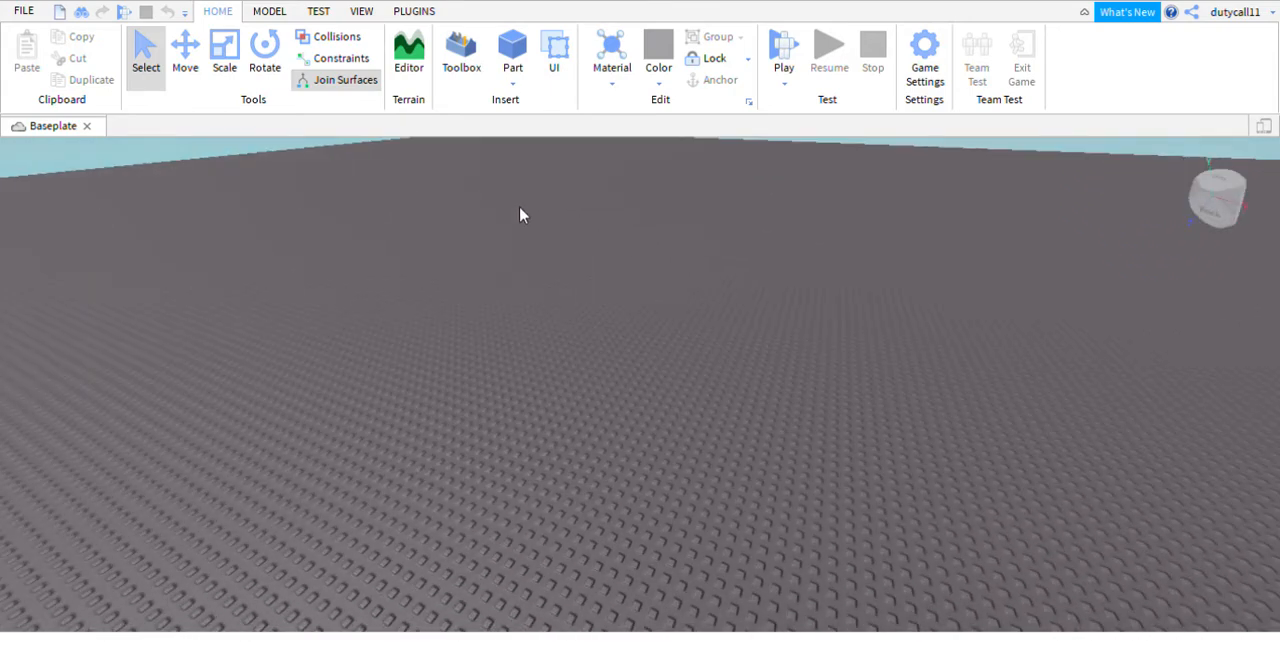
left_click(361, 12)
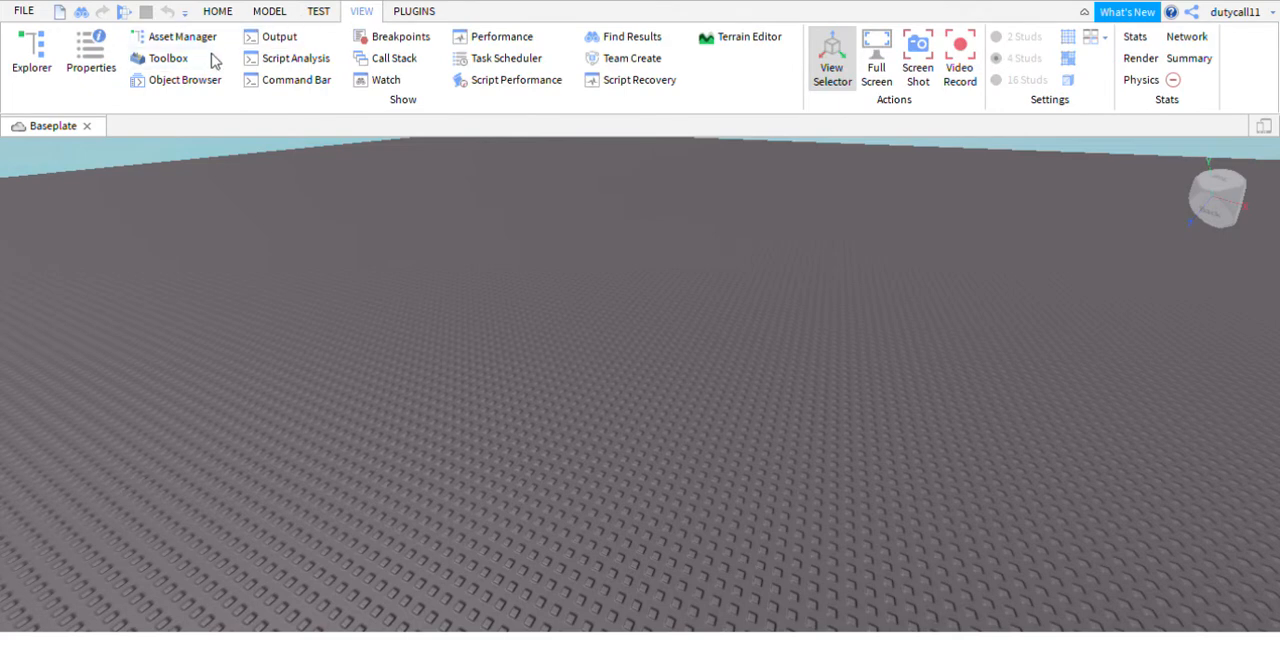
left_click(31, 55)
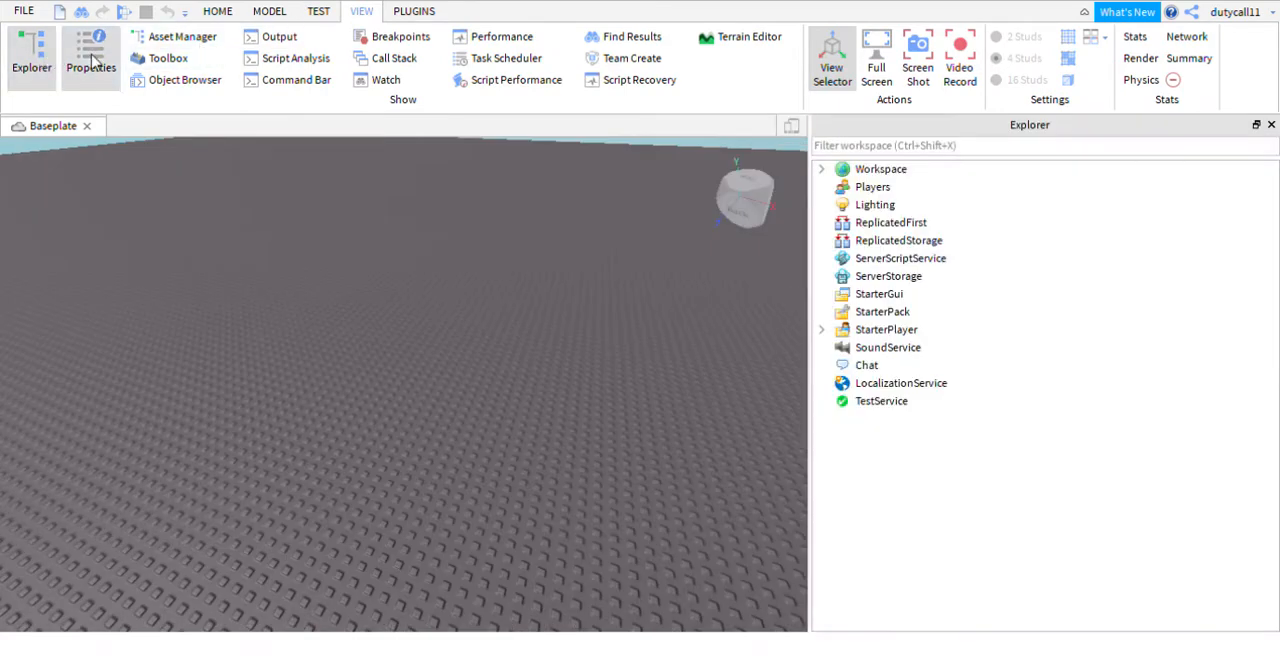
left_click(91, 58)
left_click(216, 12)
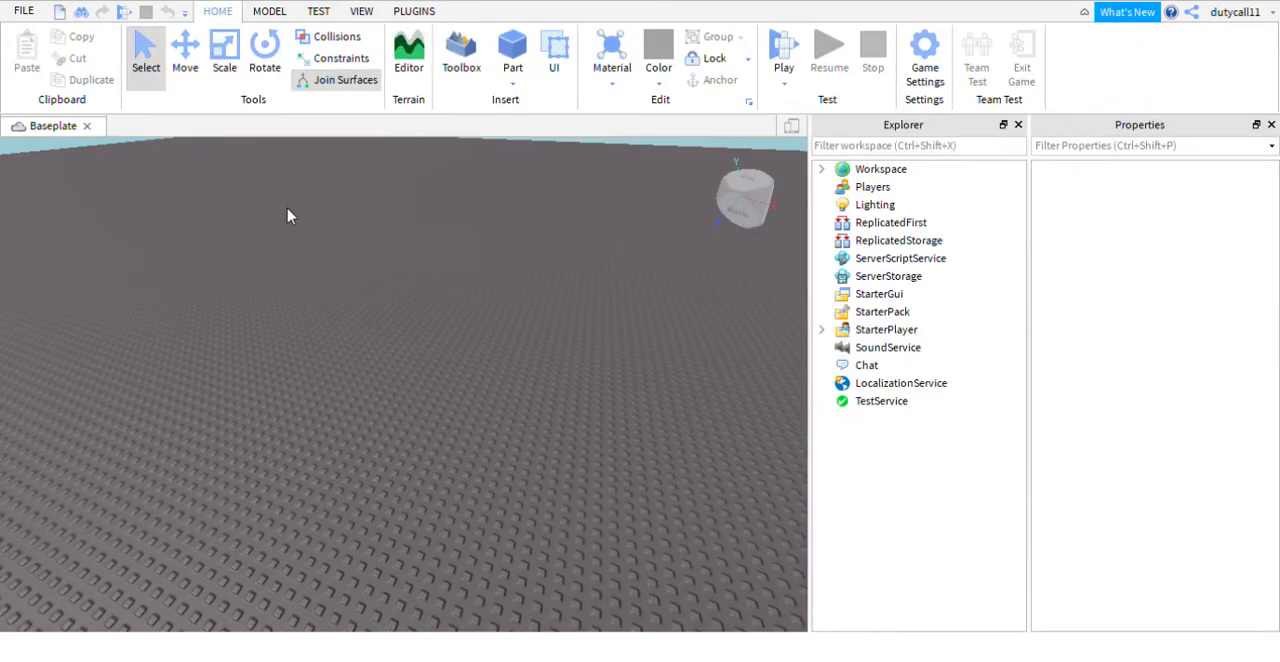
- Delete the Baseplate object from the Workspace
scroll(289, 214, "down", 5)
right_click_drag(287, 214, 290, 216)
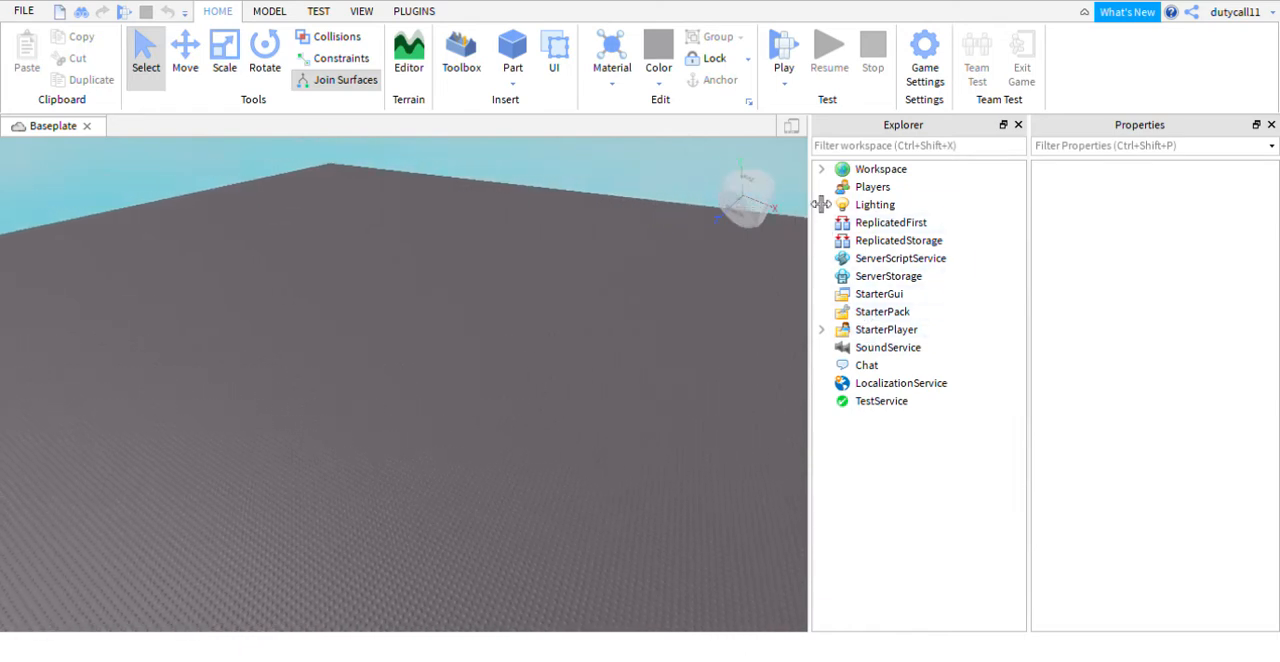
left_click(821, 170)
left_click(890, 222)
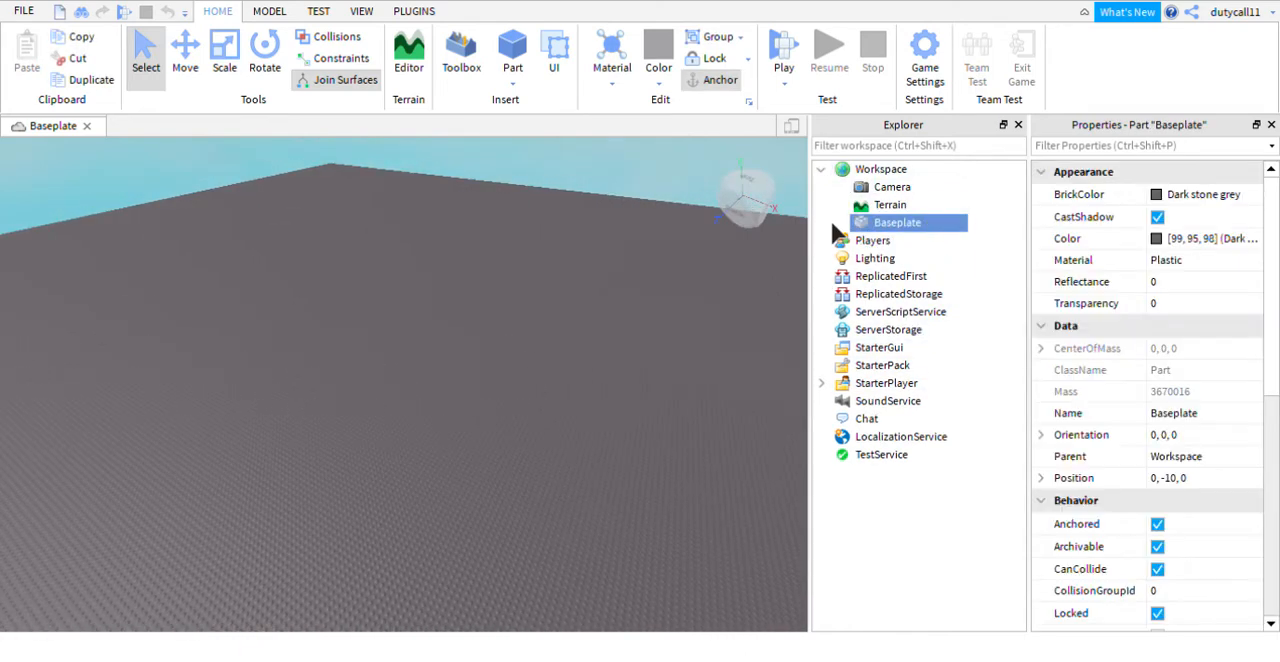
key("Delete")
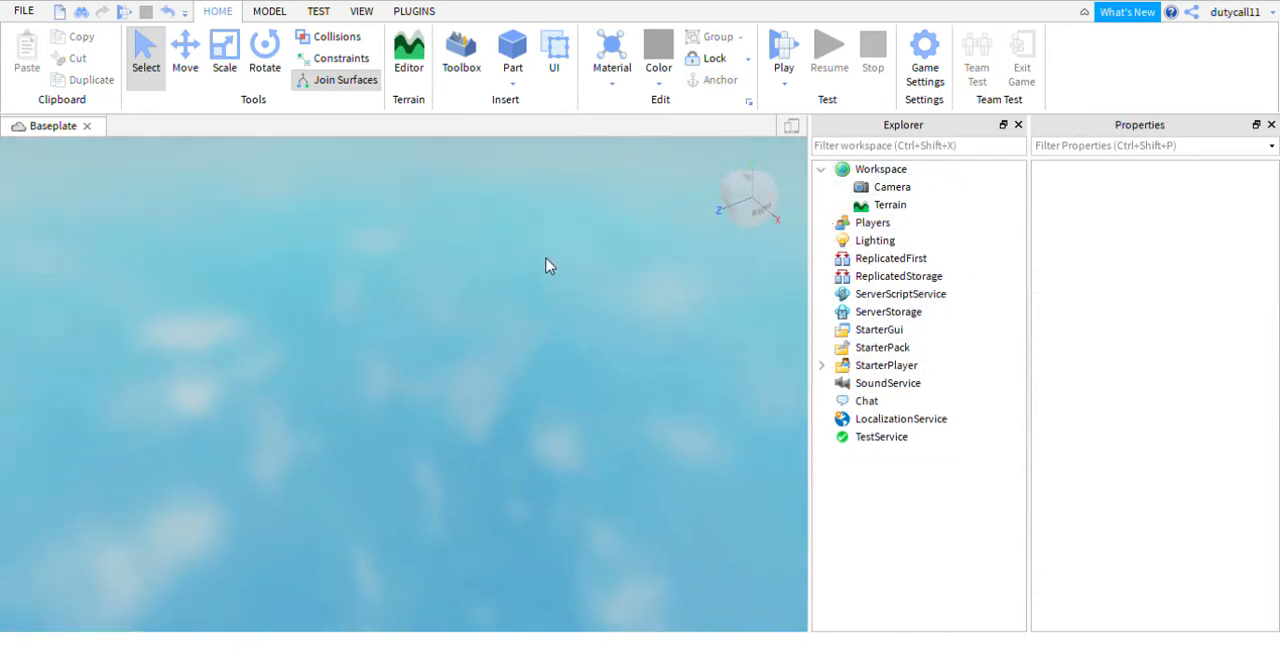
- Insert a new block part into the empty Workspace
left_click(517, 55)
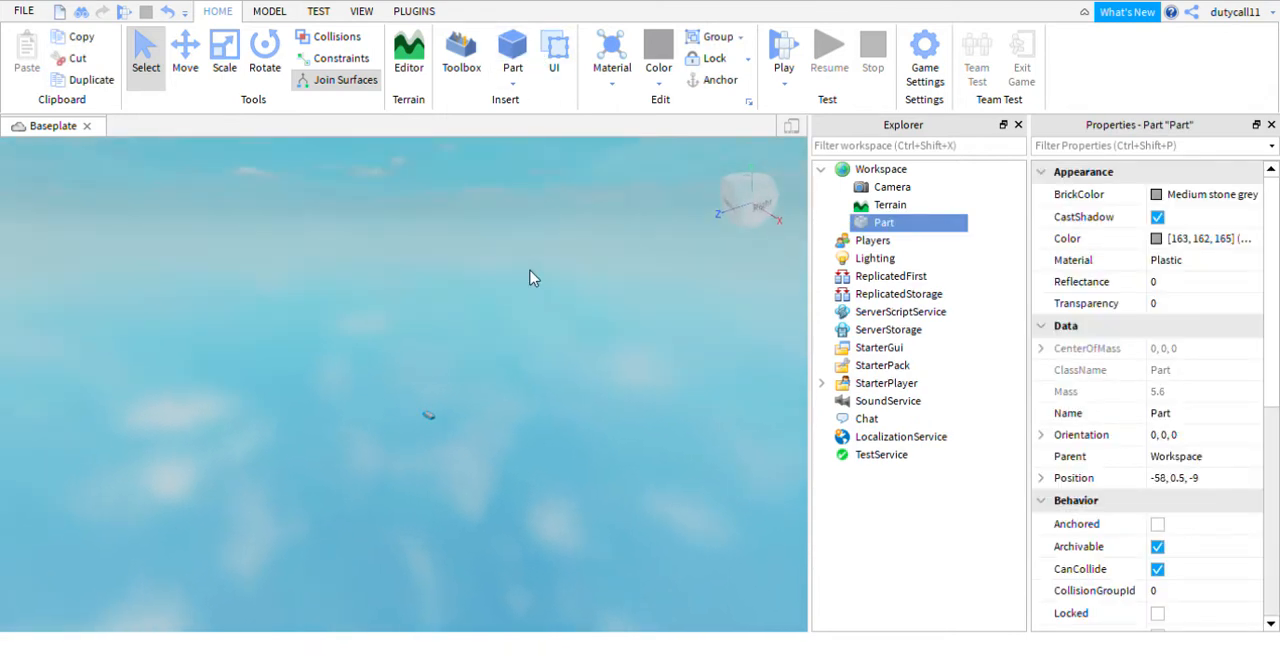
scroll(533, 264, "up", 4)
right_click_drag(533, 264, 528, 263)
scroll(528, 263, "down", 4)
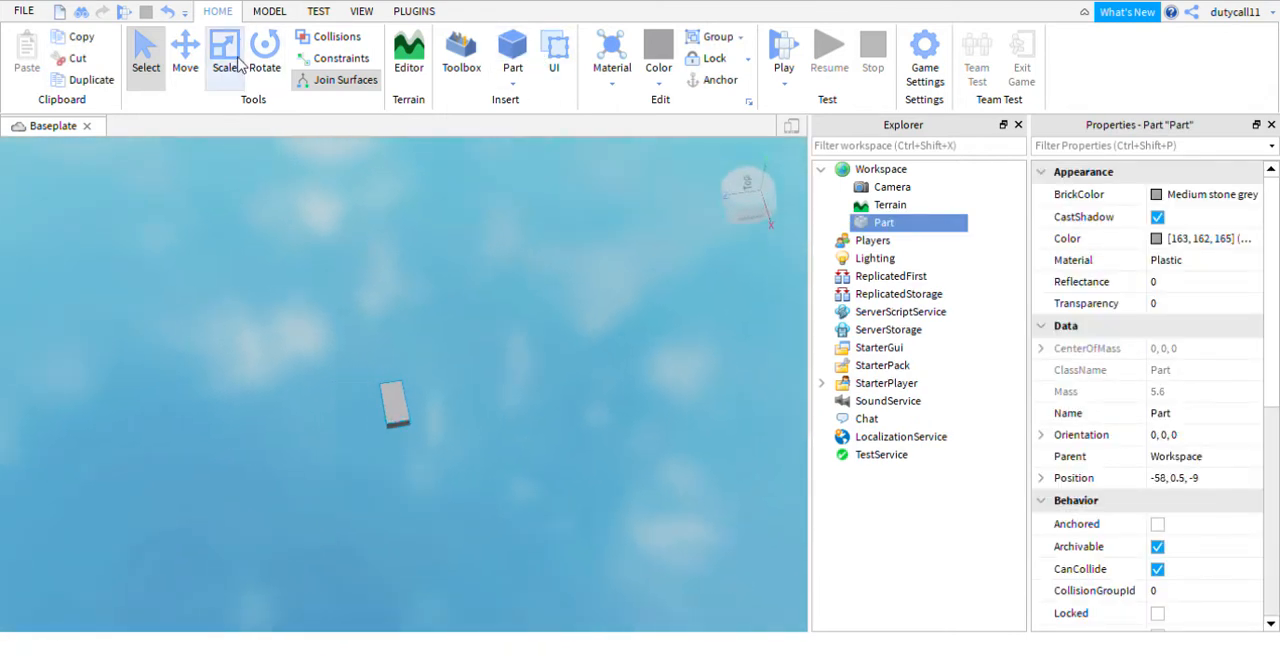
- Scale the part along its length and width into a large, flat, roughly square platform
left_click(226, 60)
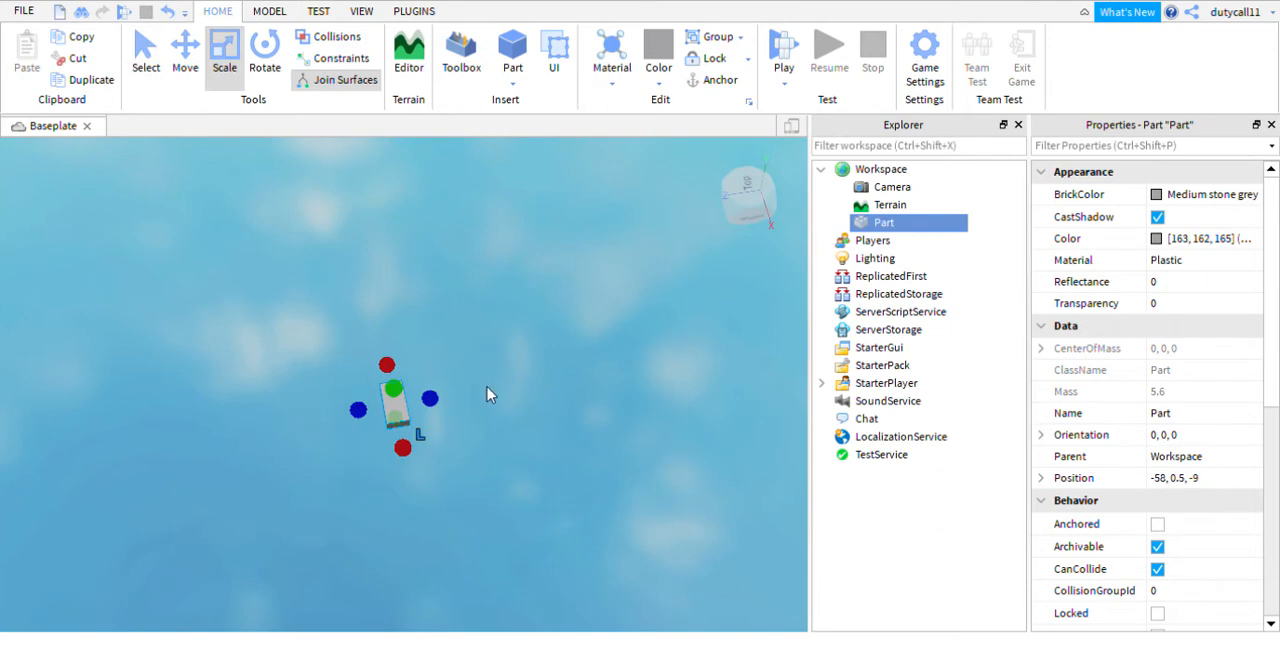
right_click_drag(465, 375, 465, 375)
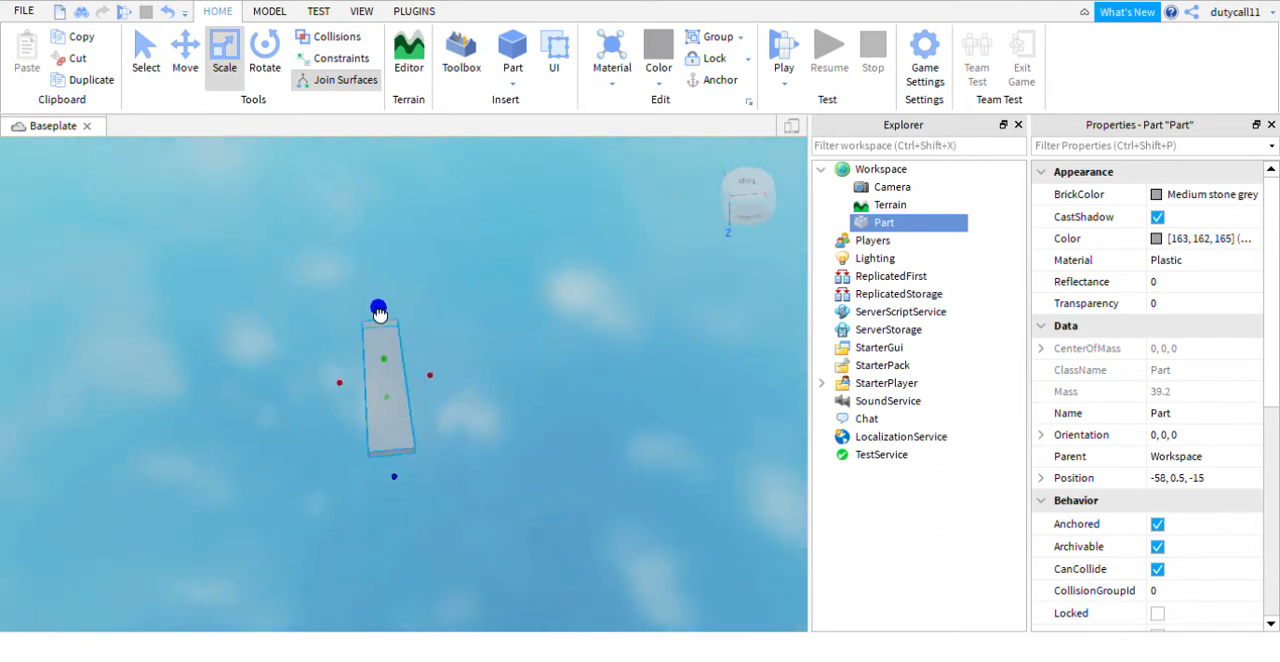
left_click_drag(330, 365, 160, 372)
left_click_drag(425, 357, 463, 357)
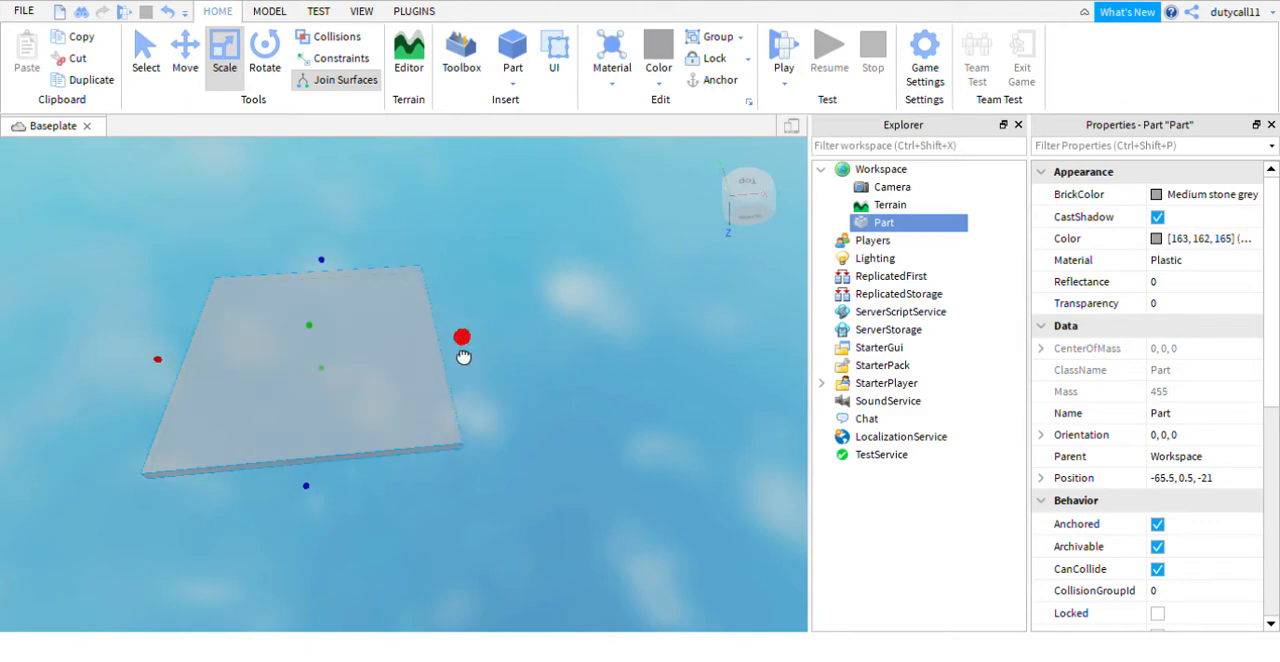
right_click_drag(481, 327, 491, 286)
scroll(491, 286, "down", 2)
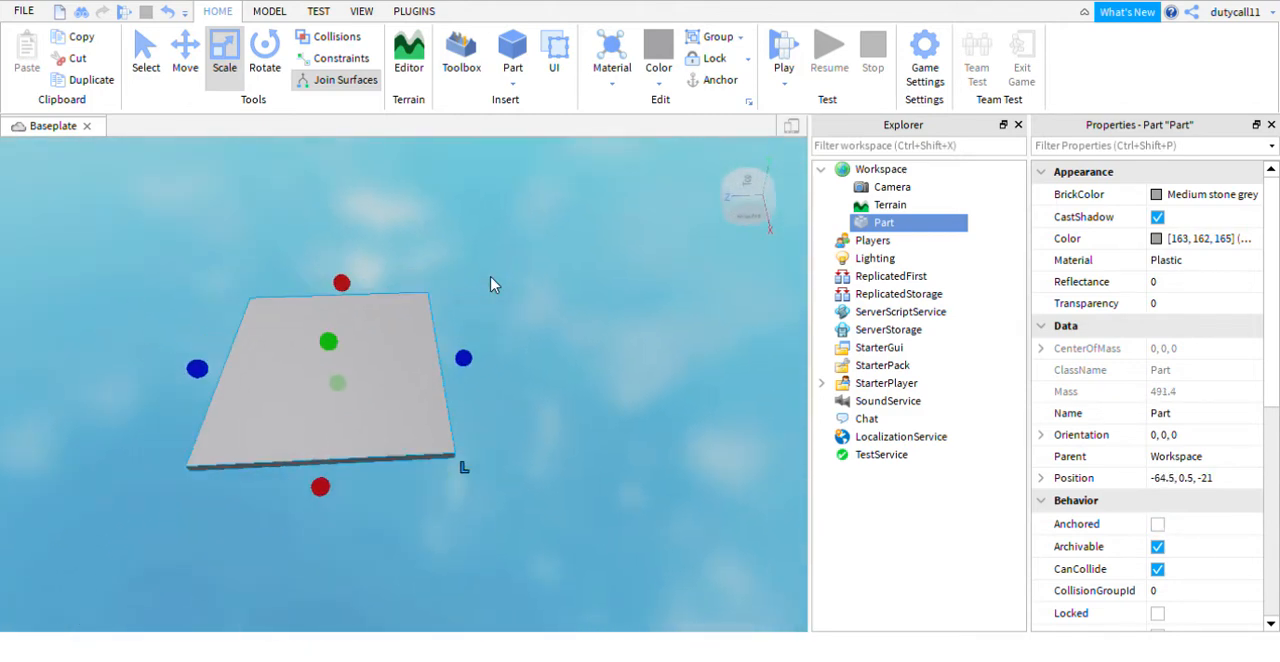
- Enlarge the platform slightly further along its Z axis
left_click(491, 280)
scroll(491, 280, "up", 5)
right_click_drag(491, 280, 498, 284)
scroll(498, 284, "down", 3)
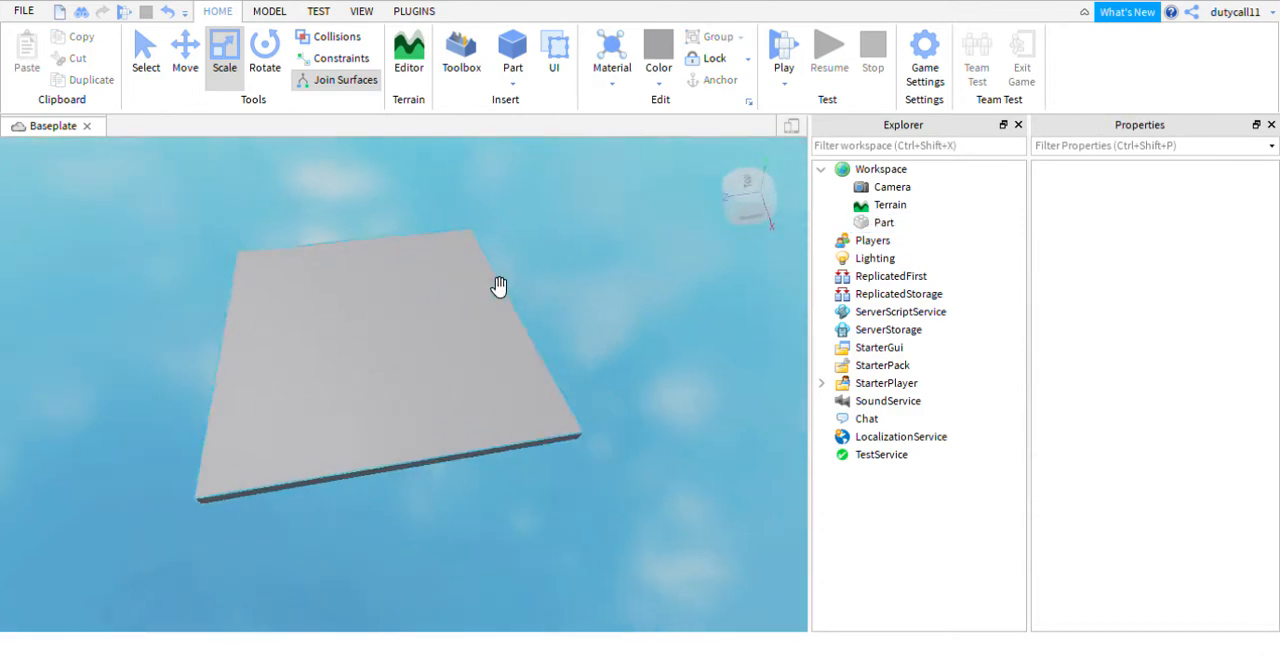
left_click(494, 296)
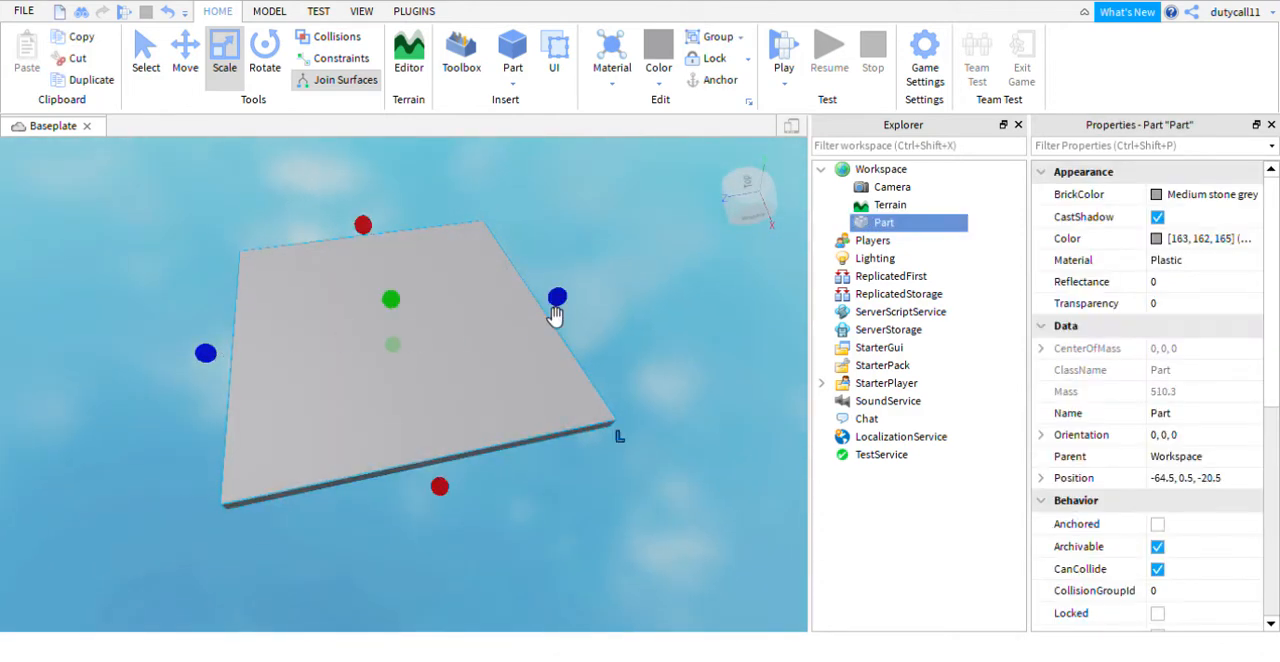
left_click_drag(555, 315, 590, 316)
left_click(600, 234)
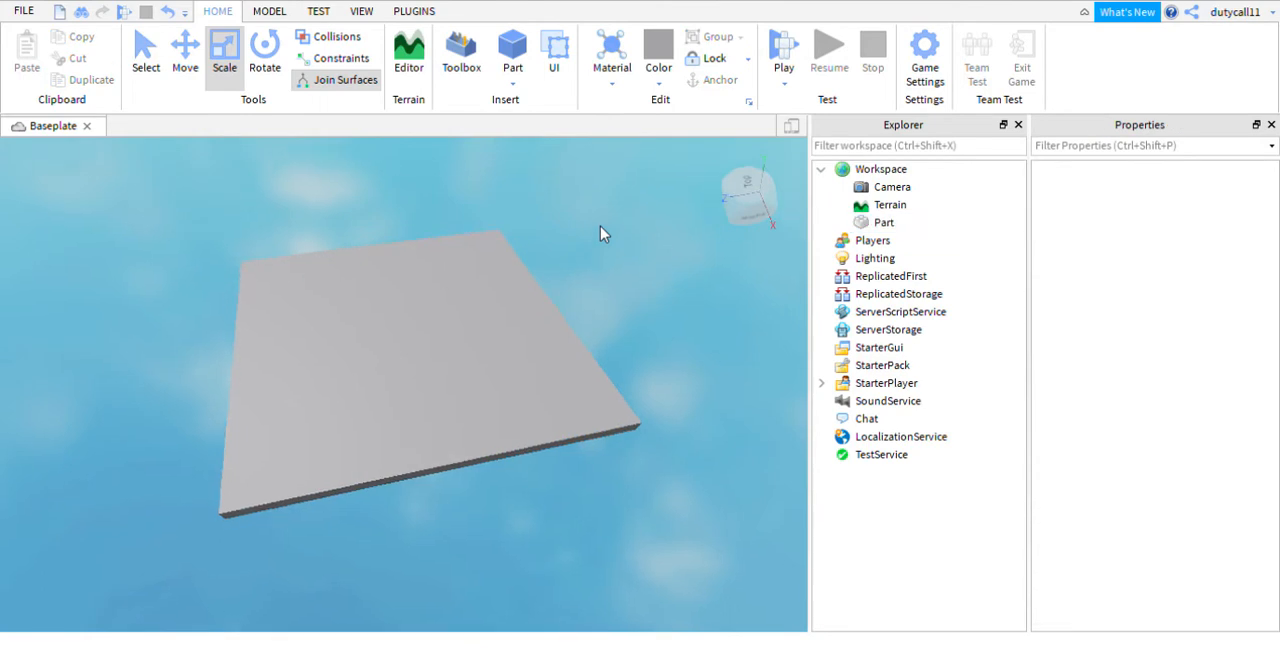
- Insert a SpawnLocation into the Workspace and place it on top of the platform
scroll(600, 234, "down", 2)
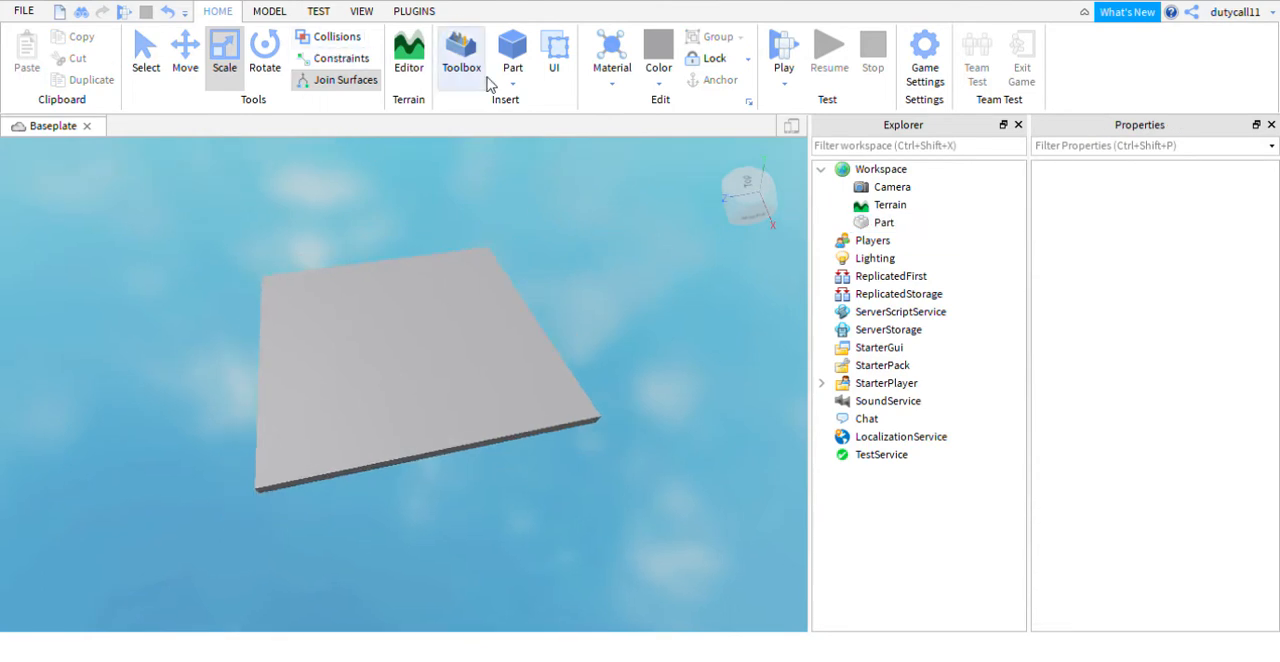
key("w")
left_click(880, 170)
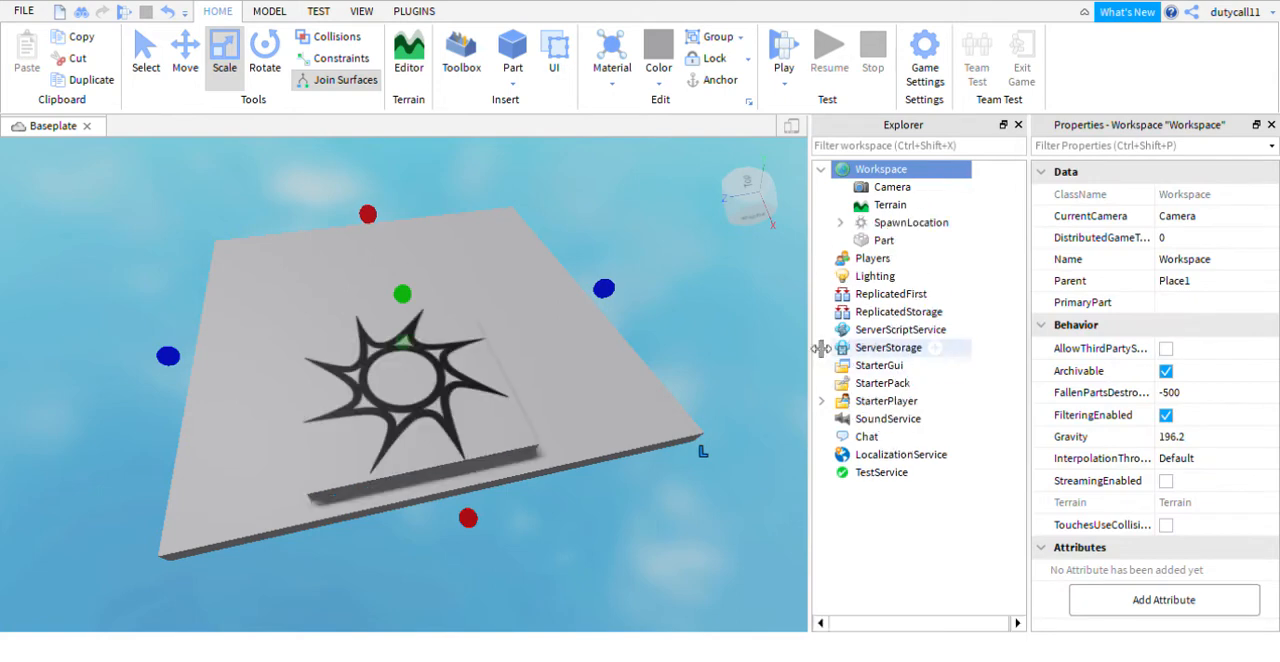
right_click_drag(700, 300, 697, 306)
left_click_drag(425, 328, 305, 355)
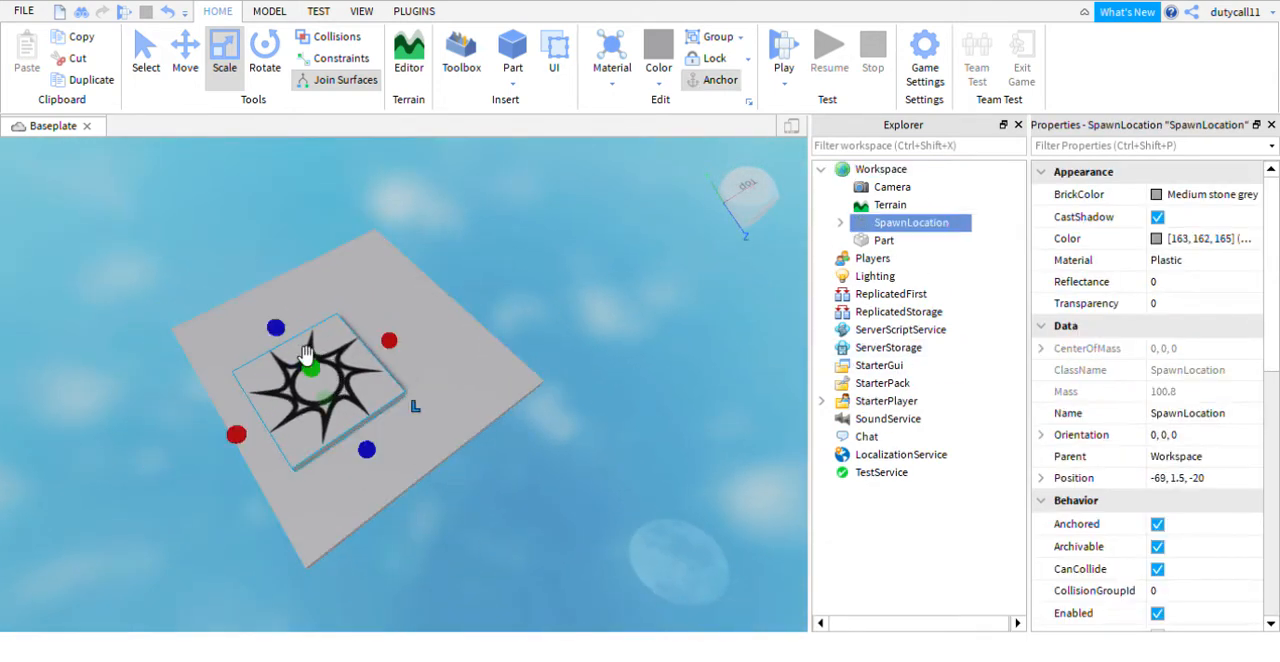
- Scale the spawn location down to a smaller square and move it into a corner of the platform
left_click_drag(392, 372, 349, 398)
left_click_drag(263, 363, 289, 381)
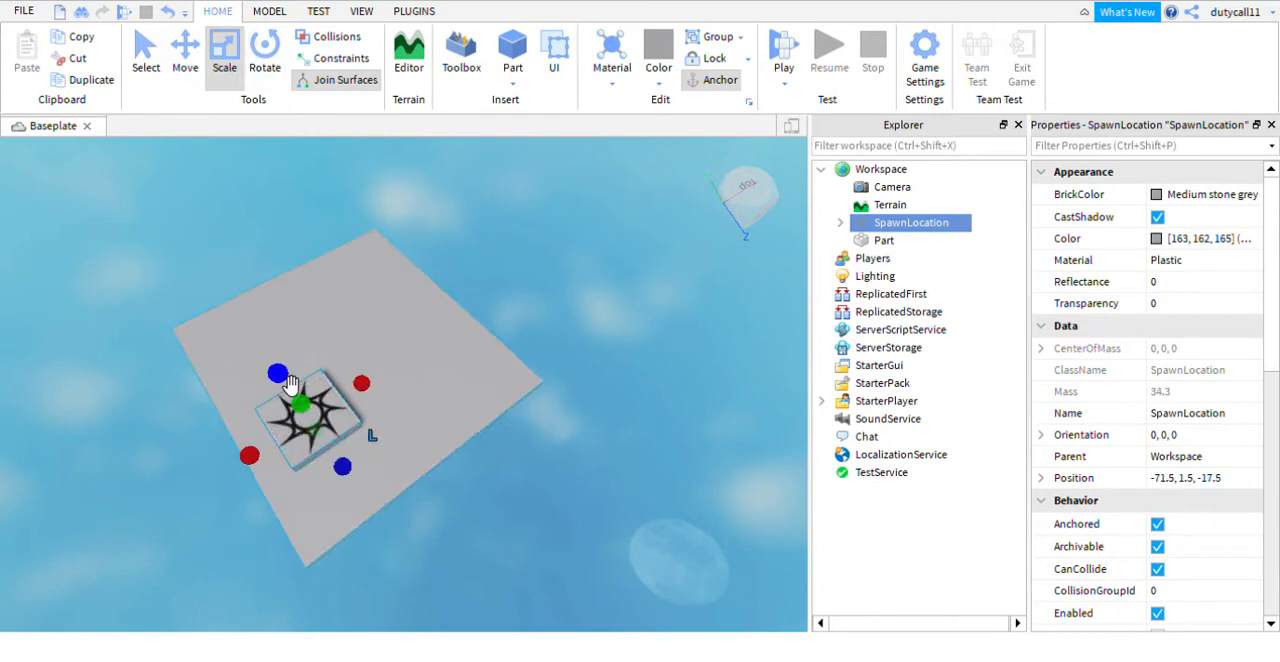
right_click_drag(403, 391, 444, 384)
scroll(369, 429, "up", 1)
scroll(350, 420, "down", 1)
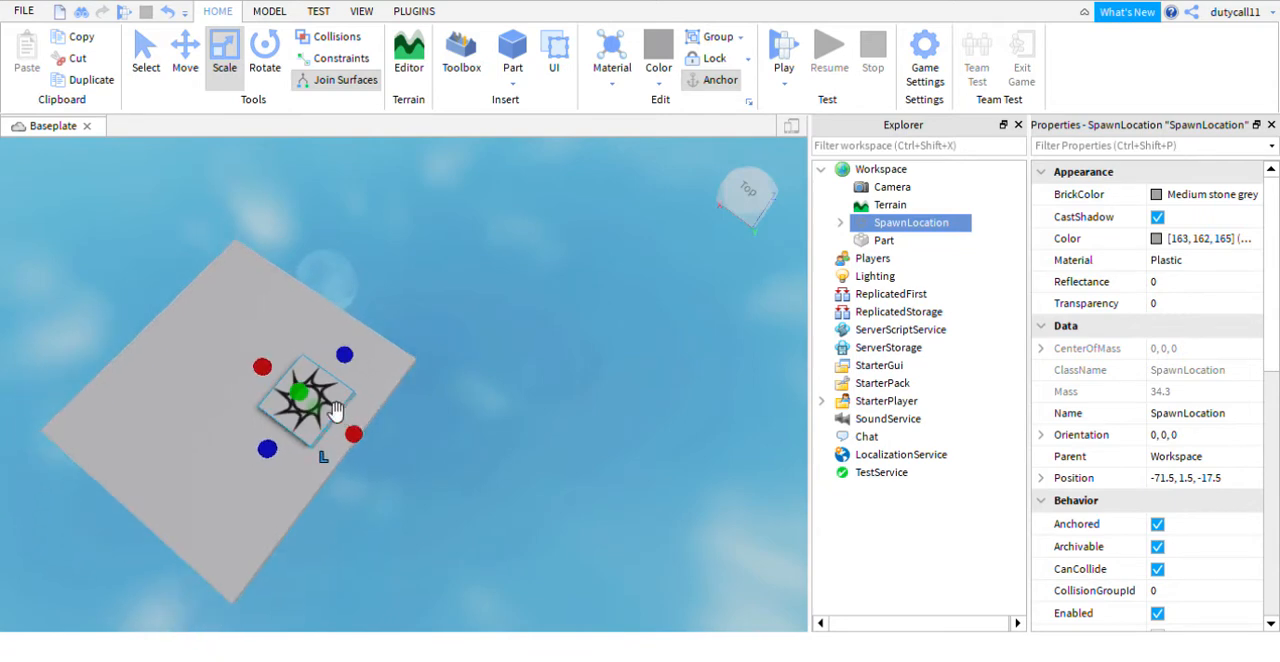
left_click_drag(337, 413, 265, 556)
left_click(380, 535)
right_click_drag(380, 535, 380, 431)
- Enlarge the platform part further in length and width beyond the spawn location
left_click(402, 420)
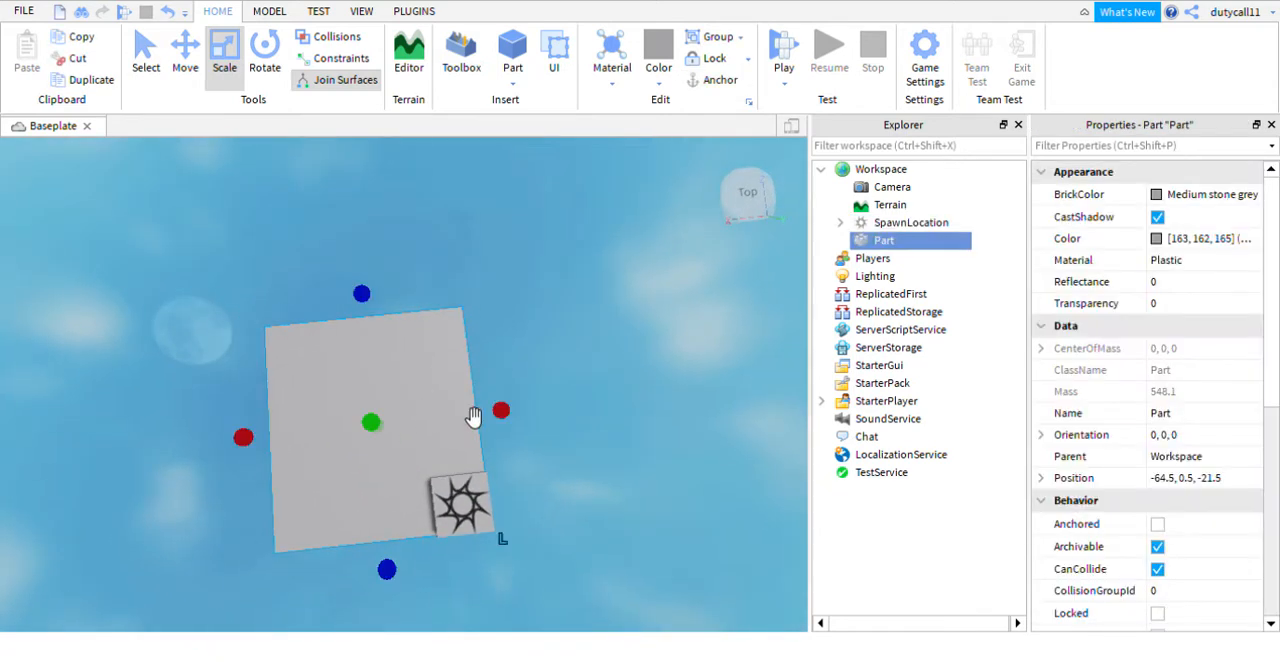
left_click_drag(505, 412, 545, 419)
right_click_drag(576, 373, 334, 310)
left_click_drag(482, 361, 497, 374)
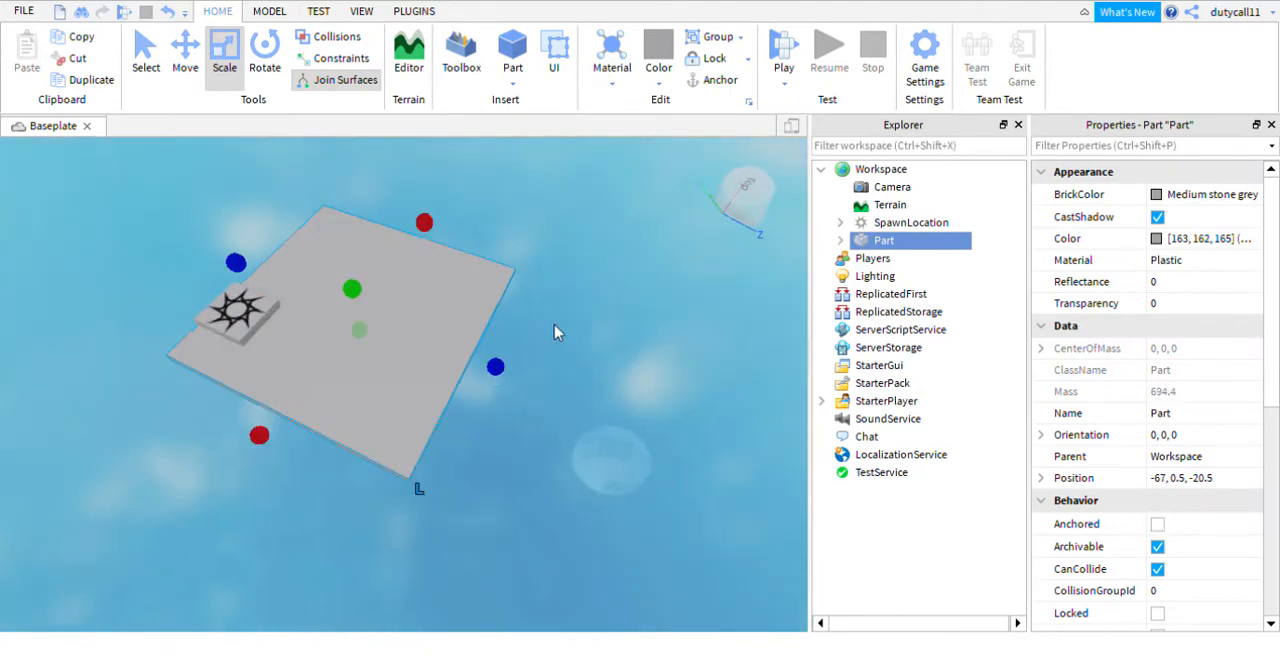
- Move the spawn location flush into the corner of the enlarged platform
right_click_drag(557, 328, 535, 360)
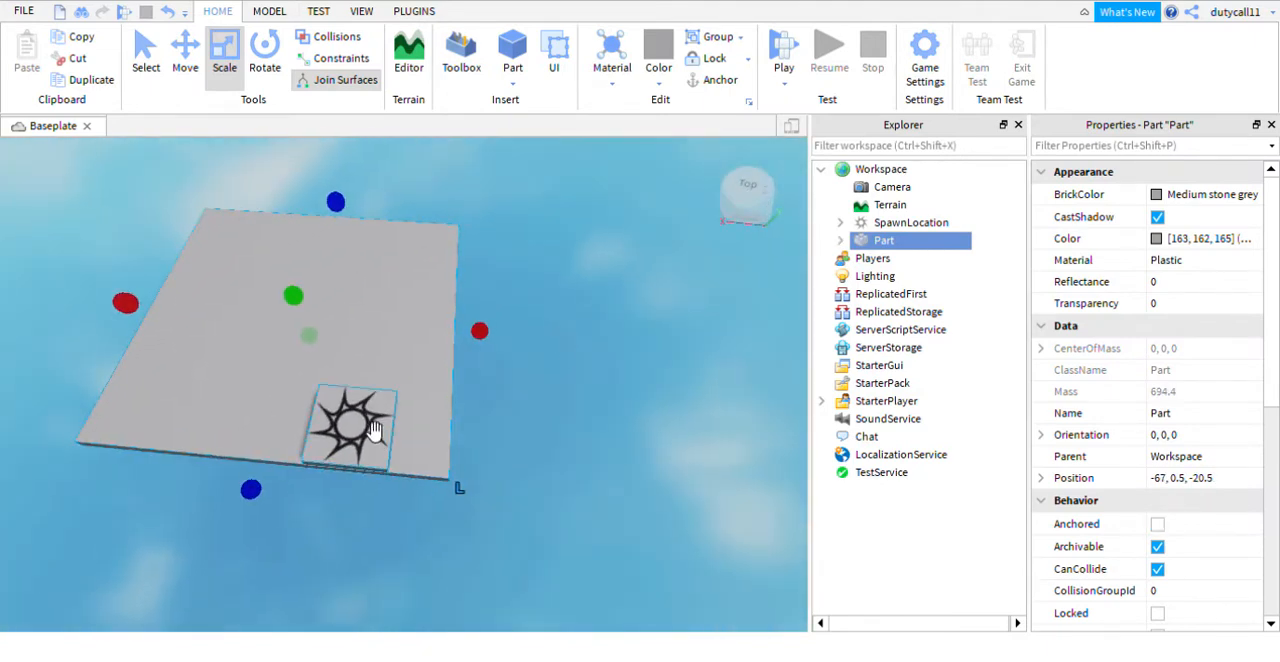
left_click_drag(372, 428, 410, 430)
left_click(557, 370)
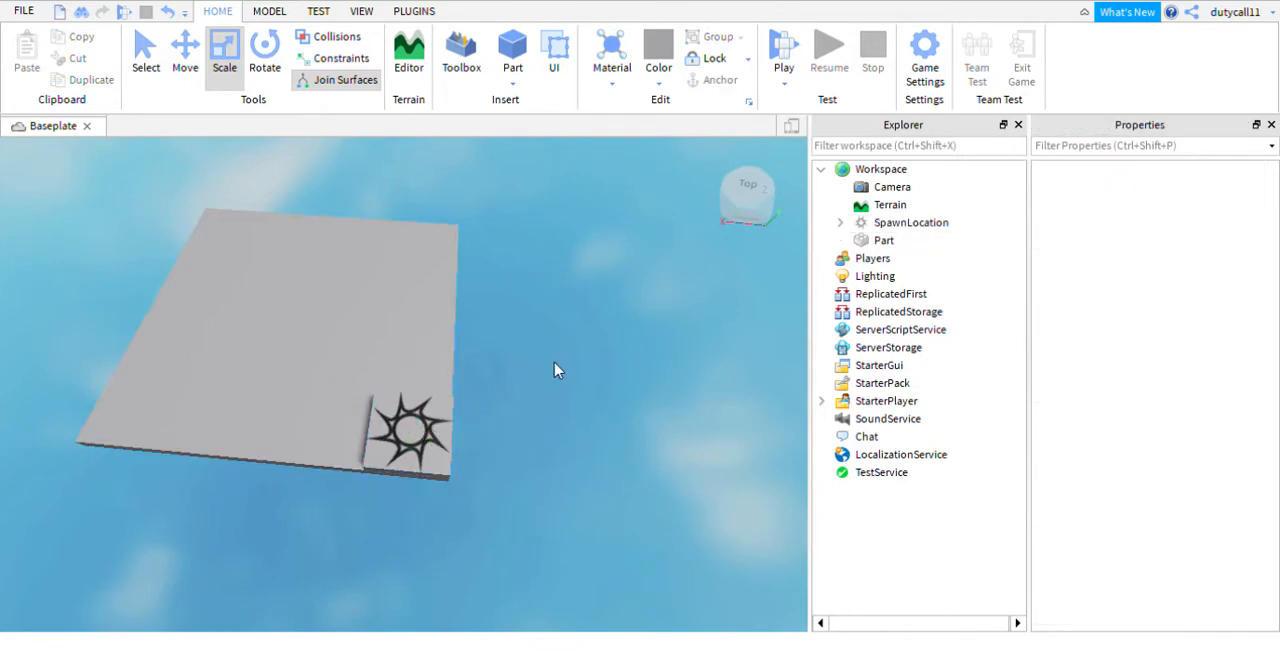
- Duplicate the spawn location and move the copy along the Z axis to the adjacent platform corner
right_click_drag(557, 370, 446, 371)
left_click(355, 368)
right_click_drag(474, 420, 474, 420)
key("ctrl+d")
key("ctrl+2")
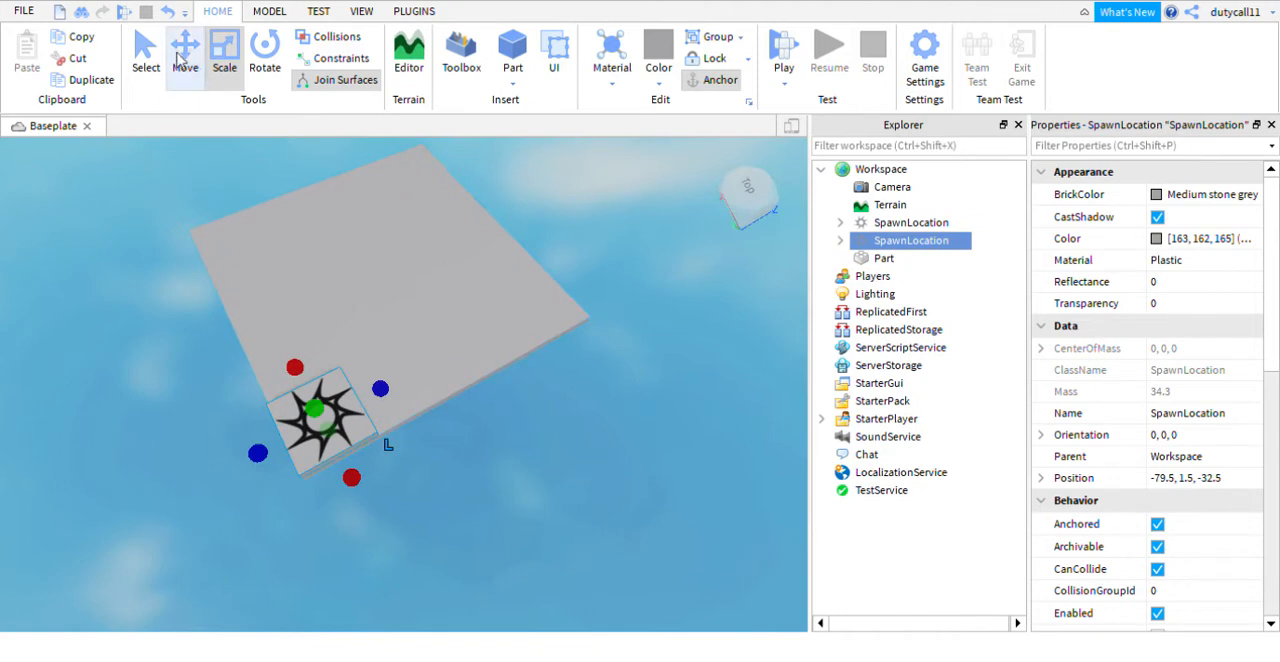
left_click_drag(425, 385, 684, 340)
left_click(661, 318)
- Duplicate the second spawn location and move the copy along the X axis to the platform's third corner
key("d")
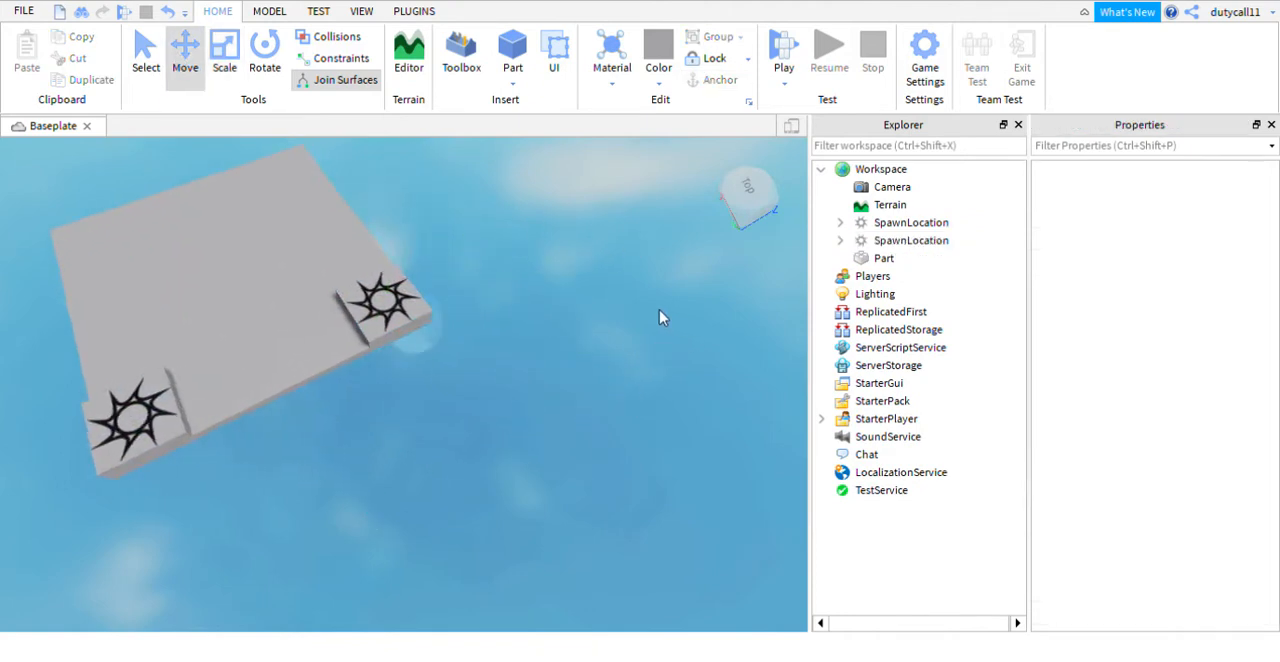
mouse_move(660, 317)
right_mouse_down()
mouse_move(650, 305)
mouse_move(651, 328)
right_mouse_up()
scroll(657, 314, "down", 3)
scroll(650, 305, "down", 4)
scroll(650, 326, "up", 3)
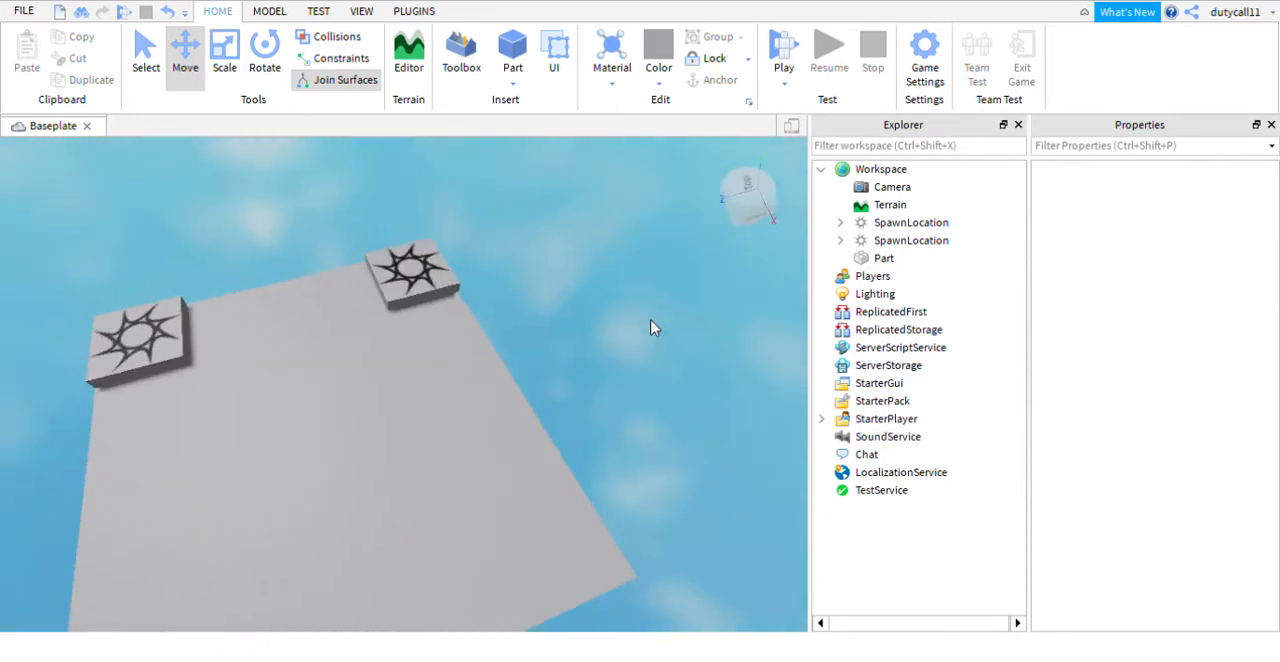
left_click(173, 332)
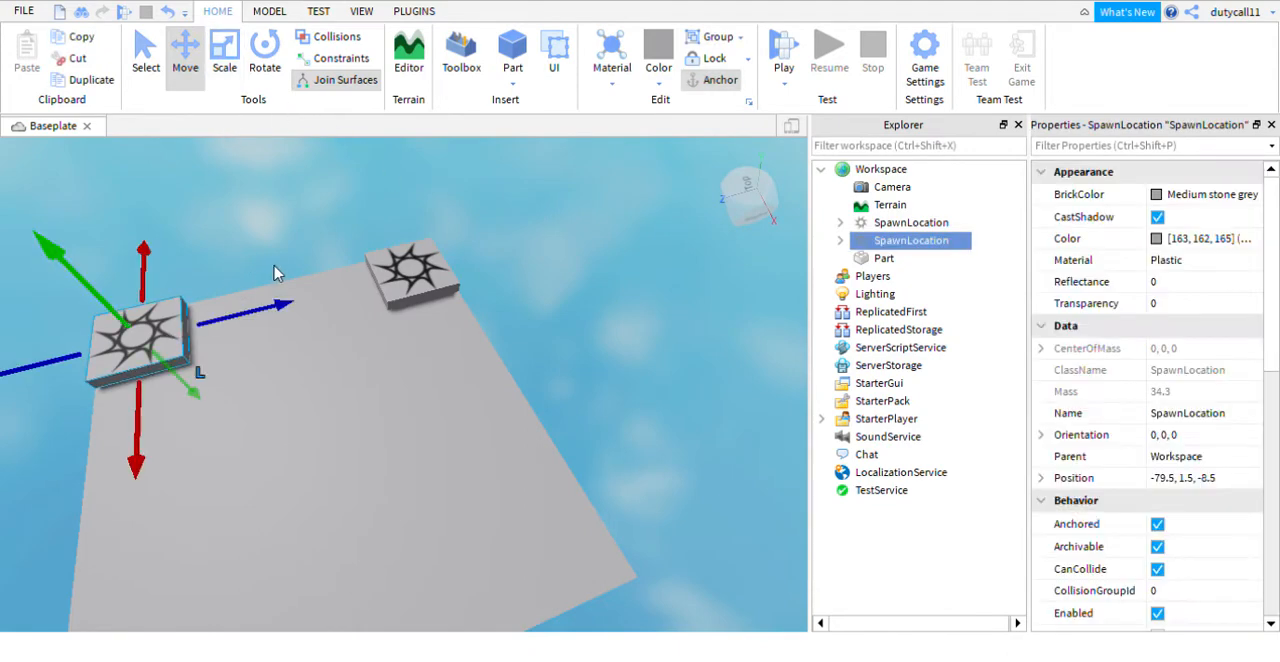
right_click_drag(323, 283, 270, 278)
left_click_drag(270, 278, 24, 591)
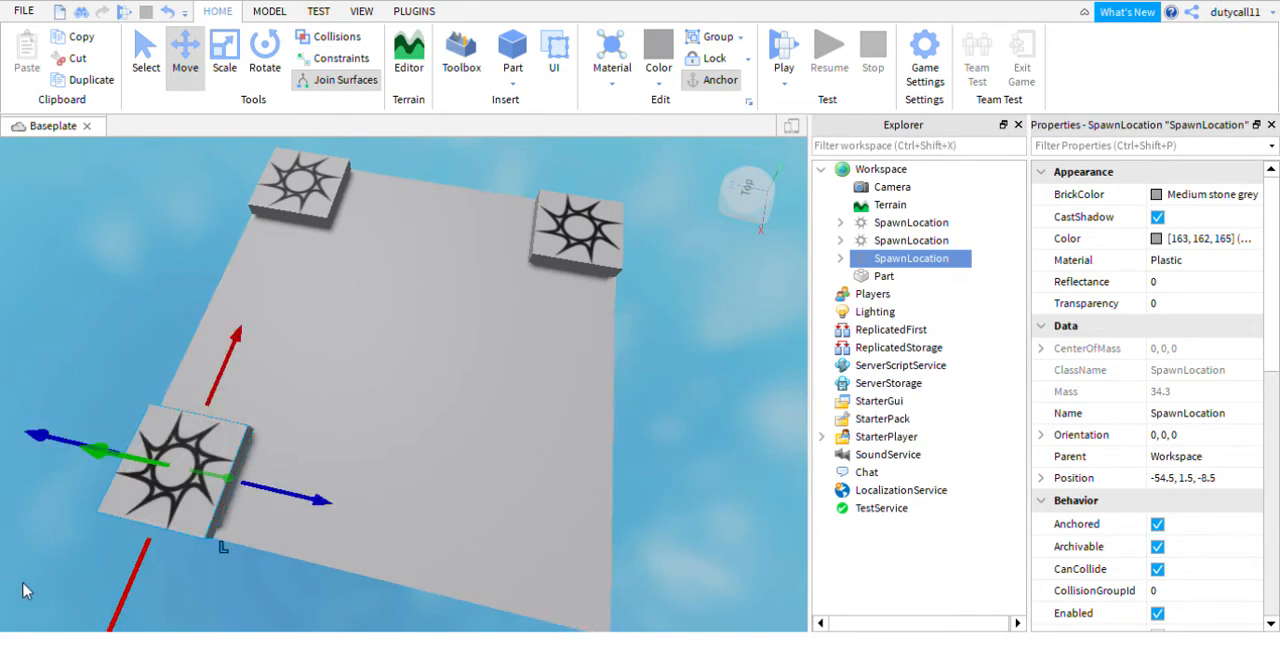
- Duplicate the third spawn location and move the copy along the Z axis to the remaining platform corner
key("ctrl+d")
left_click_drag(252, 505, 686, 592)
left_click(669, 464)
scroll(669, 464, "down", 5)
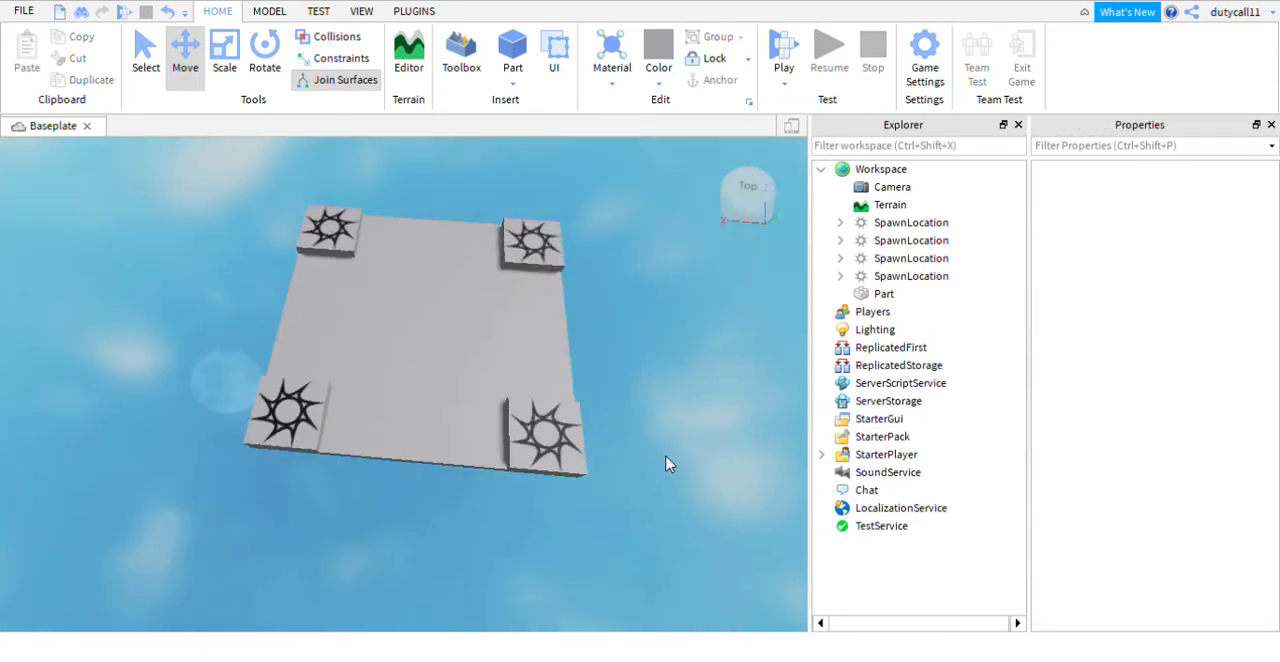
- Duplicate a corner spawn location and move the copy to the centre of the platform
scroll(566, 451, "up", 4)
left_click(613, 453)
key("ctrl+d")
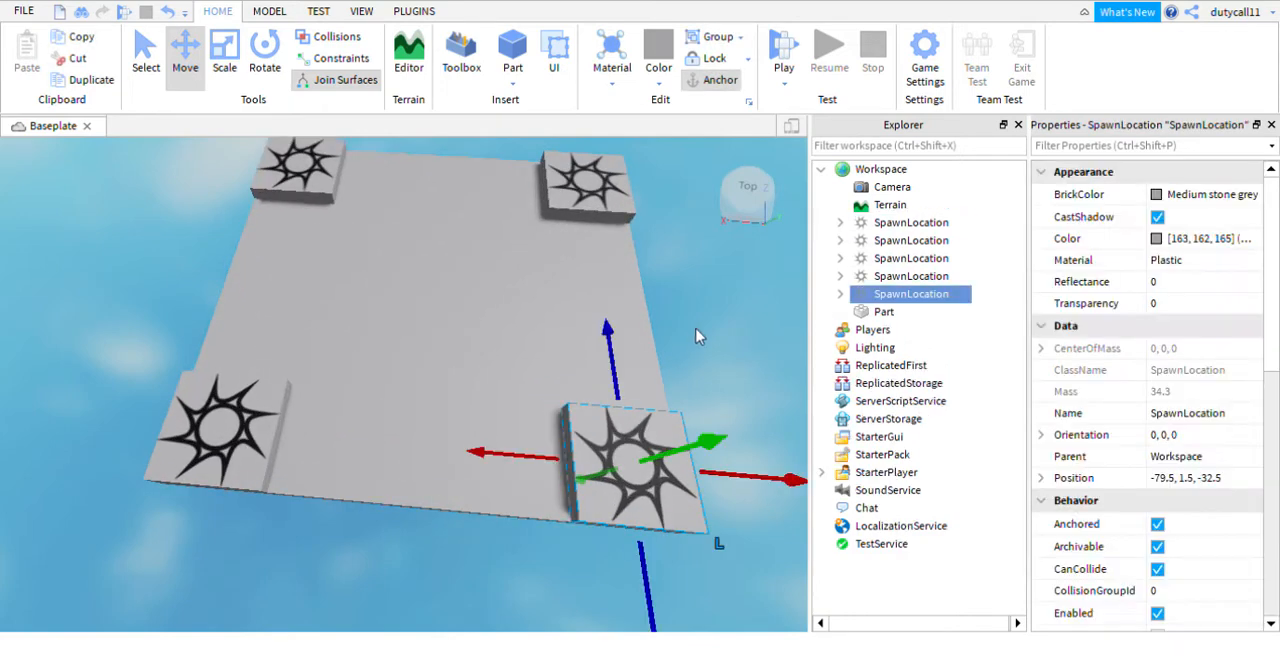
left_click_drag(543, 460, 352, 459)
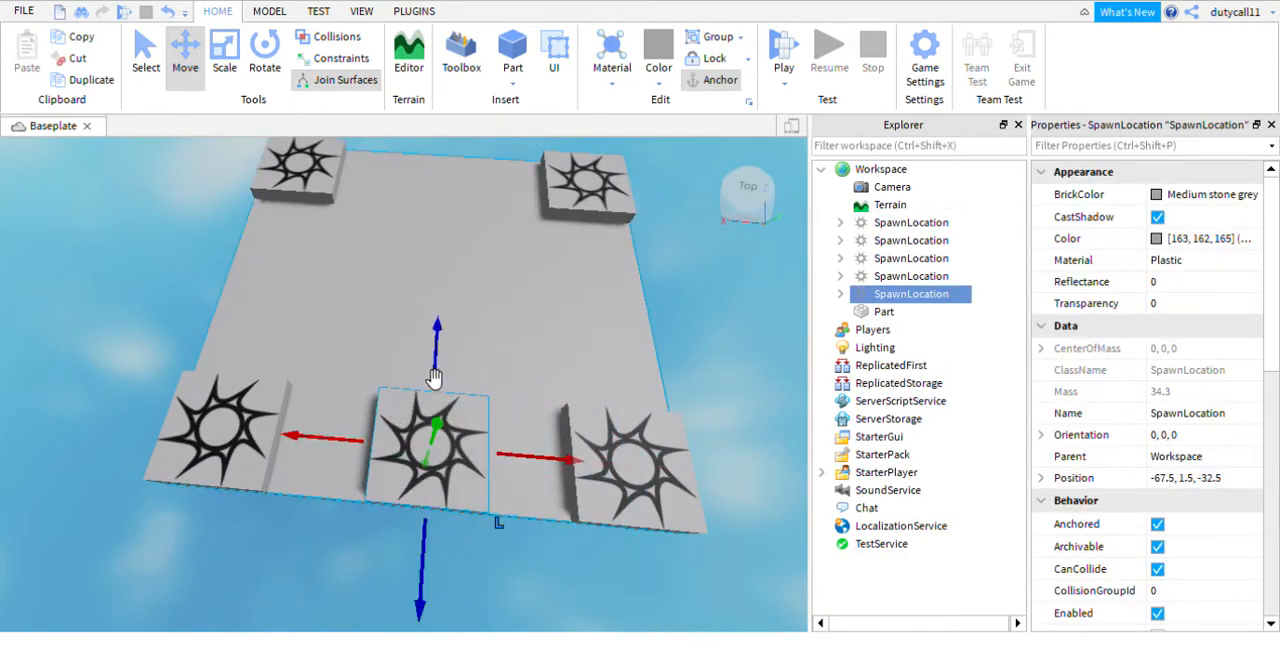
left_click_drag(441, 362, 449, 263)
left_click_drag(372, 302, 360, 306)
right_click_drag(767, 302, 748, 305)
left_click_drag(428, 412, 446, 428)
left_click(524, 229)
right_click_drag(524, 229, 527, 237)
scroll(524, 232, "up", 5)
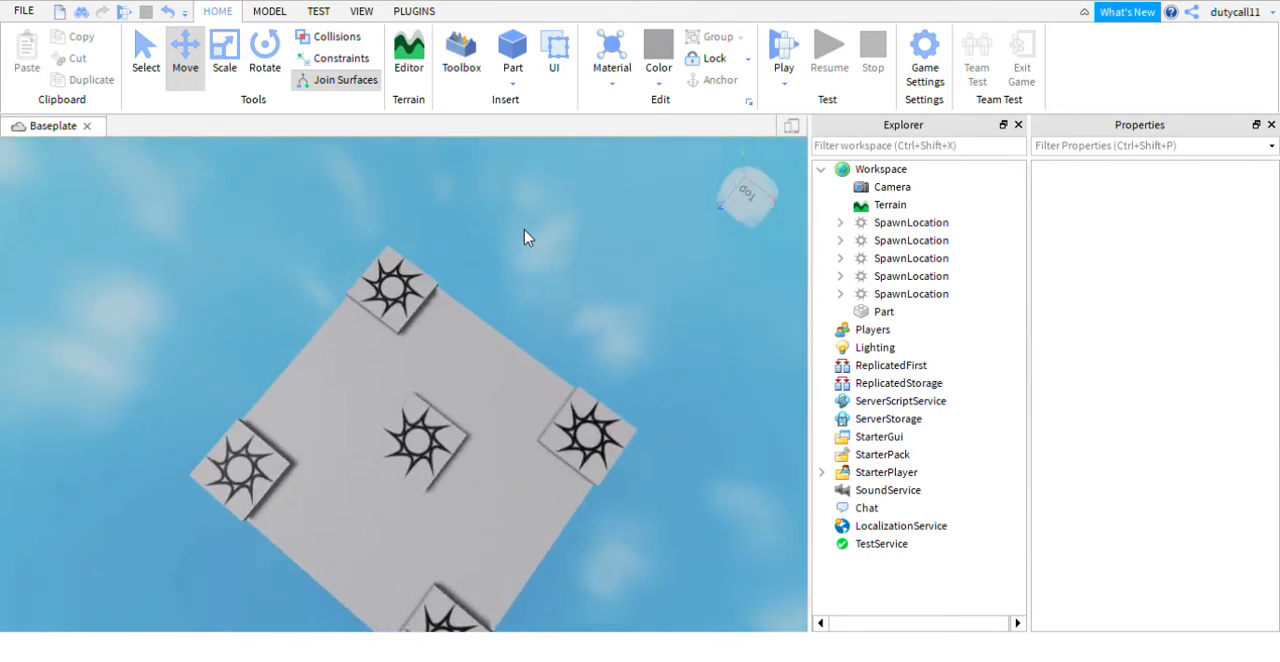
left_click(509, 55)
key("f")
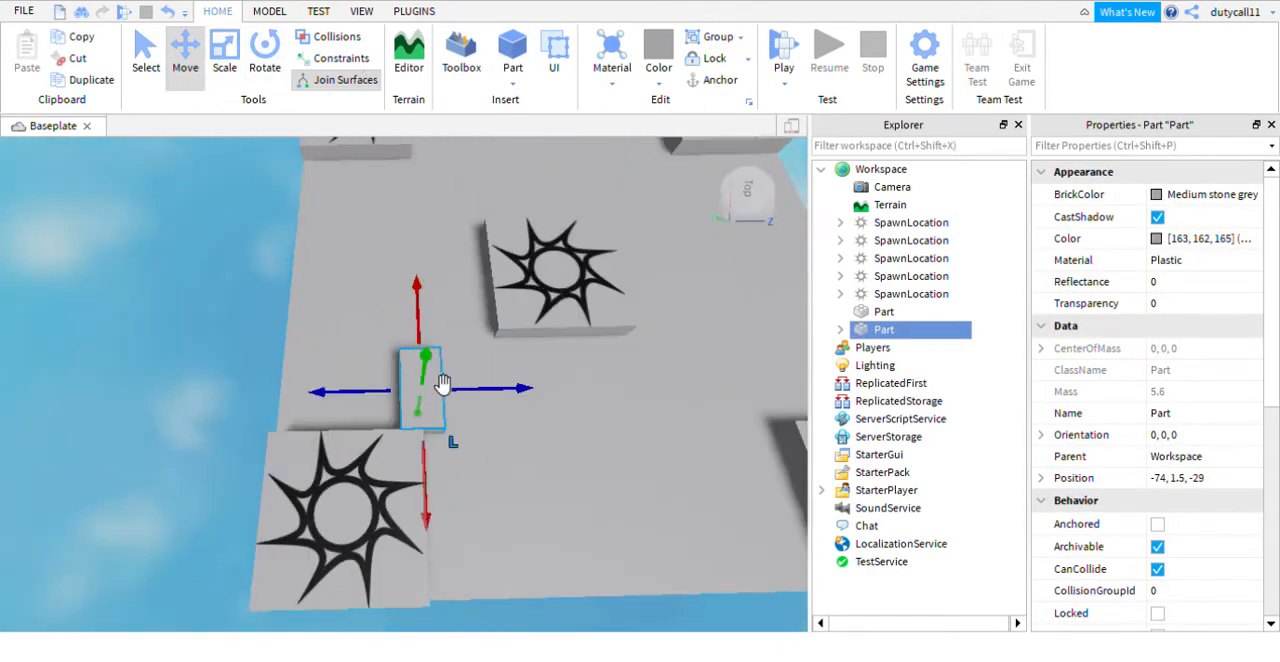
key("Delete")
key("s")
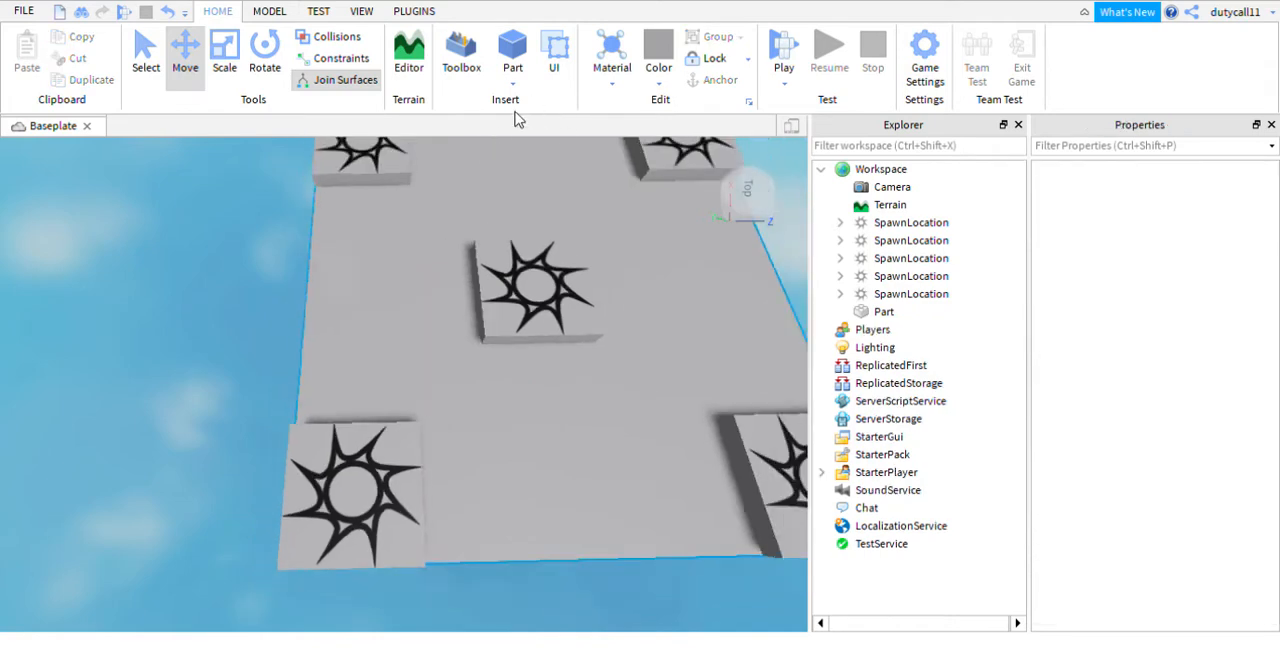
- Playtest the map to check spawning on the platform, and stop the test
right_click_drag(480, 202, 476, 204)
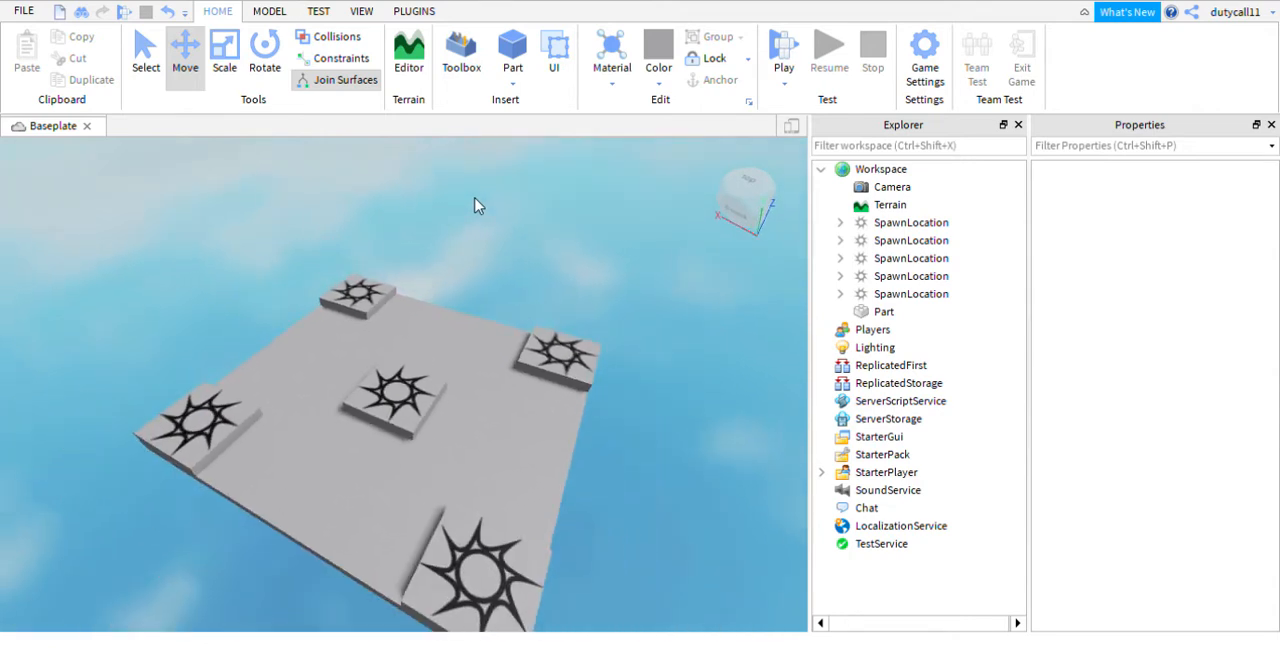
scroll(500, 208, "down", 3)
key("w")
key("a")
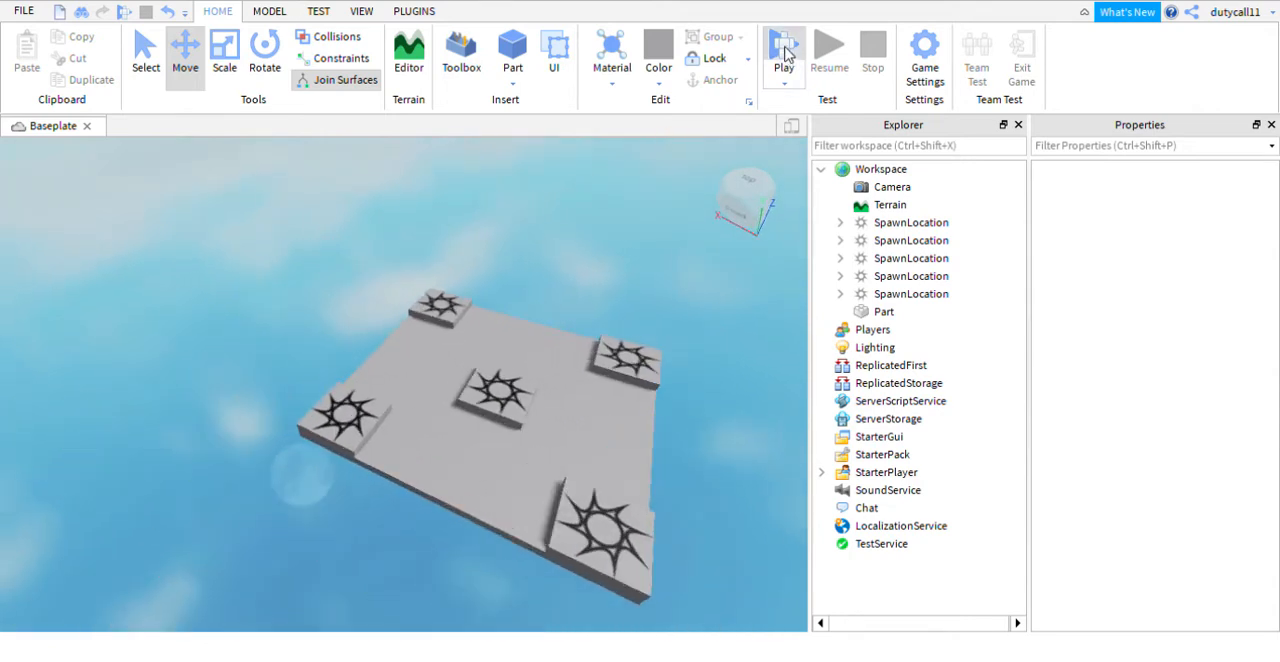
left_click(784, 52)
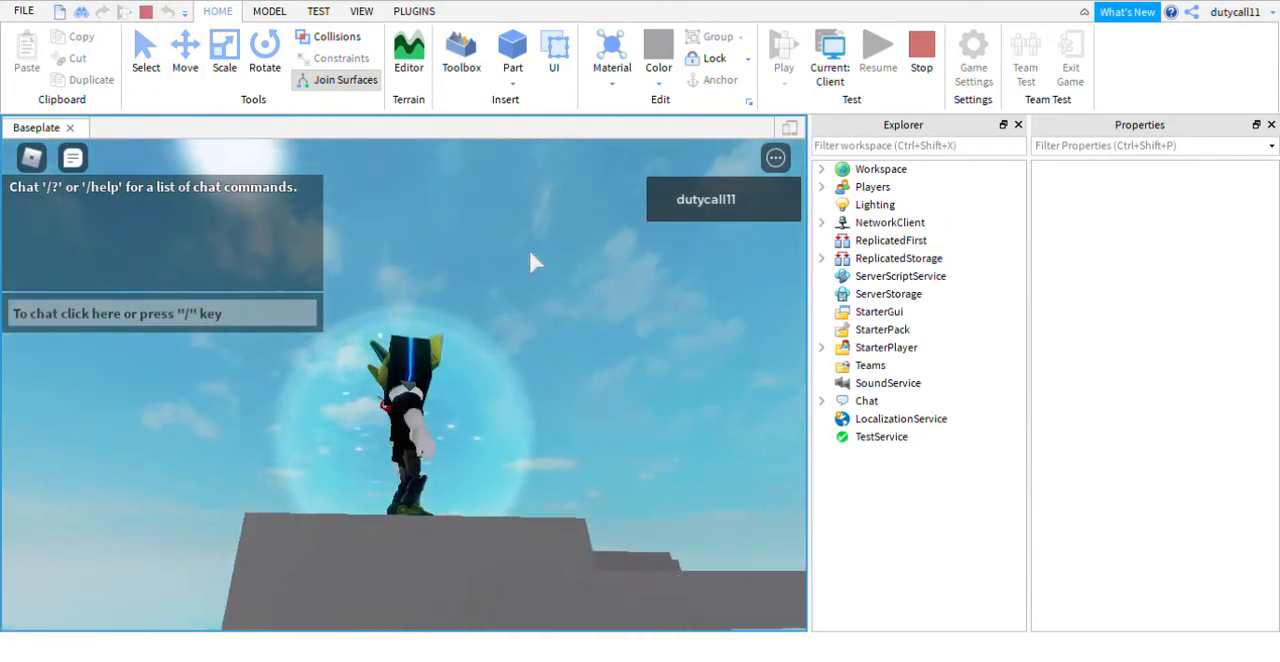
right_click_drag(530, 253, 481, 253)
left_click(921, 60)
key("a")
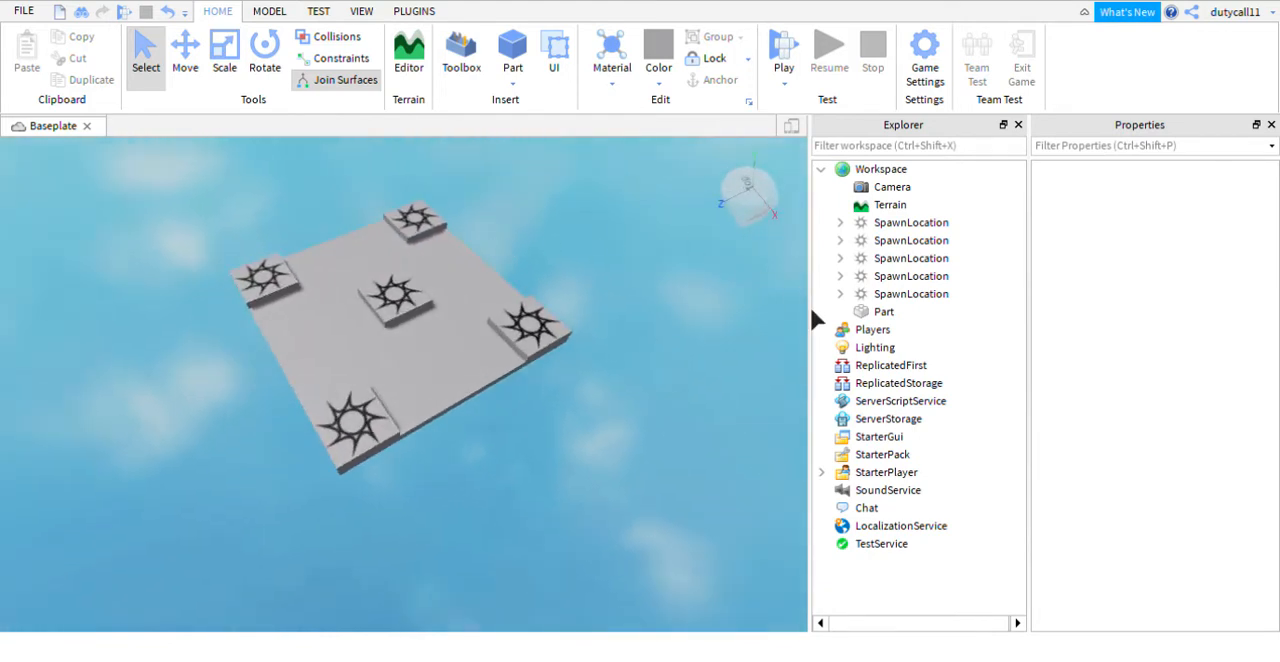
- Select all five spawn locations and turn off their CanCollide property
scroll(757, 296, "up", 4)
scroll(727, 270, "down", 3)
right_click_drag(755, 296, 727, 272)
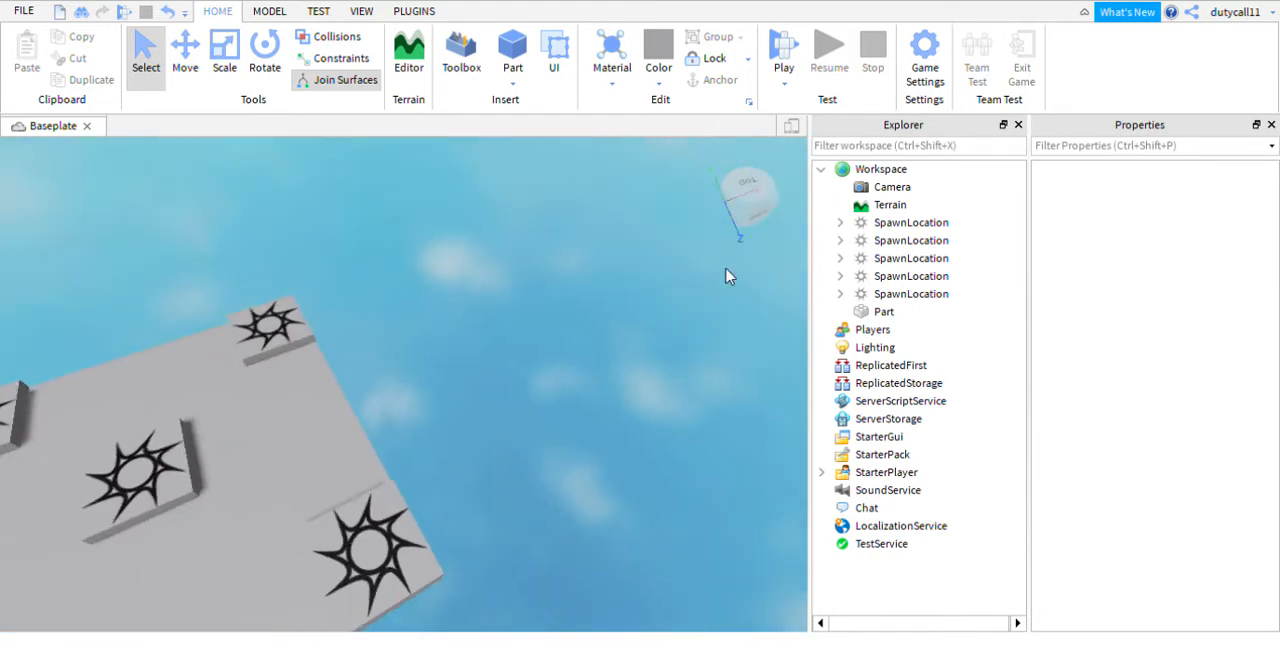
scroll(643, 294, "down", 3)
left_click(895, 222)
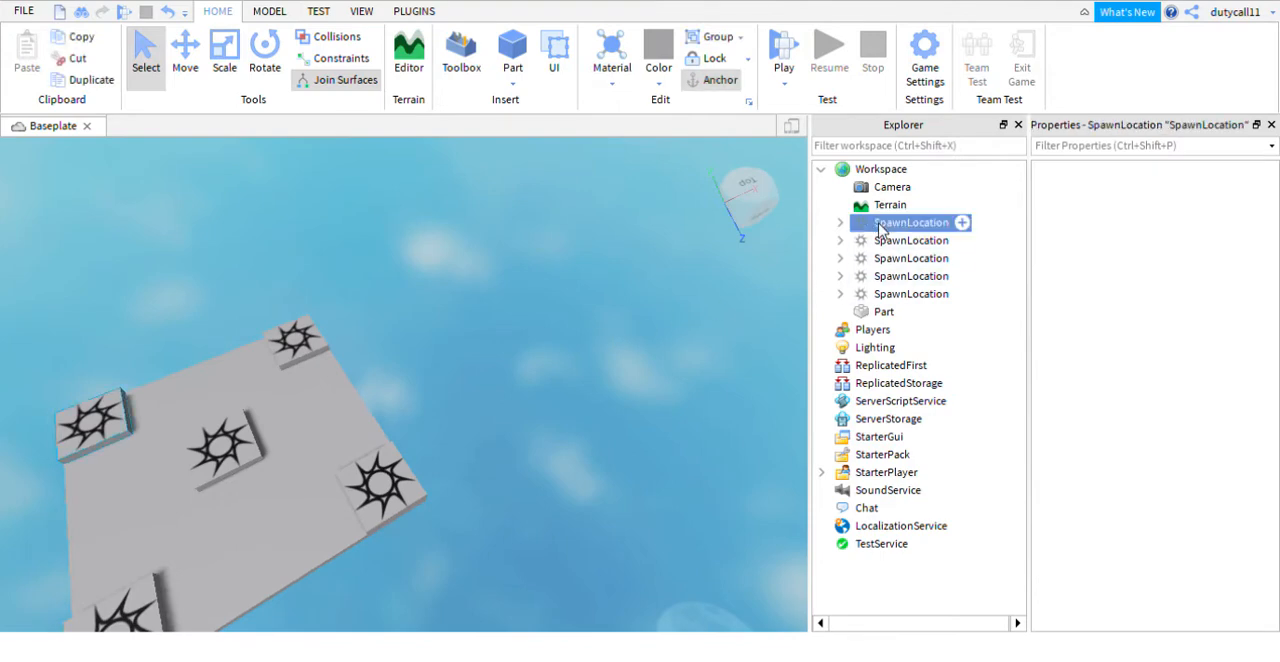
left_click(900, 296, "shift")
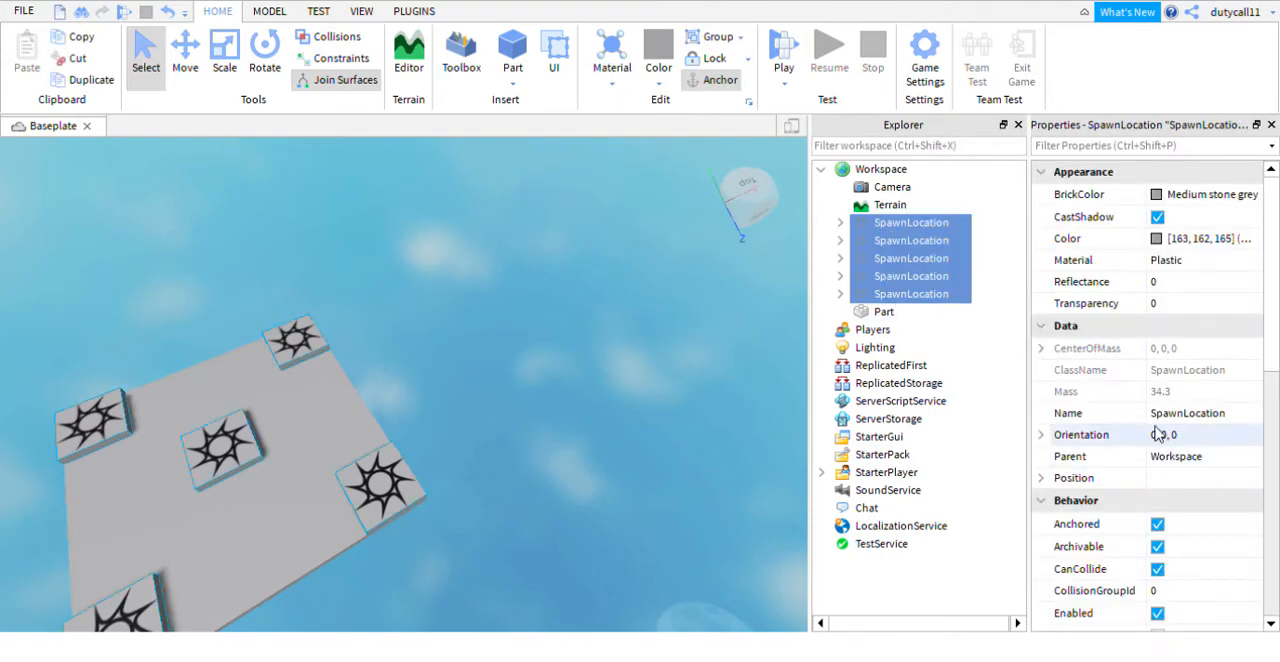
scroll(1157, 433, "down", 2)
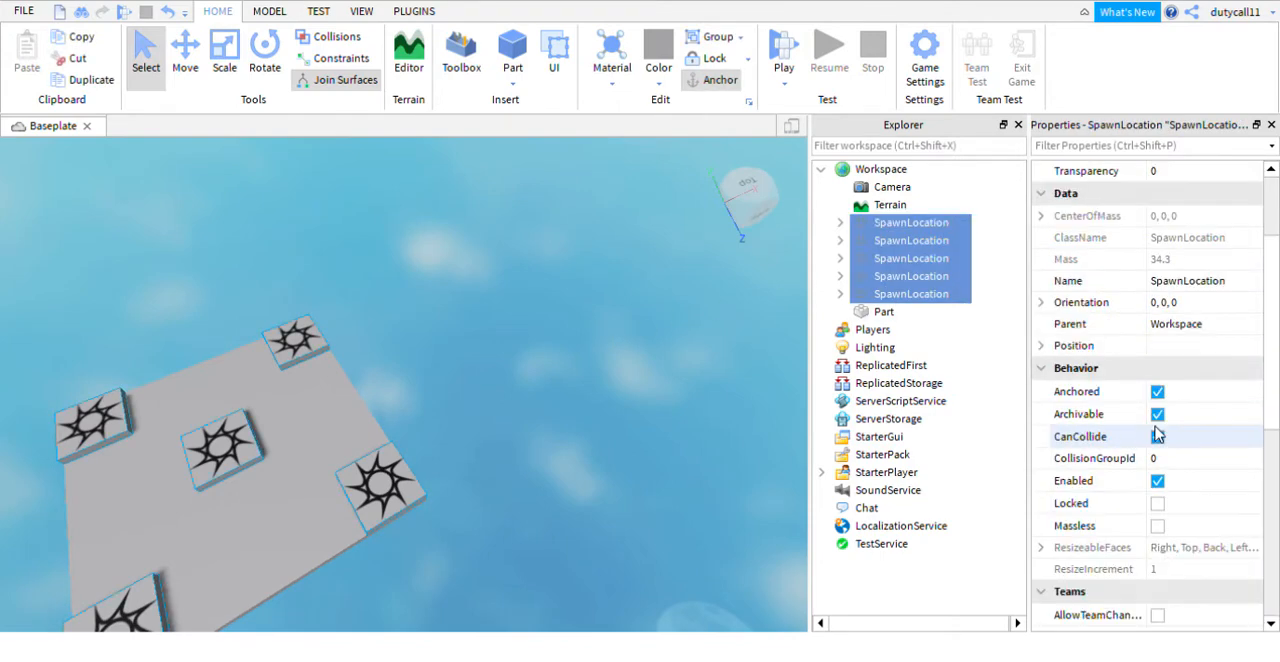
left_click(1160, 440)
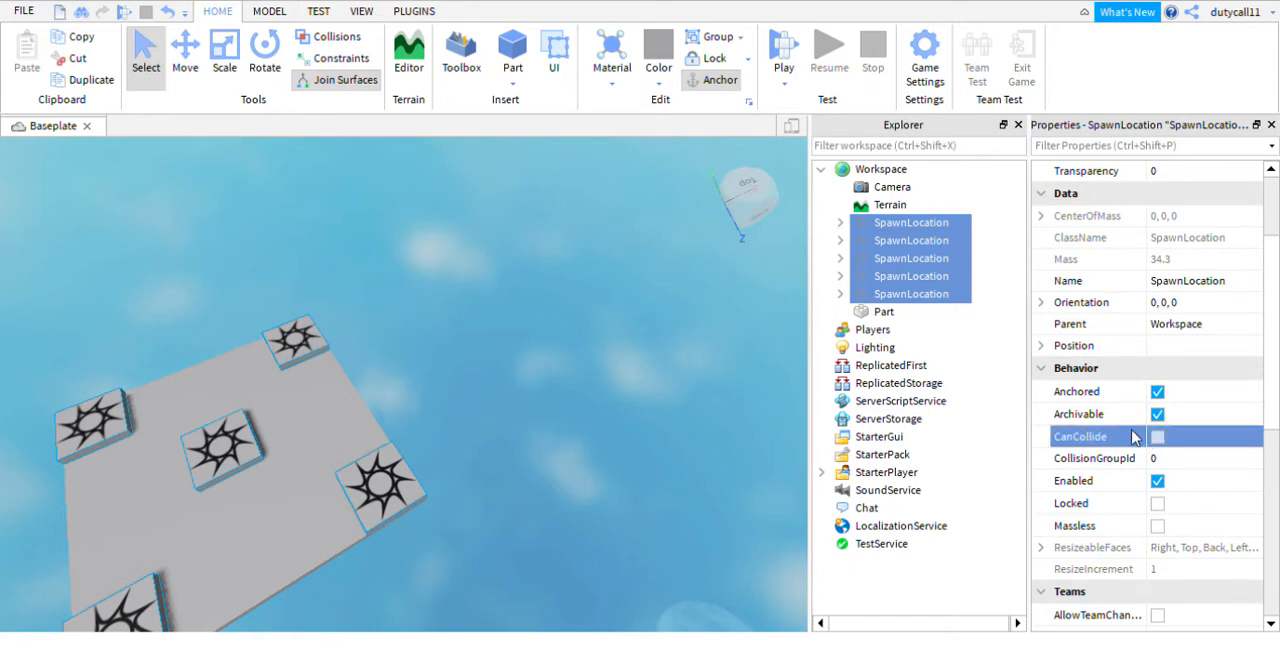
- Set the Transparency of all five selected spawn locations to 1 and clear the selection
scroll(1133, 437, "down", 2)
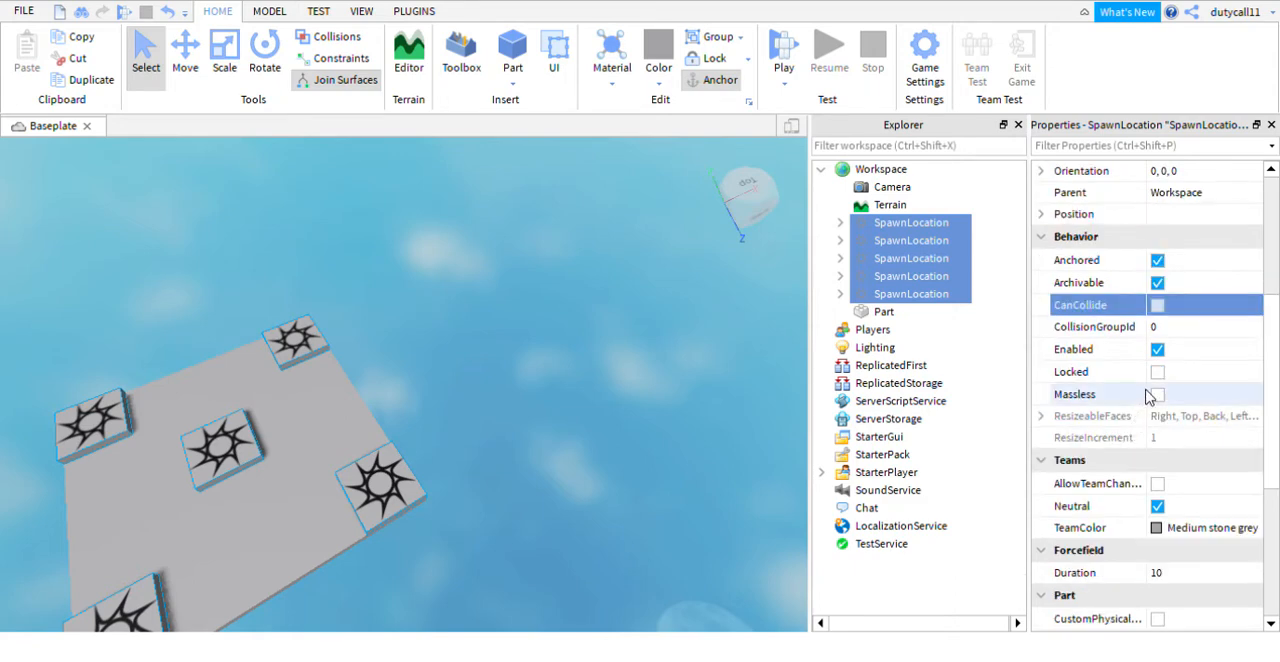
scroll(1148, 397, "up", 4)
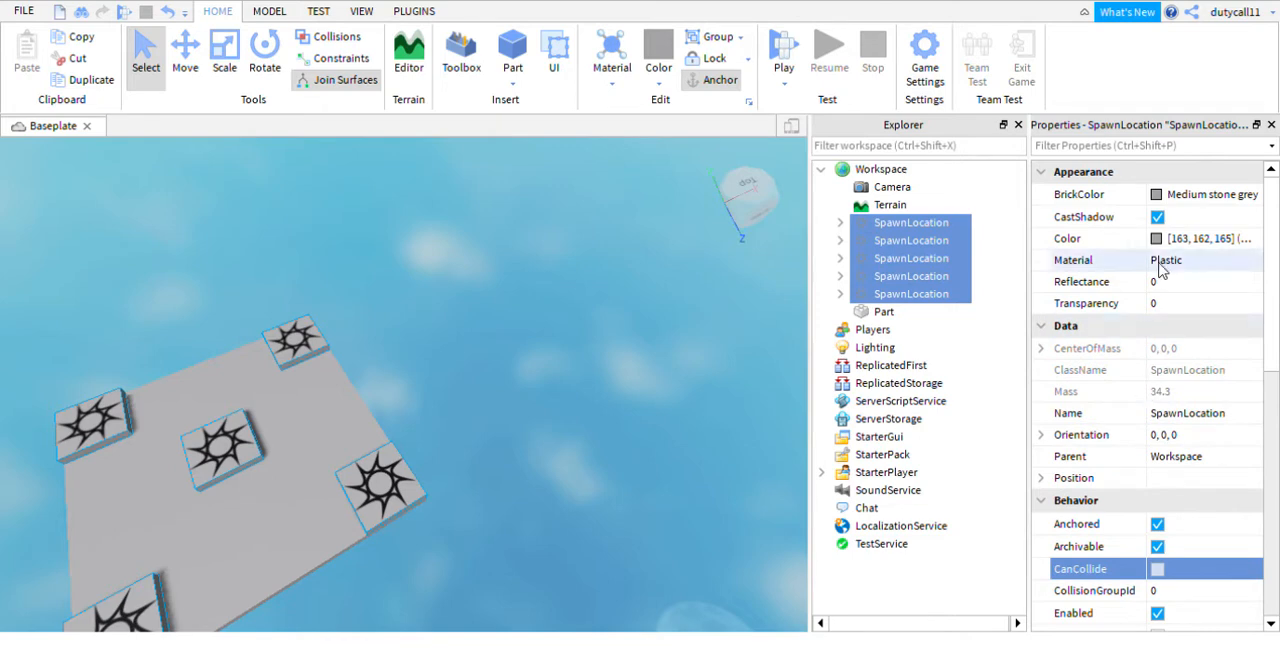
left_click(1160, 303)
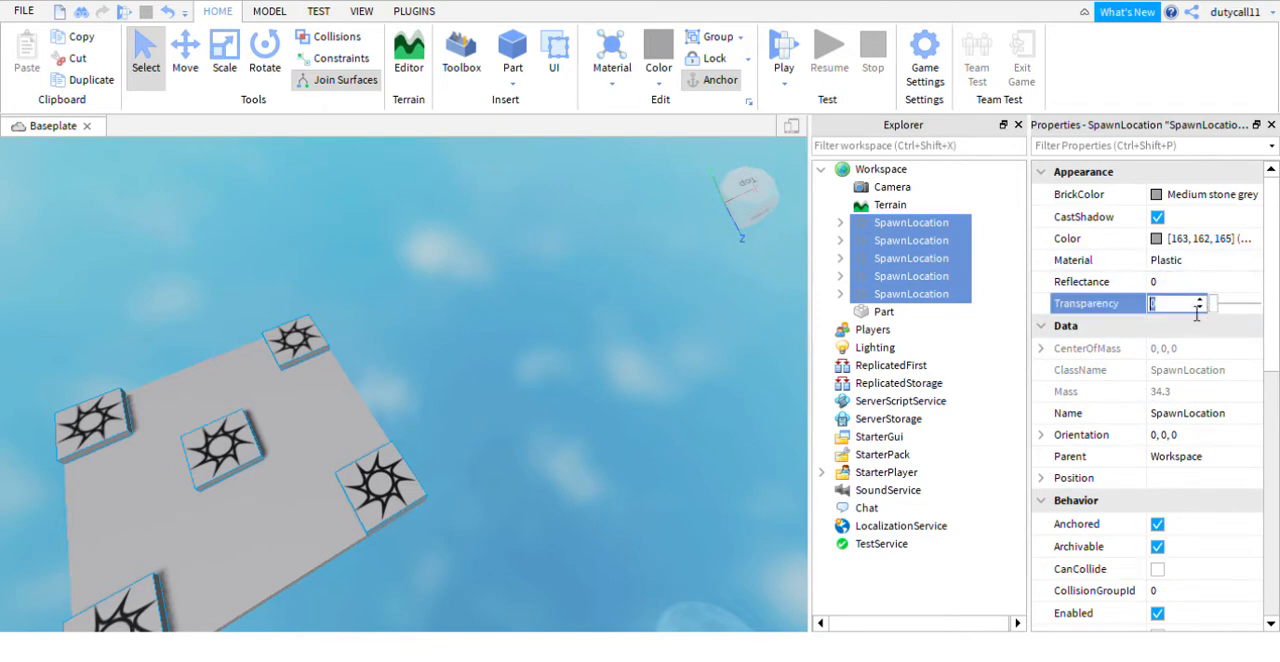
type("1")
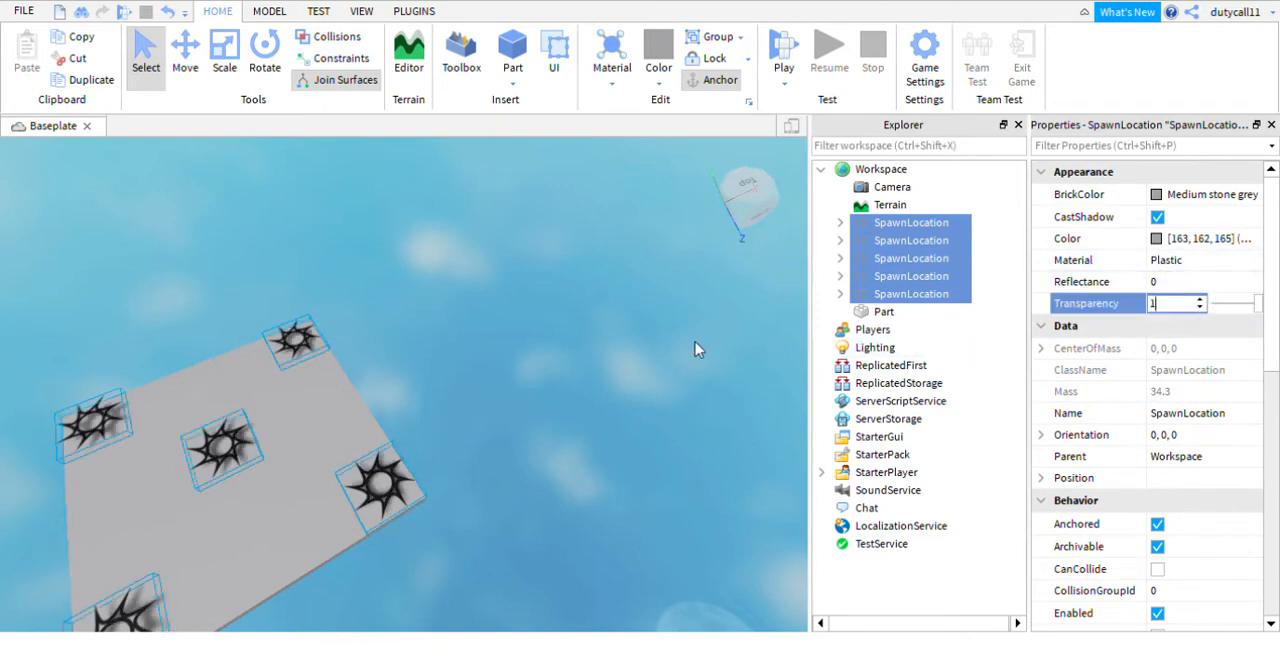
left_click(669, 330)
right_click_drag(669, 330, 702, 343)
- Delete the decals from the first two spawn locations in the Workspace
scroll(669, 331, "up", 3)
scroll(668, 330, "down", 3)
scroll(702, 343, "up", 3)
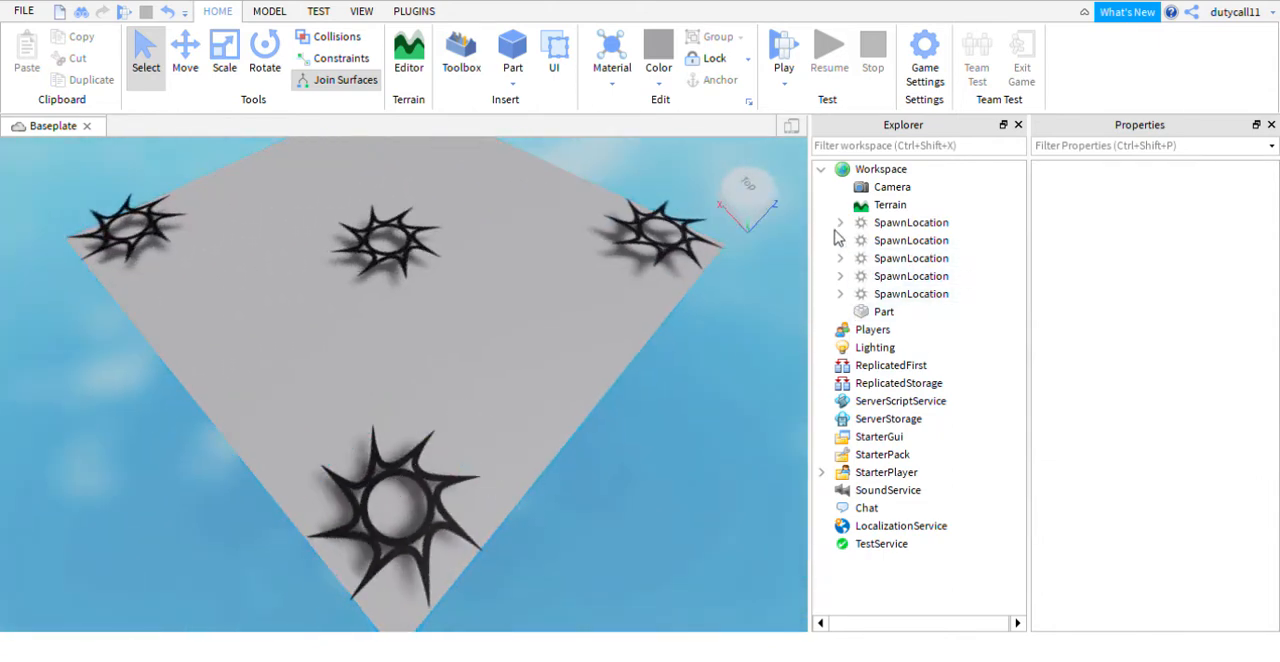
left_click(838, 224)
left_click(884, 242)
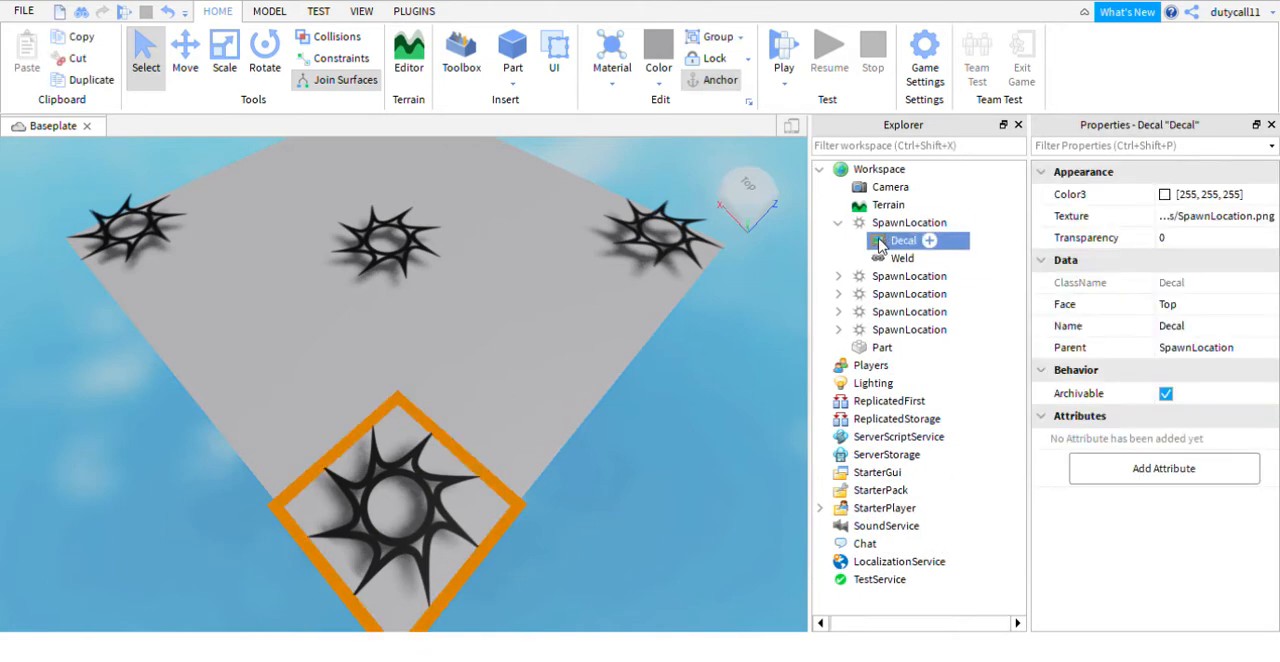
key("Delete")
left_click(840, 260)
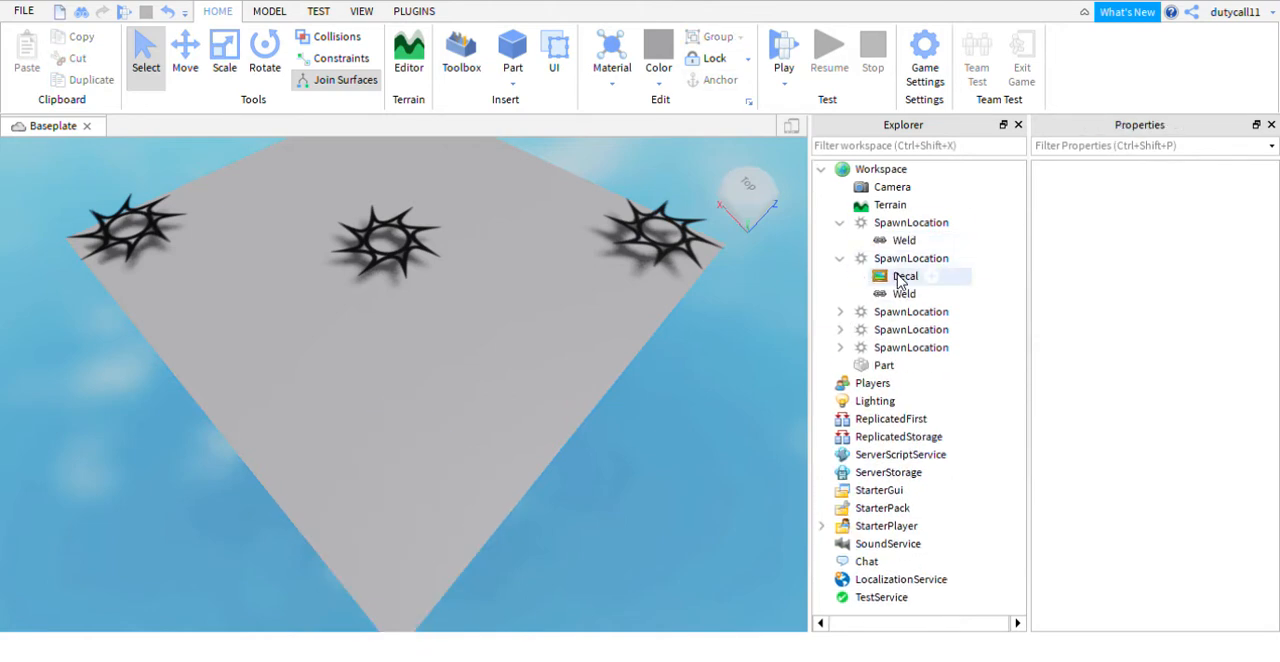
left_click(882, 276)
key("Delete")
- Delete the decals from the remaining three spawn locations
left_click(840, 294)
left_click(880, 312)
key("Delete")
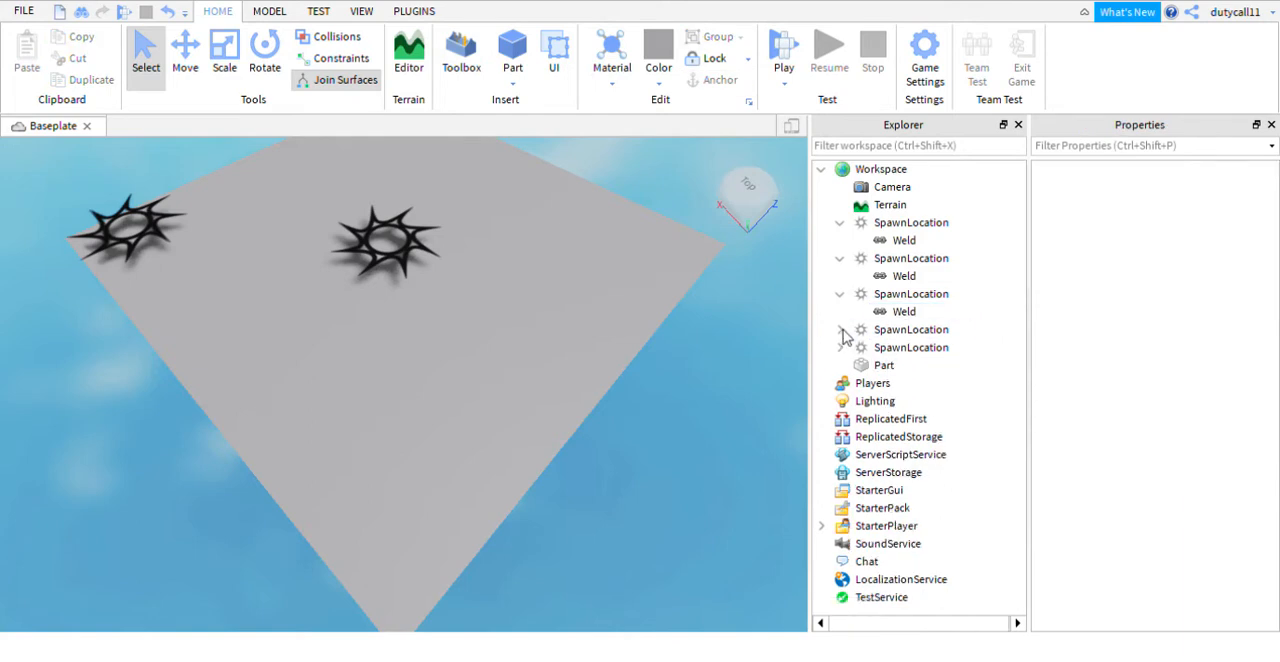
left_click(840, 347)
left_click(882, 347)
key("Delete")
left_click(840, 365)
left_click(884, 383)
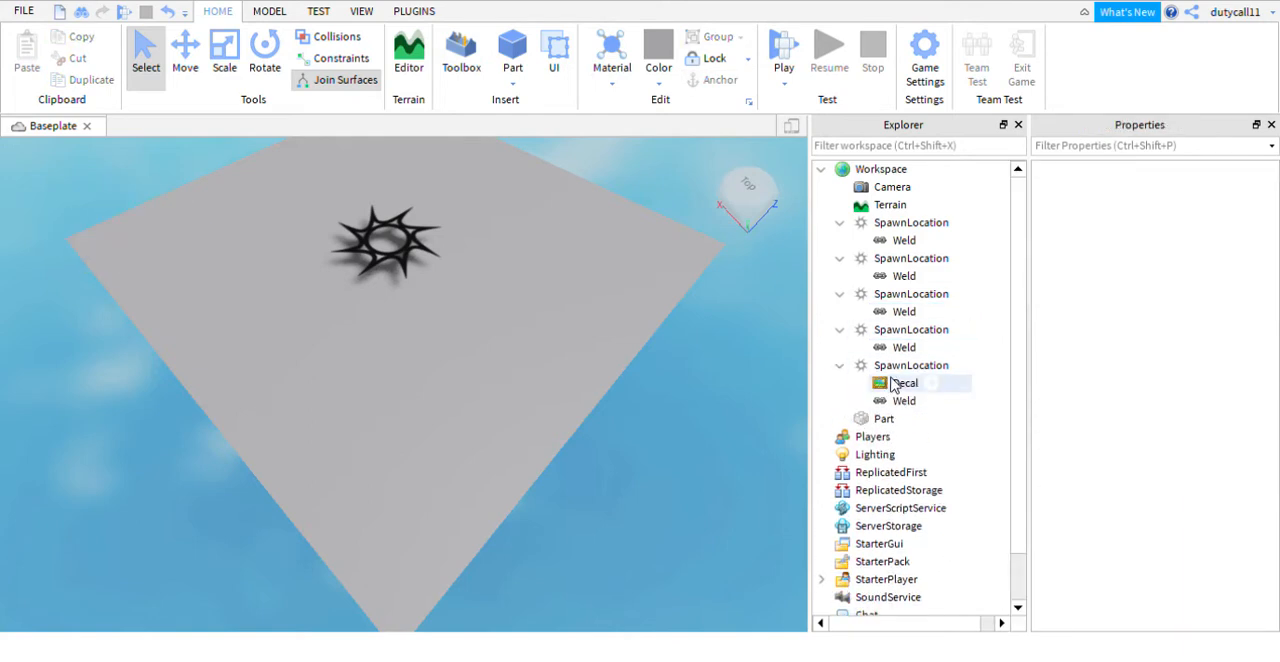
key("Delete")
- Collapse the expanded contents of all five spawn locations in the Workspace hierarchy
left_click(840, 365)
left_click(840, 329)
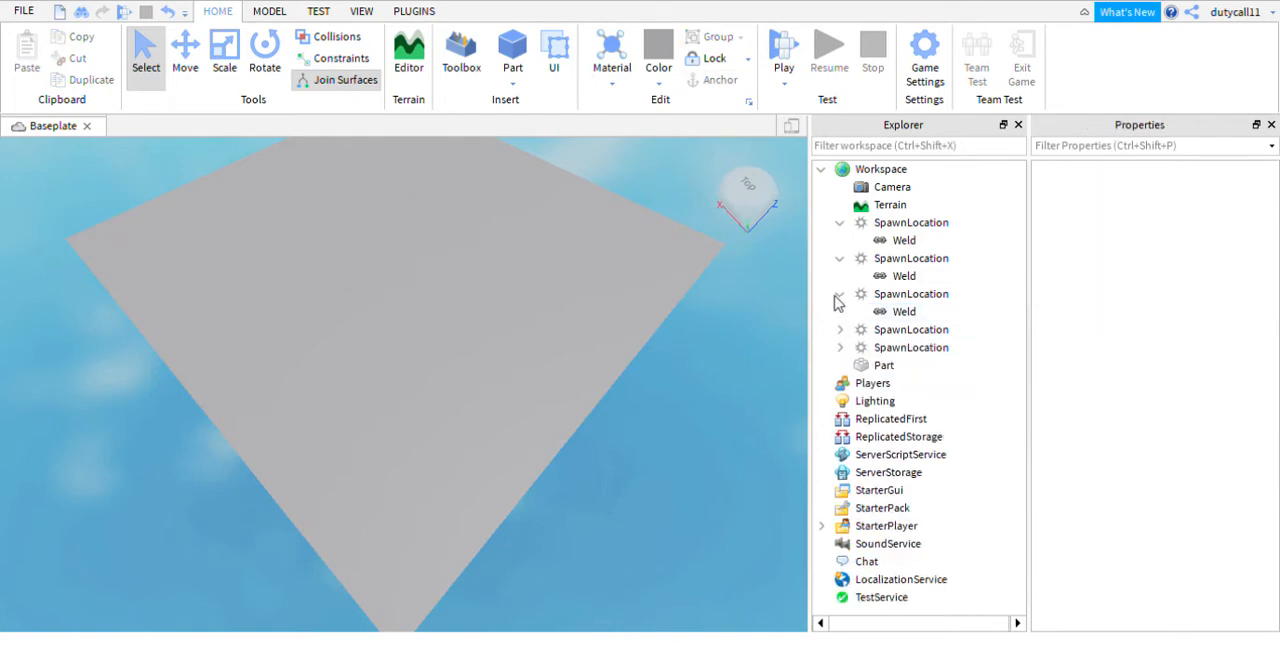
left_click(840, 294)
left_click(840, 258)
left_click(840, 223)
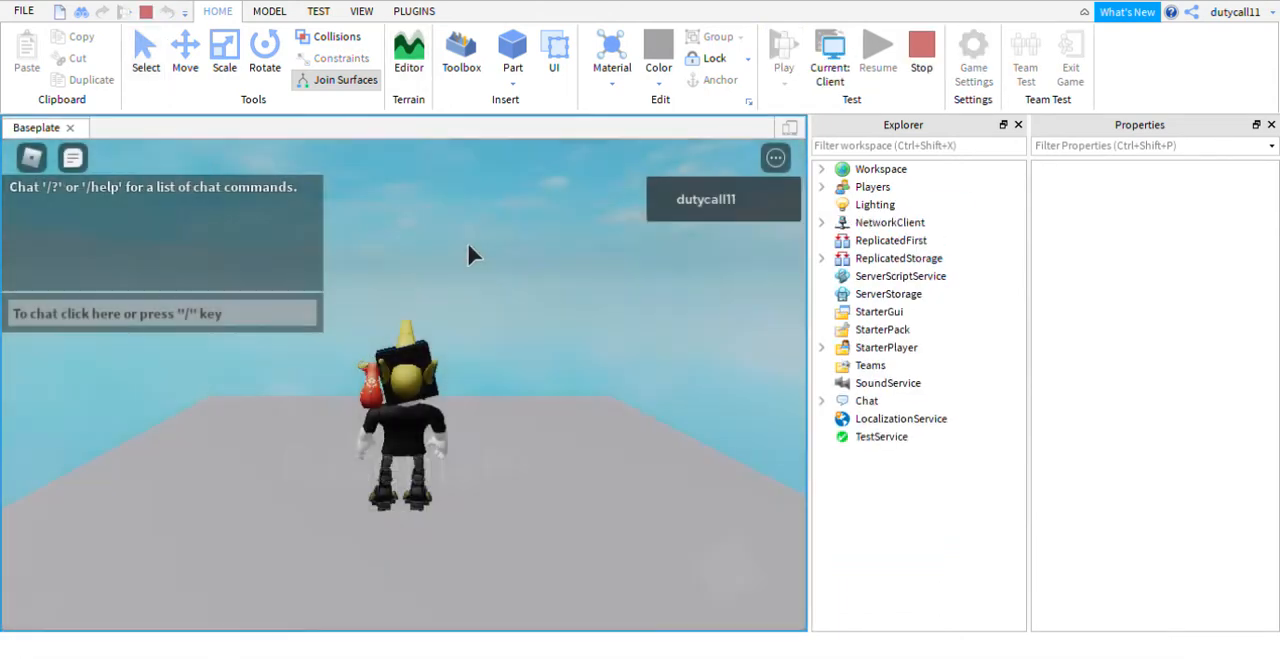
- Playtest the map with the decals removed, stop the test and inspect the platform
right_click_drag(460, 258, 460, 257)
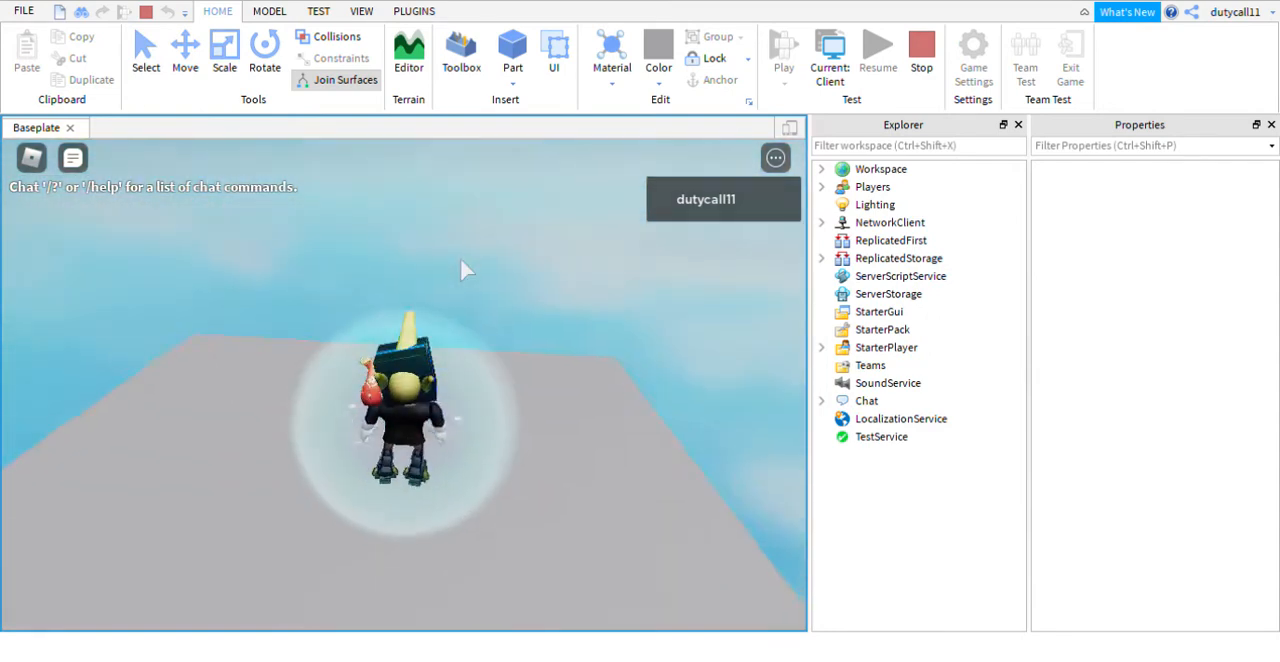
left_click(918, 52)
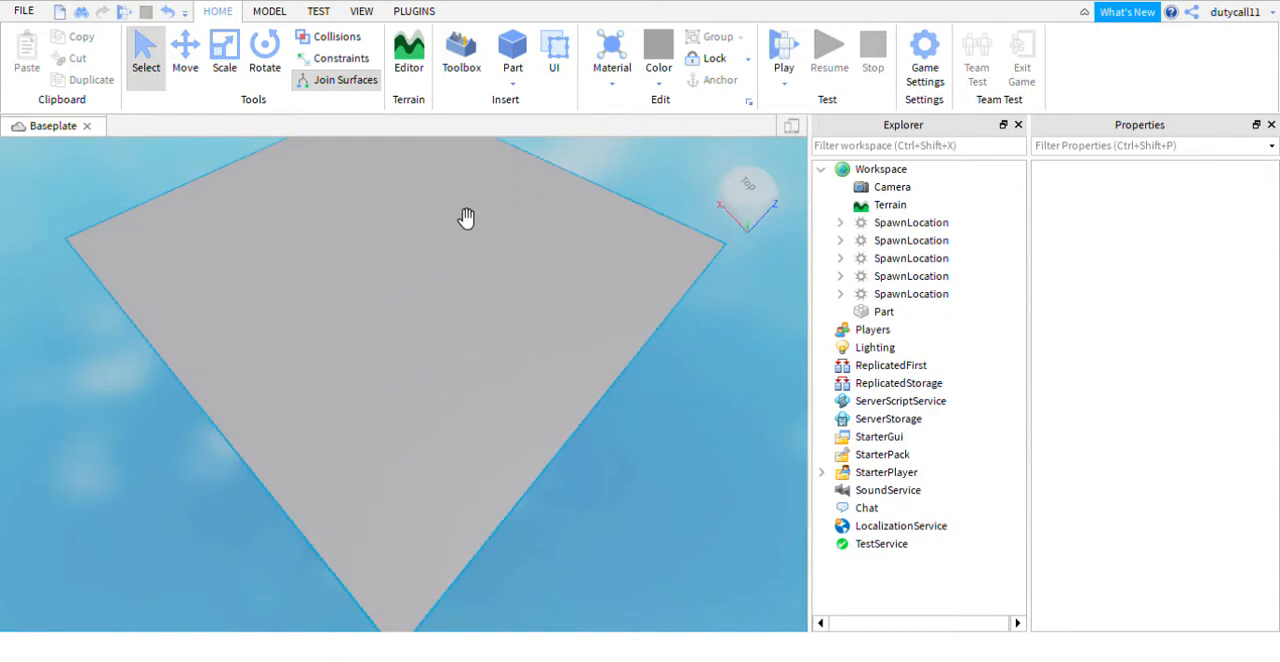
right_click_drag(468, 194, 469, 193)
scroll(470, 193, "down", 4)
scroll(469, 193, "up", 3)
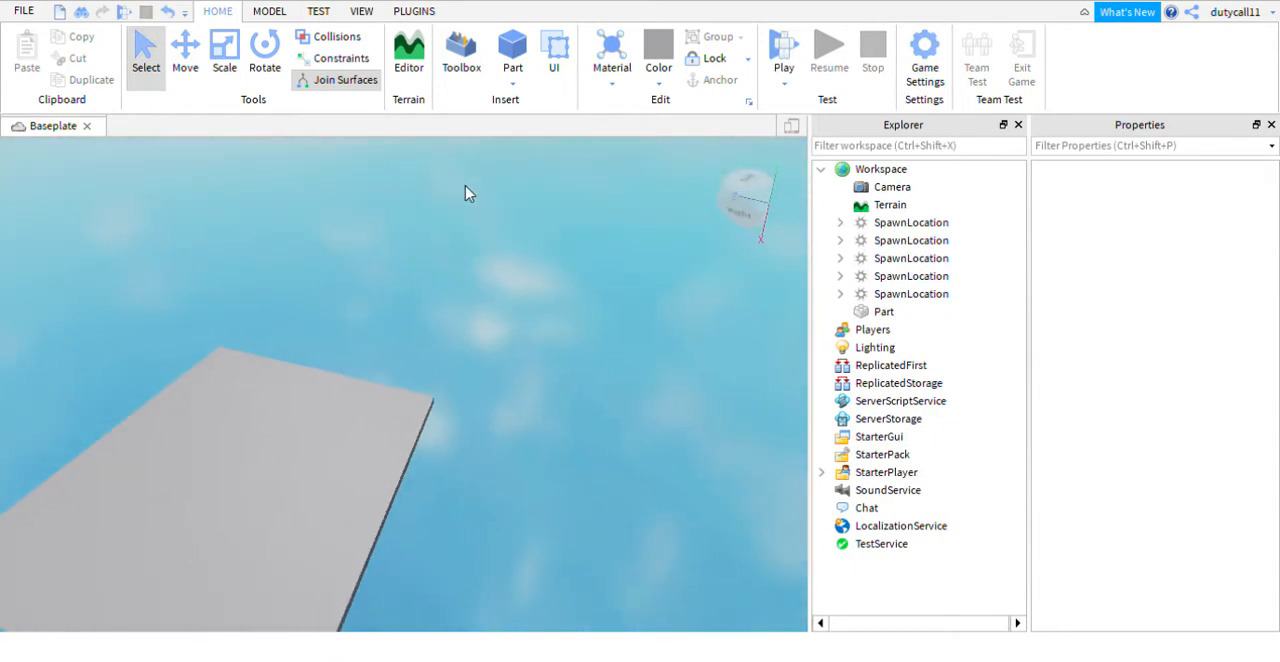
- Group all five spawn locations into one model and rename it Spawn
left_click(883, 224)
right_click_drag(457, 251, 457, 251)
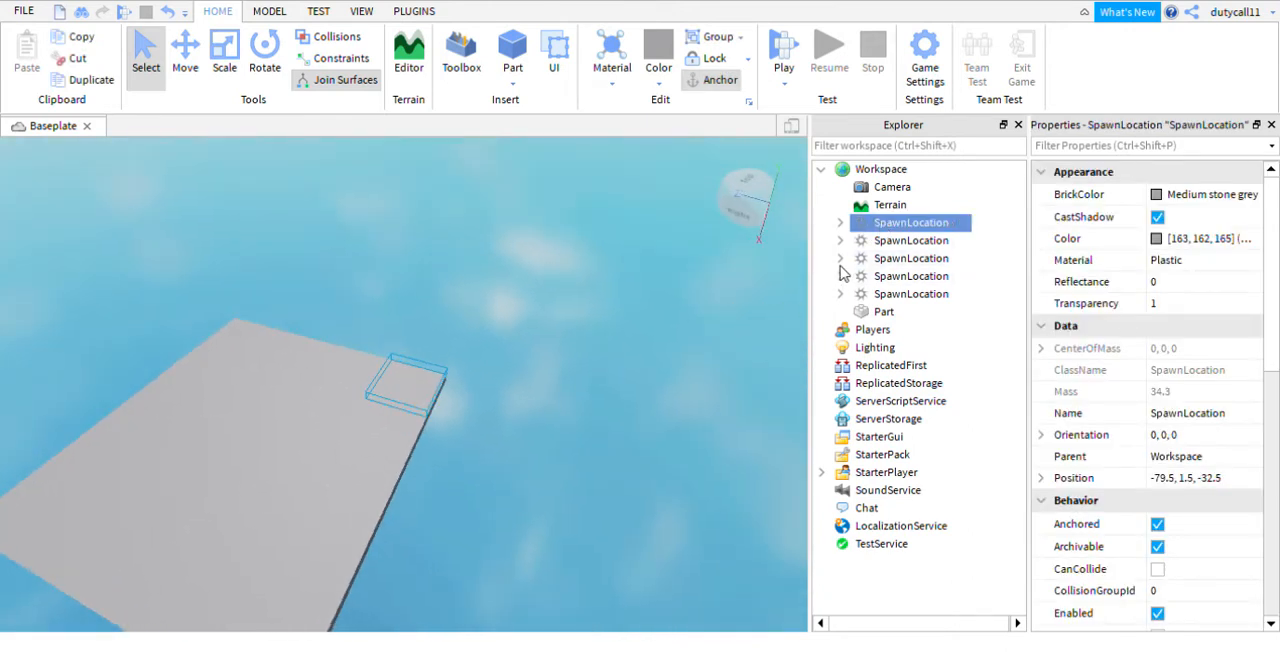
left_click(883, 296, "shift")
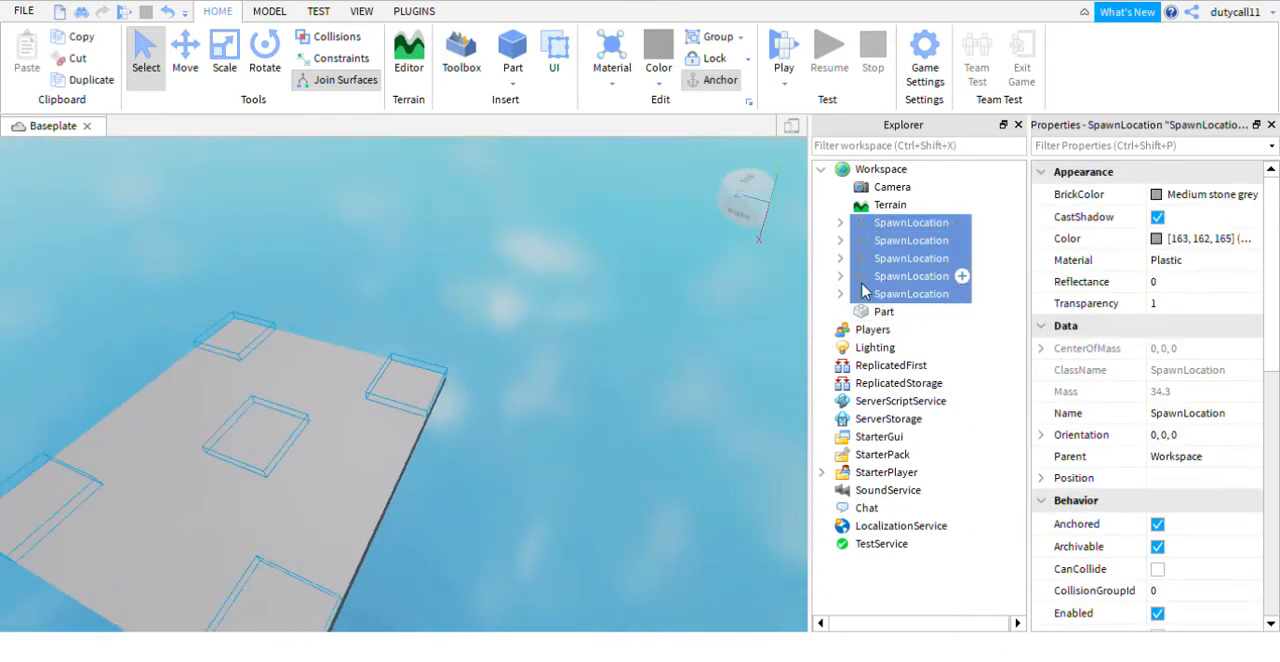
right_click_drag(616, 295, 617, 296)
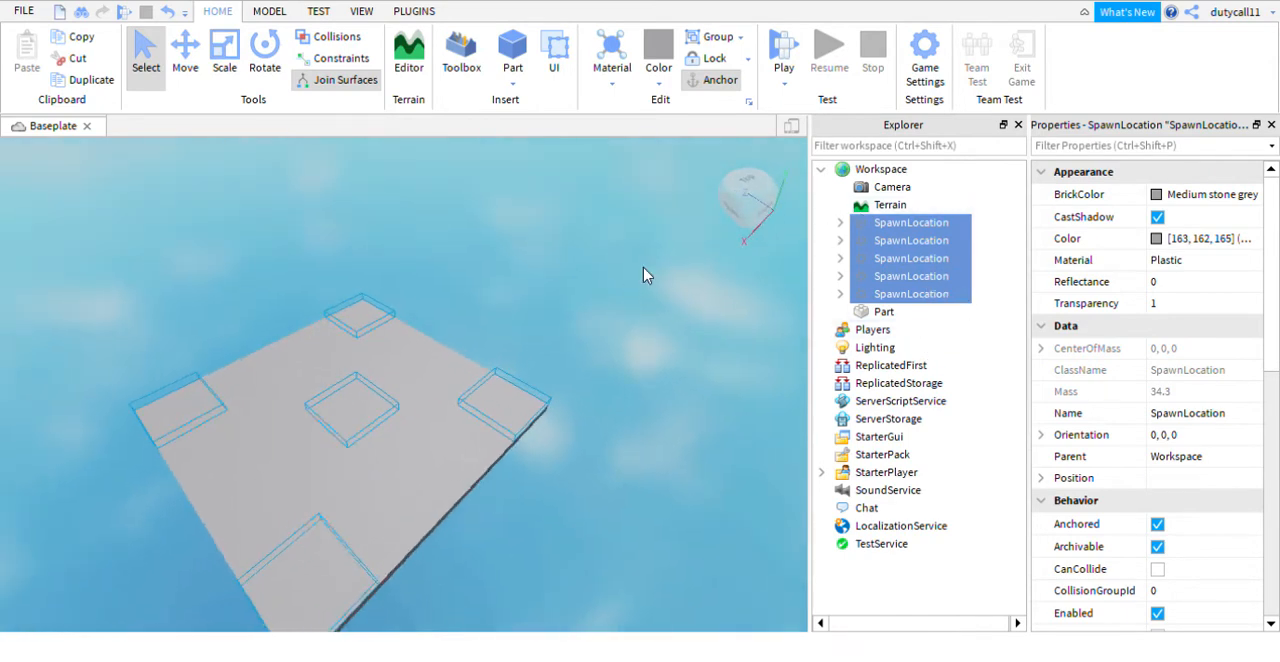
key("ctrl+g")
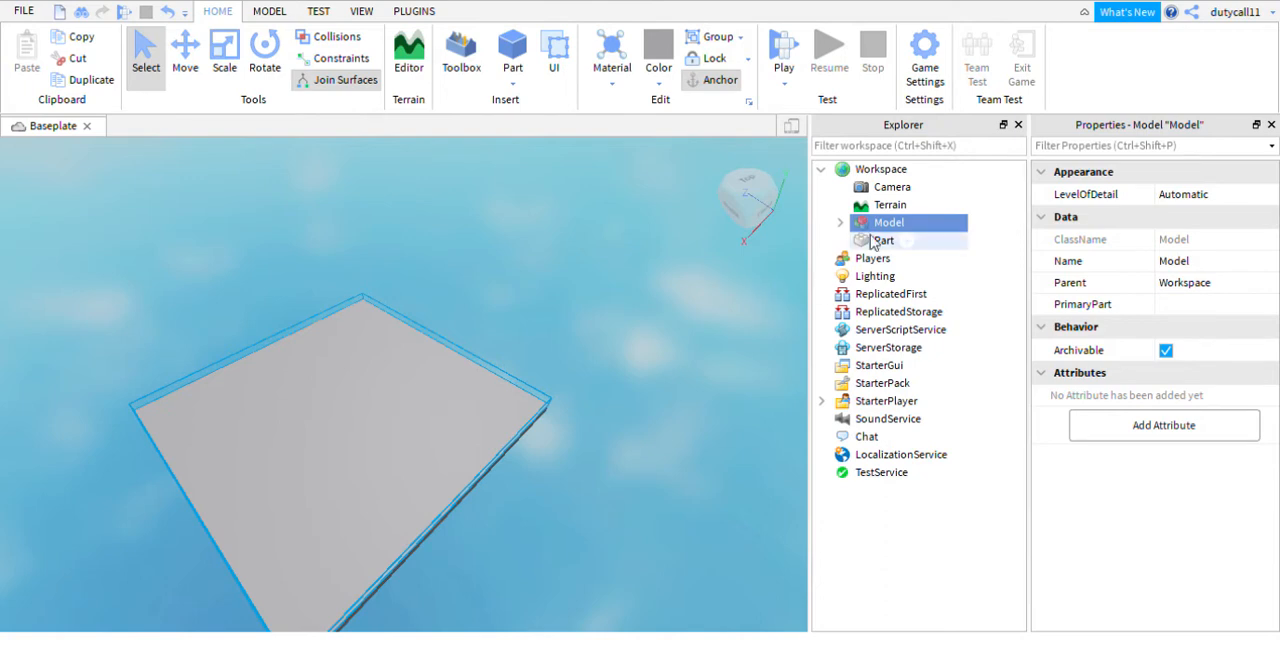
left_click(1172, 261)
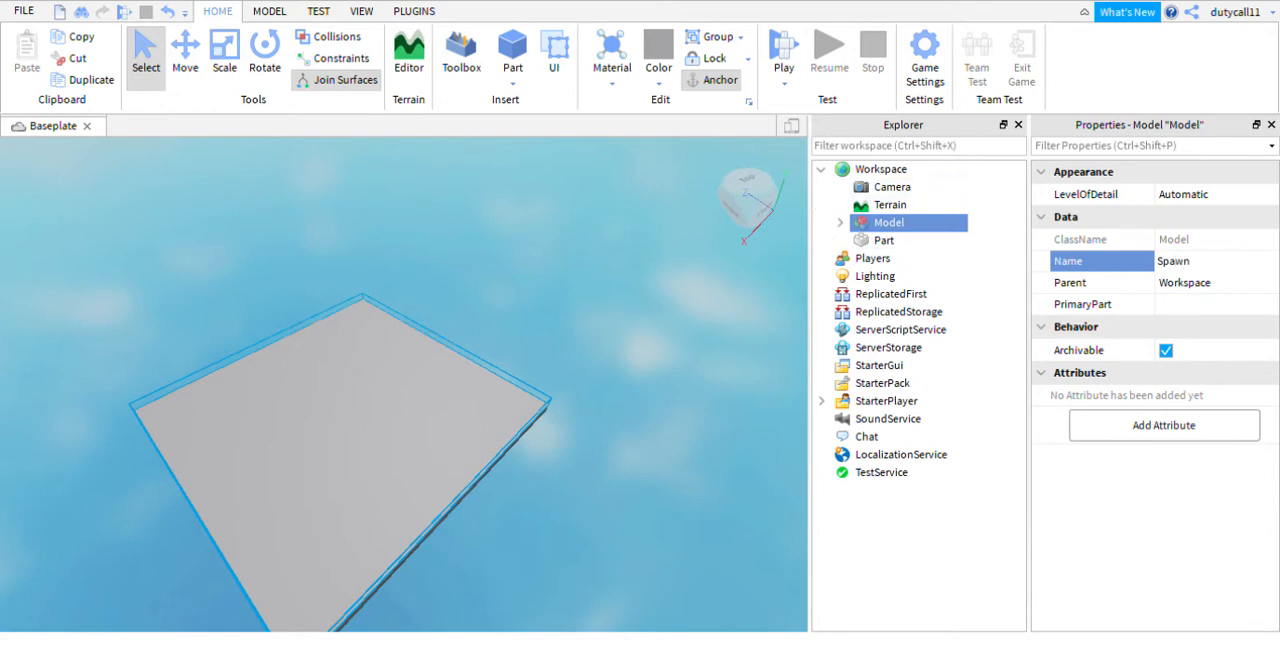
left_click(626, 252)
- Examine the spawn locations contained in the Spawn model and collapse the model again
right_click_drag(626, 252, 628, 252)
key("s")
key("w")
key("s")
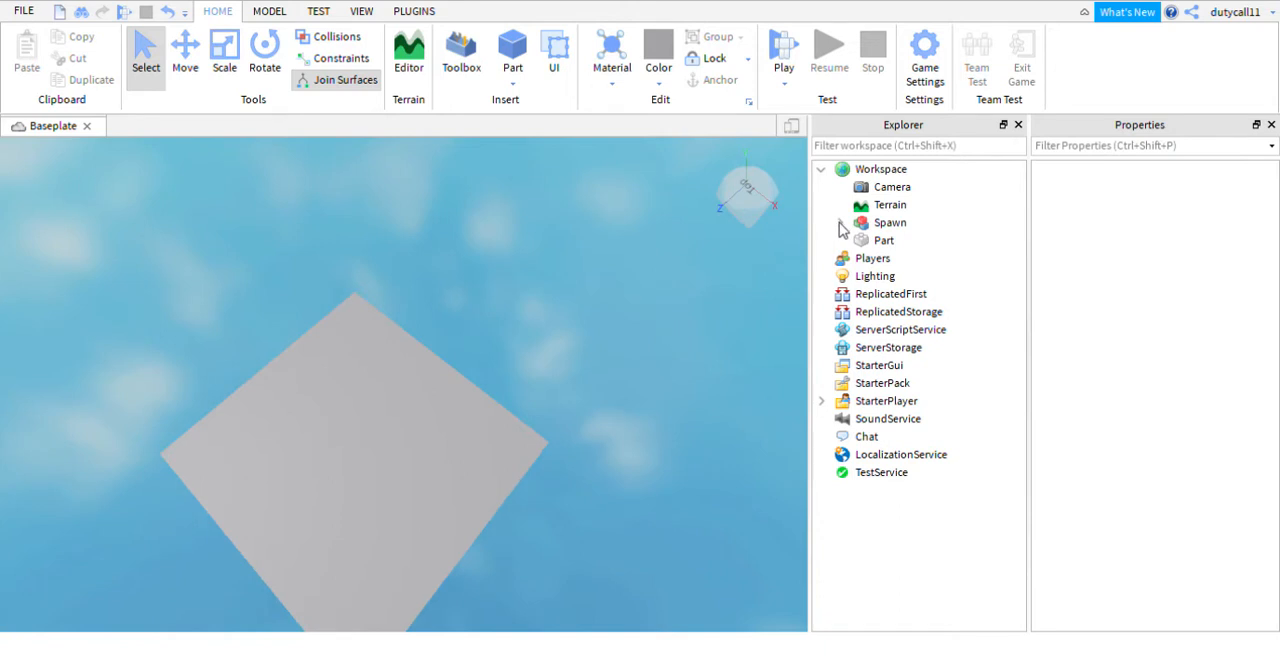
left_click(840, 223)
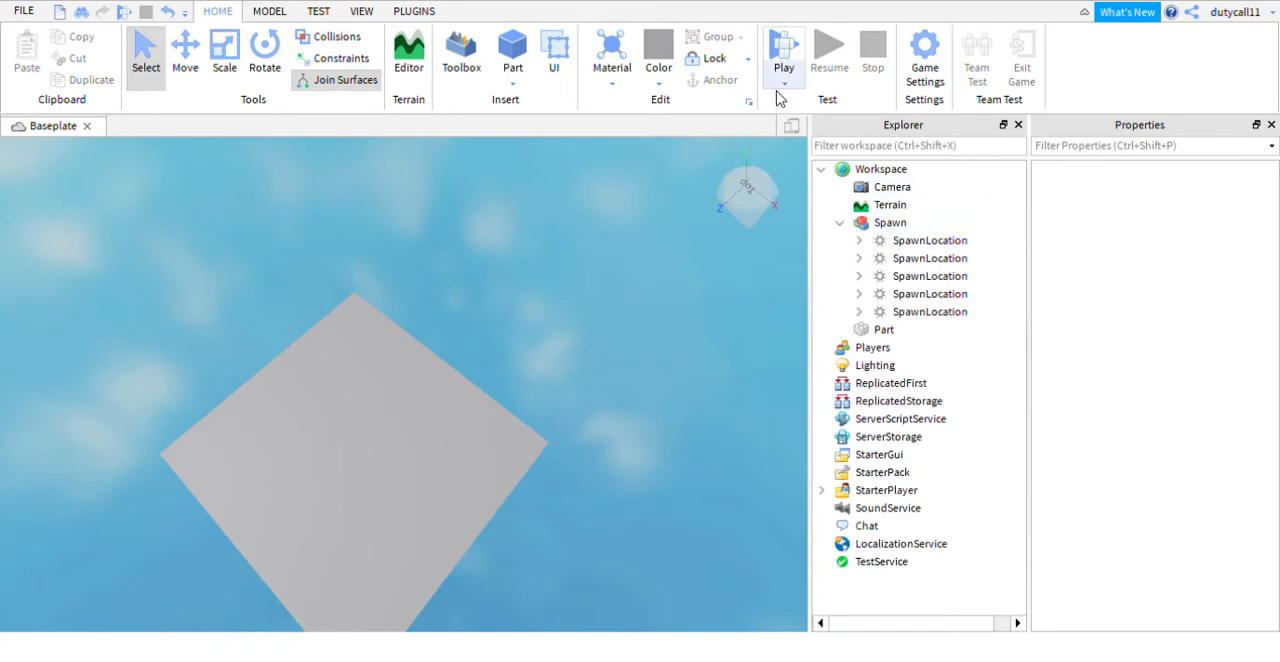
left_click(905, 242)
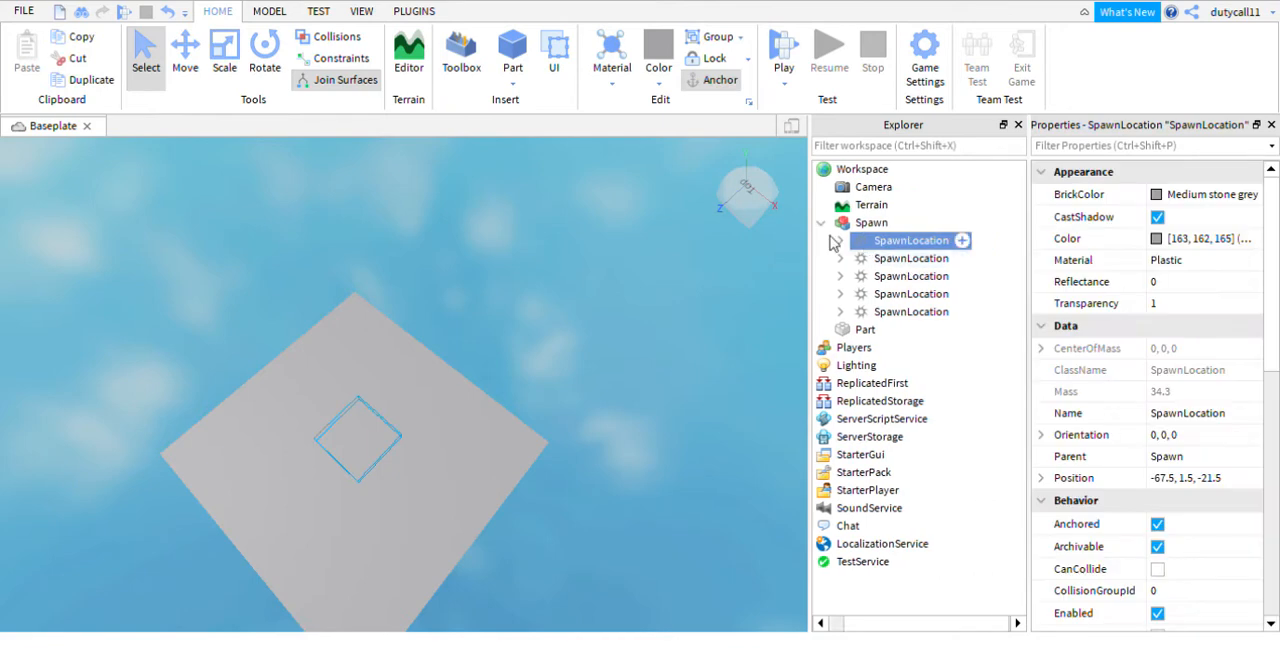
left_click(821, 224)
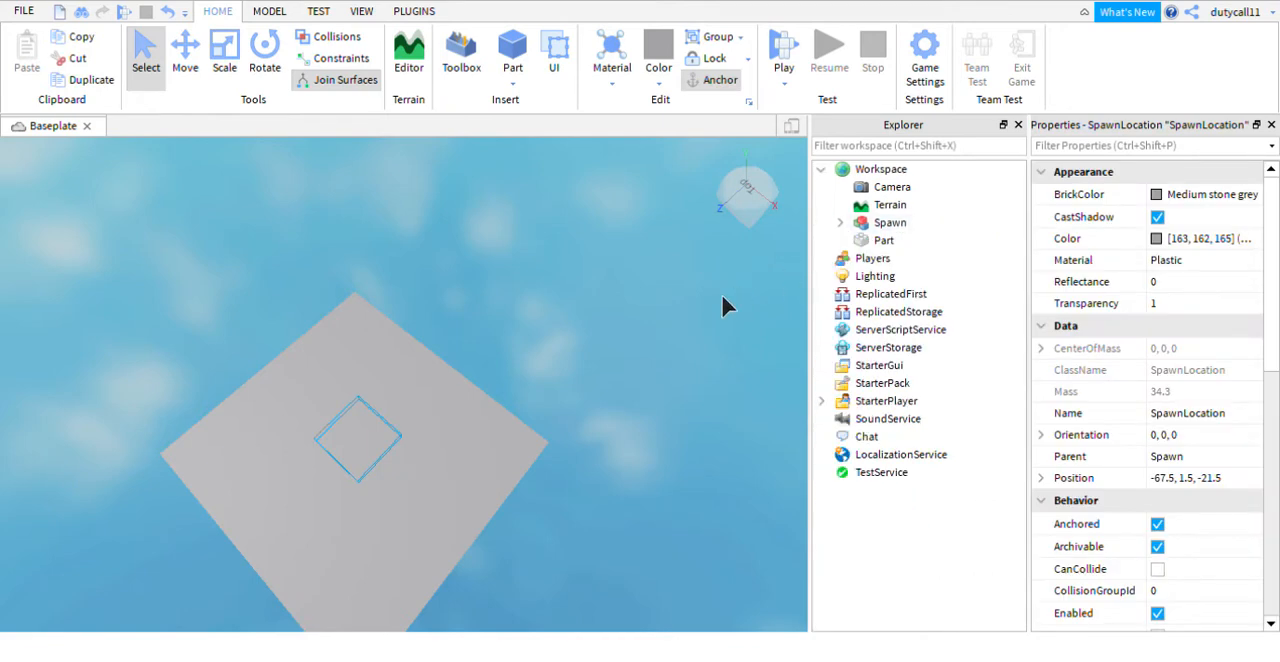
- Insert a new block part and place it against one edge of the platform
right_click_drag(593, 262, 573, 247)
left_click(572, 241)
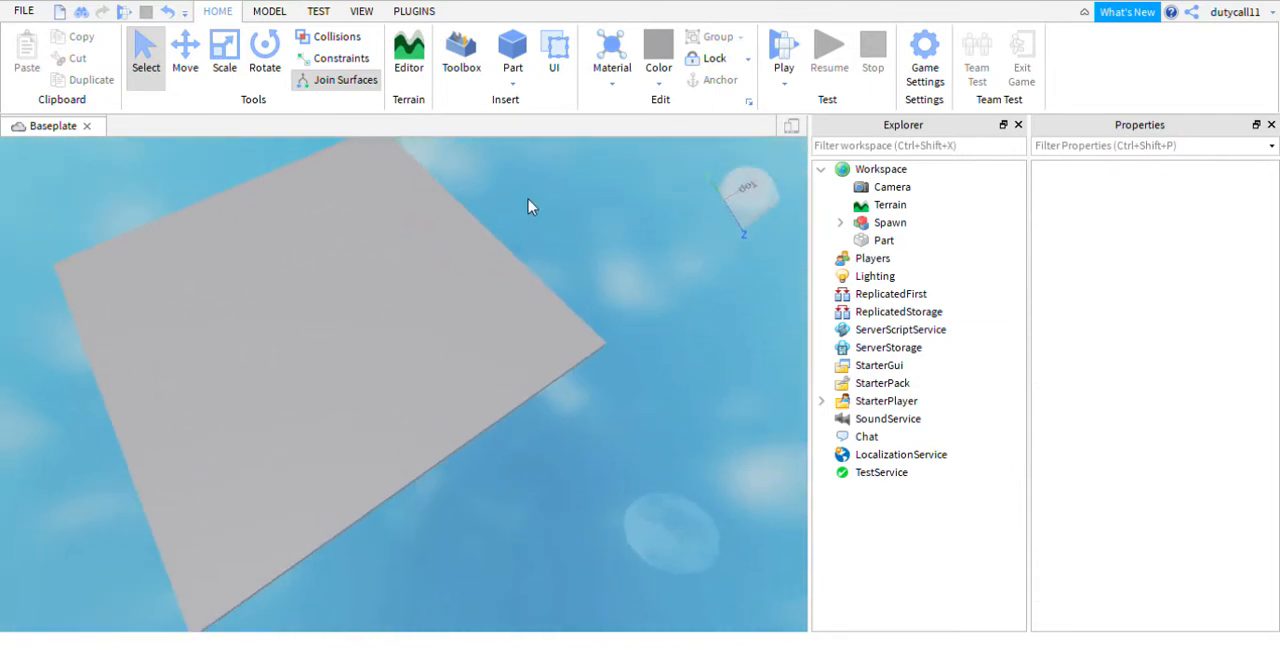
scroll(532, 210, "down", 3)
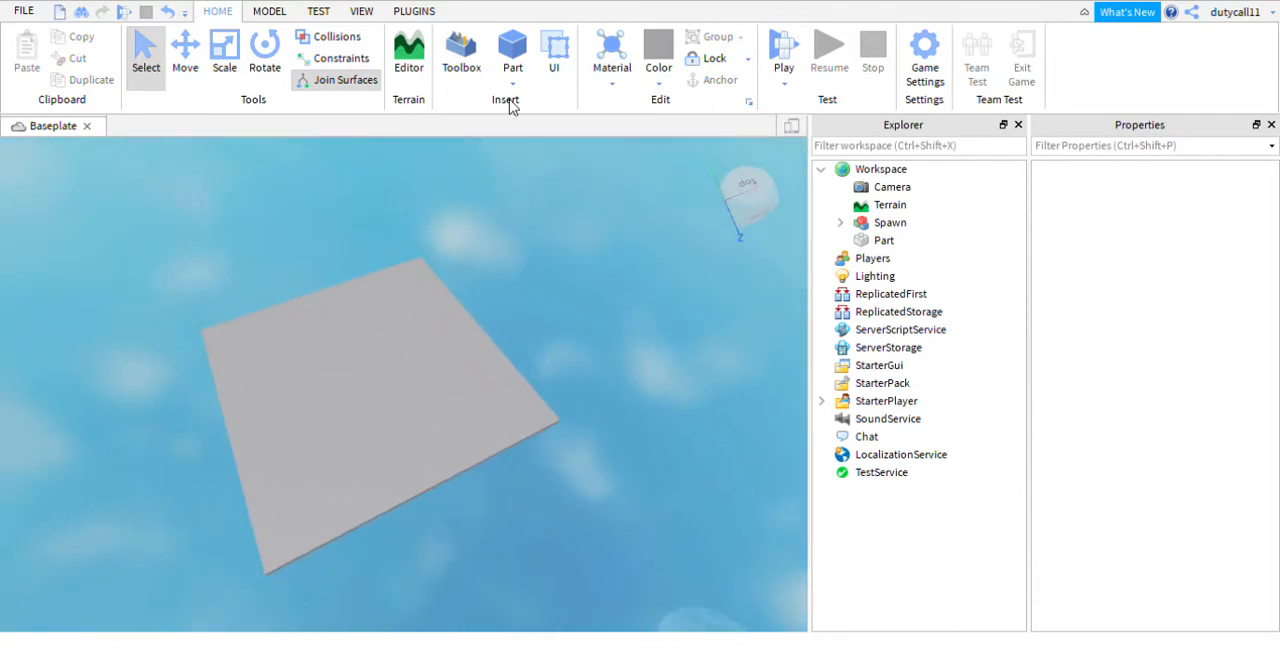
left_click(512, 50)
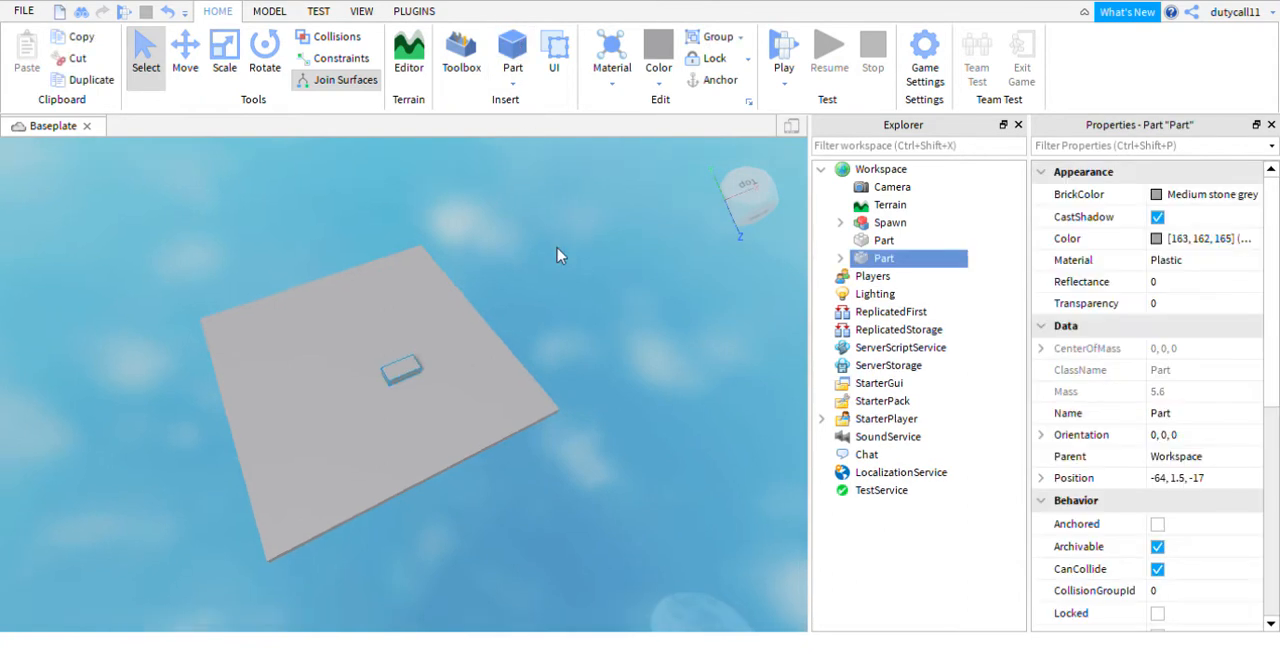
scroll(558, 254, "up", 5)
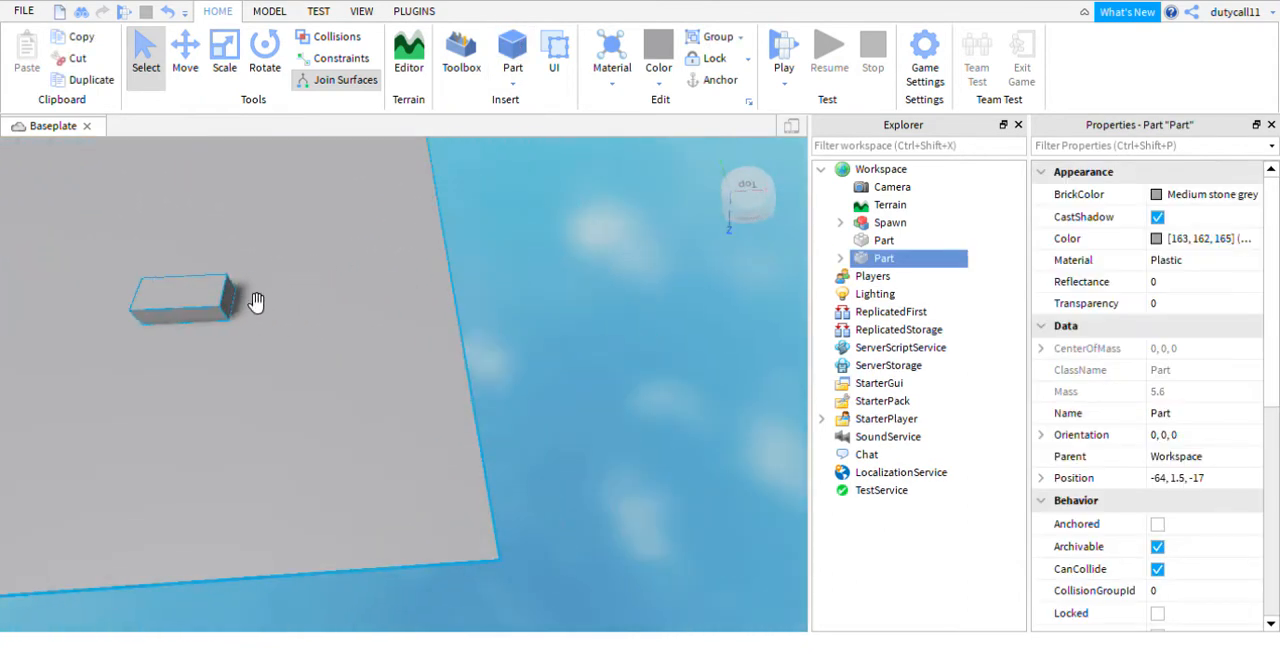
left_click_drag(256, 301, 543, 358)
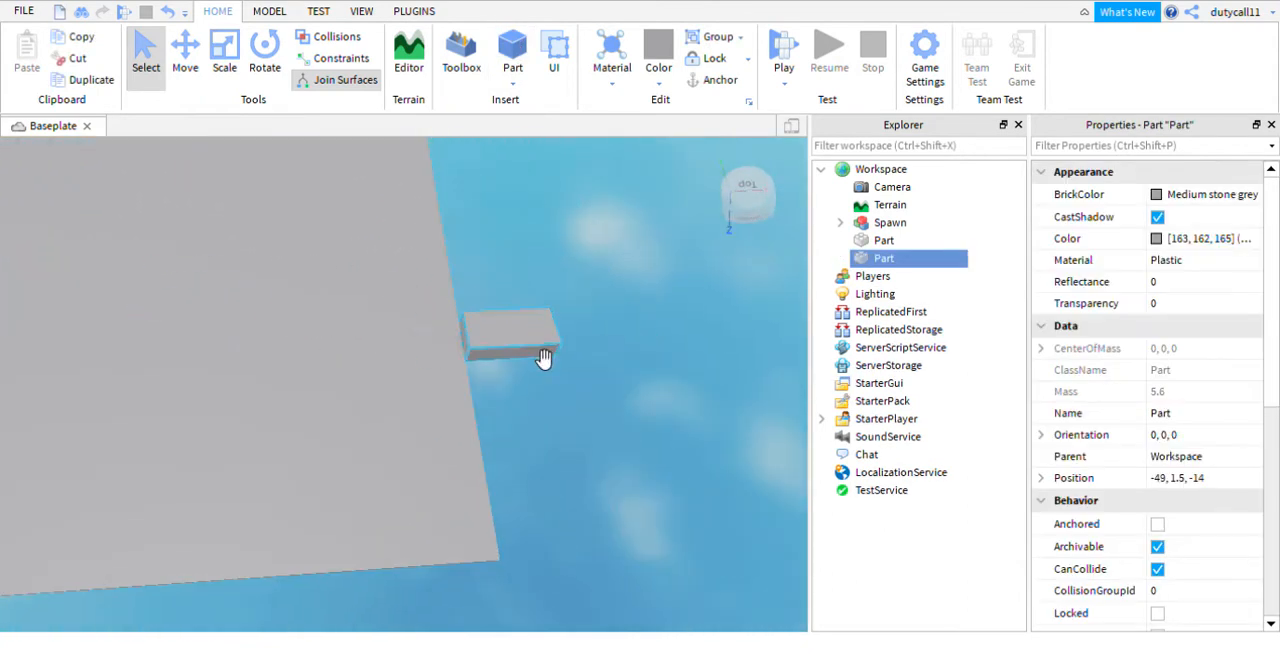
- Colour the new part beside the platform Black
right_click_drag(328, 168, 554, 206)
scroll(554, 206, "down", 3)
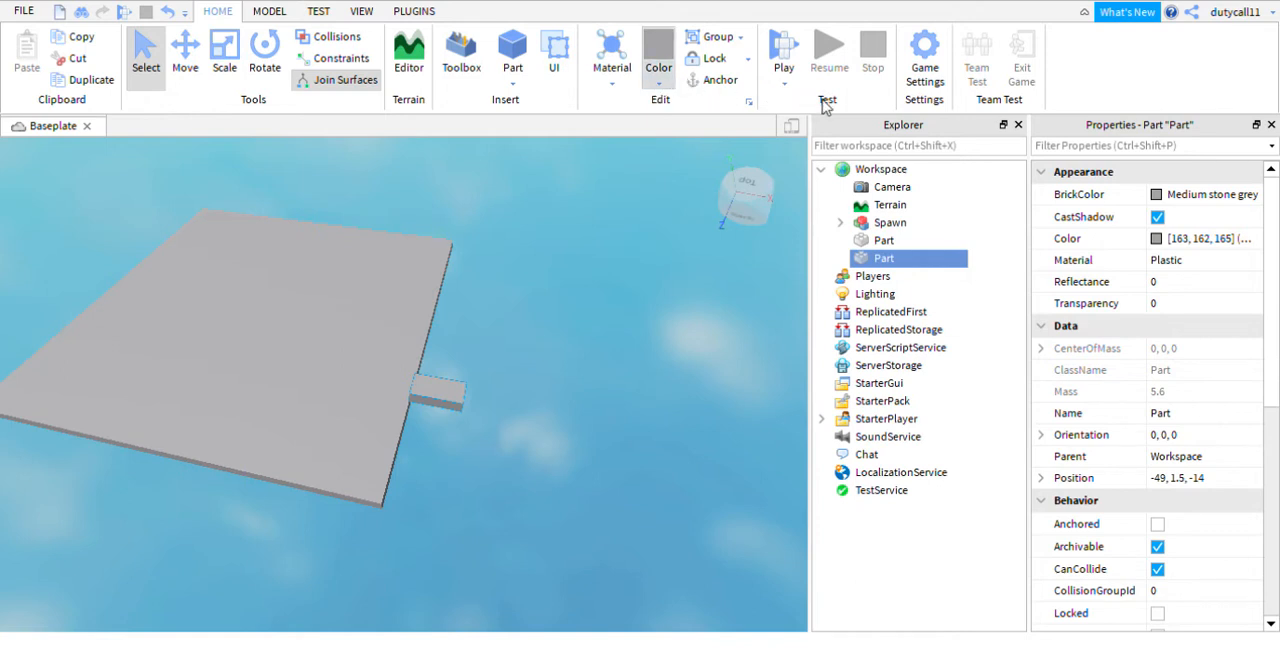
left_click(830, 403)
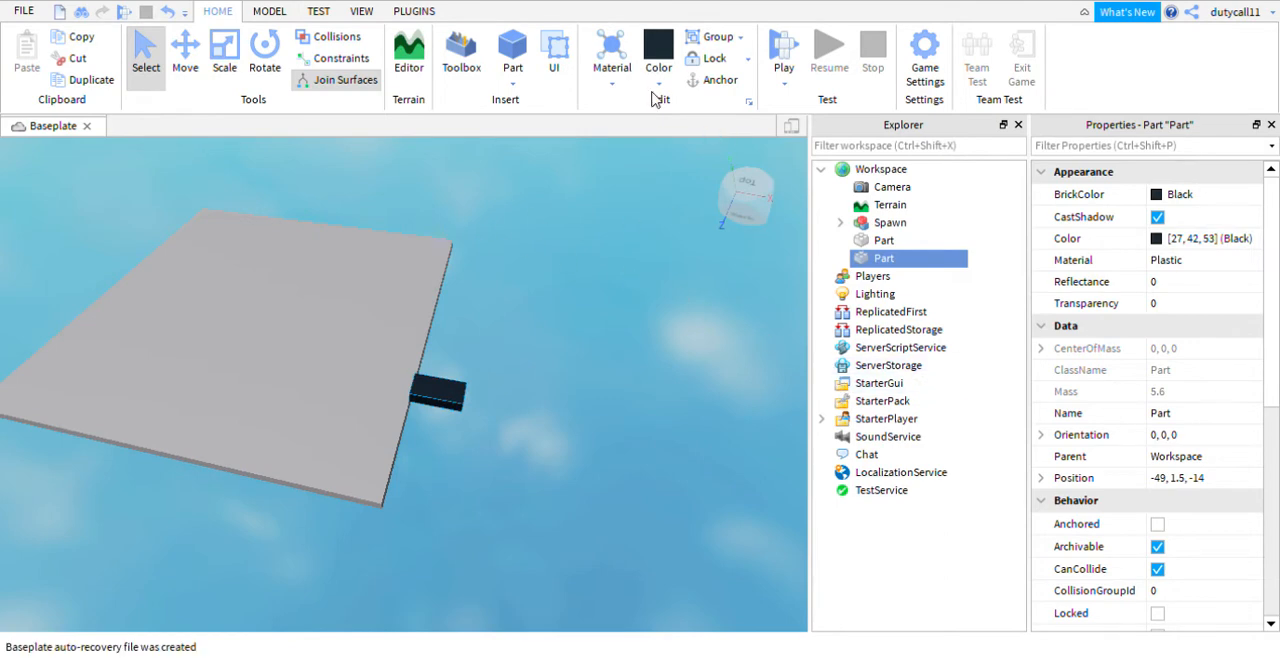
scroll(609, 380, "up", 8)
scroll(609, 380, "down", 5)
- Scale the black part in both directions so it runs along the platform's whole edge as a border strip
right_click_drag(609, 380, 357, 163)
left_click(232, 62)
right_click_drag(688, 338, 695, 339)
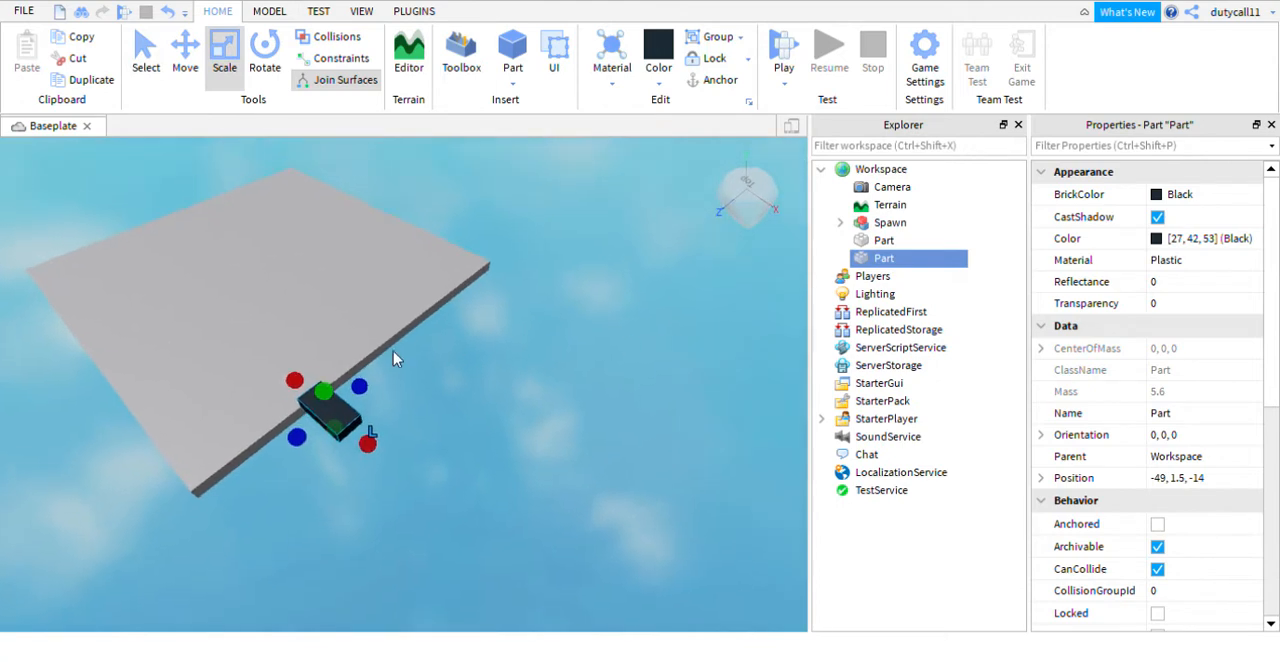
right_click_drag(394, 352, 396, 369)
left_click_drag(396, 375, 614, 281)
right_click_drag(612, 274, 608, 274)
left_click_drag(392, 418, 401, 490)
right_click_drag(486, 443, 489, 446)
left_click_drag(258, 546, 284, 570)
right_click_drag(497, 457, 655, 598)
- Lower the black border strip to a height of 0.5 so it sits level with the platform
left_click(185, 55)
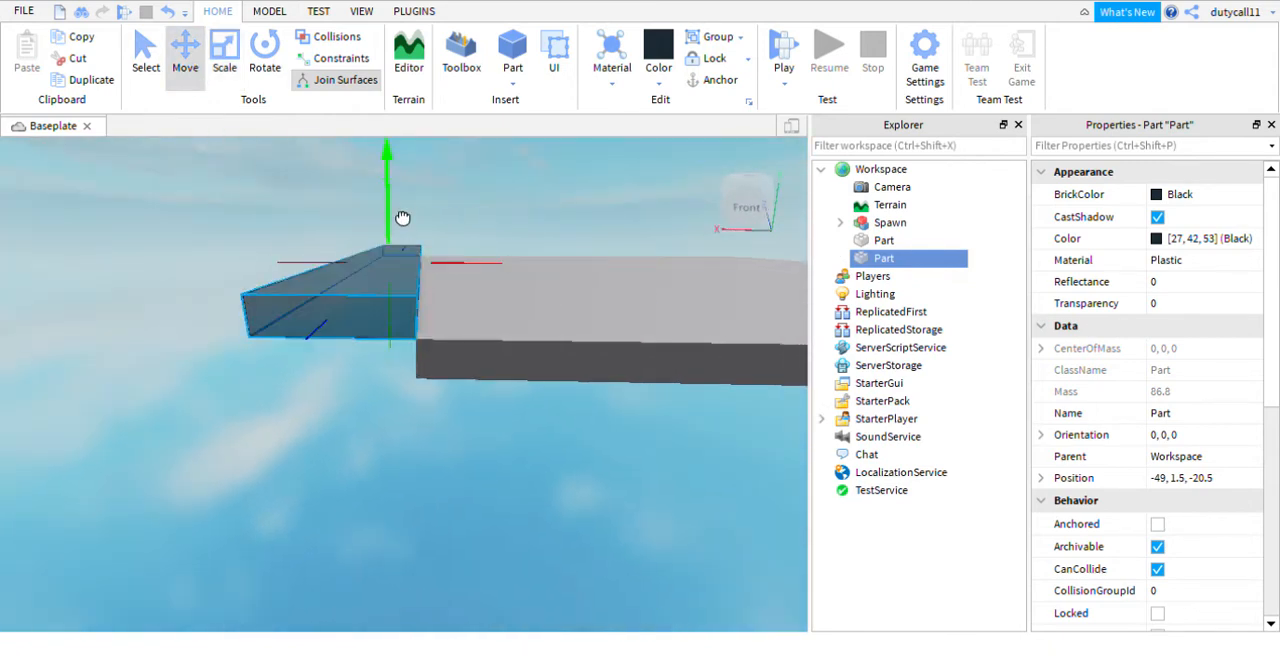
left_click_drag(402, 218, 407, 232)
left_click(485, 184)
right_click_drag(485, 184, 486, 189)
left_click(334, 289)
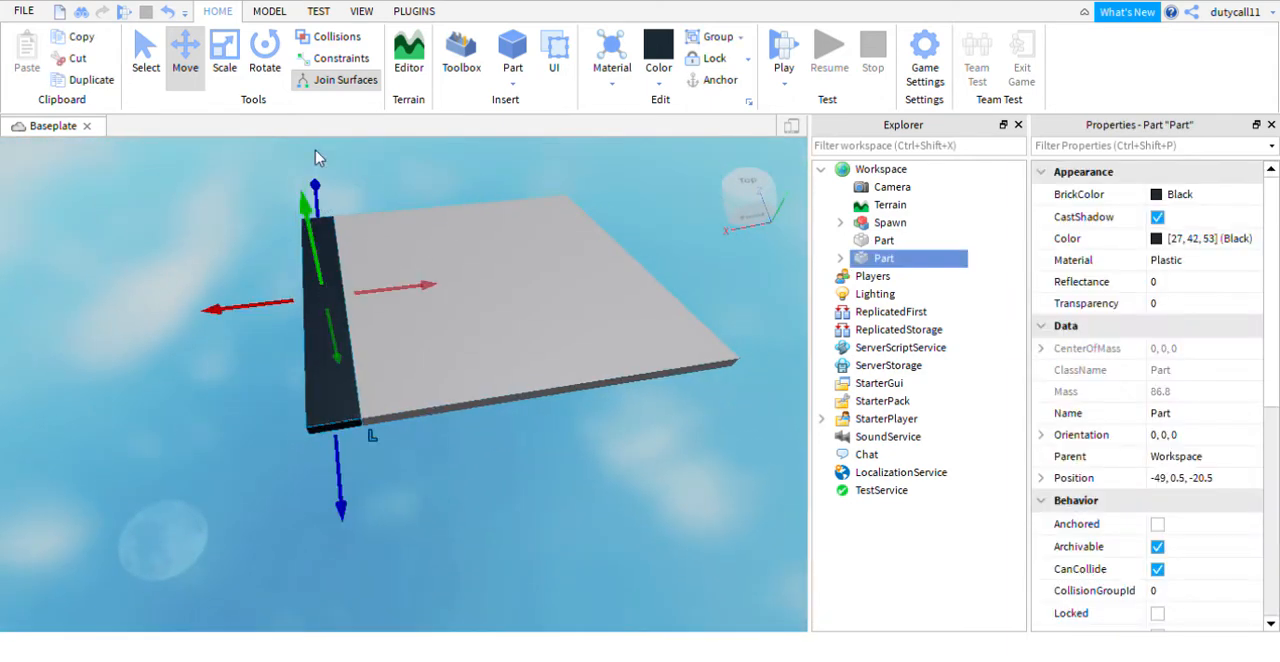
- Duplicate the black border strip and move the copy to the opposite edge of the platform
key("ctrl+d")
left_click_drag(428, 286, 466, 287)
left_click_drag(336, 280, 322, 279)
right_click_drag(490, 204, 457, 271)
left_click(491, 205)
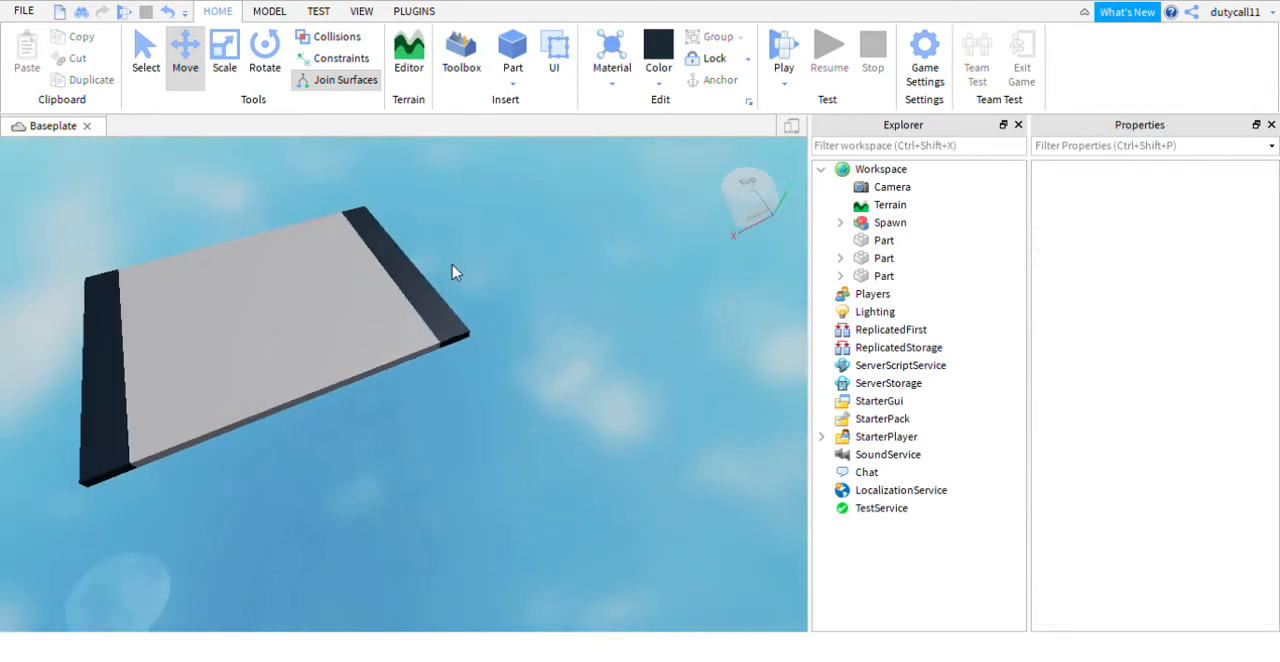
- Duplicate both black border strips and rotate the copies 90 degrees towards the platform's two open sides
left_click(427, 304)
left_click(101, 326, "ctrl")
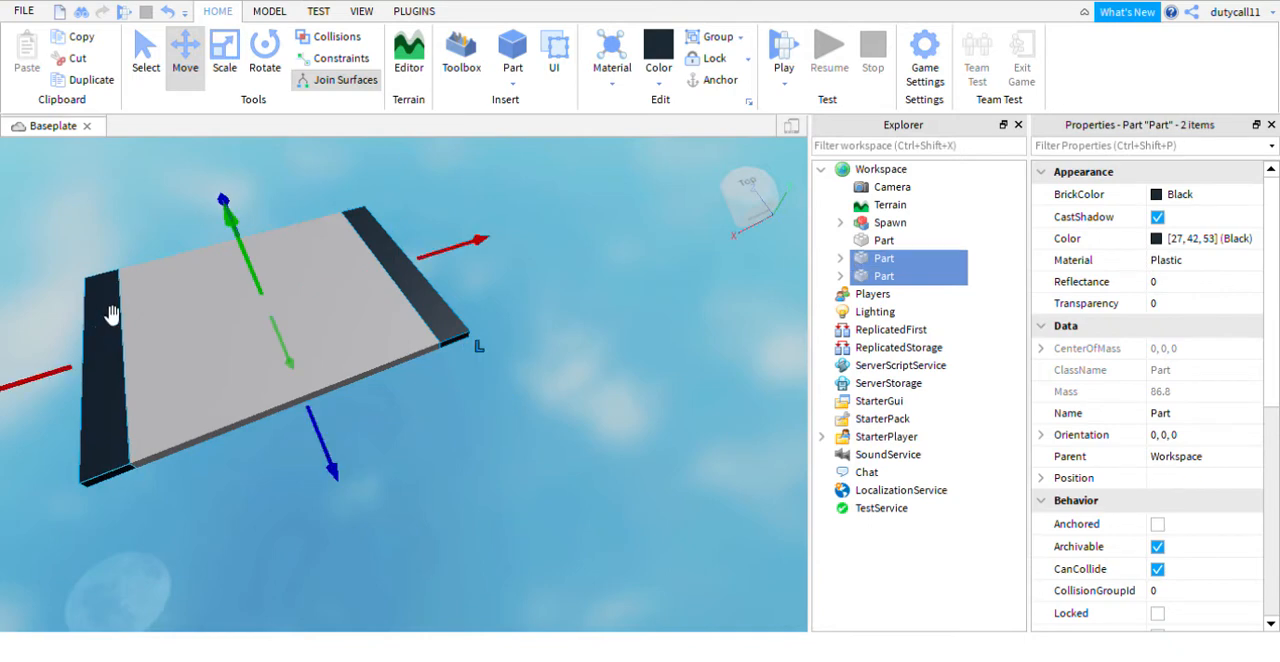
key("ctrl+d")
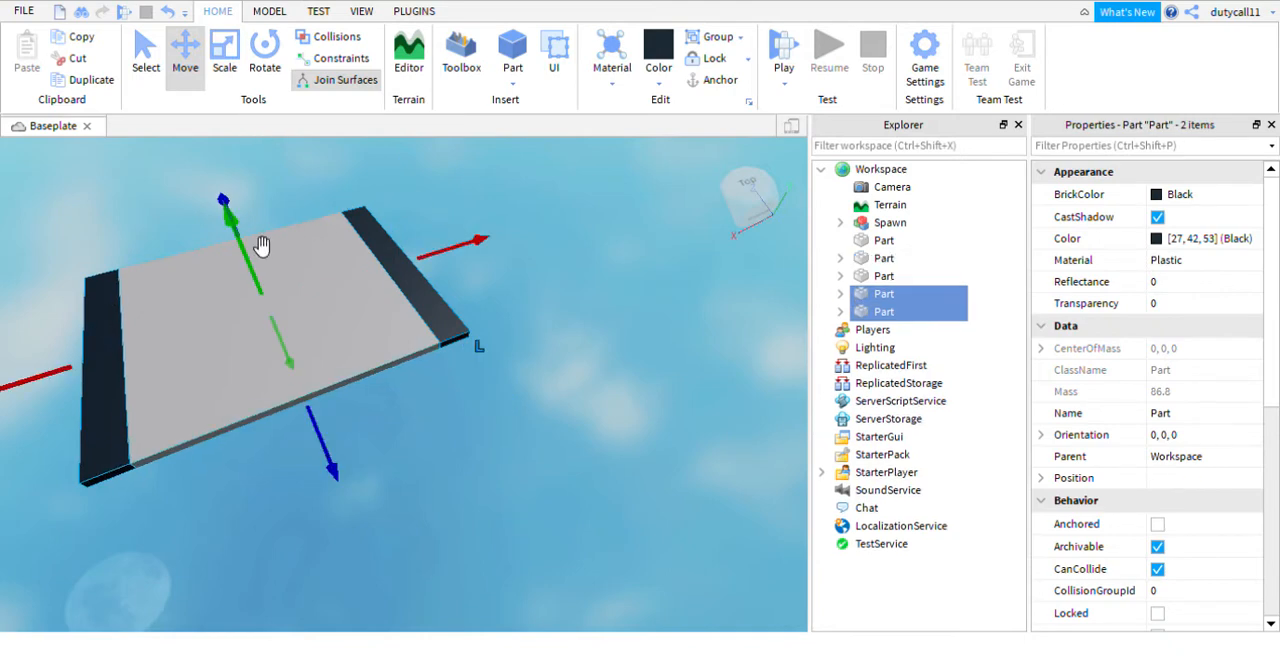
right_click_drag(261, 245, 275, 126)
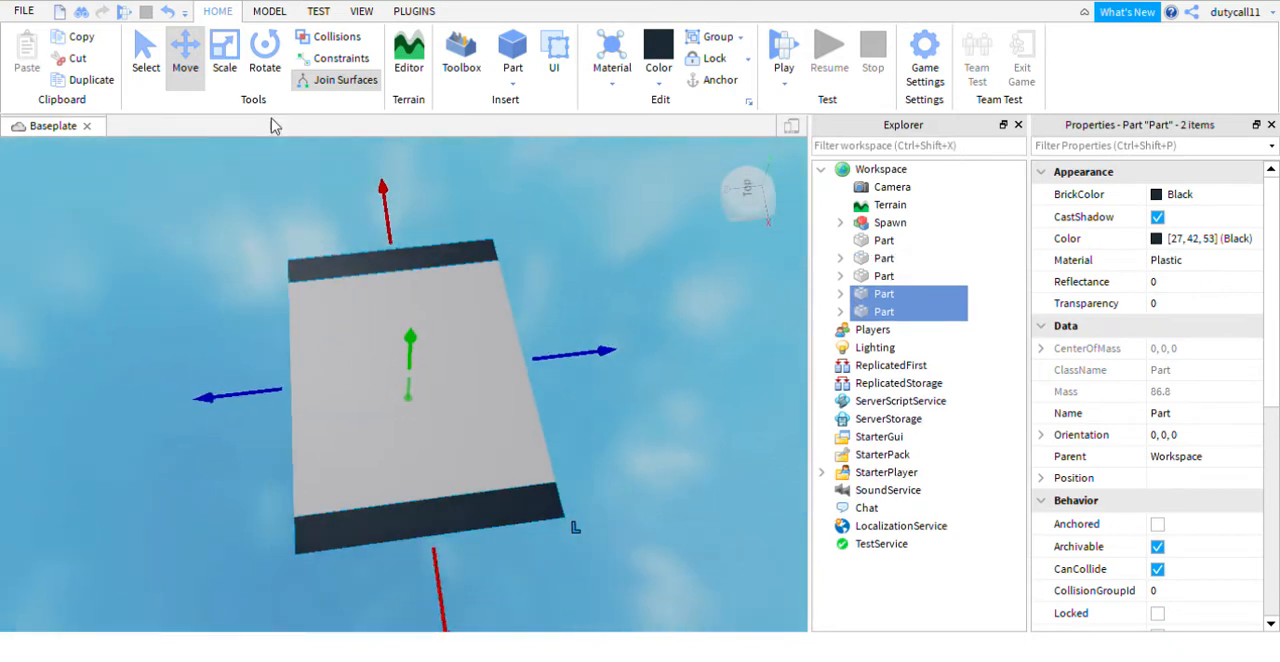
left_click(265, 55)
left_click_drag(366, 342, 376, 421)
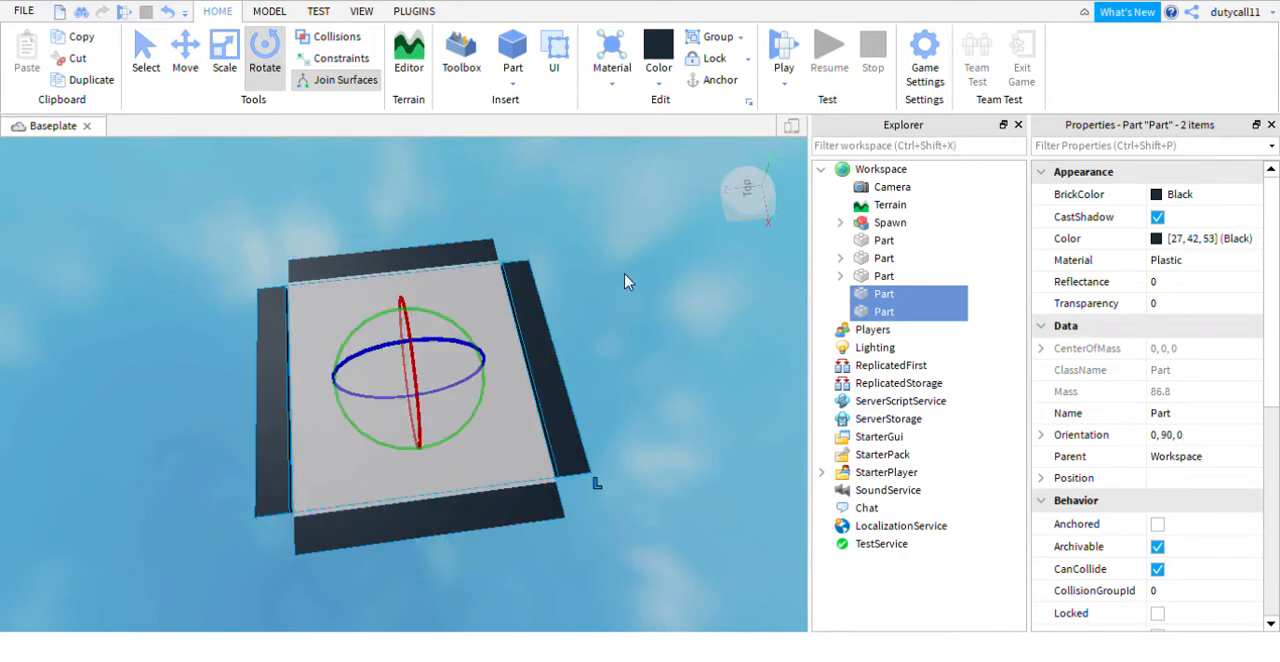
left_click(626, 277)
- Lengthen one of the rotated border strips at one end to reach the platform's corner
scroll(626, 277, "up", 5)
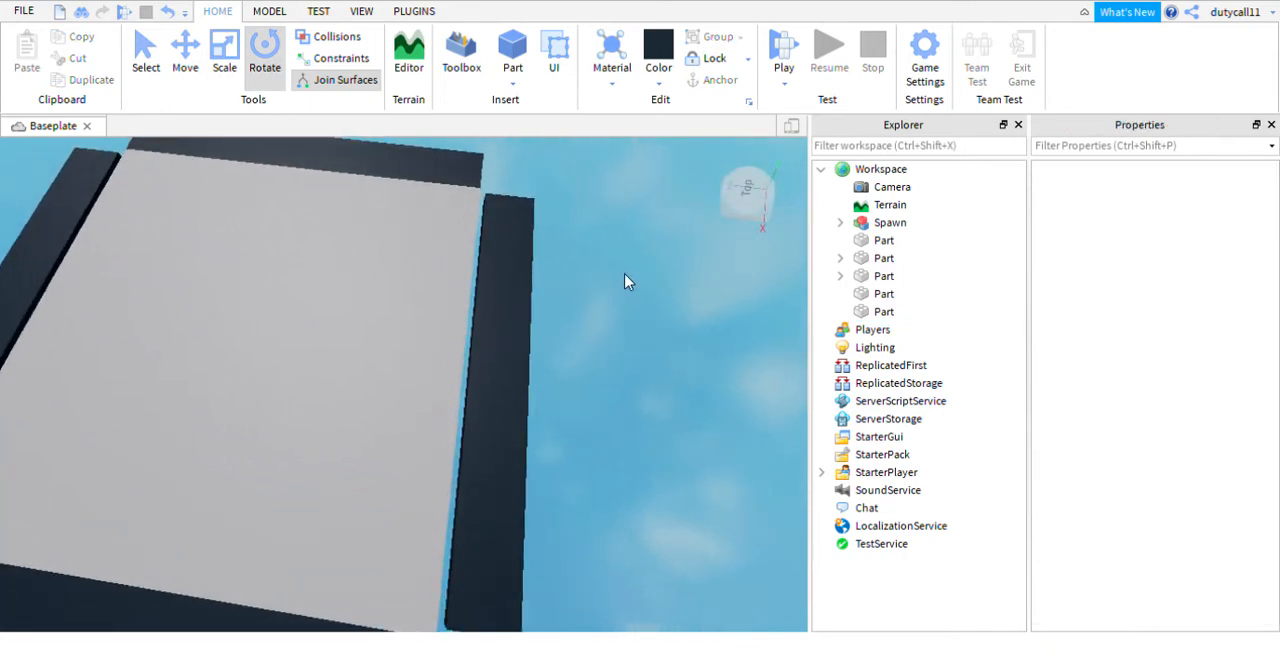
left_click(497, 290)
key("ctrl+3")
left_click_drag(470, 172, 468, 133)
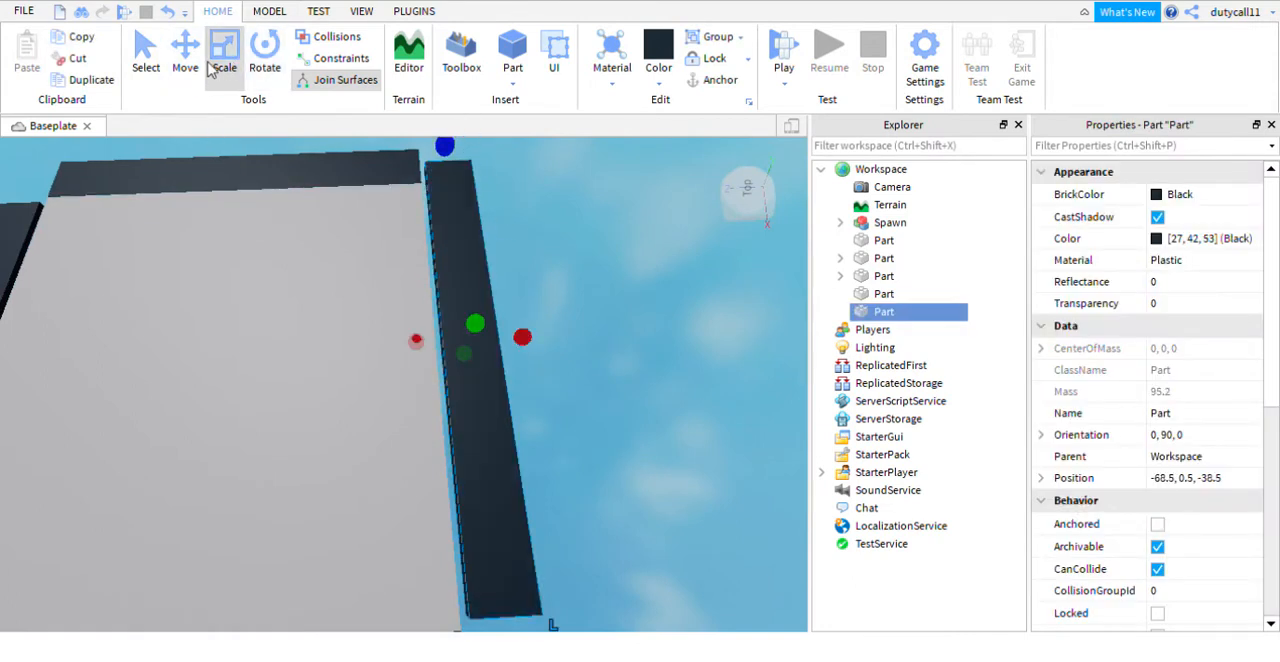
- Move the lengthened border strip inwards against the platform's edge to Z position -37.5
key("ctrl+1")
right_click_drag(479, 348, 574, 360)
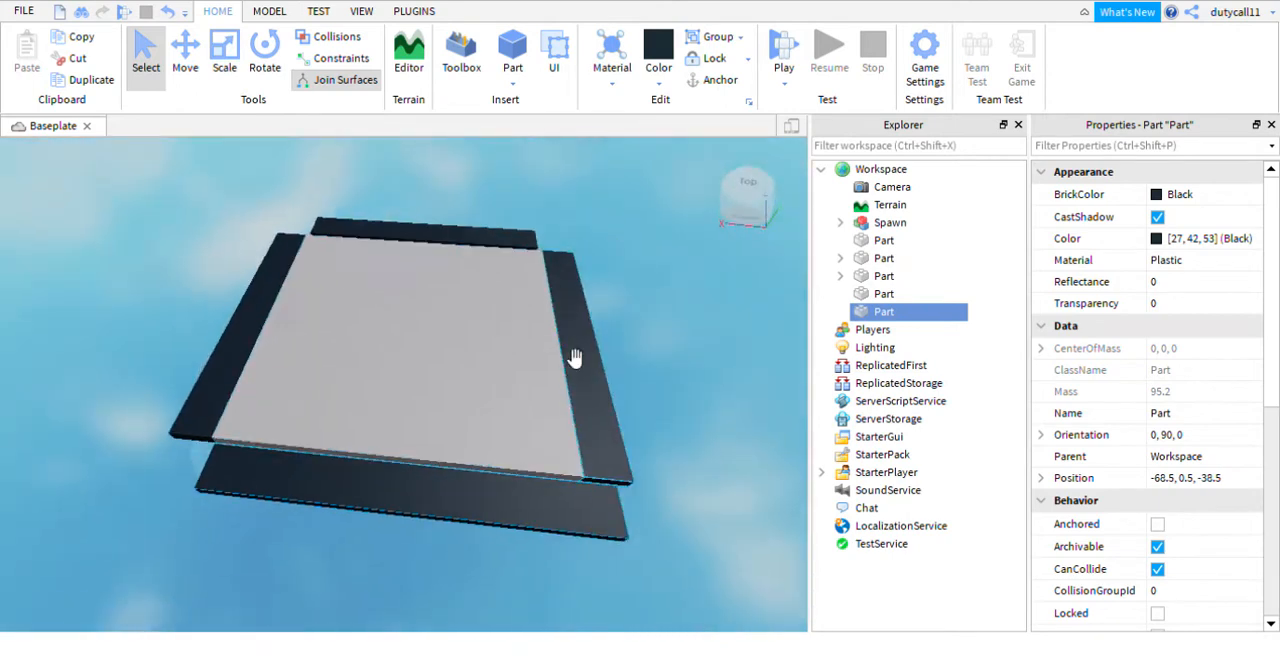
key("s")
left_click(601, 361)
left_click(508, 492)
key("d")
scroll(516, 457, "up", 5)
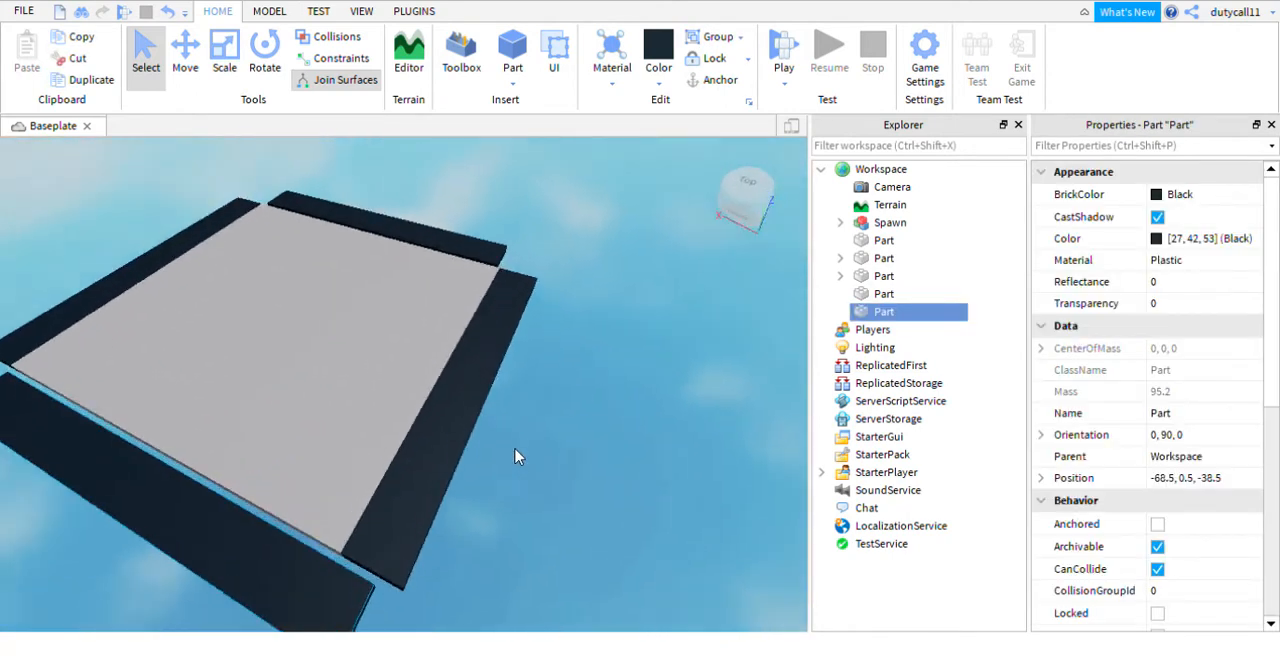
left_click(185, 60)
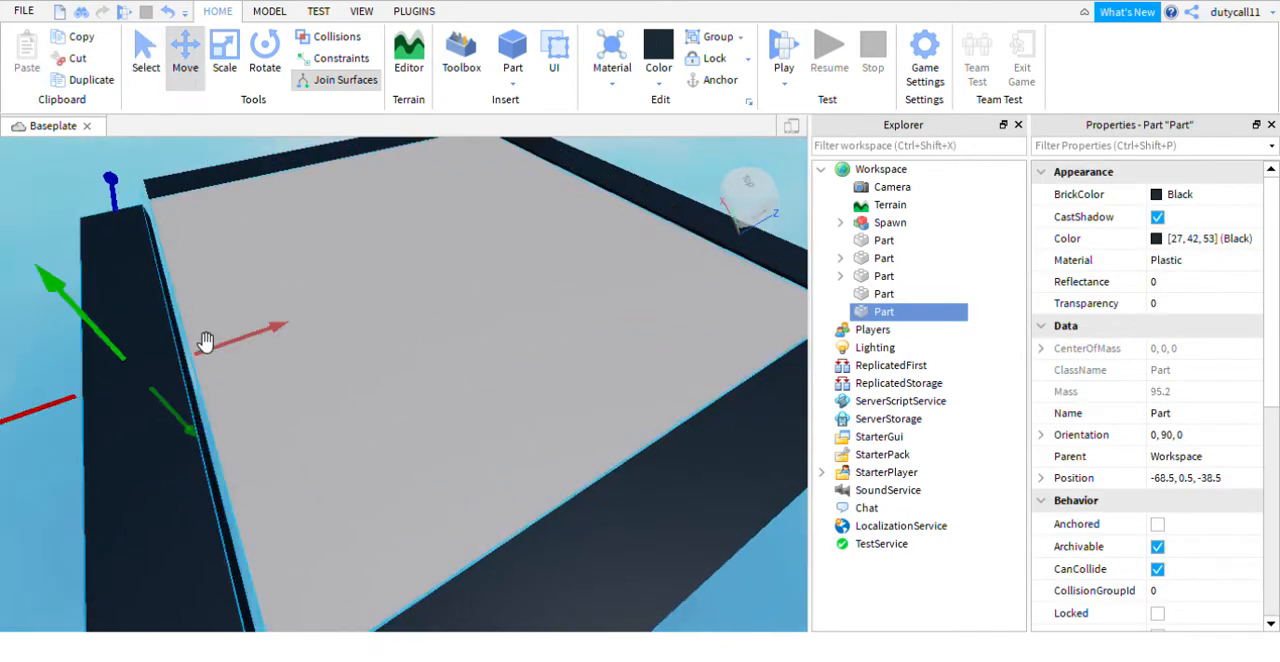
left_click_drag(223, 350, 256, 357)
right_click_drag(320, 286, 409, 385)
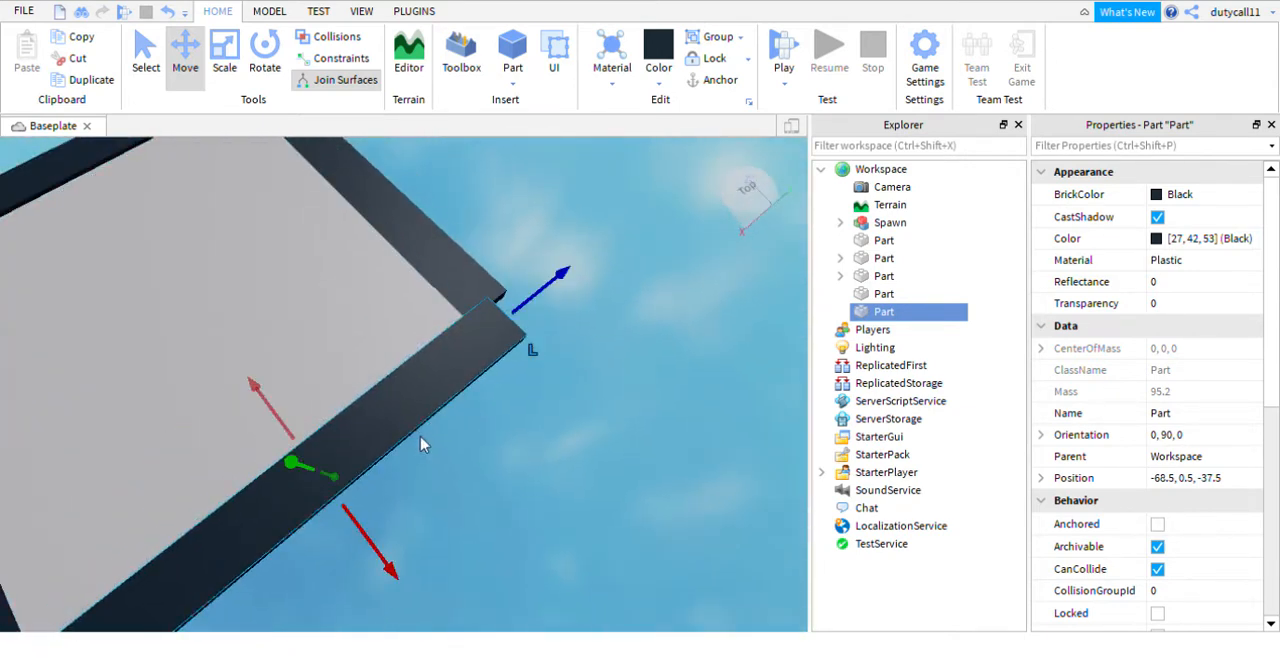
- Undo the strip's accidental shift and lengthen its other end to cover the platform's open corner
scroll(552, 208, "down", 4)
right_click_drag(552, 208, 552, 208)
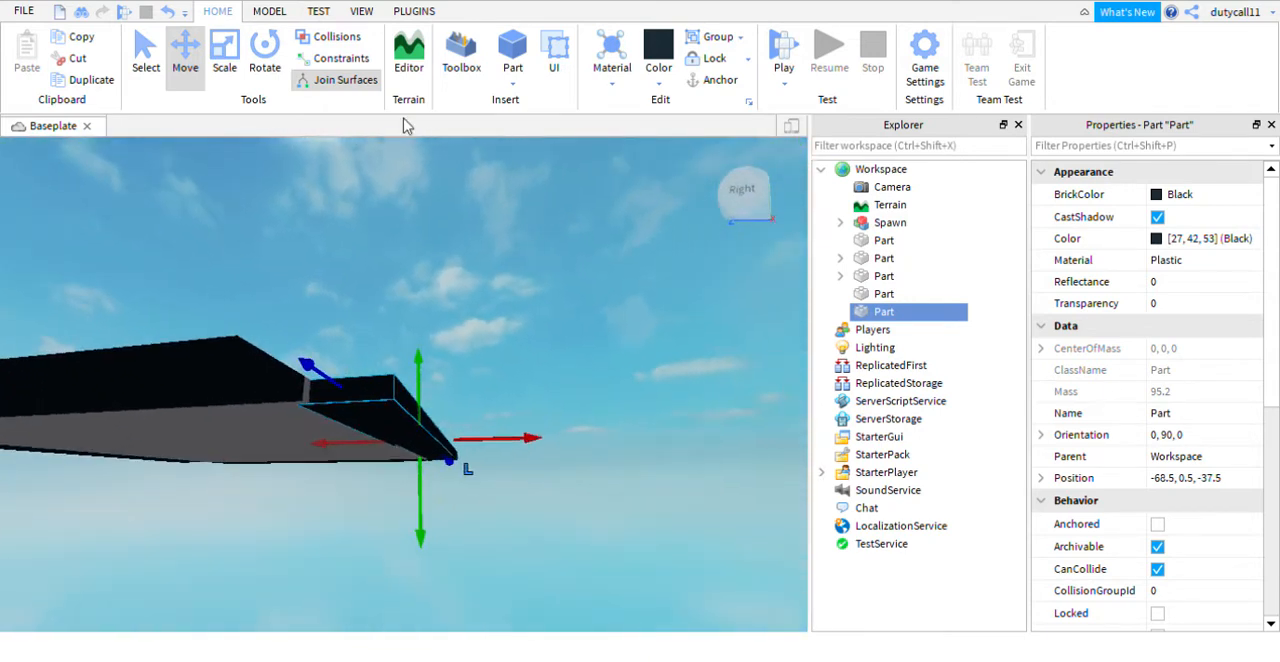
left_click(224, 58)
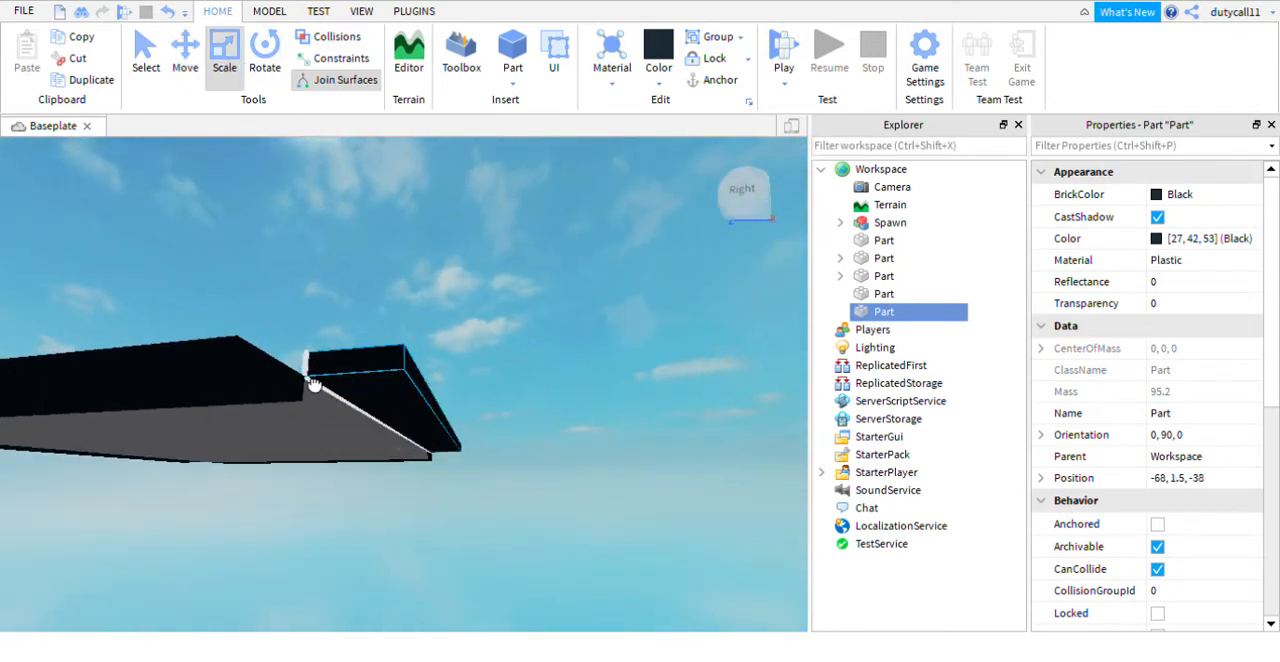
key("ctrl+z")
right_click_drag(489, 263, 489, 263)
left_click_drag(378, 303, 398, 338)
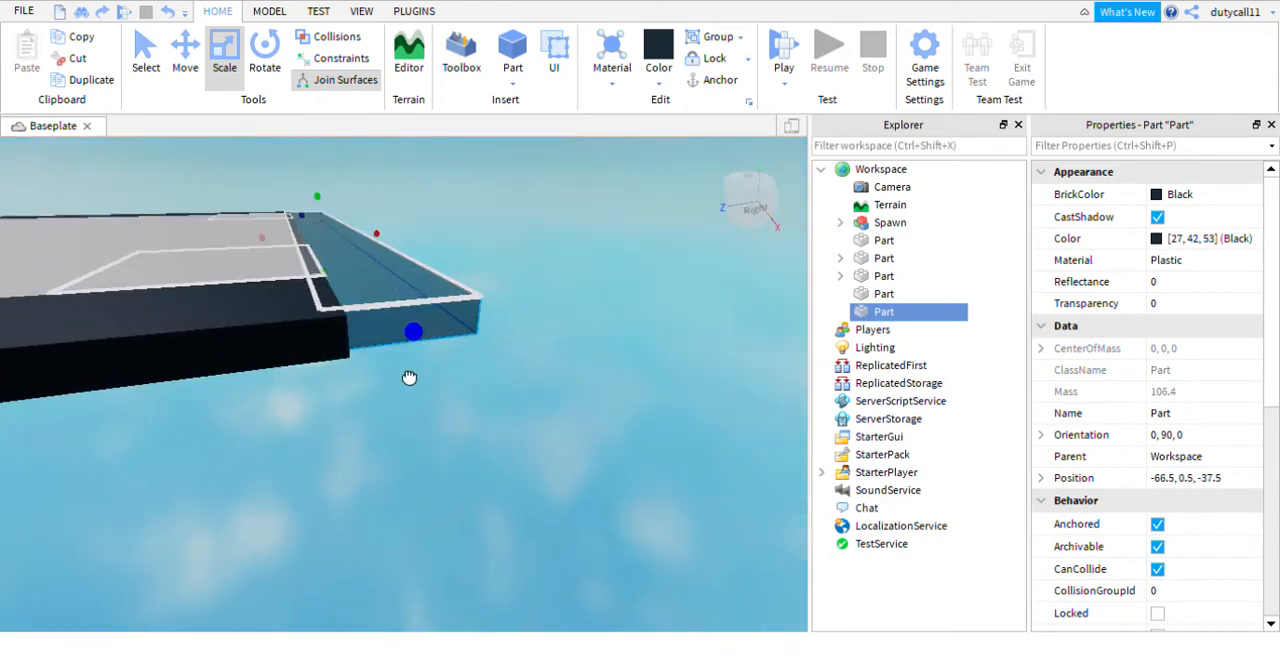
left_click_drag(415, 392, 408, 378)
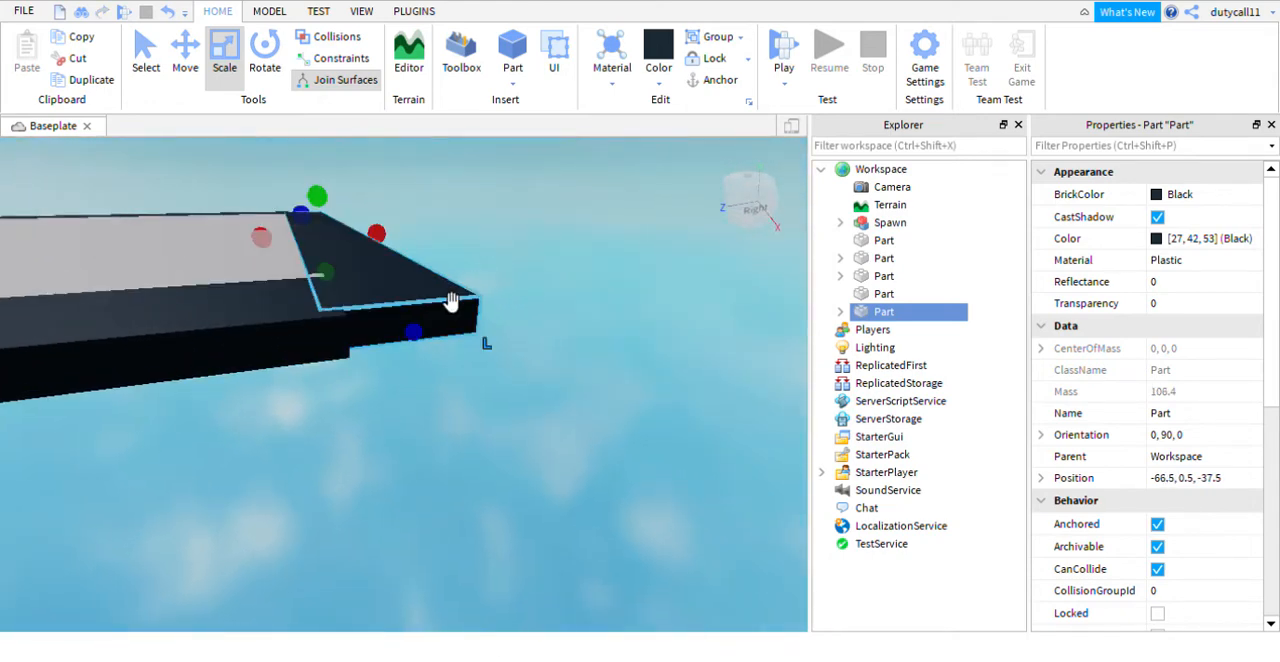
- Move the opposite rotated border strip inwards until it meets the platform's edge
right_click_drag(488, 197, 488, 197)
left_click_drag(328, 375, 356, 361)
left_click(376, 281)
right_click_drag(371, 276, 366, 280)
right_click_drag(497, 360, 494, 360)
left_click(185, 55)
left_click(405, 286)
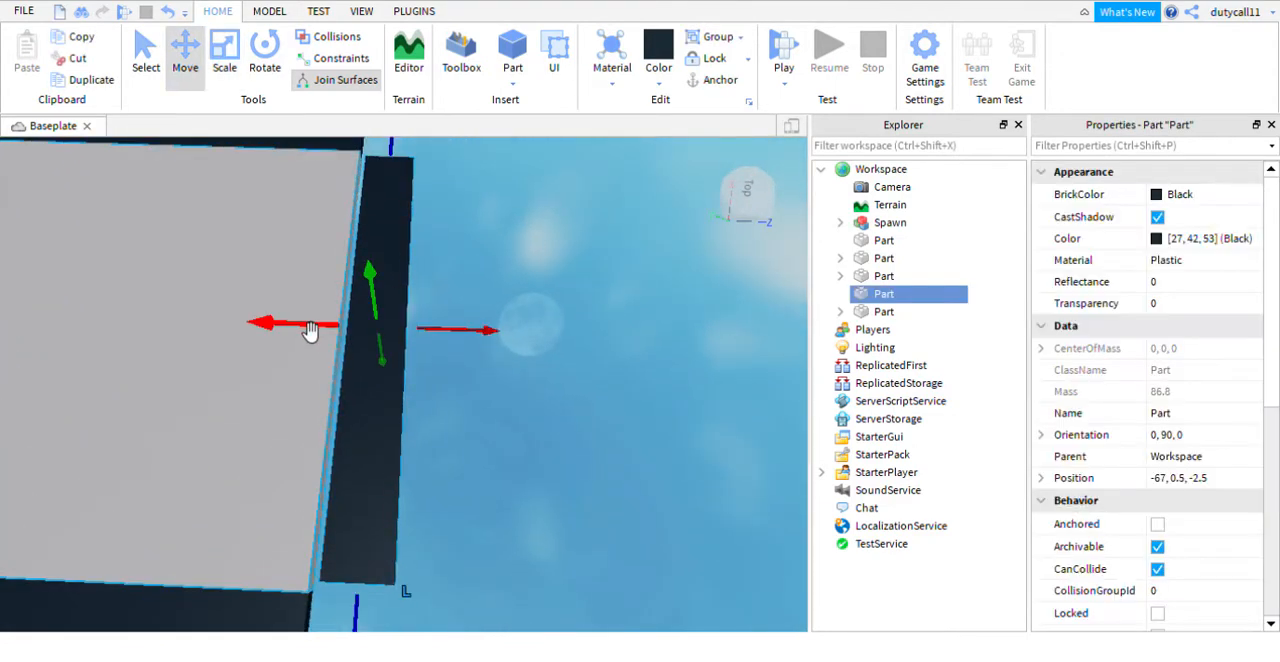
left_click(500, 251)
scroll(497, 251, "down", 10)
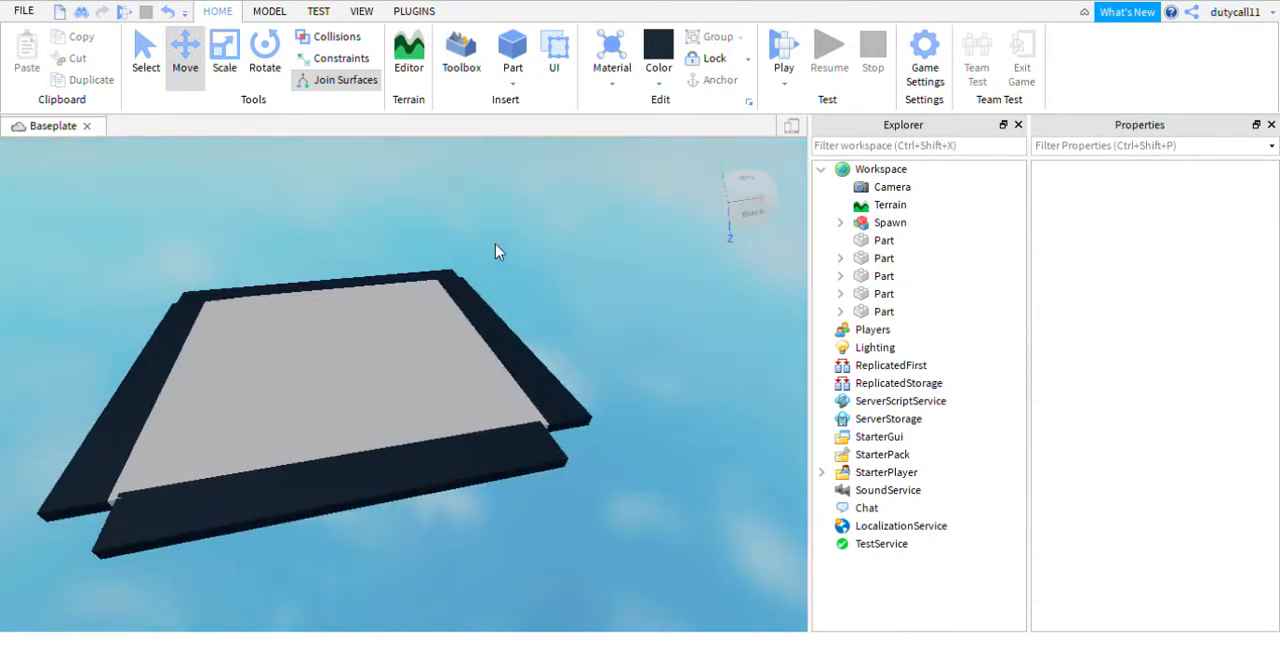
- Lengthen this second rotated strip at one end to fill the gap at the platform's corner
left_click(225, 62)
scroll(623, 348, "up", 8)
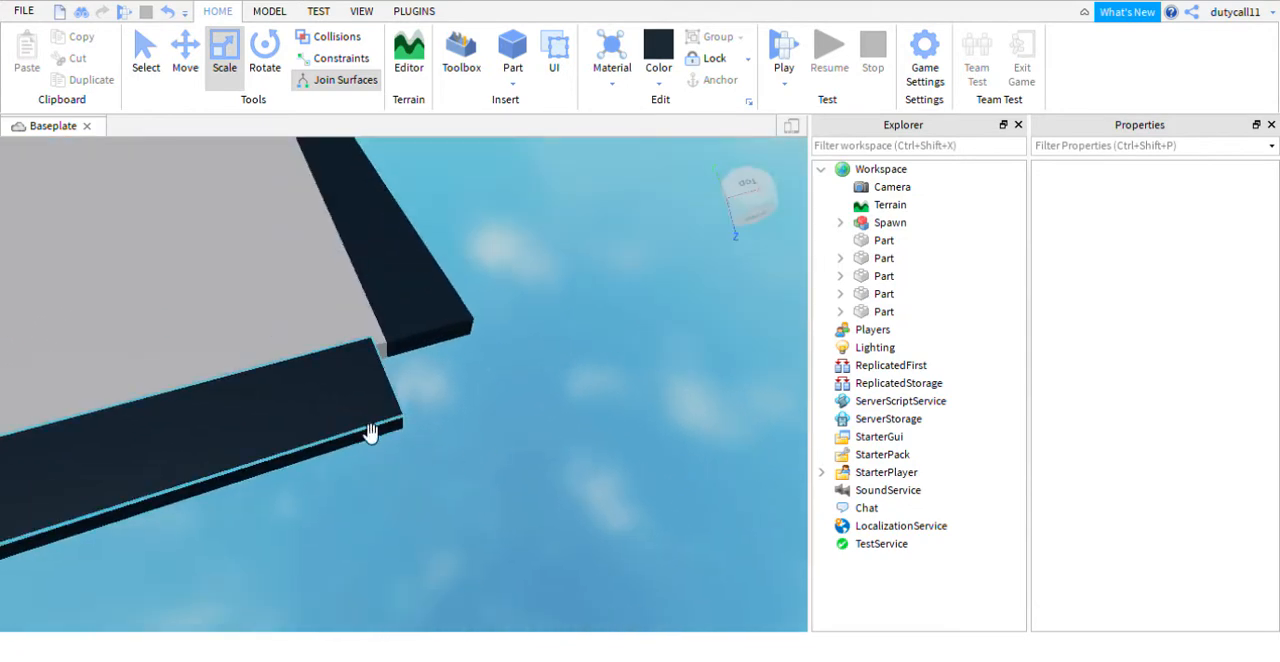
left_click(371, 429)
left_click_drag(425, 398, 538, 366)
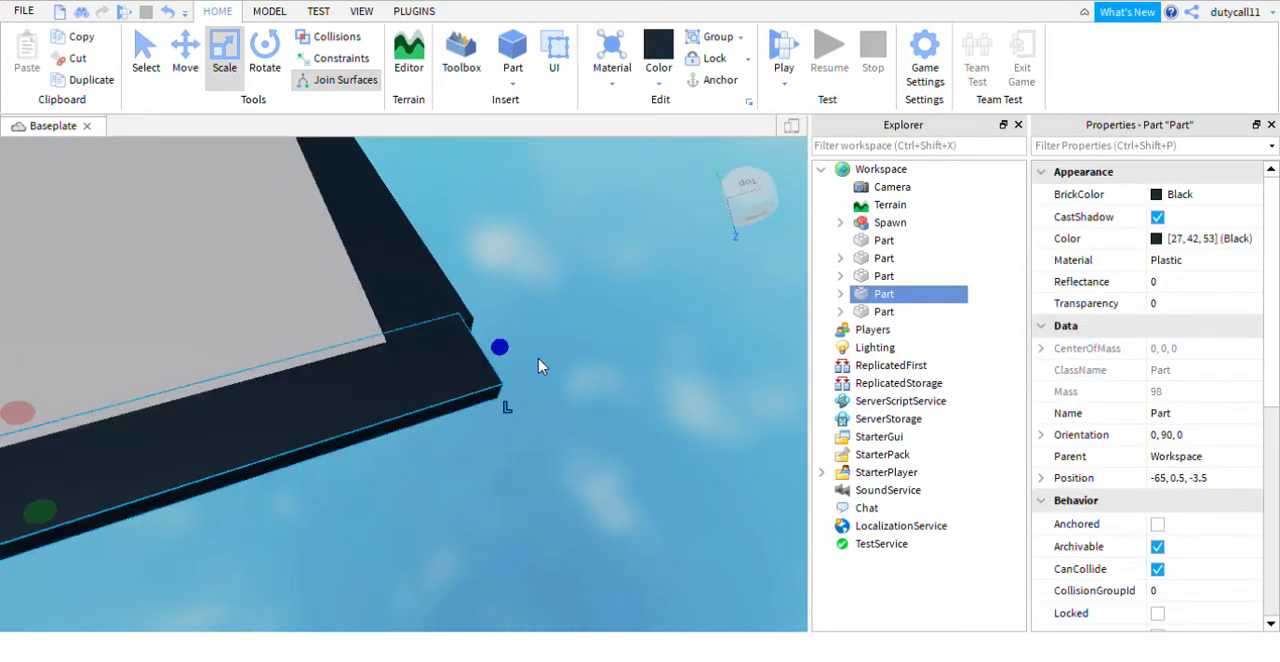
left_click(503, 477)
right_click_drag(451, 466, 451, 466)
- Lengthen the second rotated strip's other end to close the border's last open corner
scroll(451, 466, "down", 5)
left_click(312, 445)
left_click_drag(238, 520, 198, 658)
right_click_drag(406, 510, 406, 510)
scroll(406, 510, "down", 3)
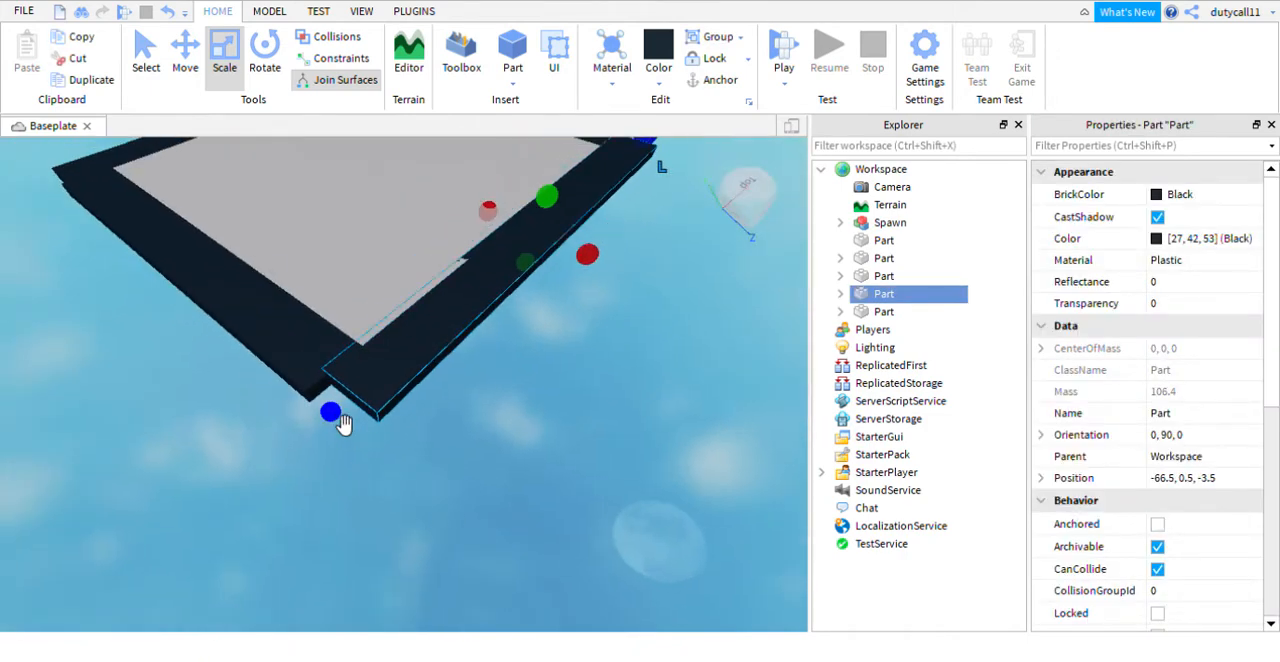
left_click_drag(343, 425, 330, 441)
left_click(500, 440)
right_click_drag(502, 441, 506, 443)
scroll(506, 443, "down", 5)
- Change the central platform's colour to Pastel yellow
left_click(464, 430)
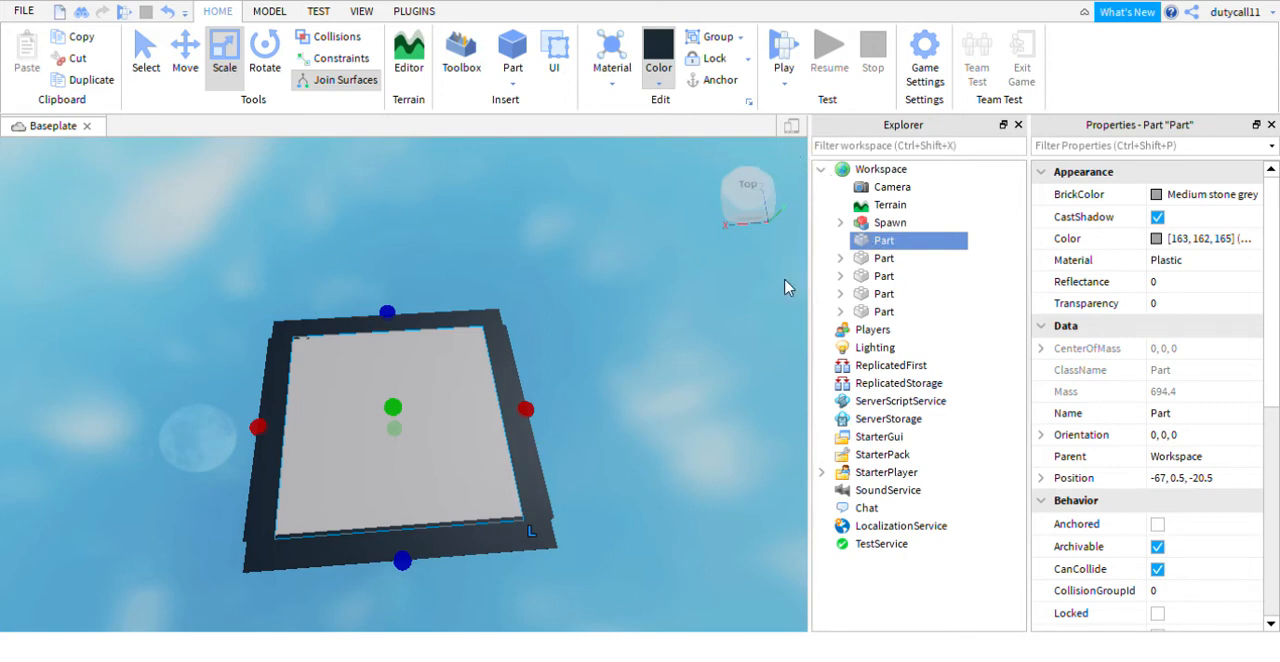
left_click(667, 279)
key("w")
right_click_drag(667, 279, 667, 279)
key("s")
key("w")
- Group the central platform and its four border strips into one model
left_click(884, 240)
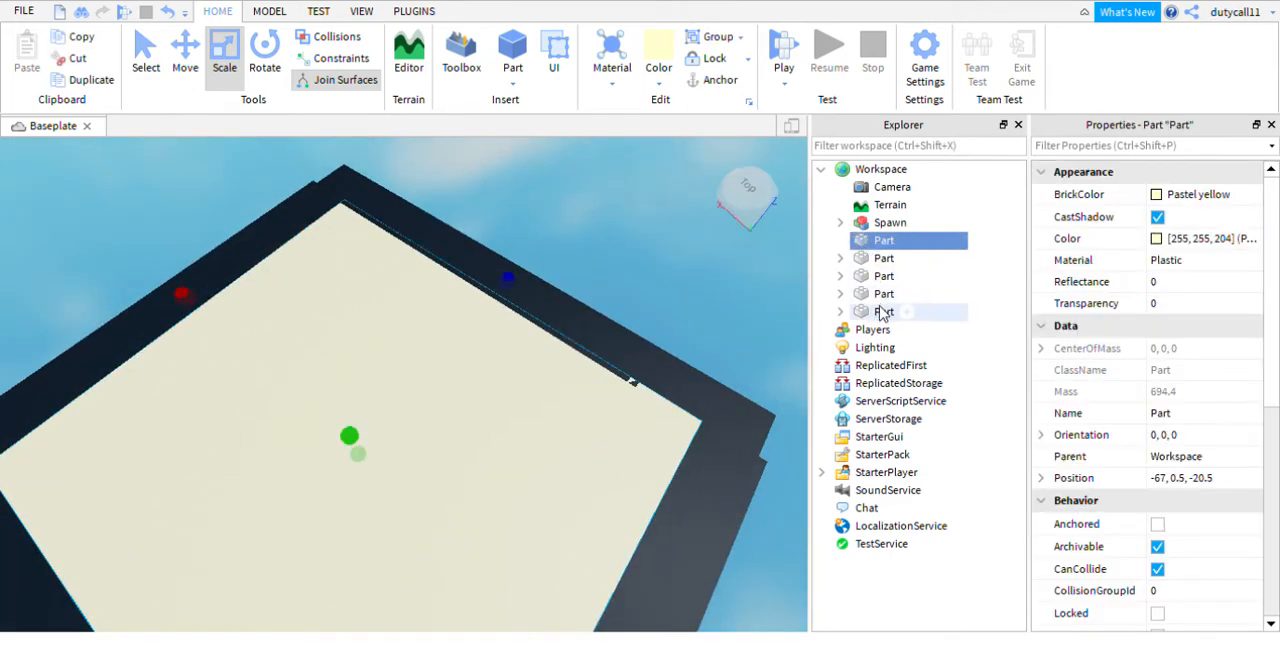
left_click(883, 312, "shift")
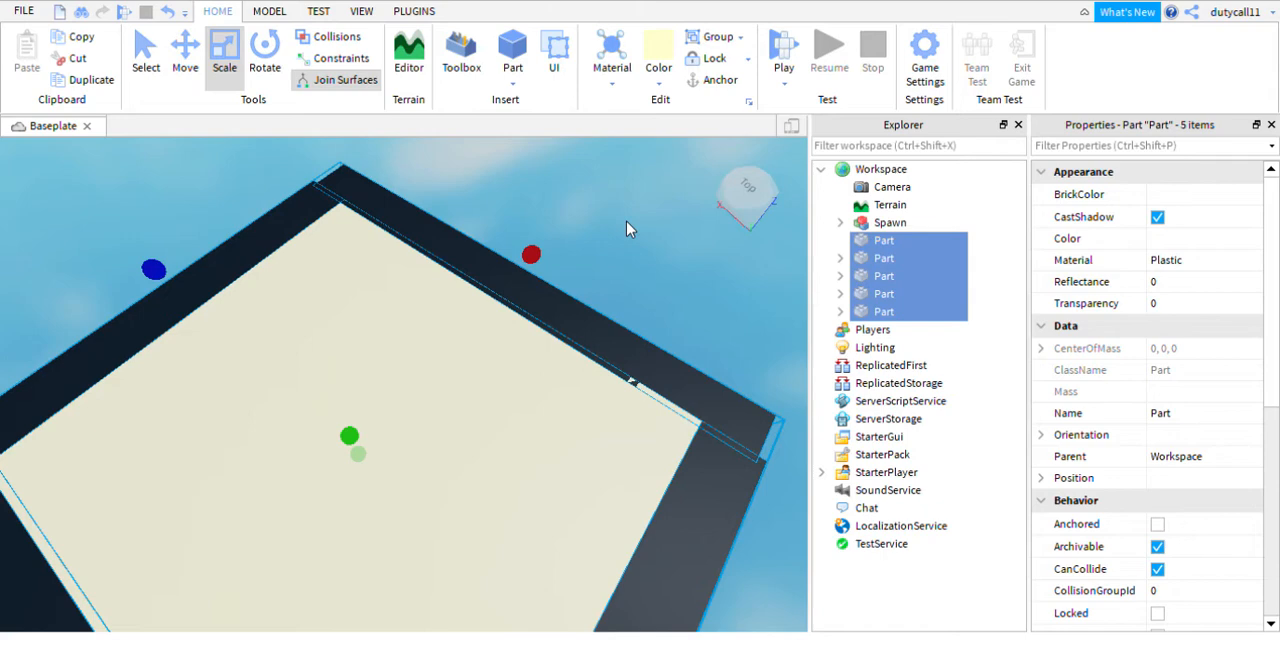
right_click_drag(643, 241, 643, 241)
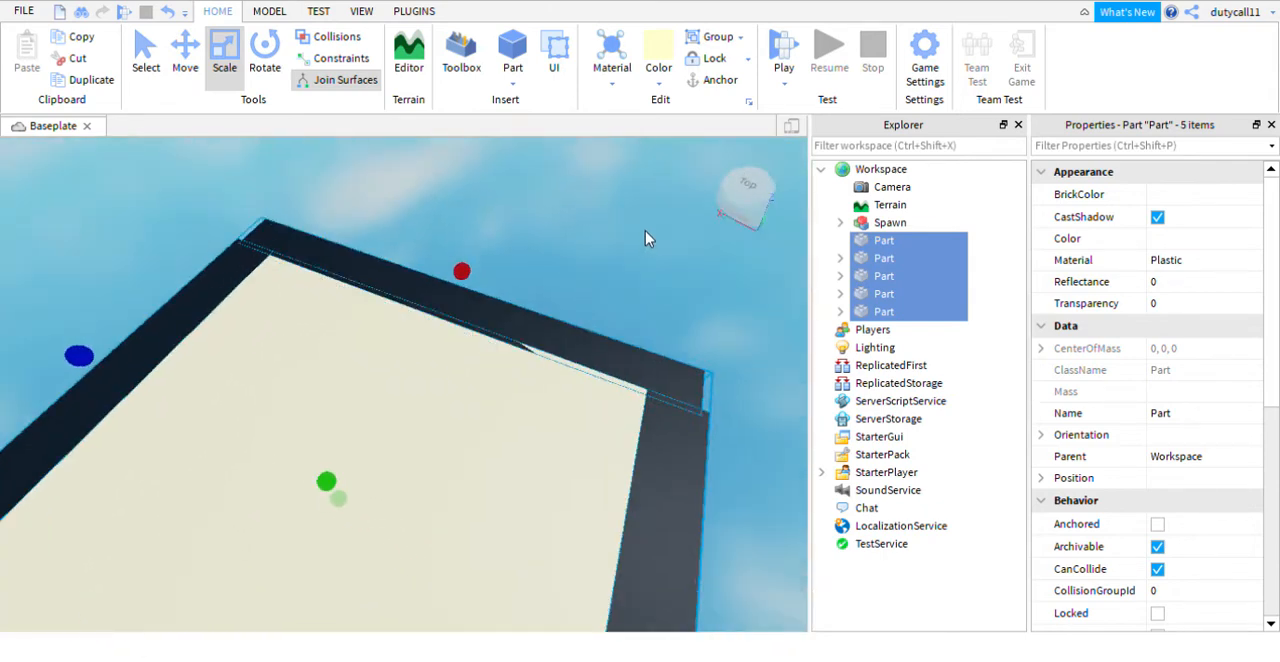
key("ctrl+g")
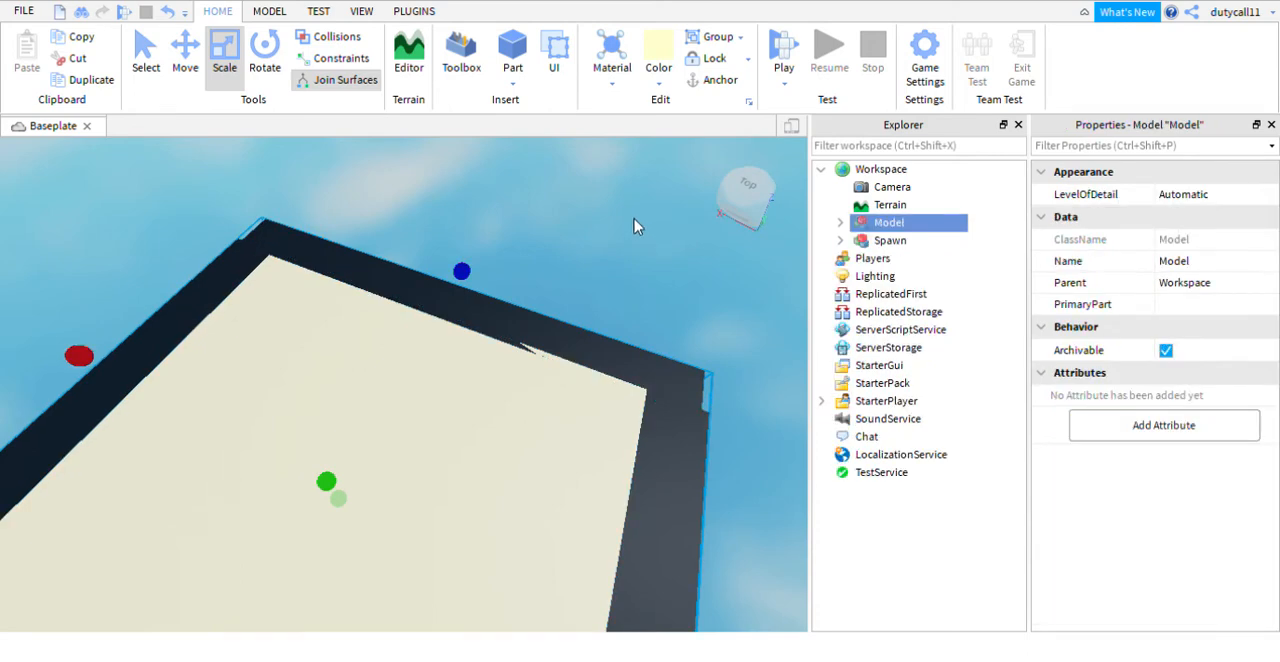
- Rename the platform model StartingArea and deselect it
left_click(1200, 261)
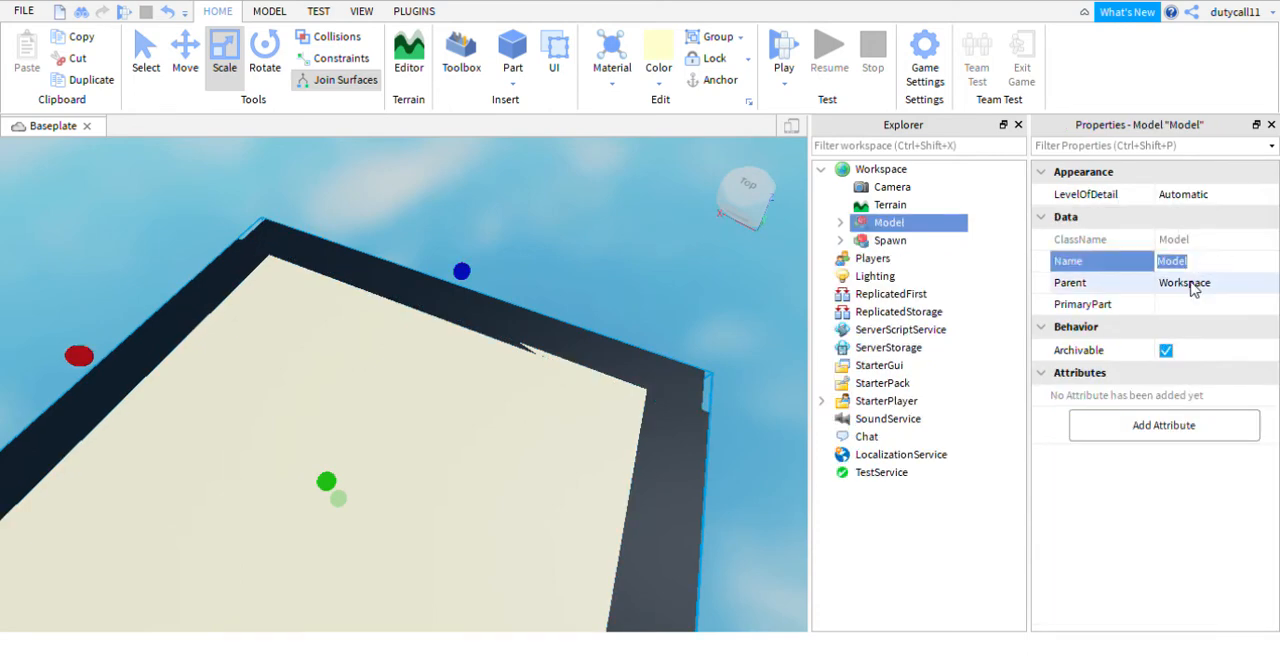
type("StartingAre")
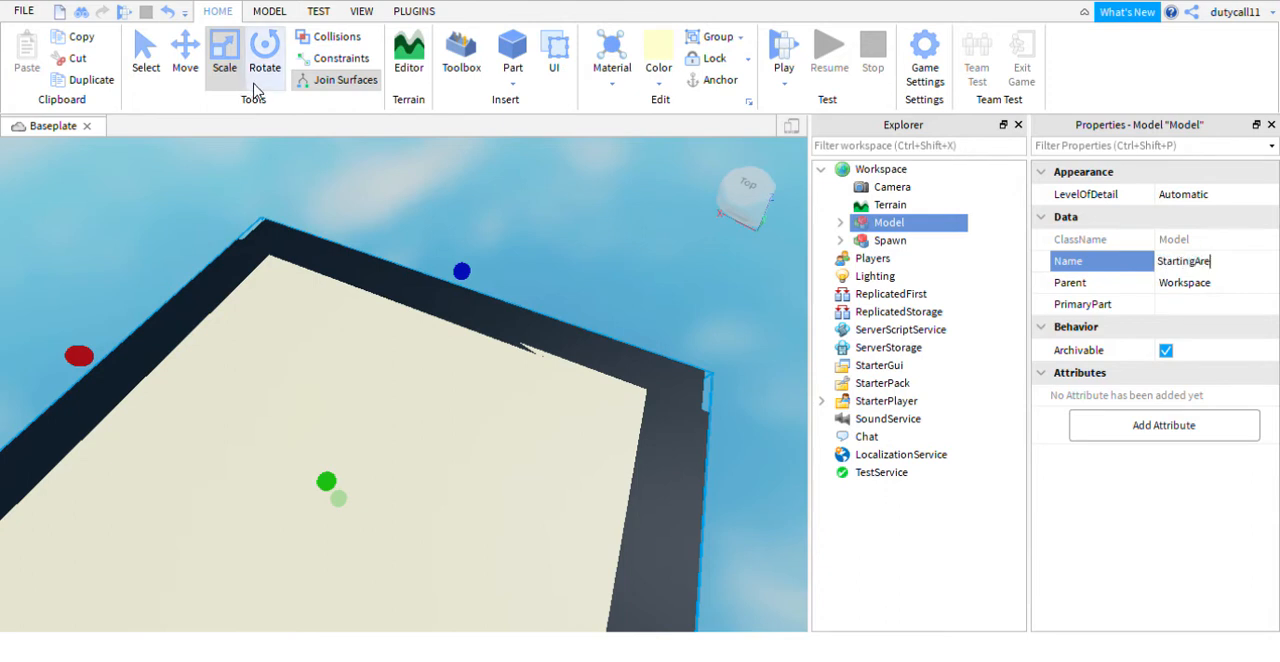
type("a")
key("Return")
left_click(498, 227)
scroll(502, 229, "down", 5)
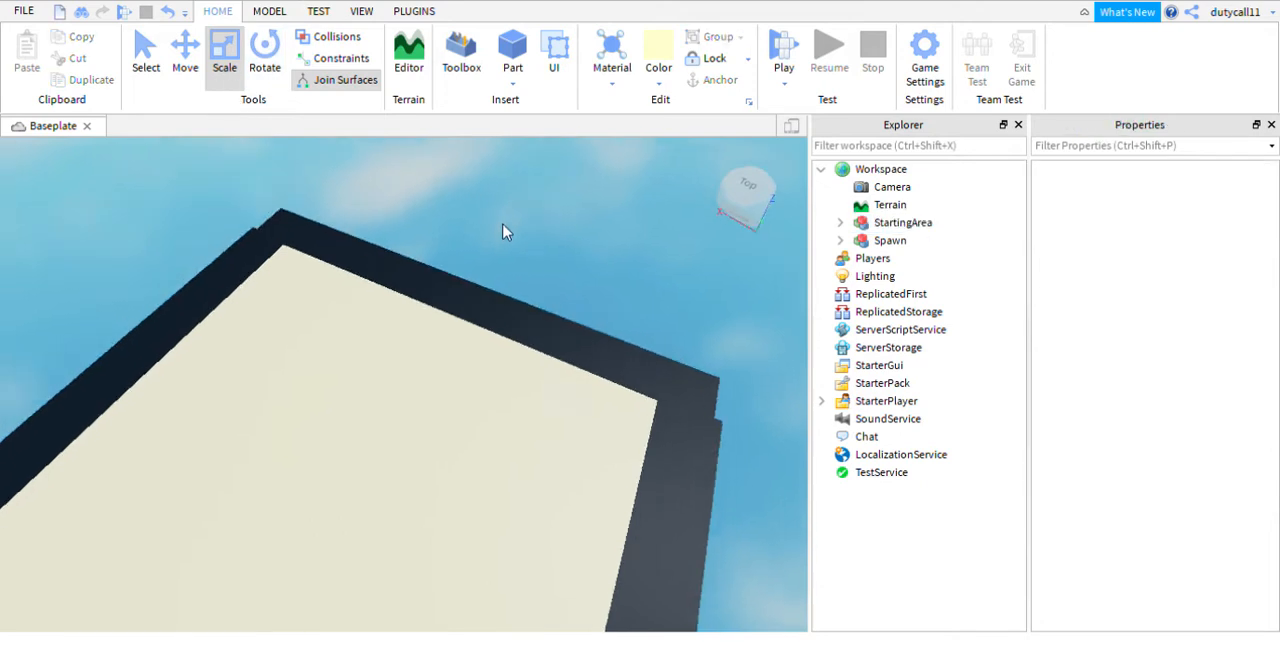
- Examine the StartingArea platform and its black border from several angles and distances
scroll(502, 229, "up", 3)
left_click(860, 220)
right_click_drag(614, 240, 615, 240)
scroll(615, 240, "down", 2)
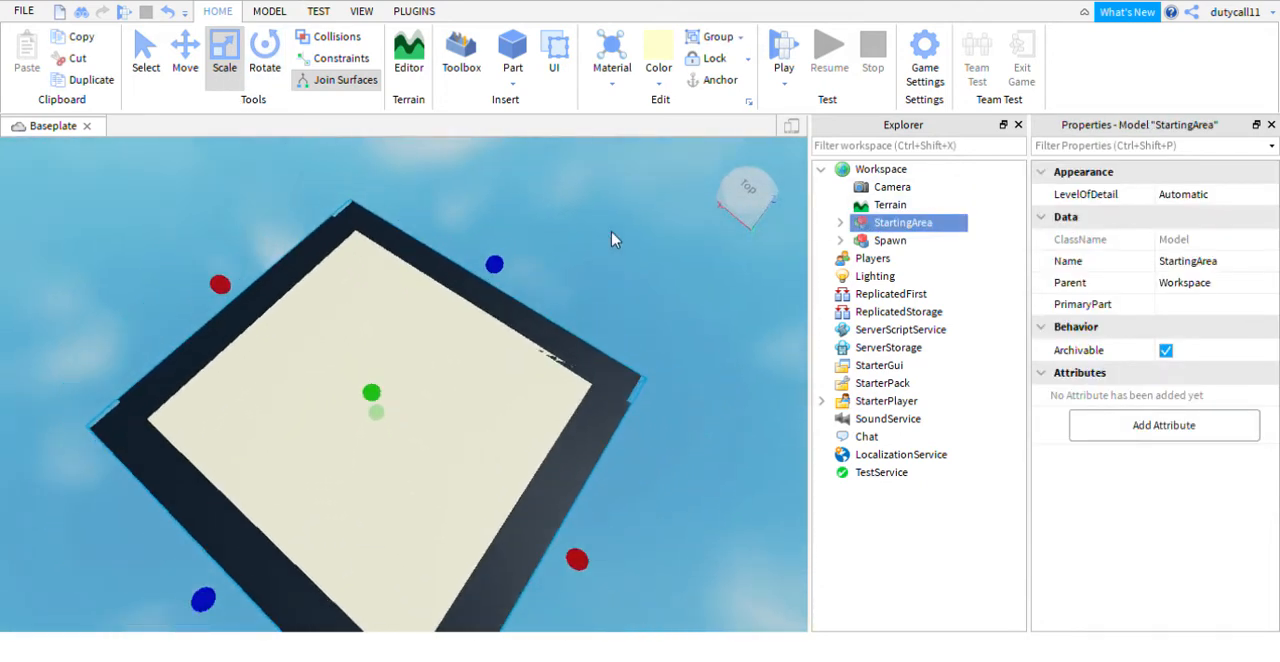
left_click(598, 258)
left_click(875, 225)
left_click(618, 257)
scroll(618, 257, "down", 4)
right_click_drag(618, 257, 617, 264)
scroll(618, 257, "up", 3)
right_click_drag(618, 263, 587, 243)
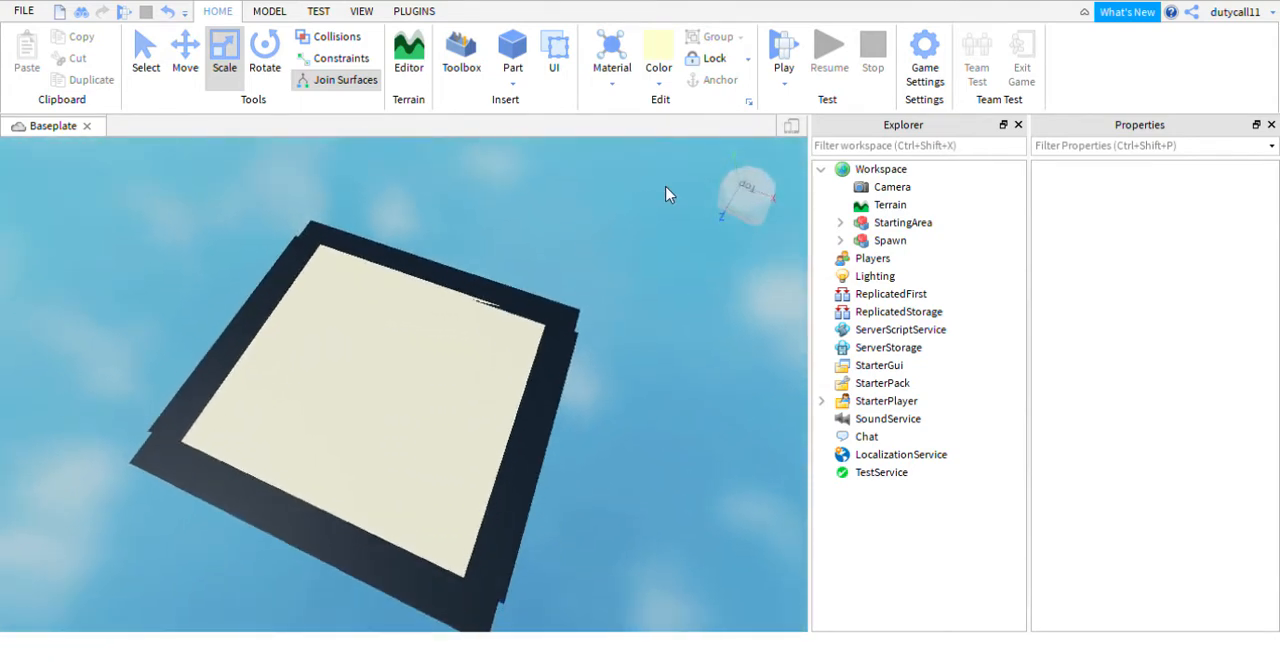
right_click_drag(668, 194, 589, 214)
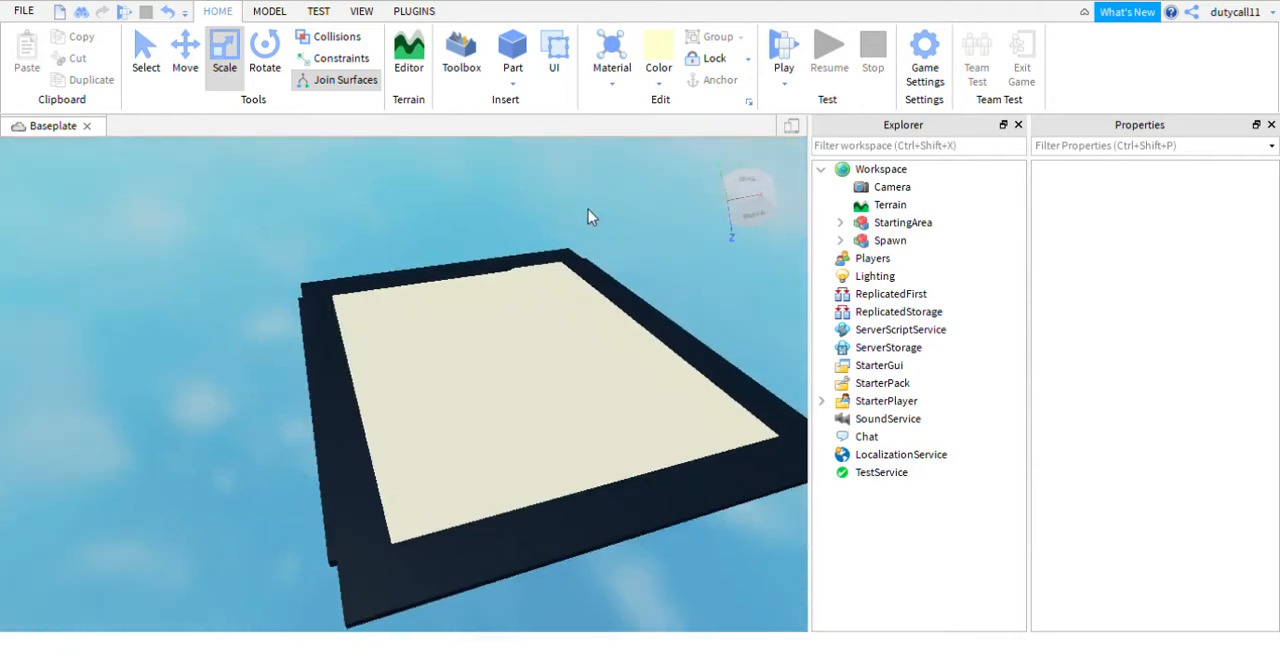
- Insert a new block part beside the platform's border and colour it Sea green
left_click(515, 52)
right_click_drag(478, 160, 455, 237)
left_click_drag(405, 302, 241, 386)
key("a")
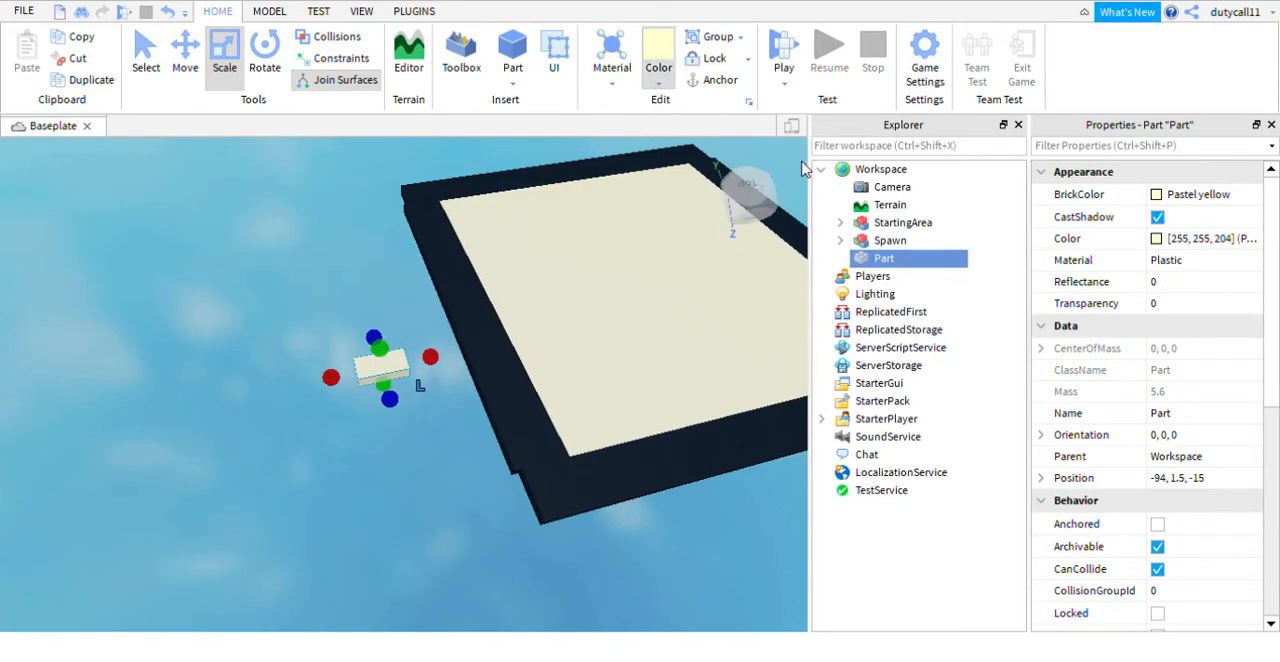
left_click(735, 163)
right_click_drag(360, 233, 360, 233)
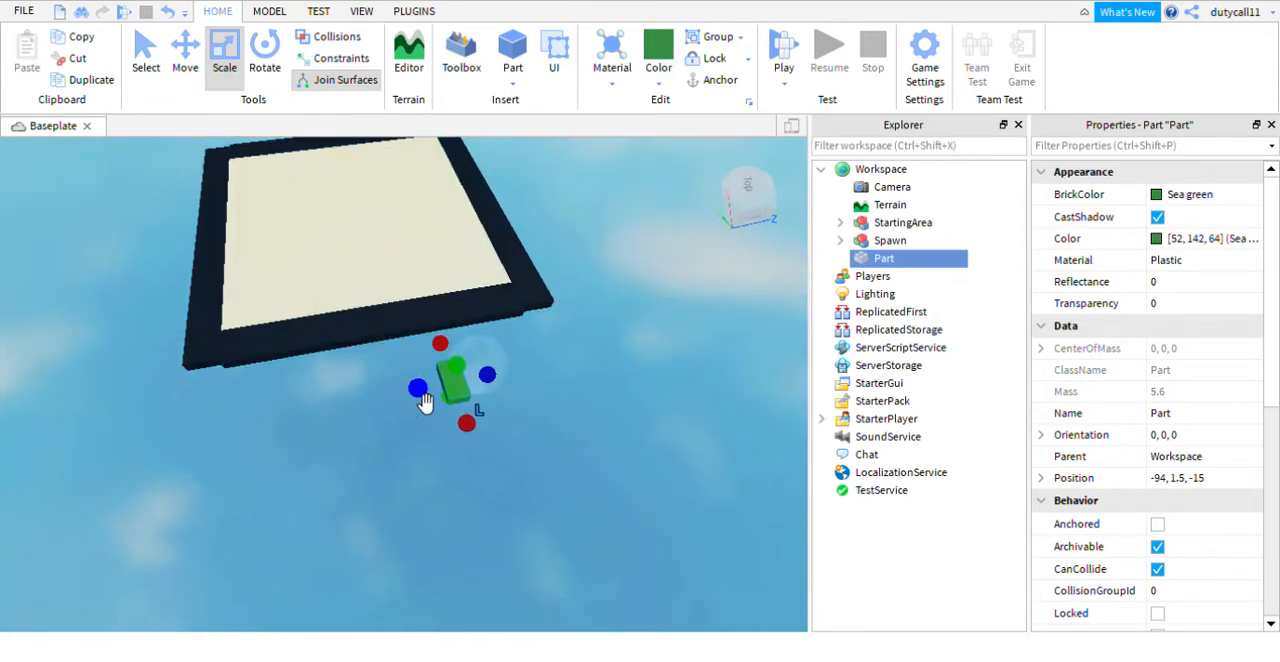
- Stretch the green part at both ends into a long strip parallel to the border and move it up against the border at X -89
left_click_drag(419, 394, 192, 421)
left_click_drag(500, 384, 596, 370)
right_click_drag(382, 233, 290, 157)
left_click(188, 58)
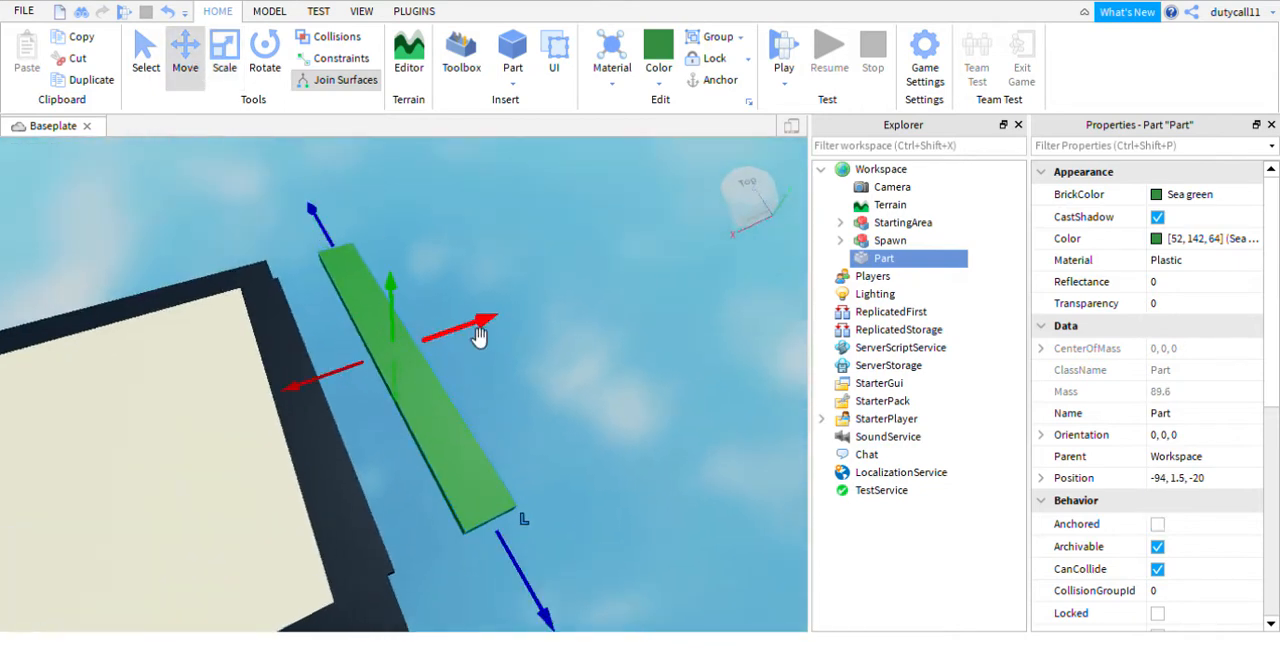
left_click_drag(480, 334, 428, 345)
right_click_drag(474, 289, 476, 290)
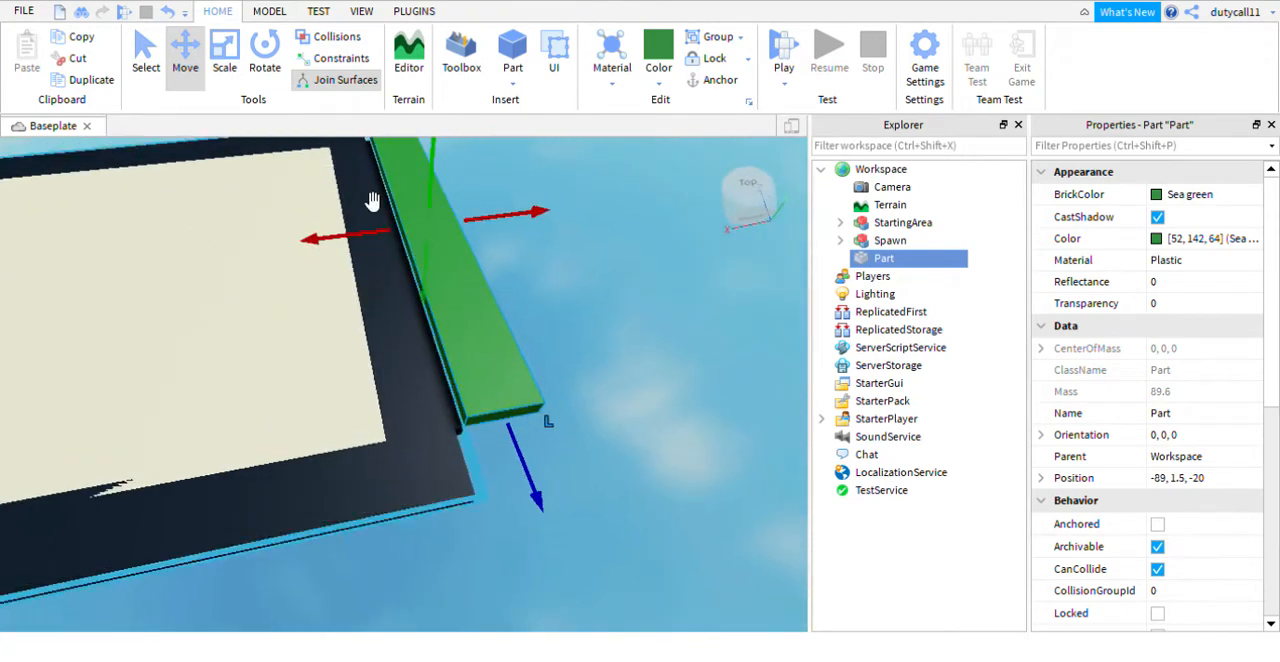
- Extend the green strip's short end towards the border's corner and lower the strip to a height of 0.5
left_click(233, 66)
right_click_drag(611, 284, 615, 300)
left_click_drag(468, 426, 529, 551)
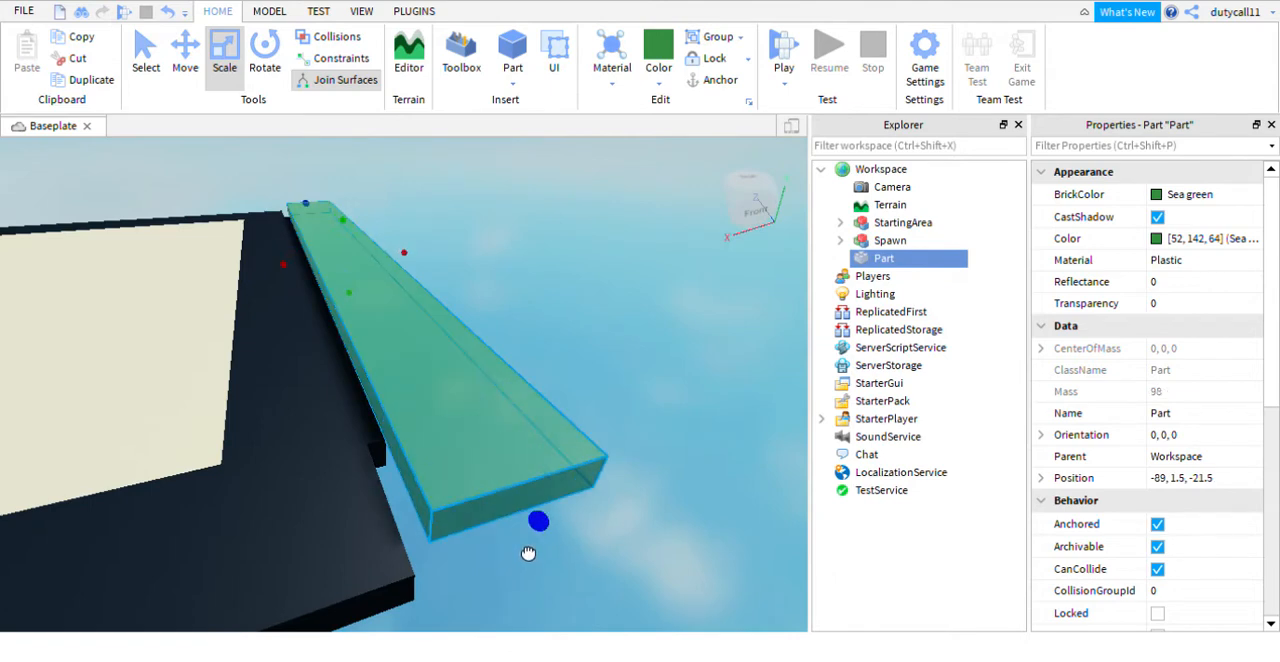
mouse_move(529, 551)
right_mouse_down()
mouse_move(547, 544)
mouse_move(537, 540)
right_mouse_up()
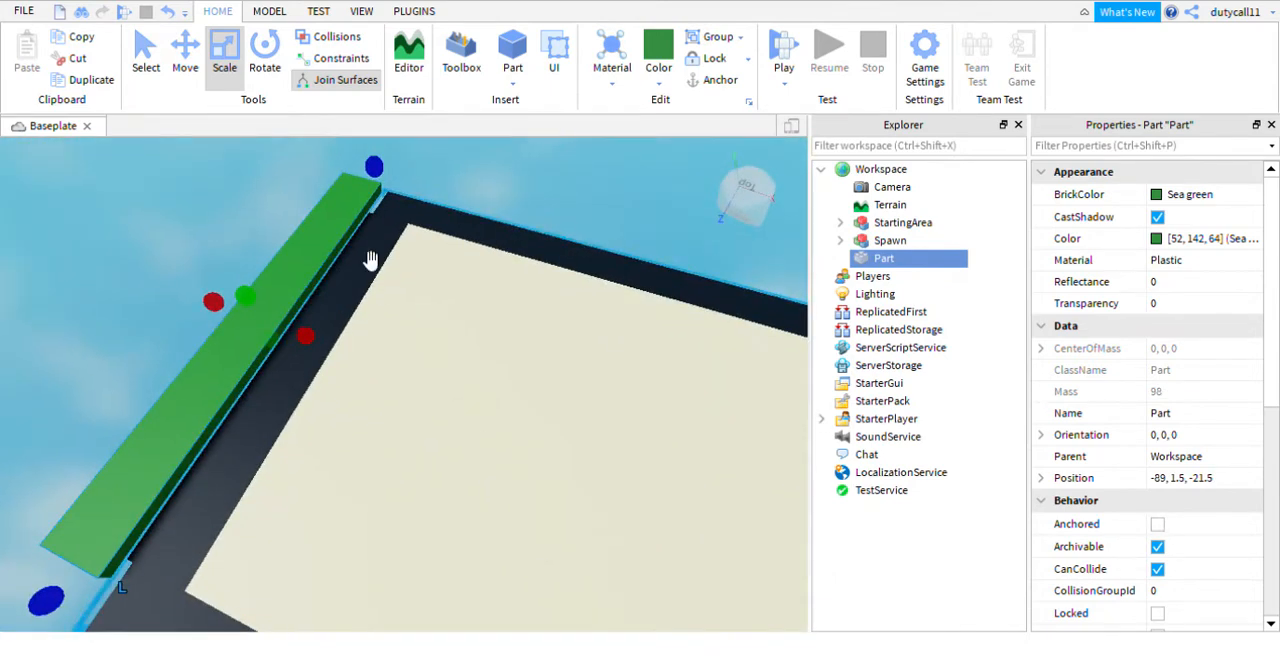
left_click(185, 57)
left_click_drag(234, 271, 240, 289)
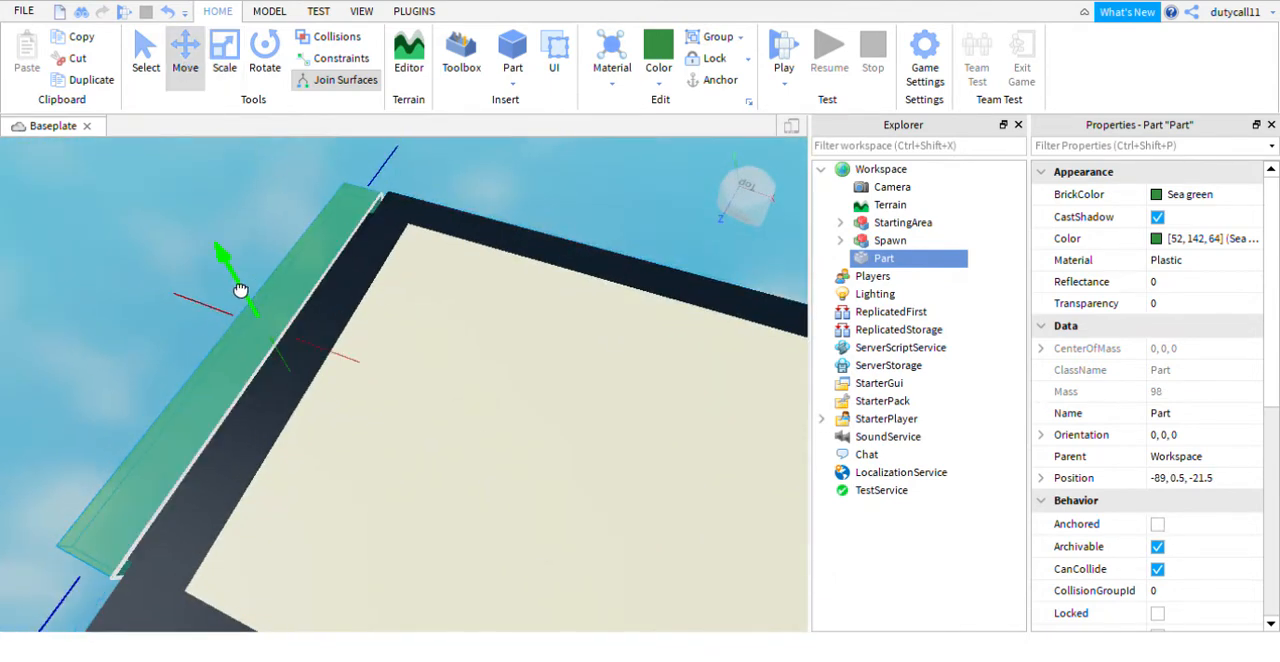
right_click_drag(240, 289, 286, 260)
- Widen the green strip outward from the platform into a large green floor spanning the border's side
left_click(220, 72)
left_click_drag(220, 357, 333, 441)
left_click(333, 441)
right_click_drag(333, 441, 332, 440)
left_click(401, 397)
right_click_drag(401, 397, 418, 476)
left_click_drag(490, 409, 198, 413)
left_click(440, 237)
right_click_drag(439, 236, 452, 206)
key("s")
- Insert another block part on the green floor, colour it Really red and set its material to Neon
left_click(512, 50)
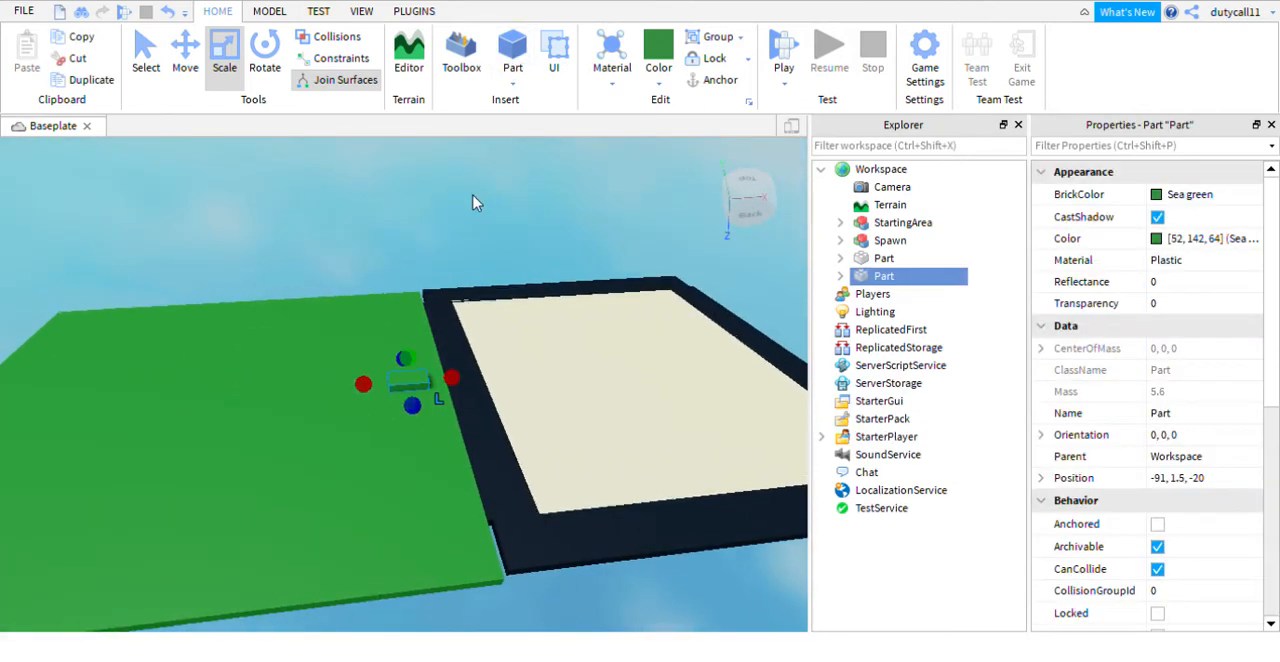
scroll(540, 180, "up", 3)
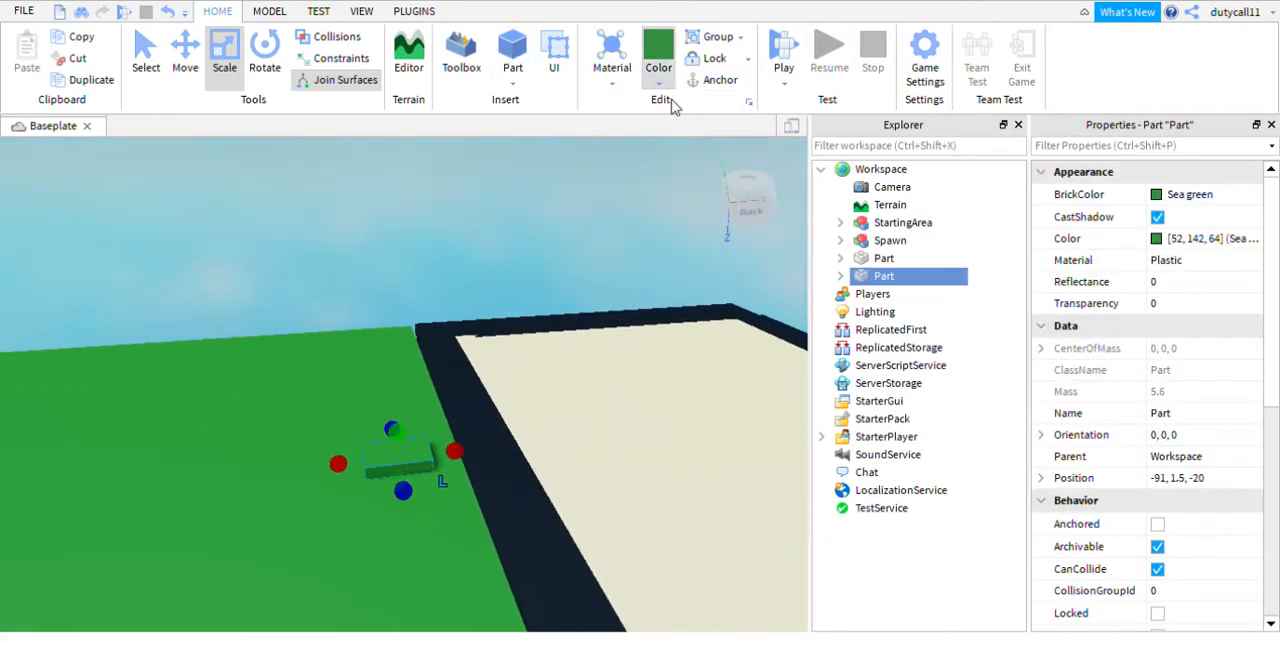
left_click(915, 250)
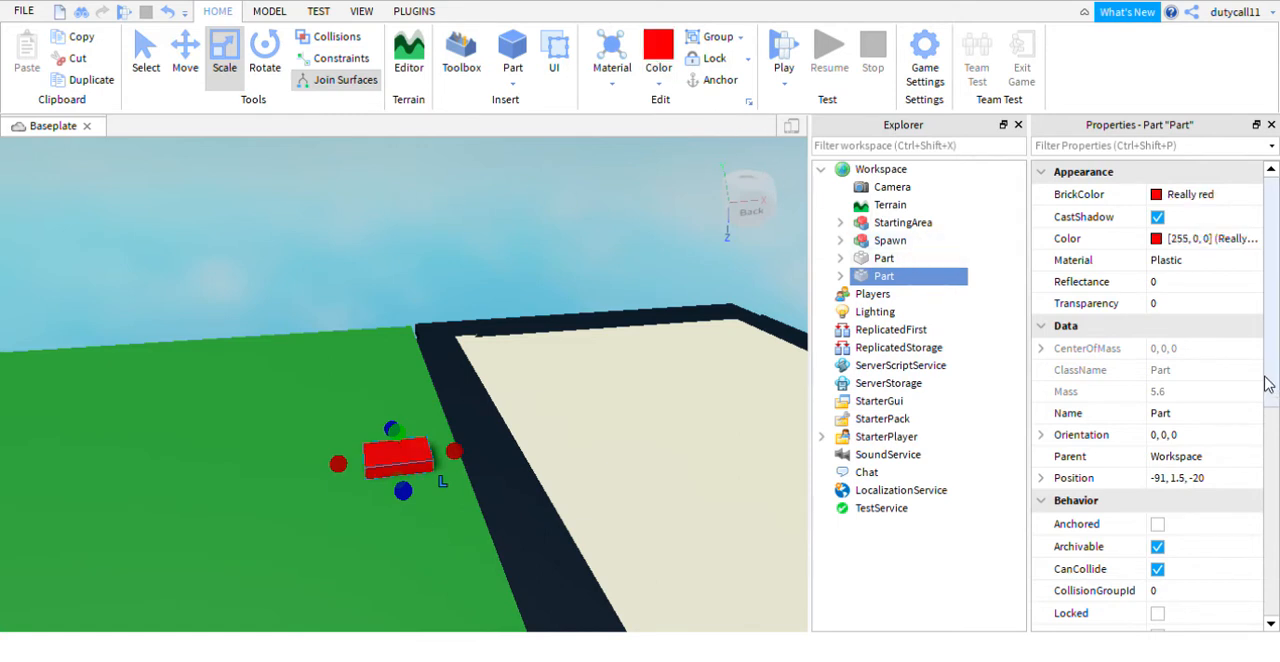
left_click(1194, 267)
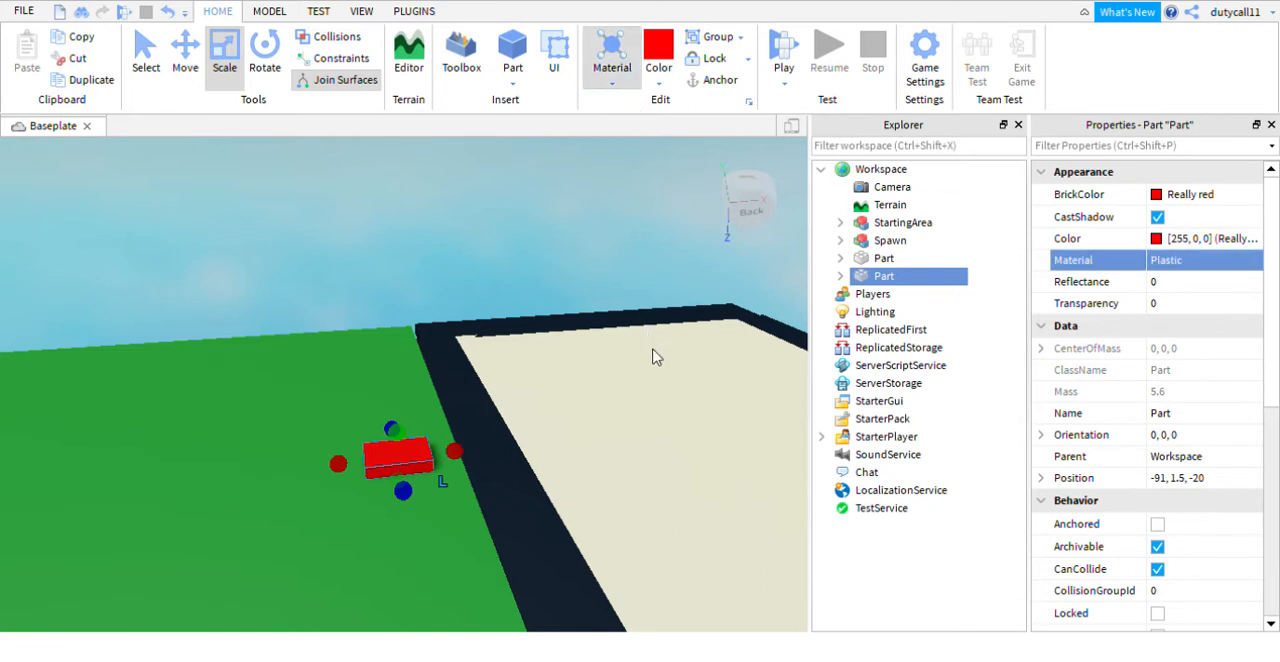
left_click(667, 396)
- Rotate the red neon part to an orientation of 0, -90, 0 so it lies parallel to the border
right_click_drag(537, 232, 358, 156)
left_click(265, 60)
left_click_drag(491, 351, 447, 444)
left_click(711, 433)
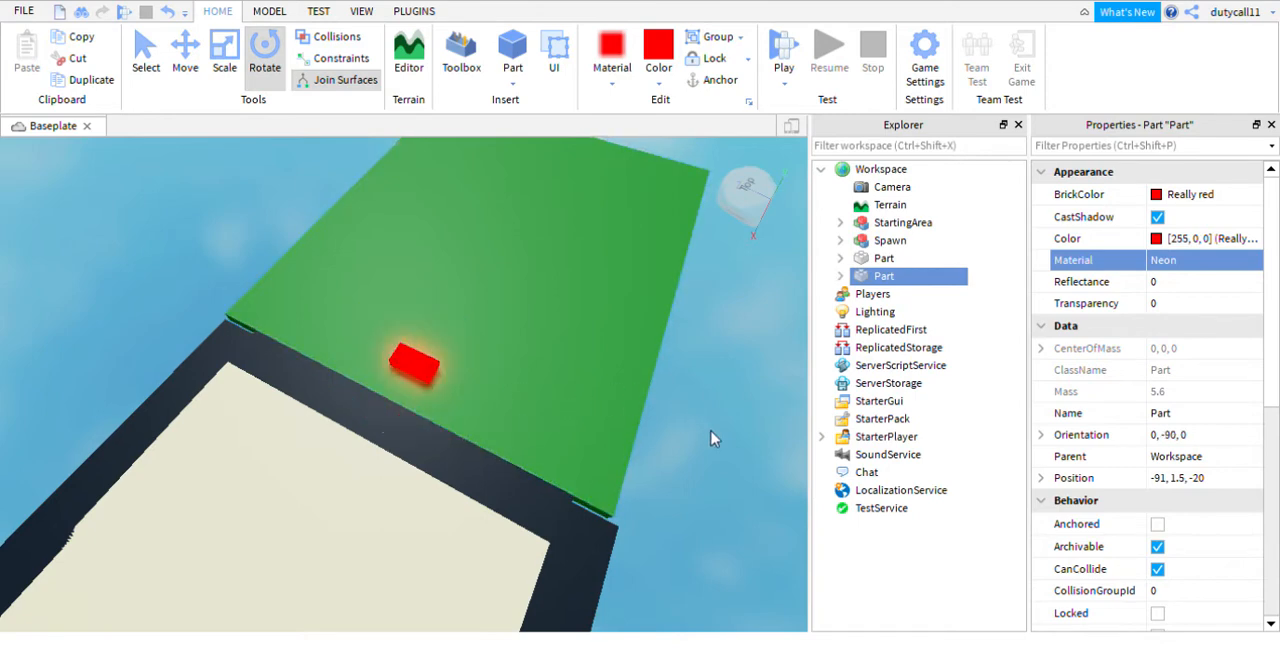
right_click_drag(711, 433, 640, 405)
left_click(390, 352)
- Stretch the red part across the full width of the green floor and shift it away from the border to X -94
left_click(224, 60)
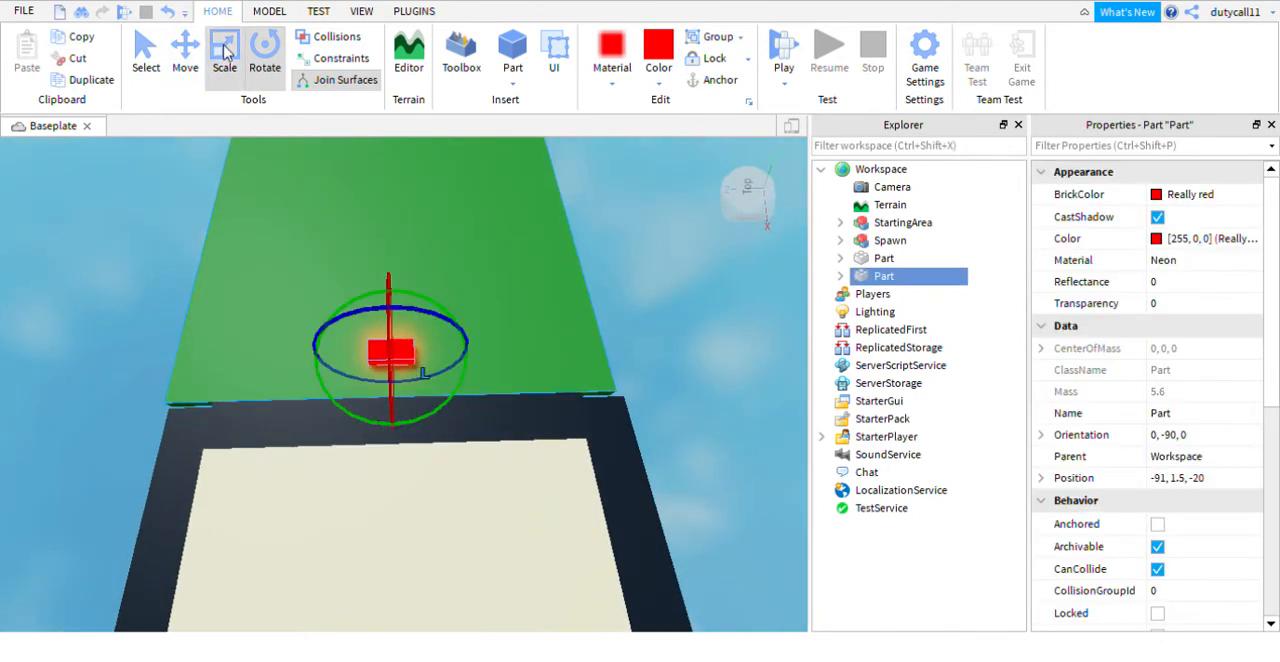
left_click_drag(343, 353, 141, 358)
left_click_drag(440, 349, 649, 383)
right_click_drag(649, 383, 646, 369)
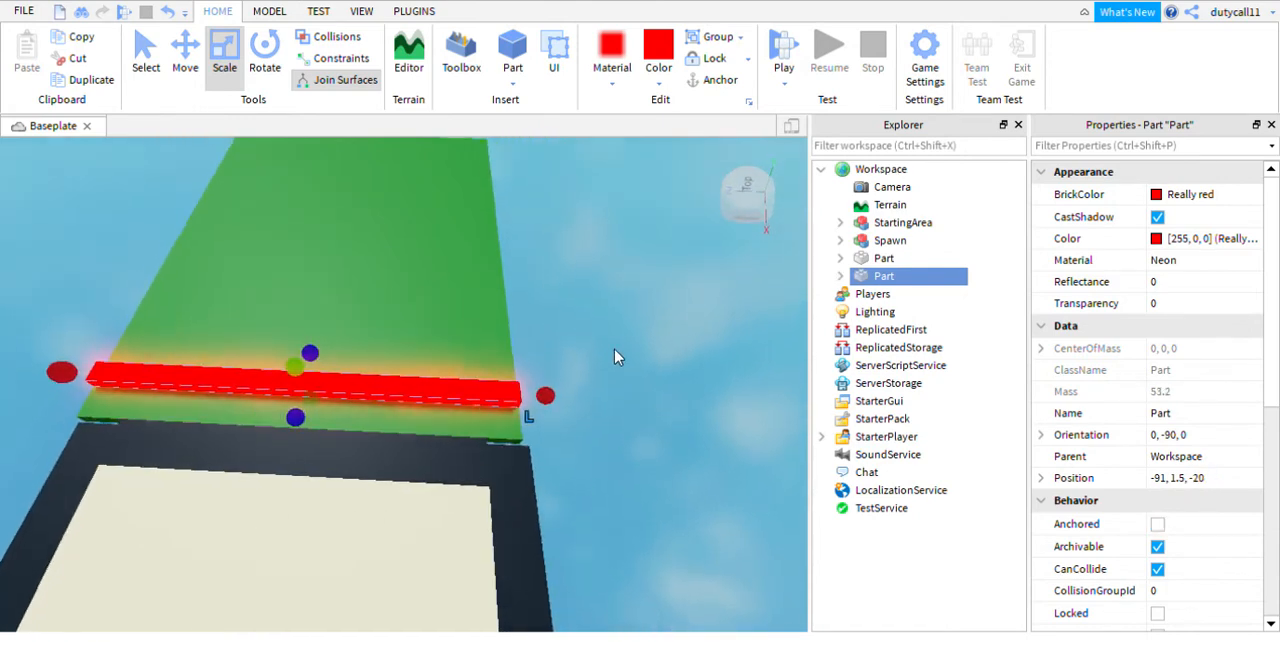
left_click(185, 55)
left_click_drag(323, 340, 338, 321)
- Add a script to the red neon strip
left_click(574, 286)
right_click_drag(574, 286, 550, 318)
scroll(567, 281, "up", 1)
scroll(542, 309, "down", 2)
scroll(542, 309, "up", 4)
scroll(806, 313, "down", 4)
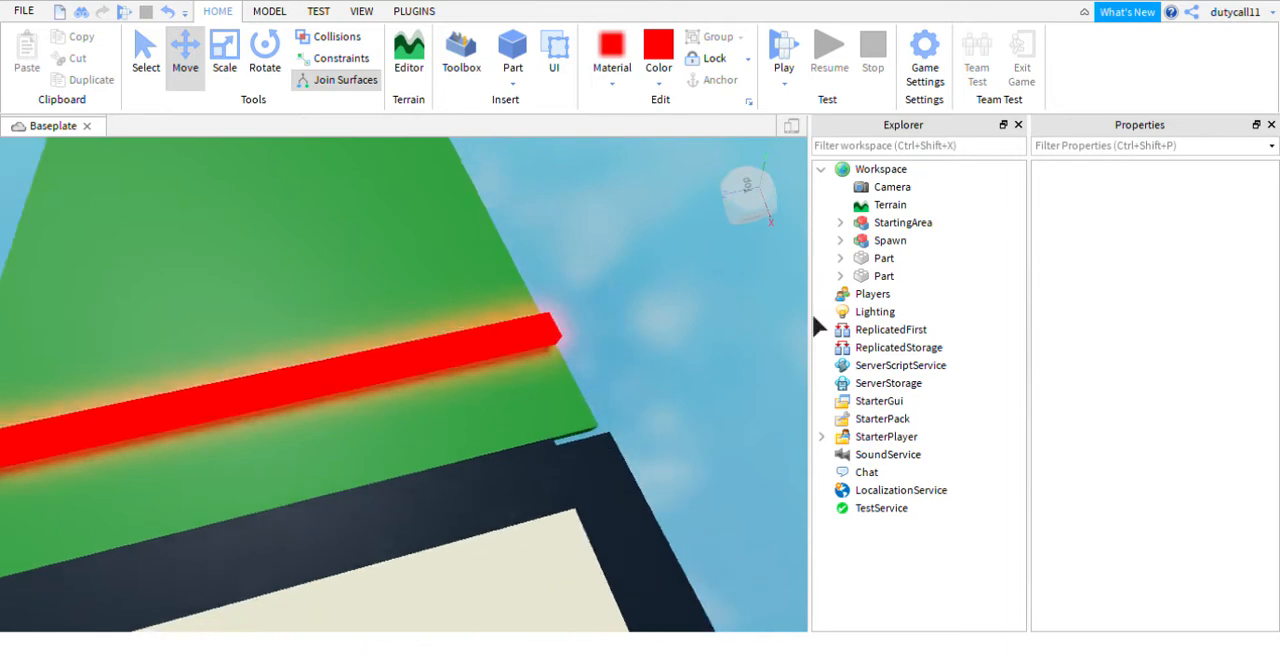
left_click(470, 375)
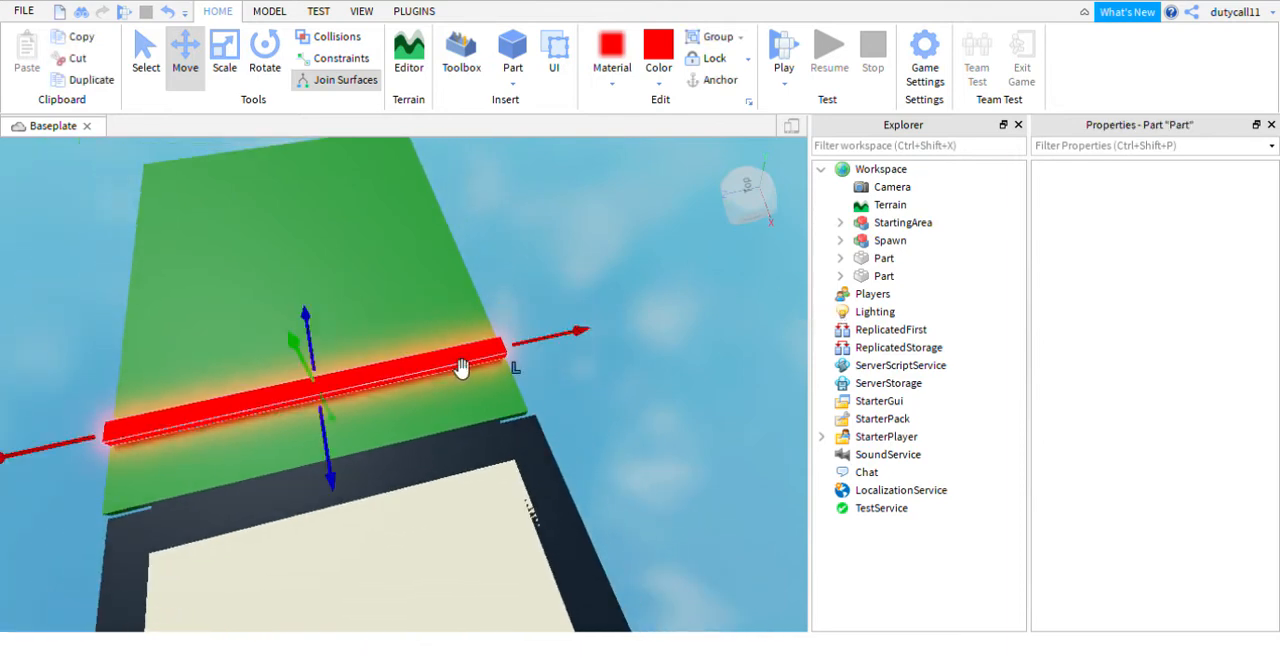
left_click(840, 277)
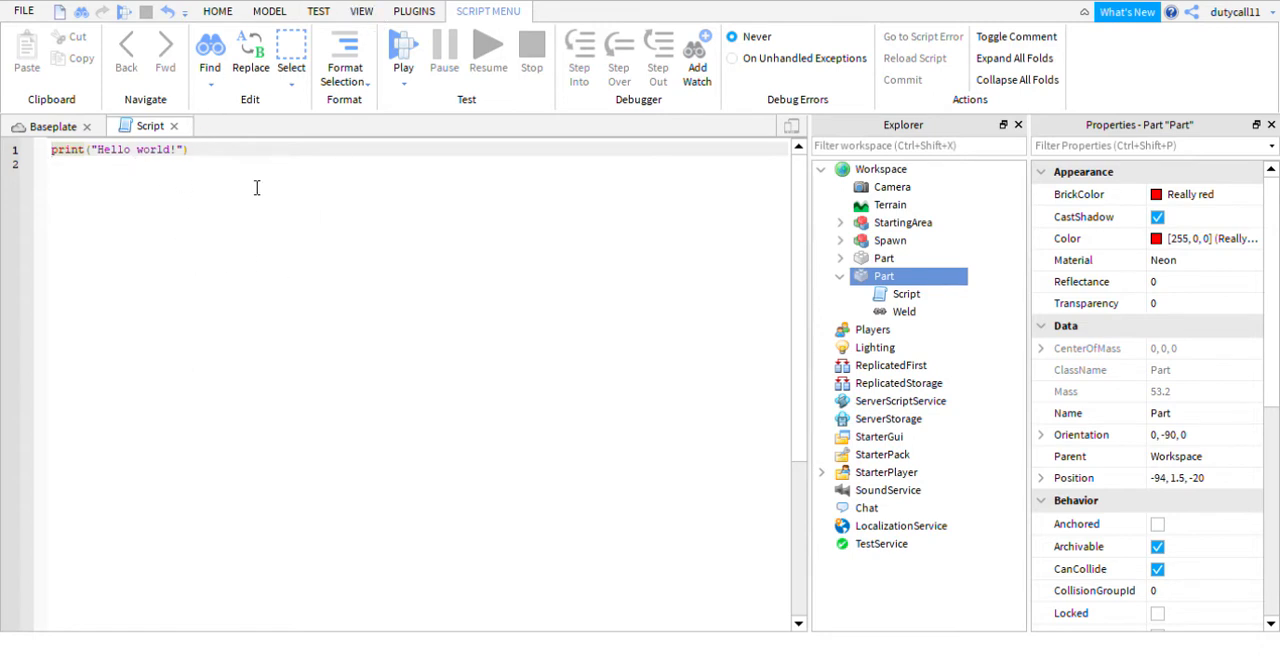
left_click(361, 11)
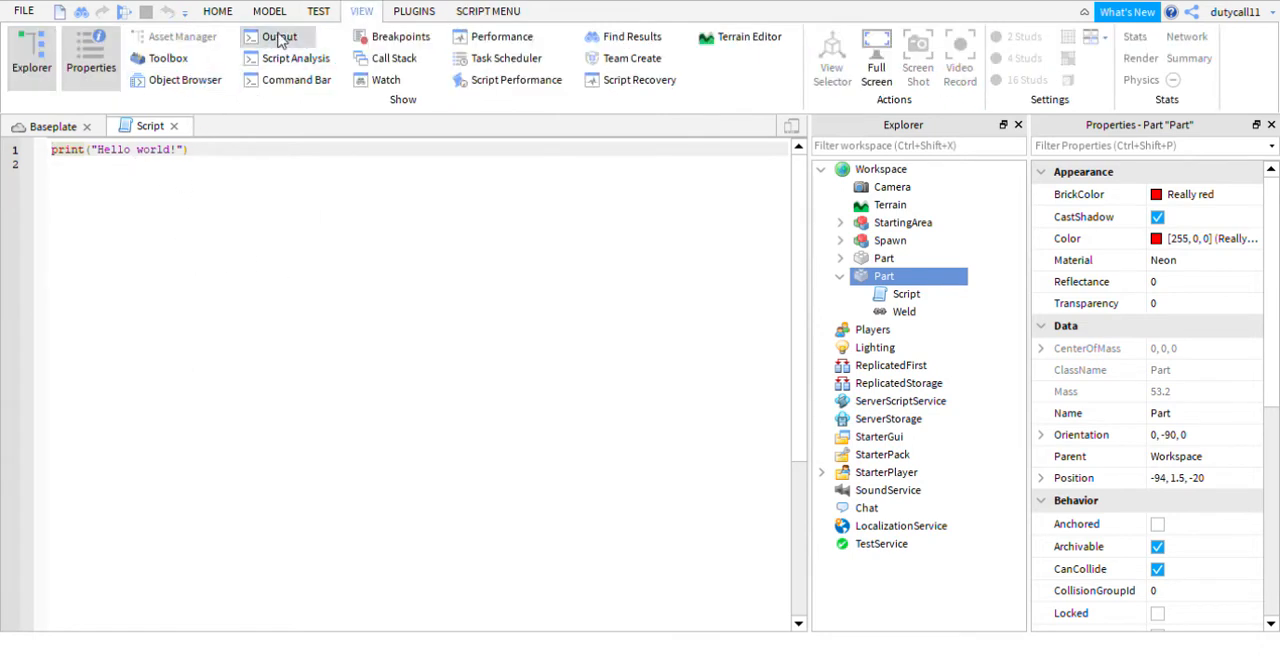
left_click(320, 12)
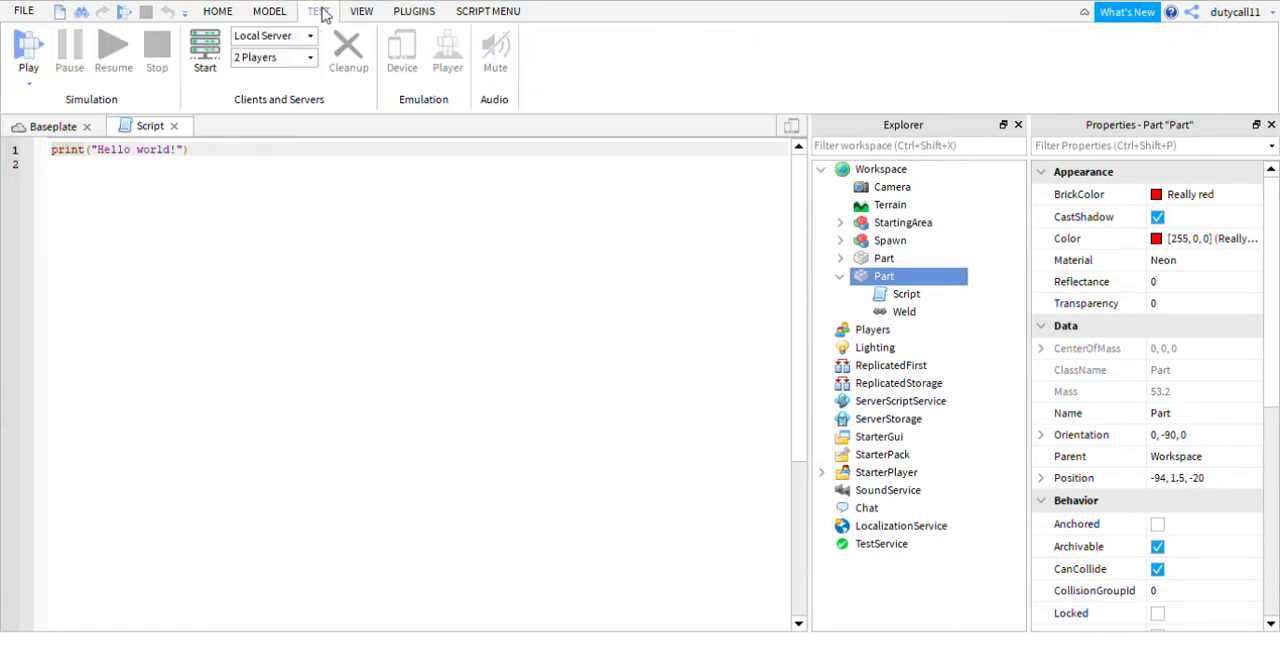
left_click(224, 12)
- Replace the script's default code with a script.Parent.Touched:Connect(function(hit) handler closed by end)
key("ctrl+a")
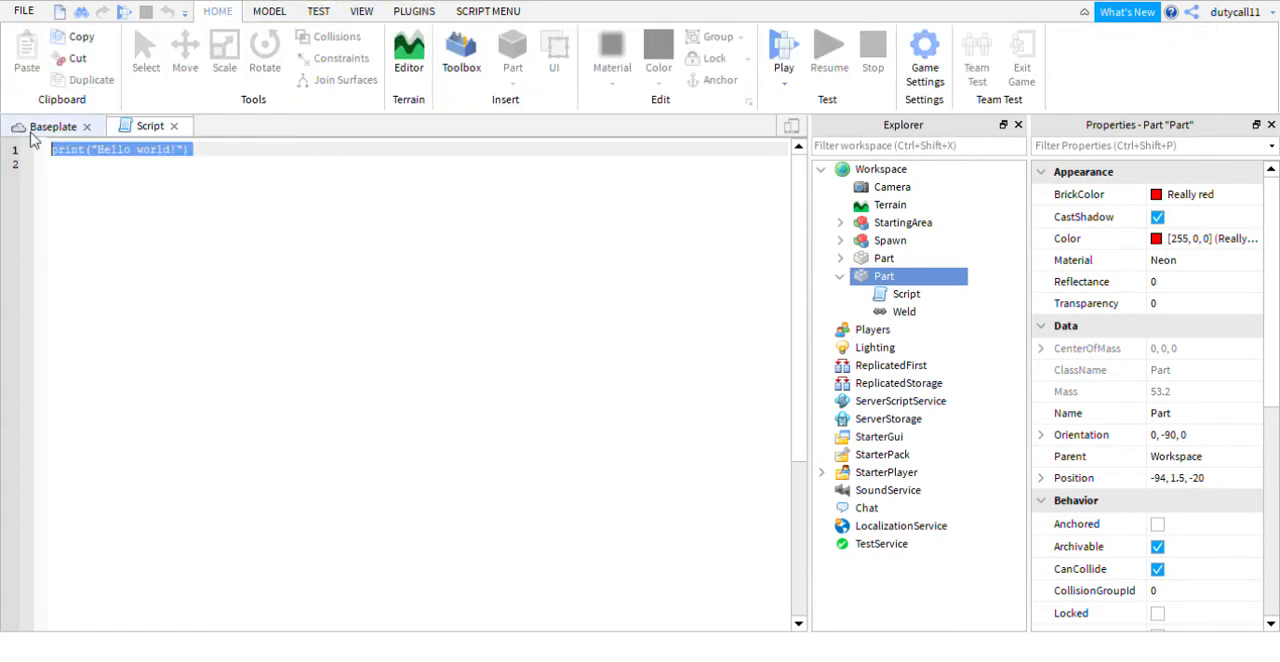
key("BackSpace")
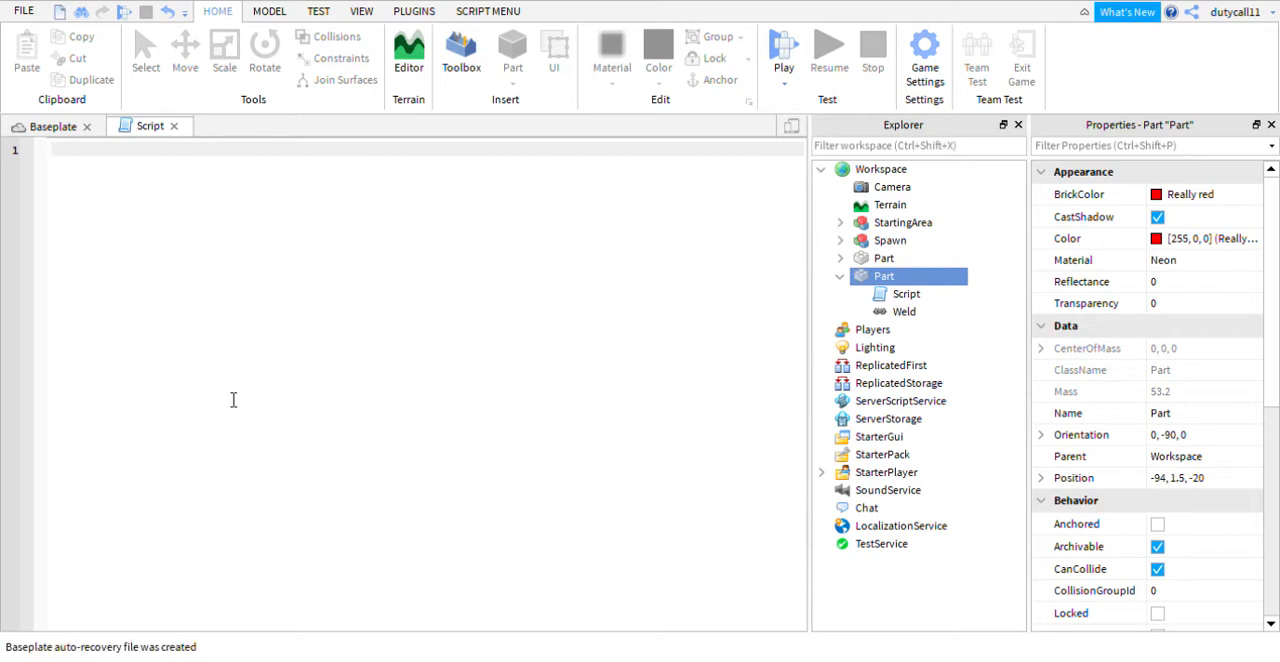
type("ript.Parent")
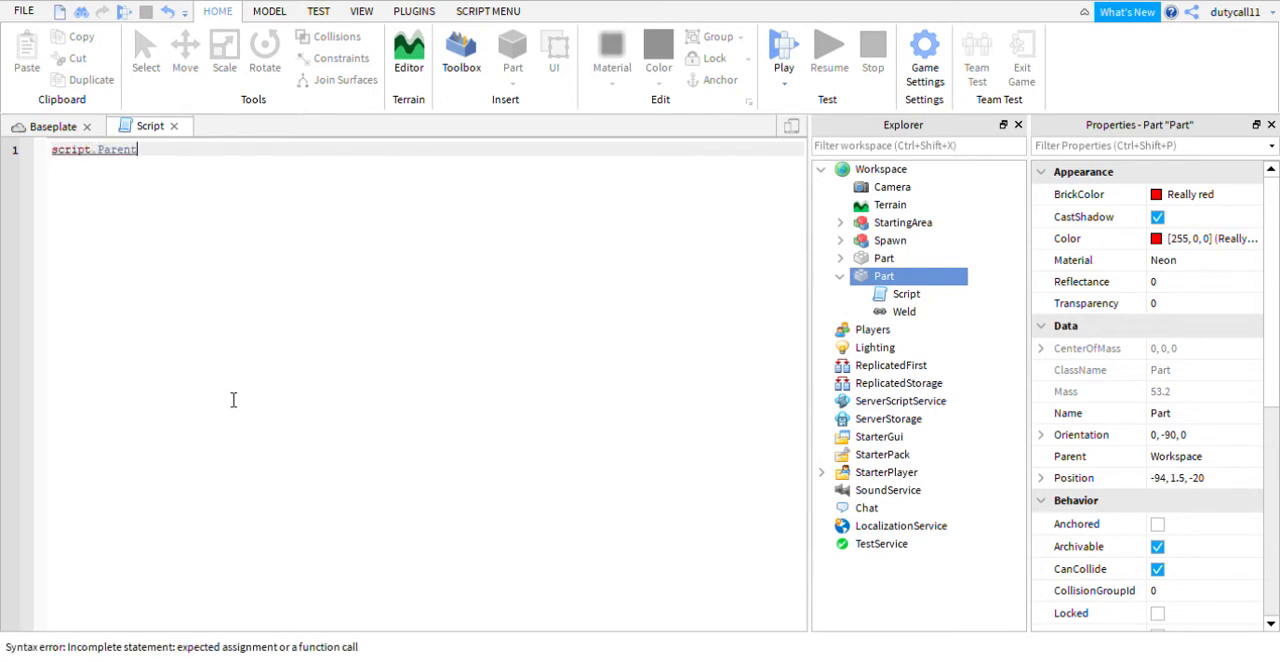
type(".Touched:")
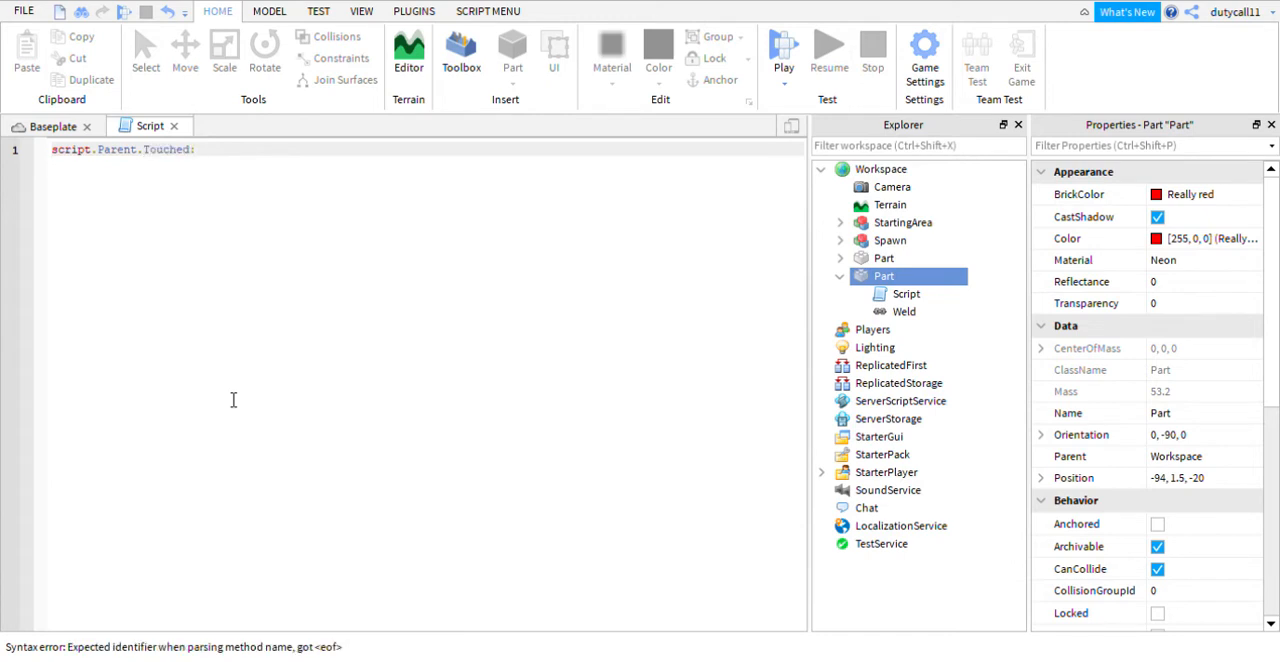
type("Connect()function(hit")
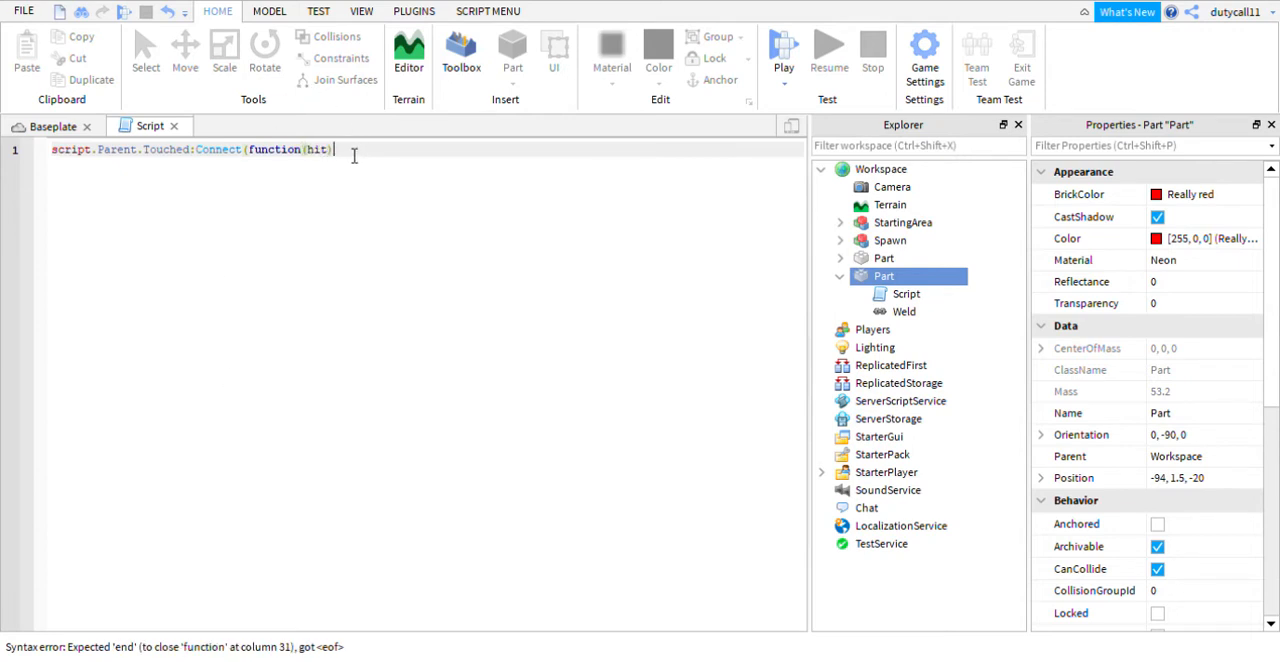
key("Return")
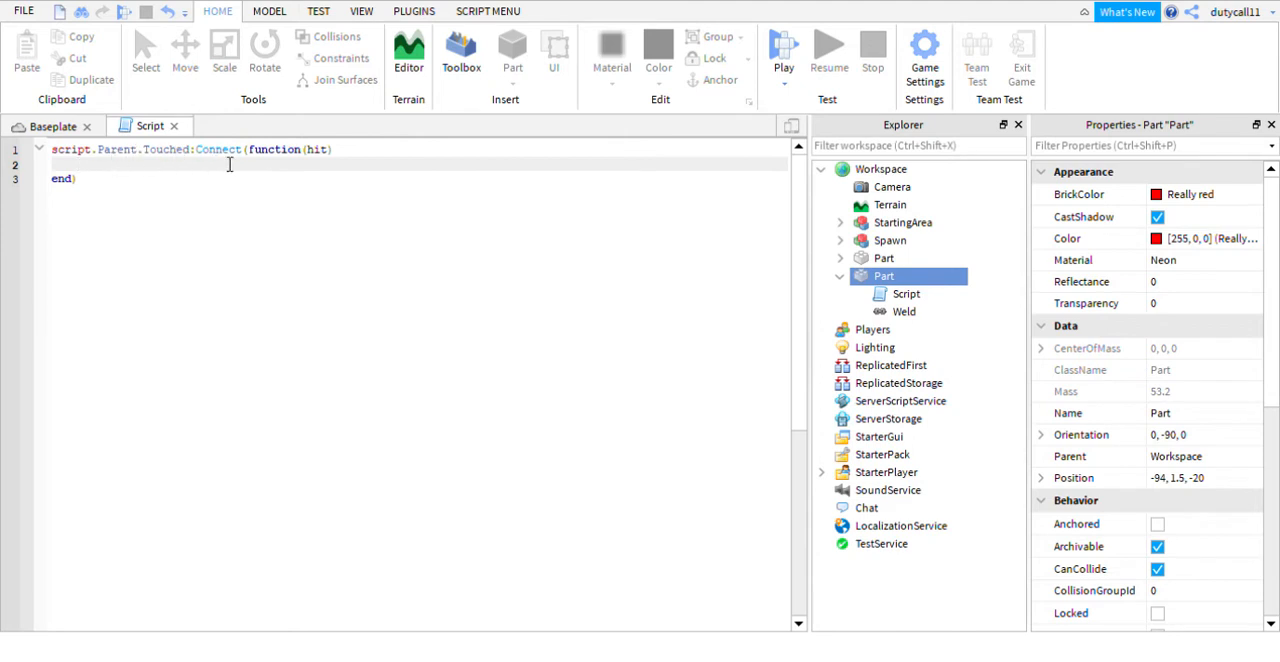
- Inside the Touched handler, add the block if hit.Parent:FindFirstChild("Humanoid") then, closed by end
double_click(322, 152)
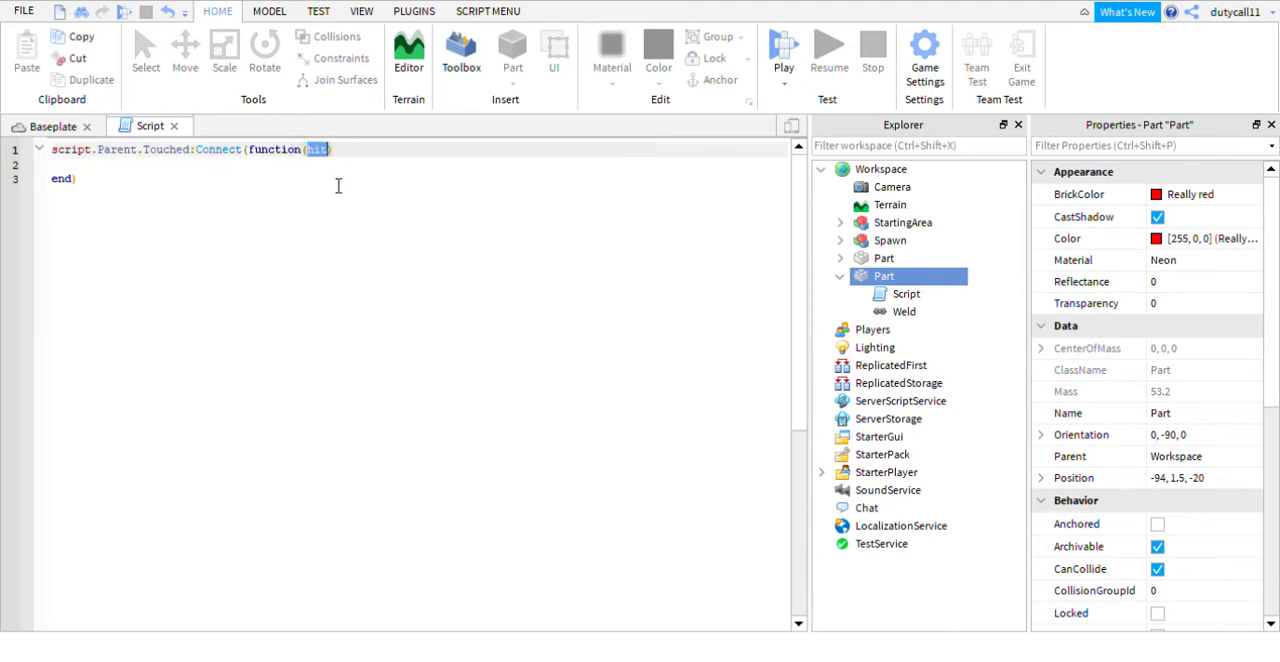
left_click(338, 185)
left_click(288, 170)
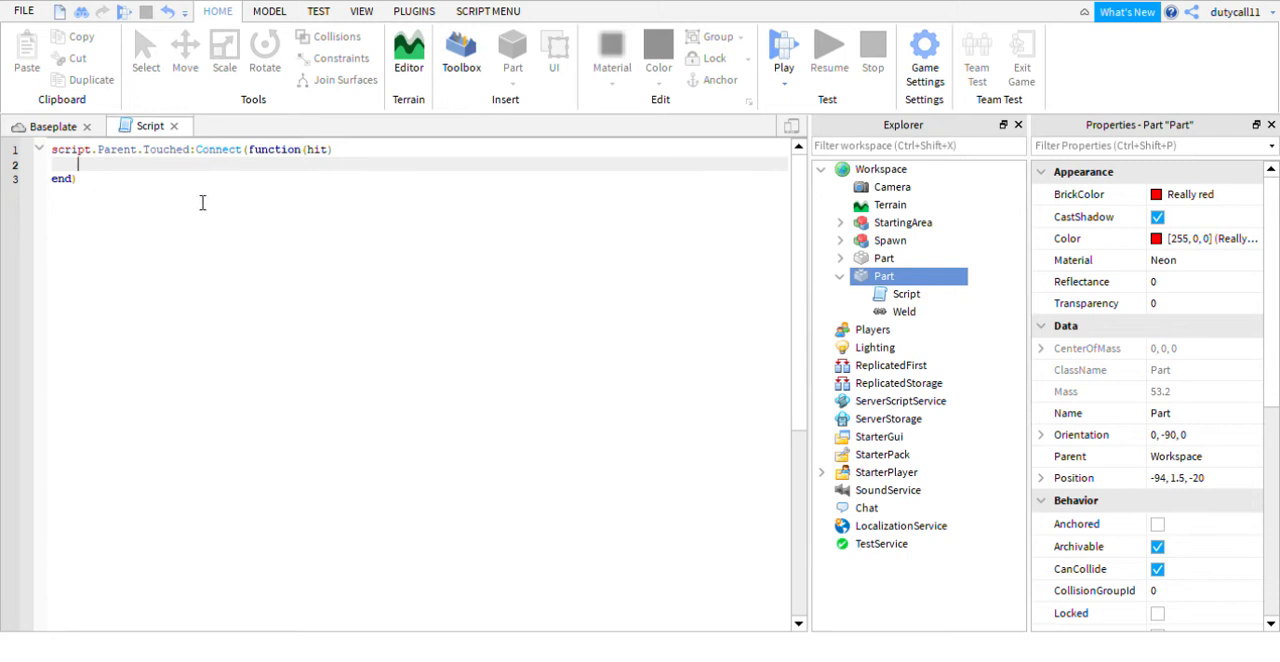
type("if")
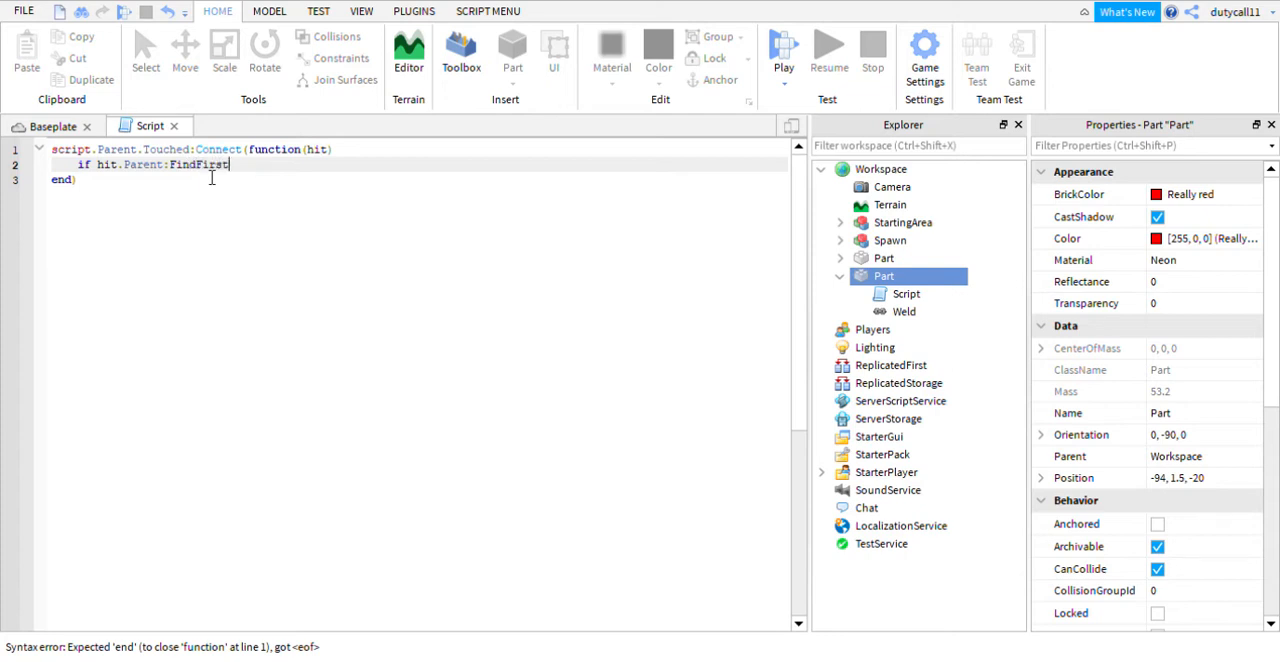
type("hild(\"Humanoid\")")
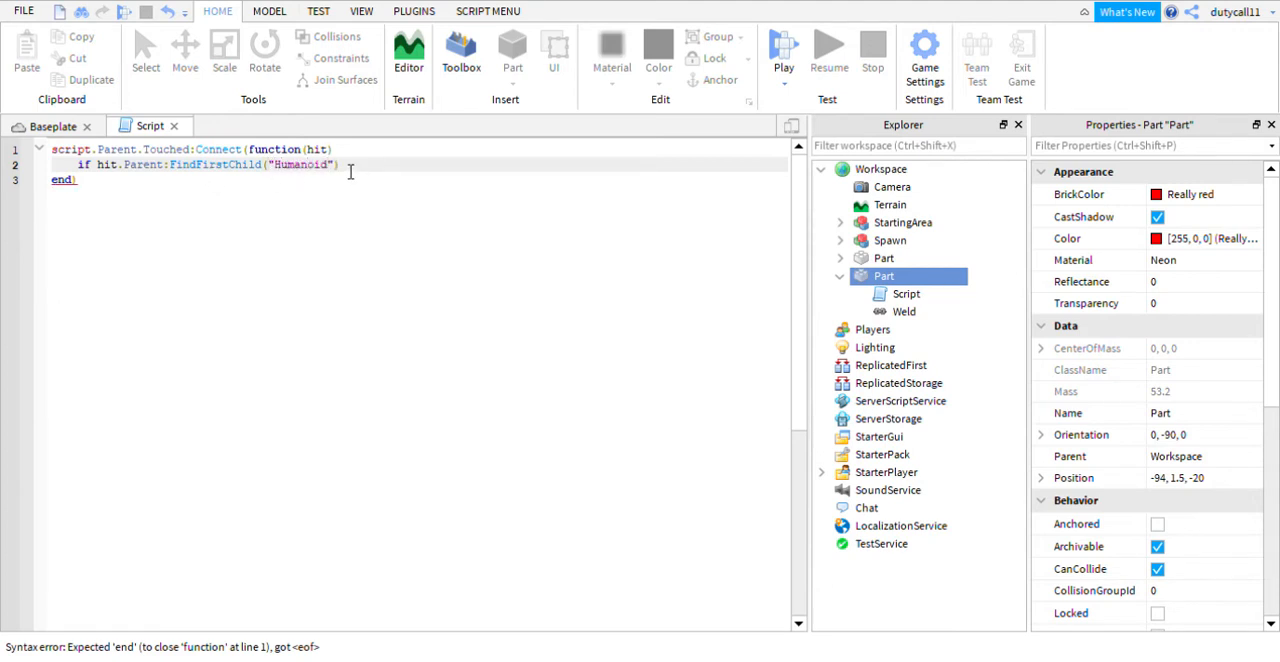
type(" then")
key("Return")
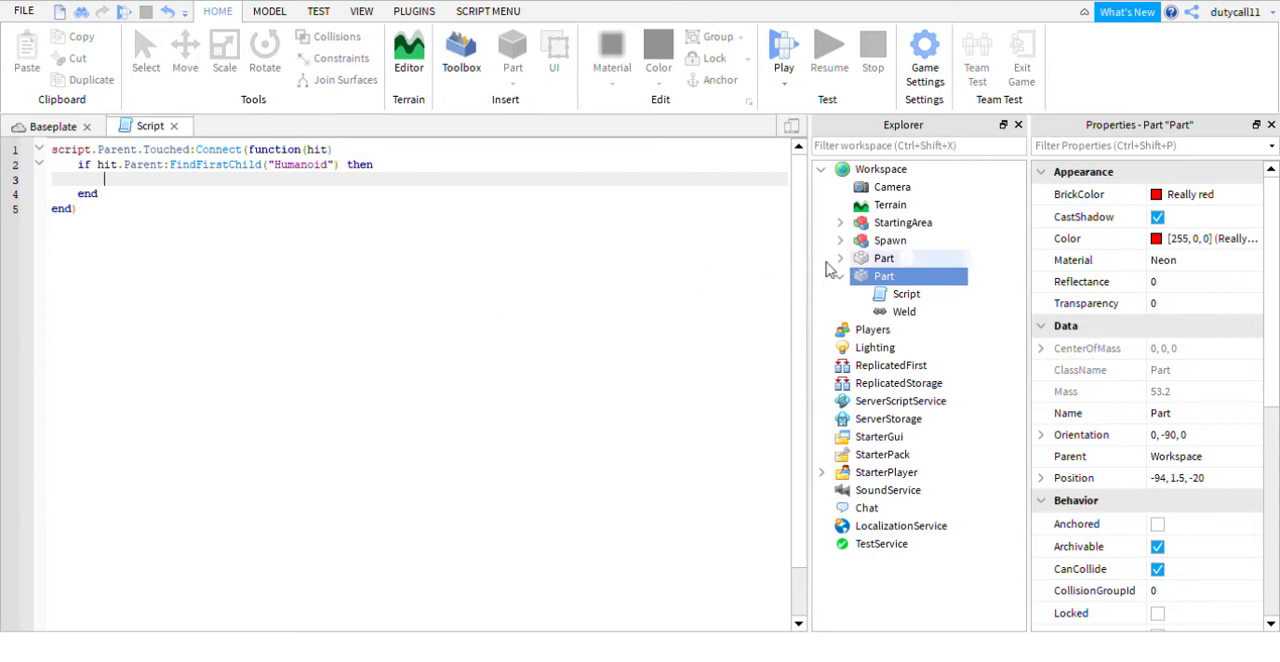
- Inside the Humanoid check of the strip's script, add the line hit.Parent.Humanoid.Health = 0
mouse_move(867, 277)
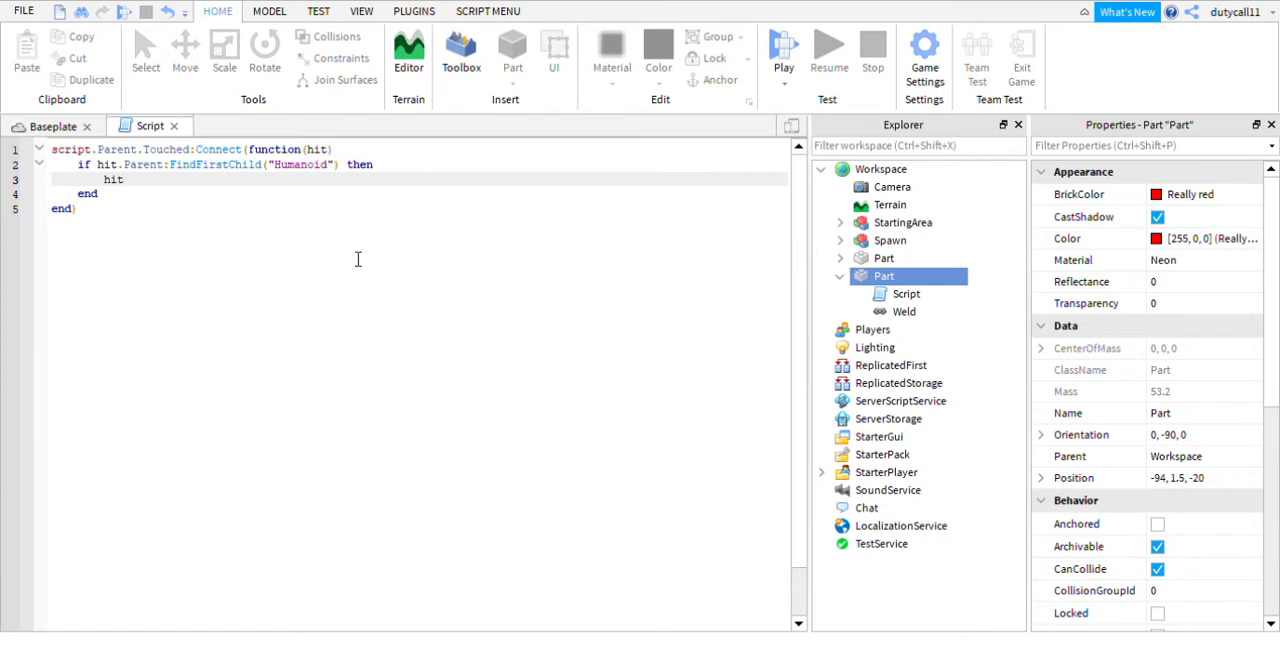
type(".Parent.Humanoid")
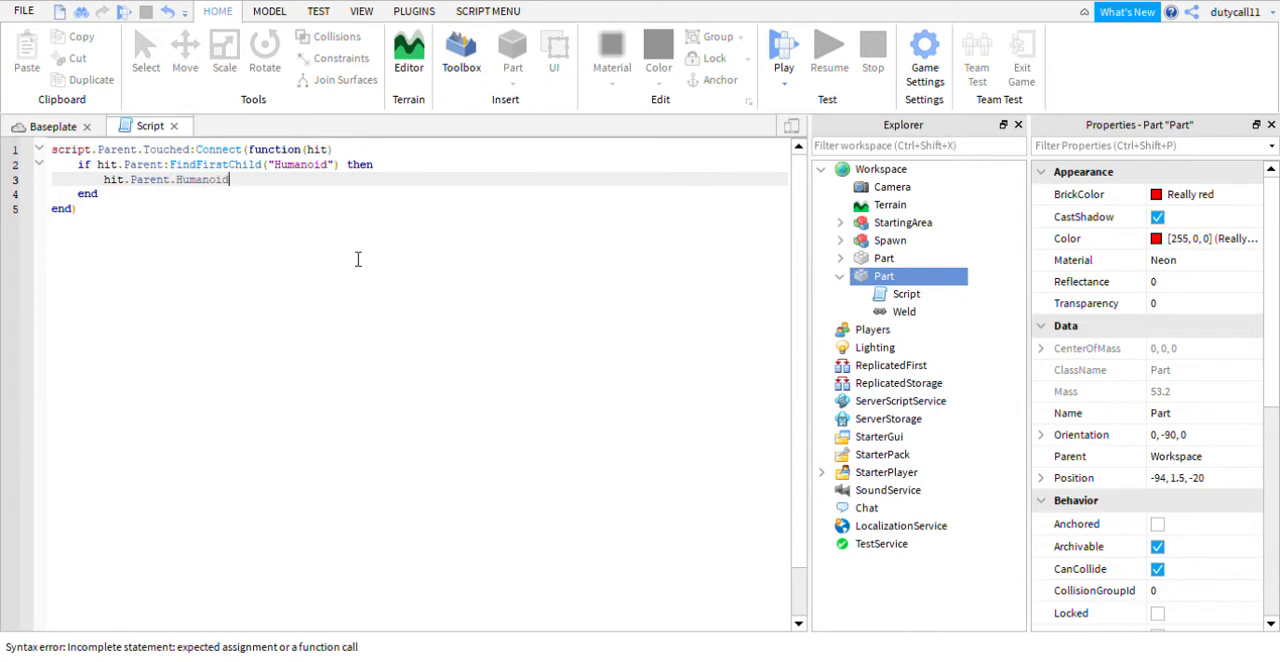
type(".Health = 0")
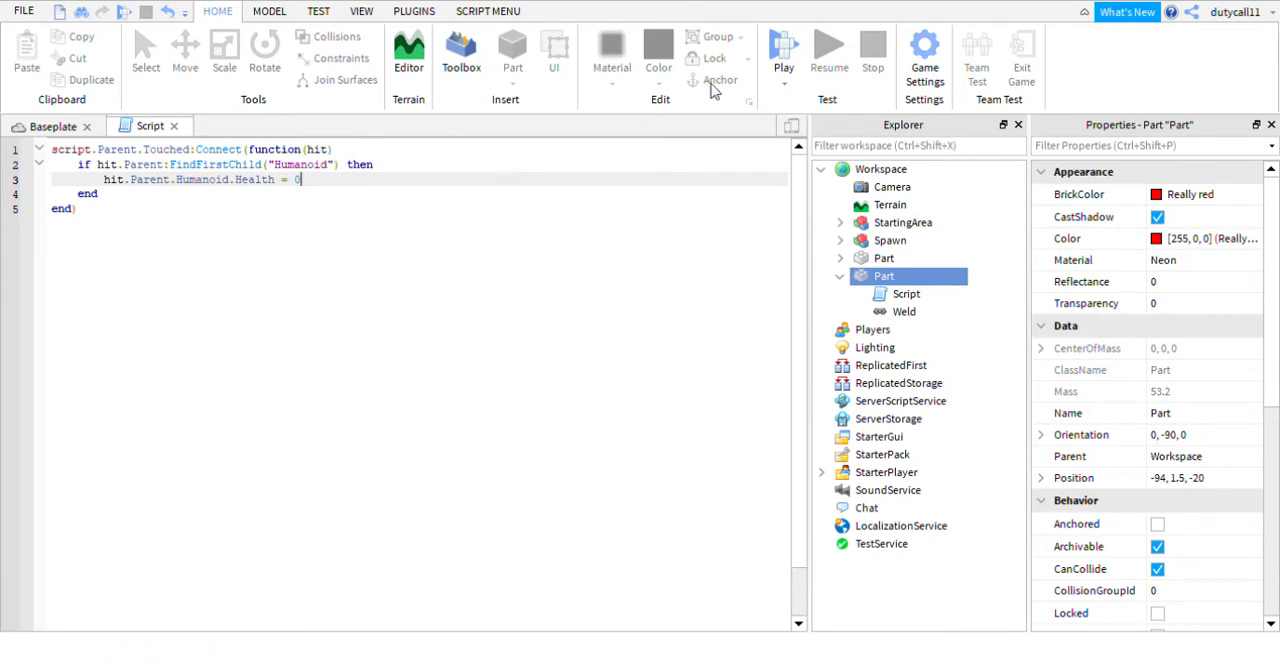
- Playtest the map by walking the character into the red neon strip, and stop the test
left_click(784, 58)
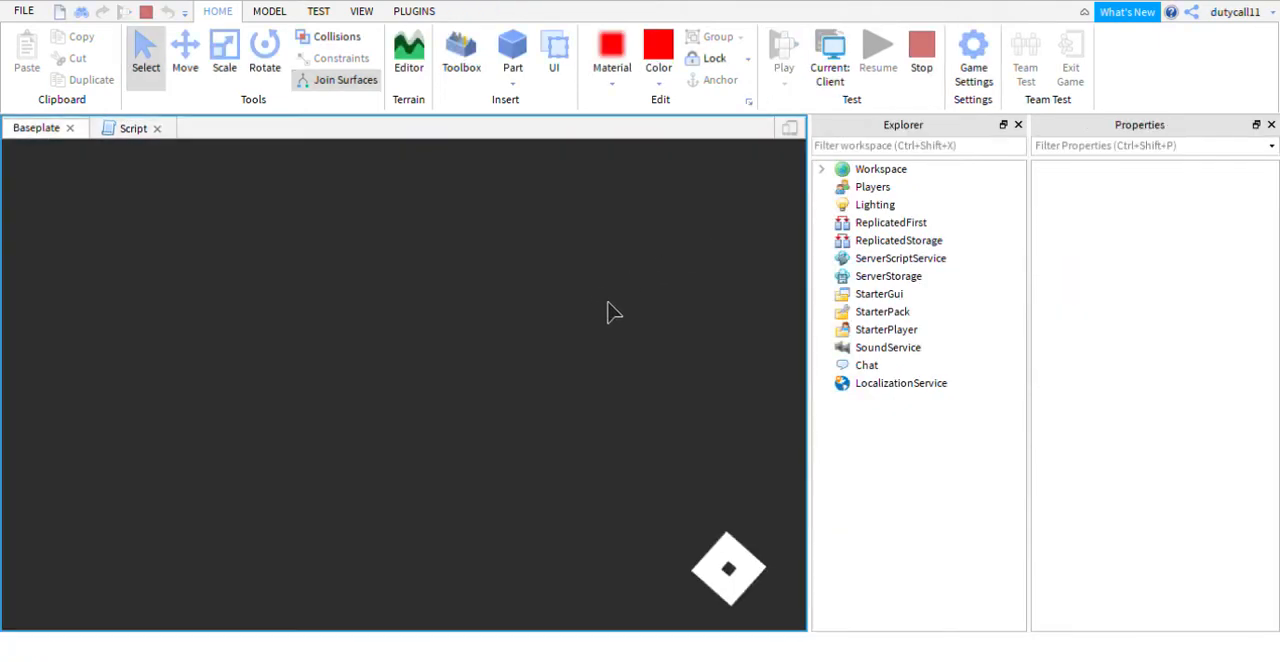
key("w")
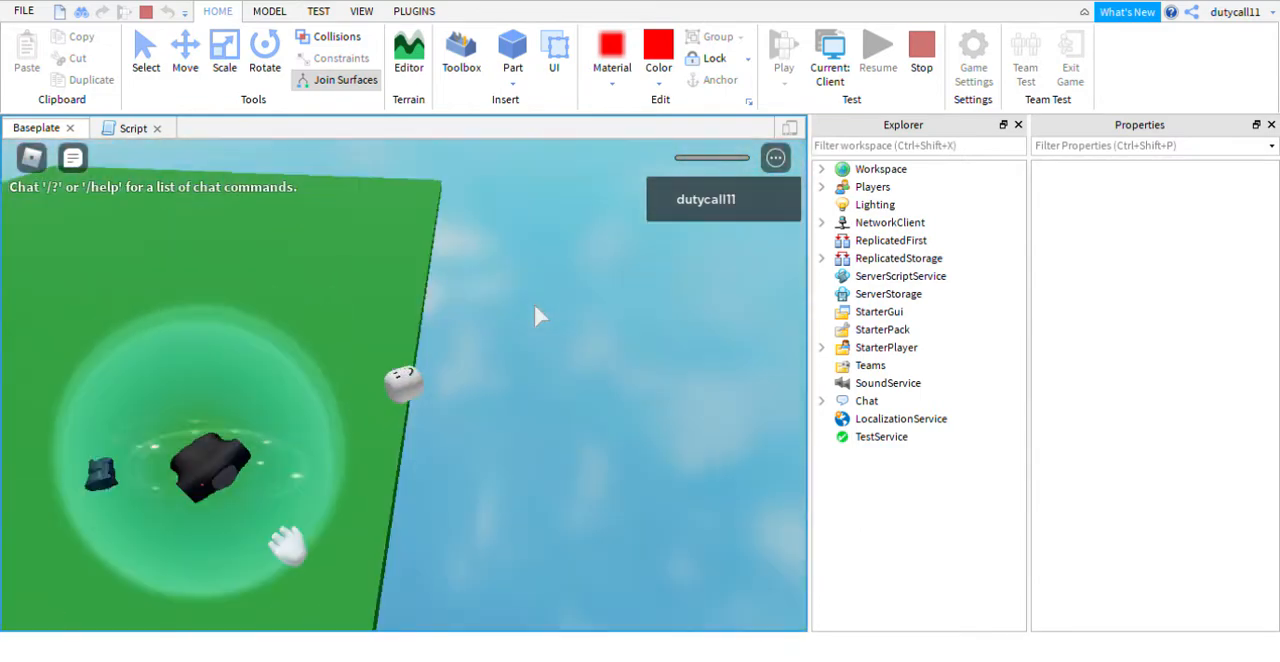
right_click_drag(534, 304, 534, 304)
left_click(921, 48)
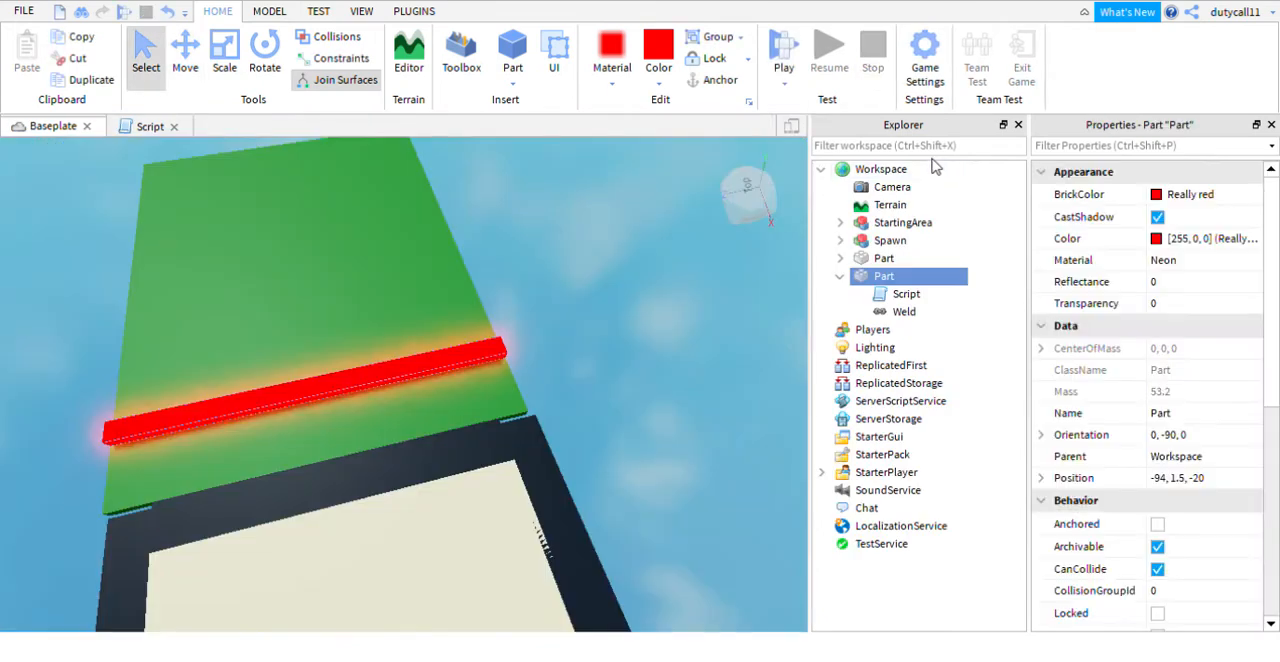
- Set the RespawnTime of the Players service to 2
right_click_drag(678, 350, 678, 358)
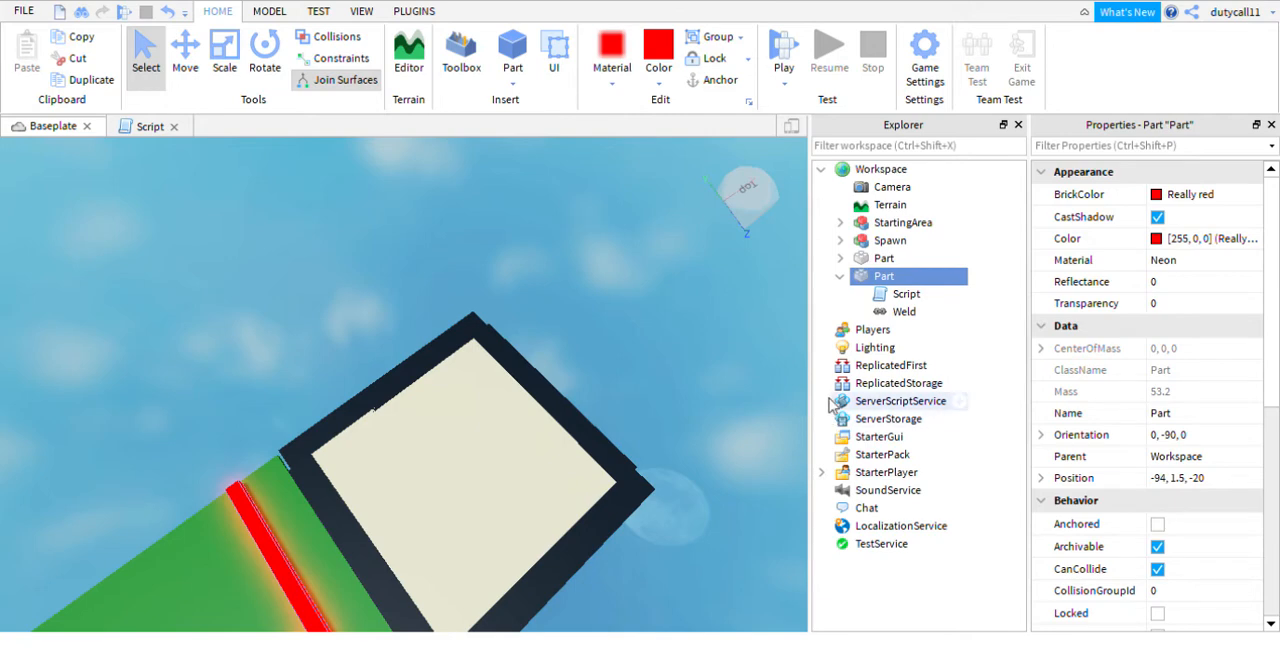
left_click(868, 336)
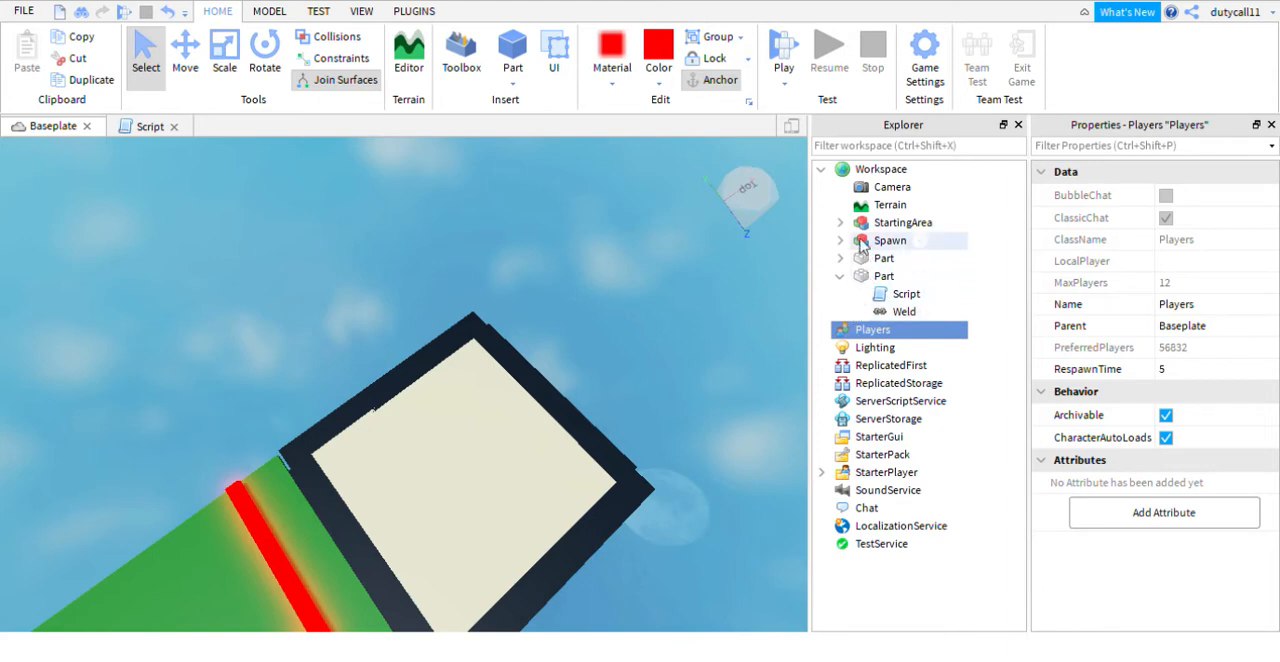
left_click(861, 171)
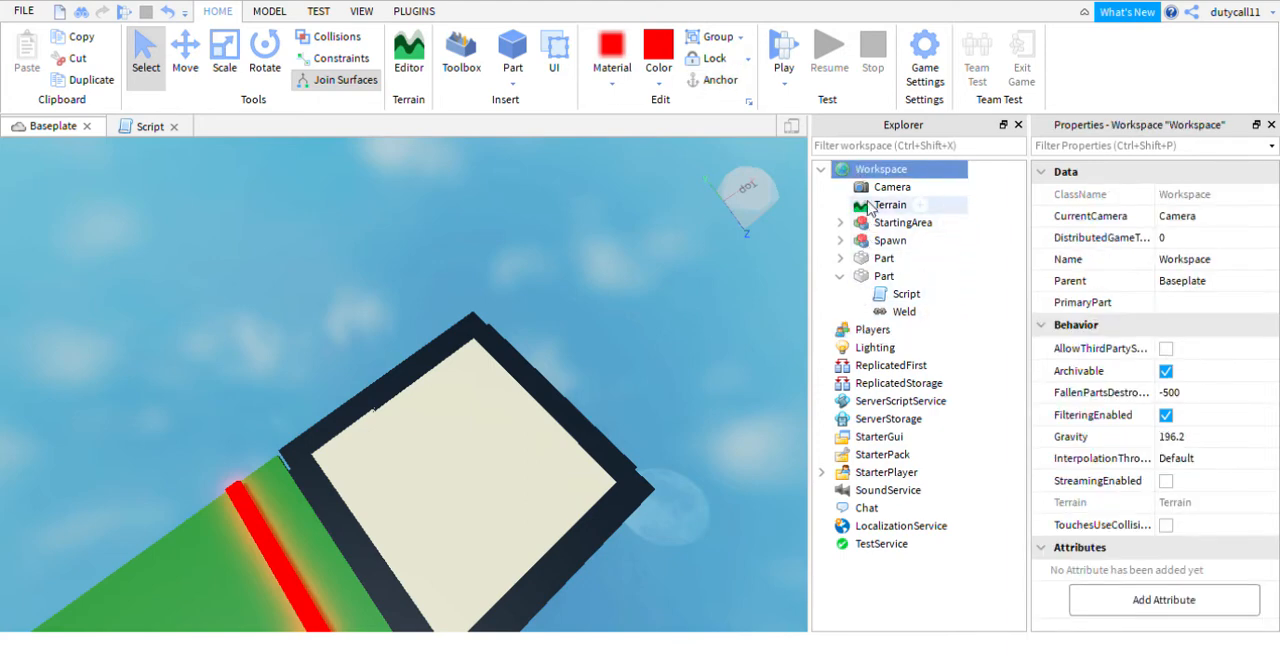
left_click(873, 331)
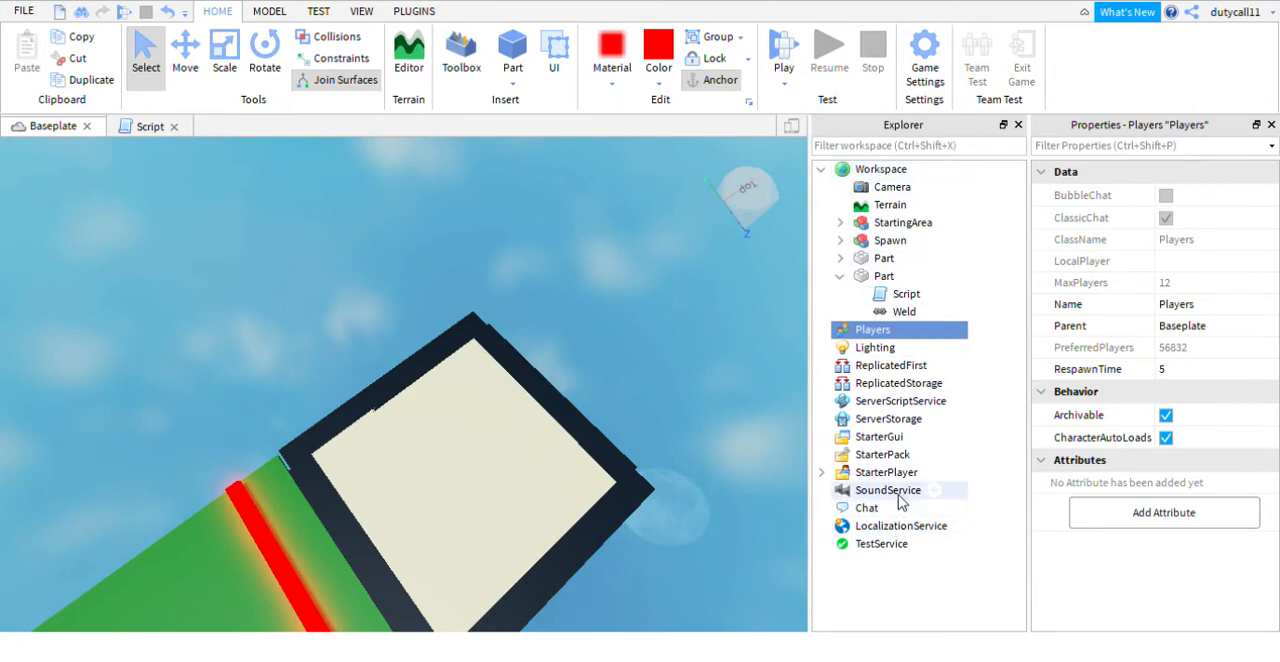
left_click_drag(905, 437, 940, 440)
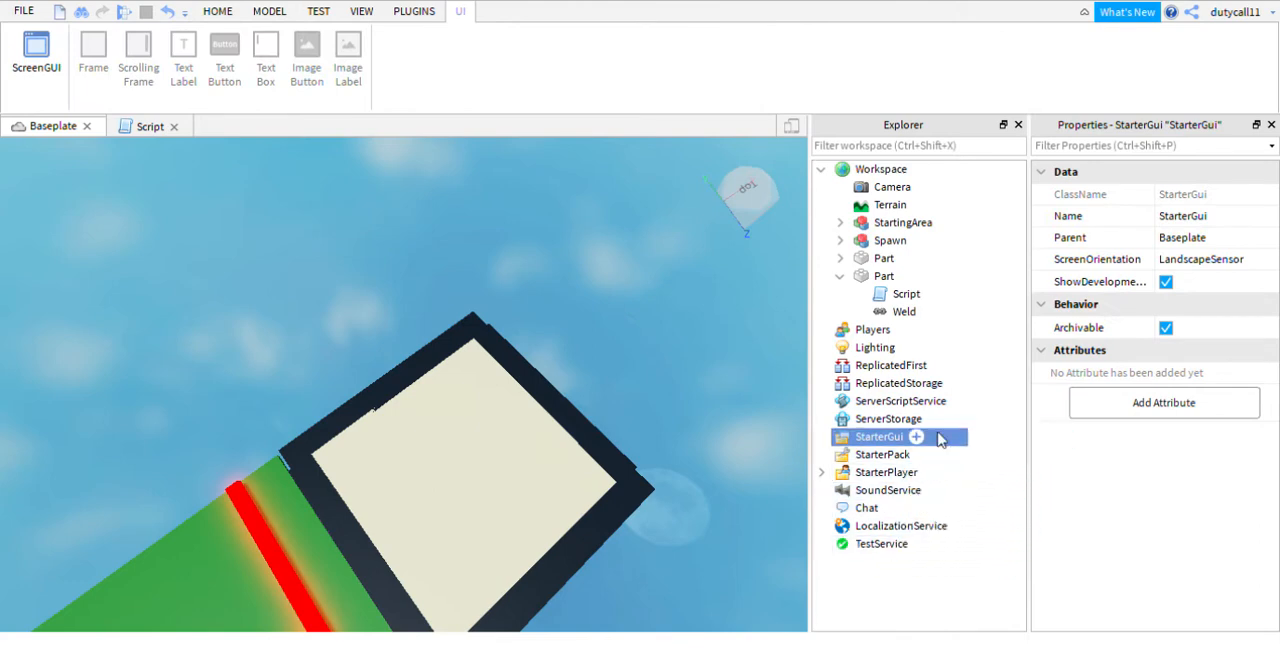
left_click(874, 334)
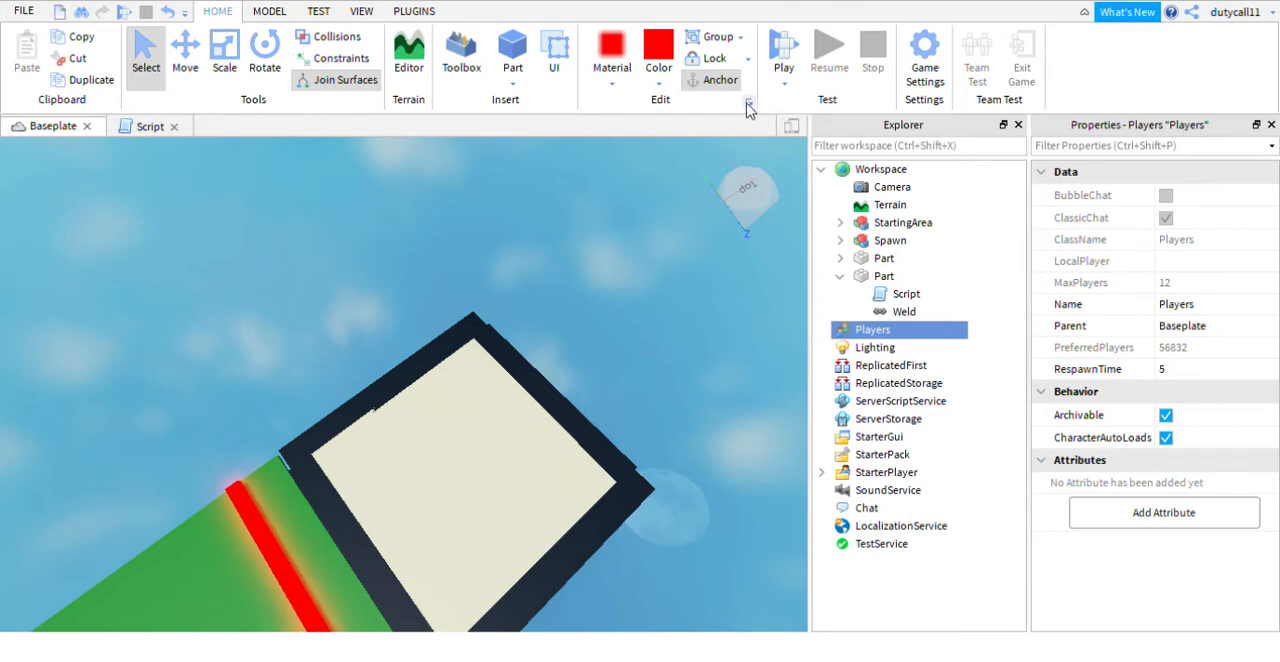
left_click(362, 11)
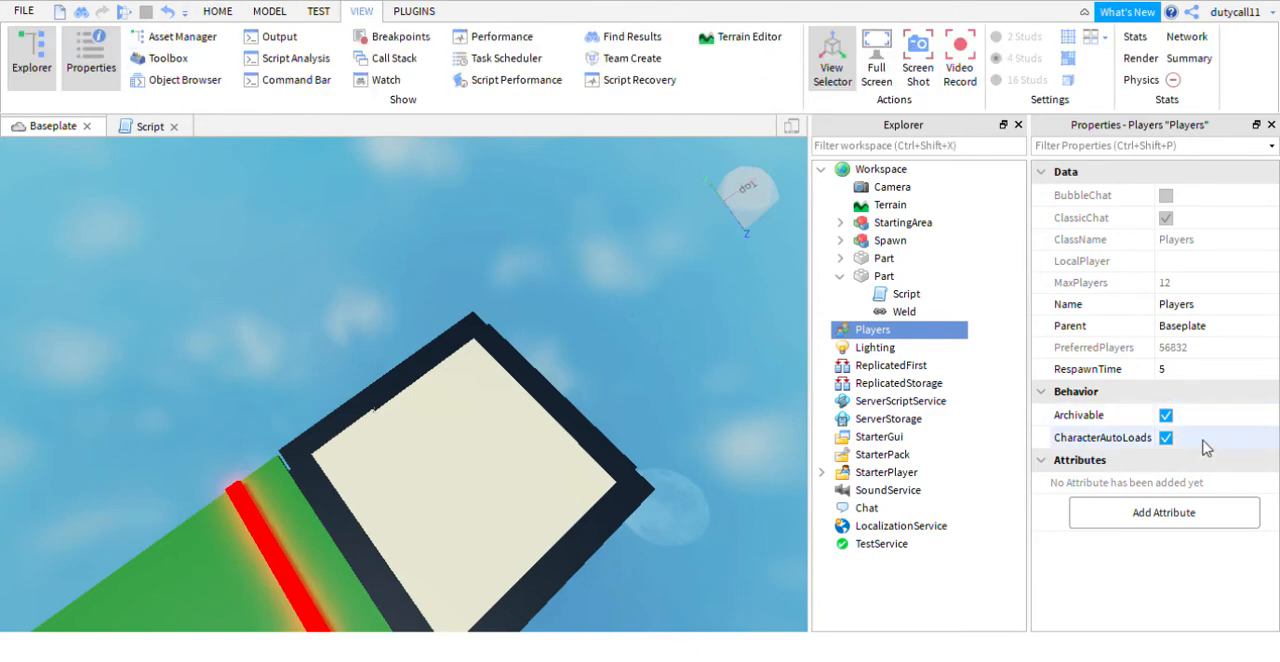
left_click(1186, 377)
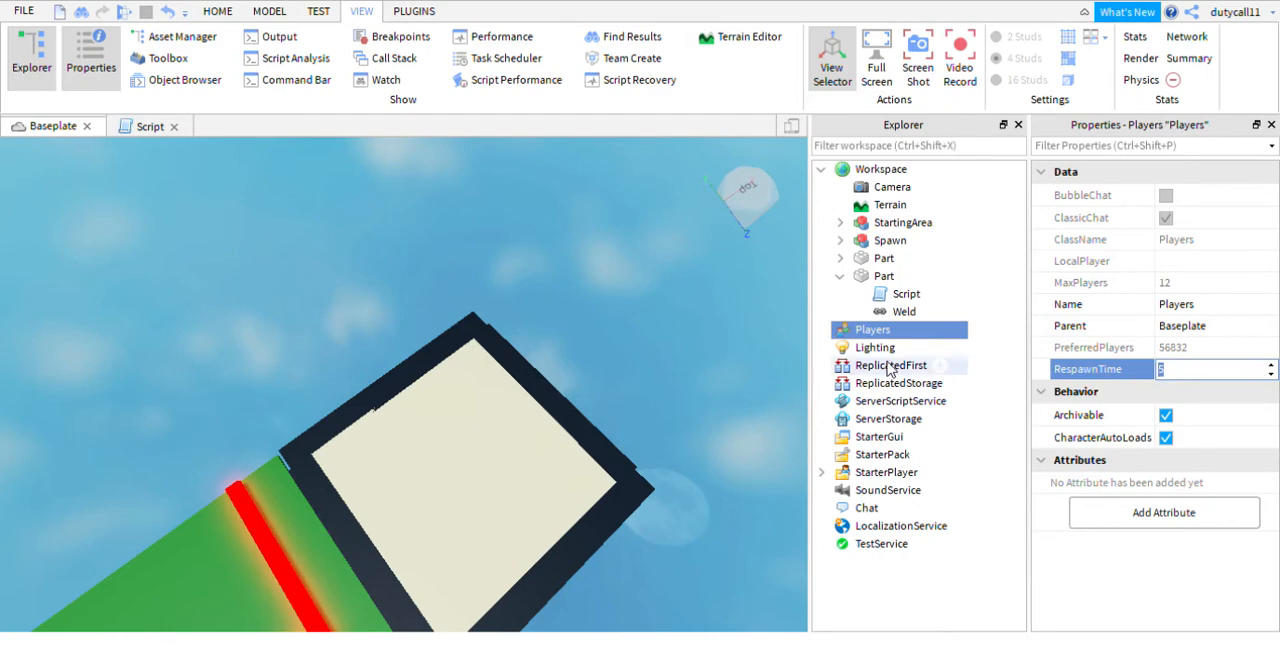
left_click(217, 11)
right_click_drag(607, 229, 610, 240)
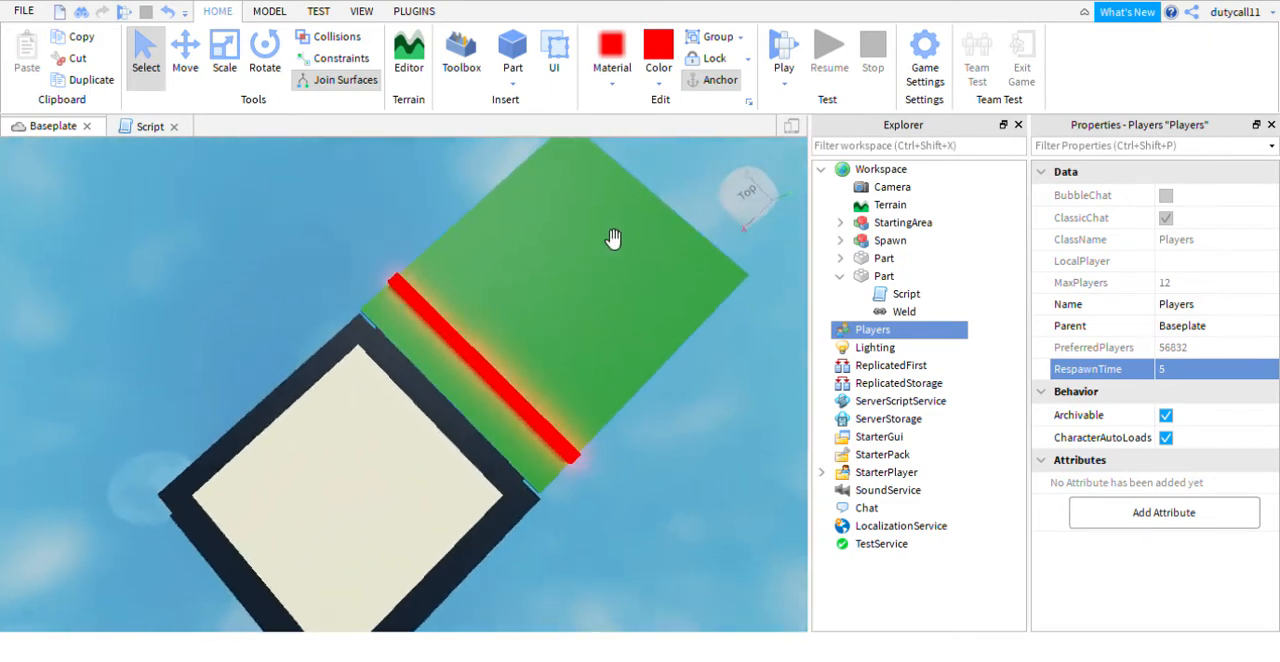
left_click(1193, 373)
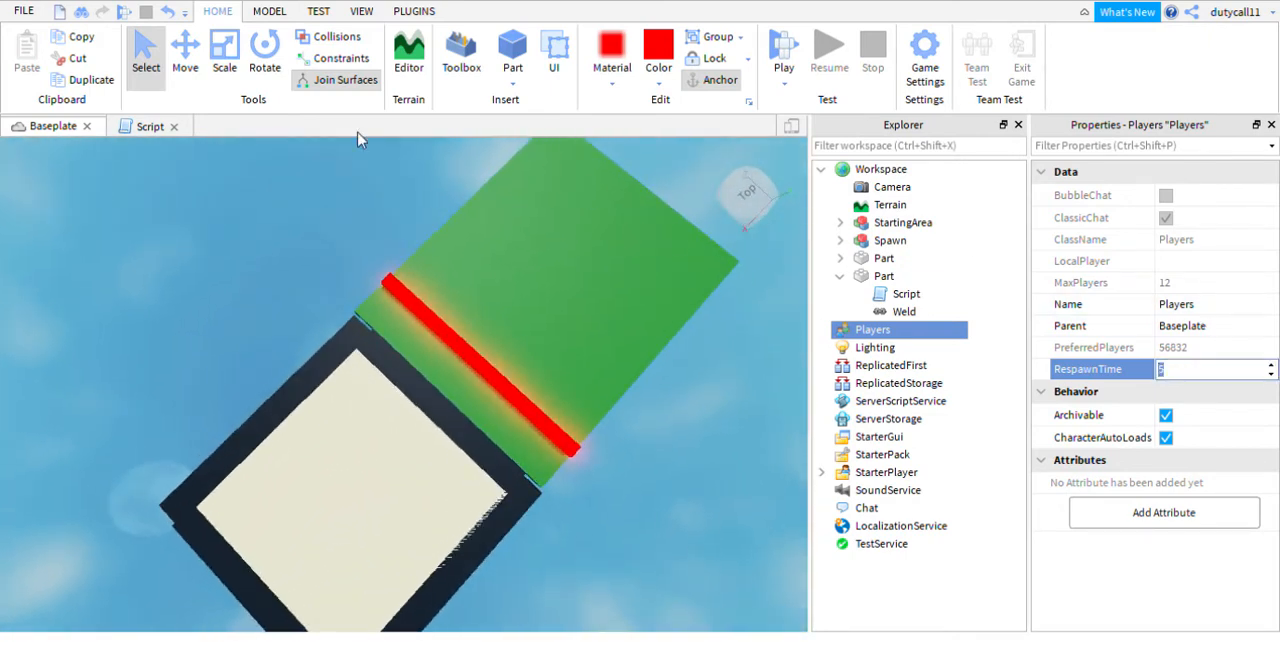
right_click_drag(400, 246, 408, 264)
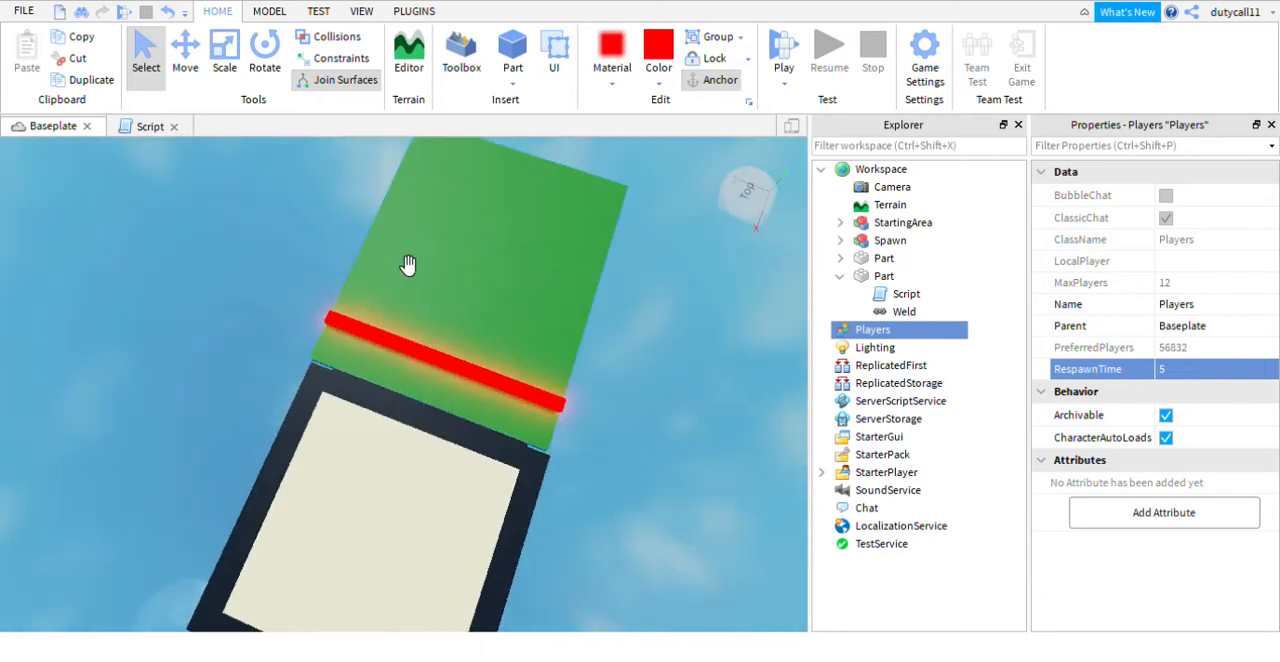
left_click(1189, 372)
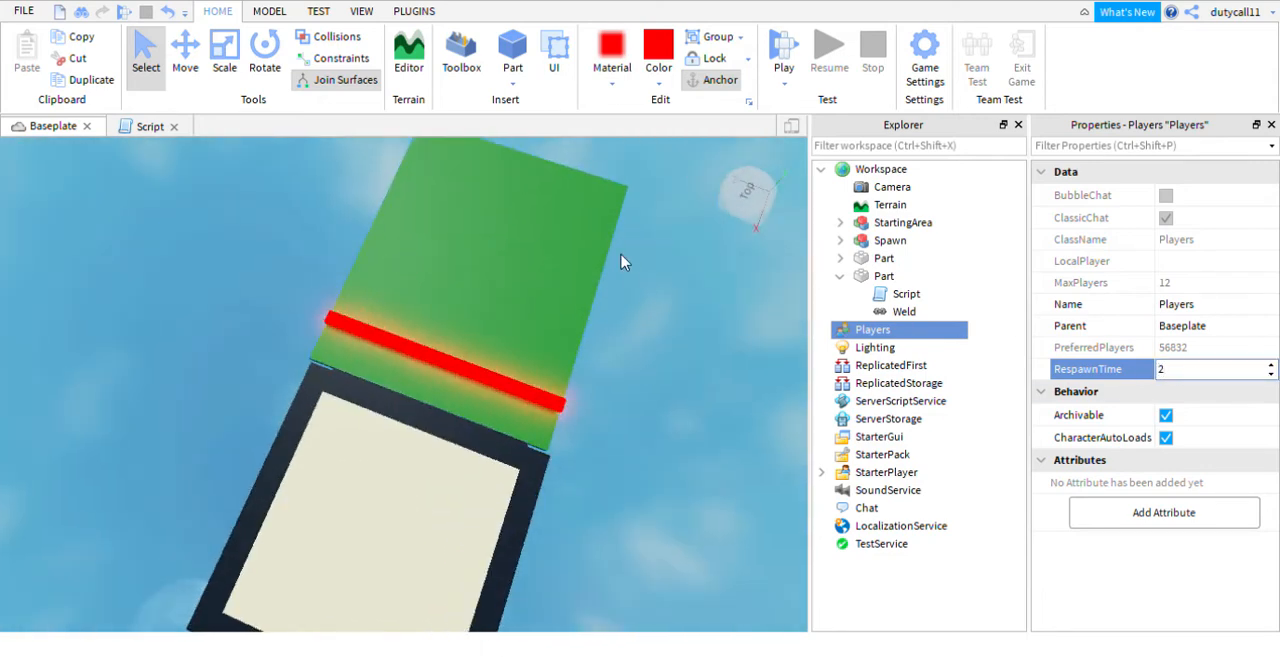
key("Return")
- Run another playtest, walking the character into the red strip to check the respawn delay, and end the test
right_click_drag(754, 264, 754, 252)
left_click(783, 46)
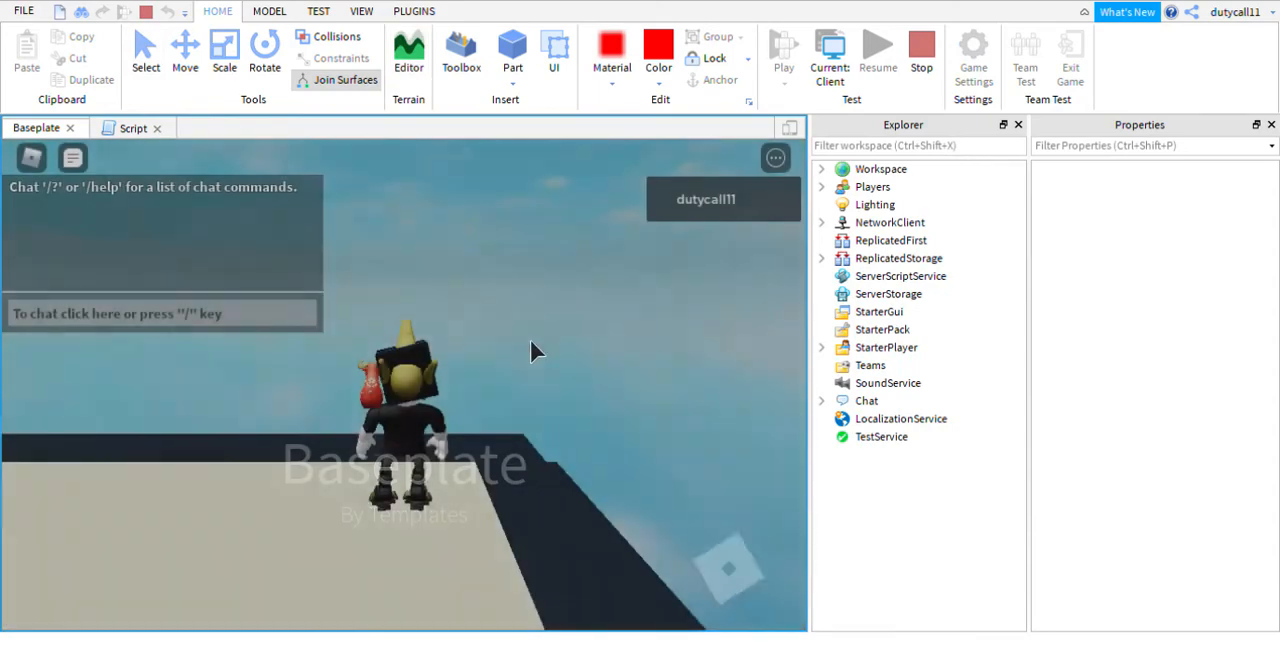
key("w")
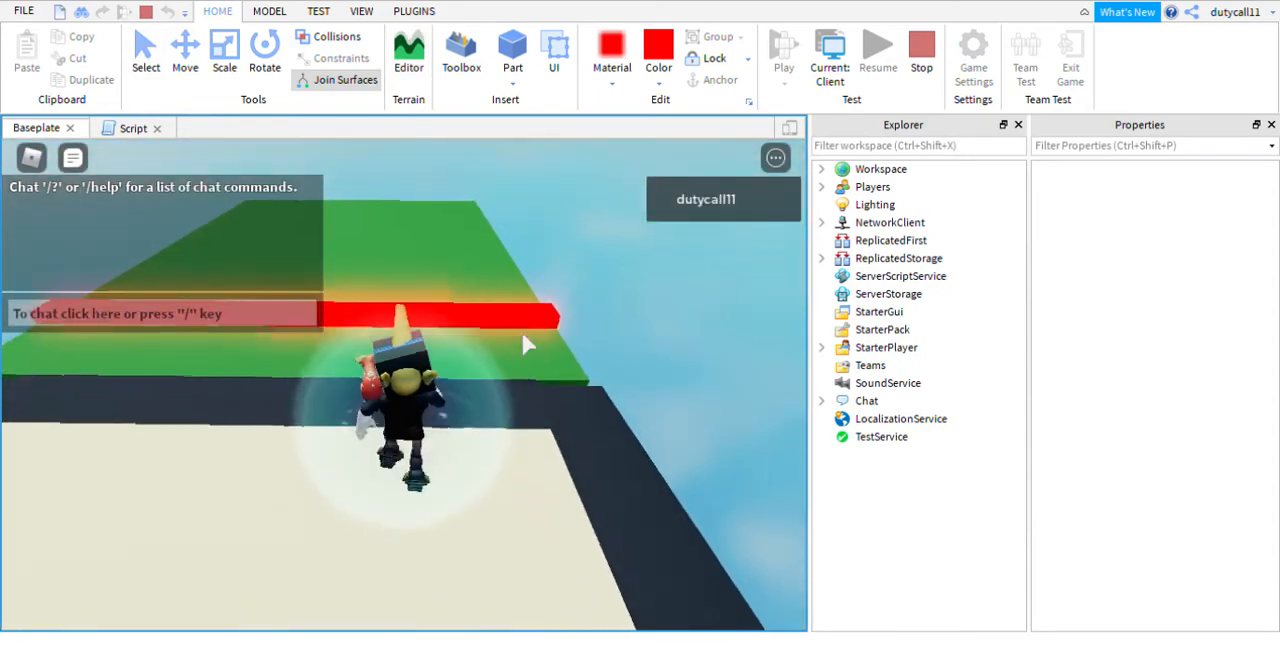
right_click_drag(522, 333, 522, 333)
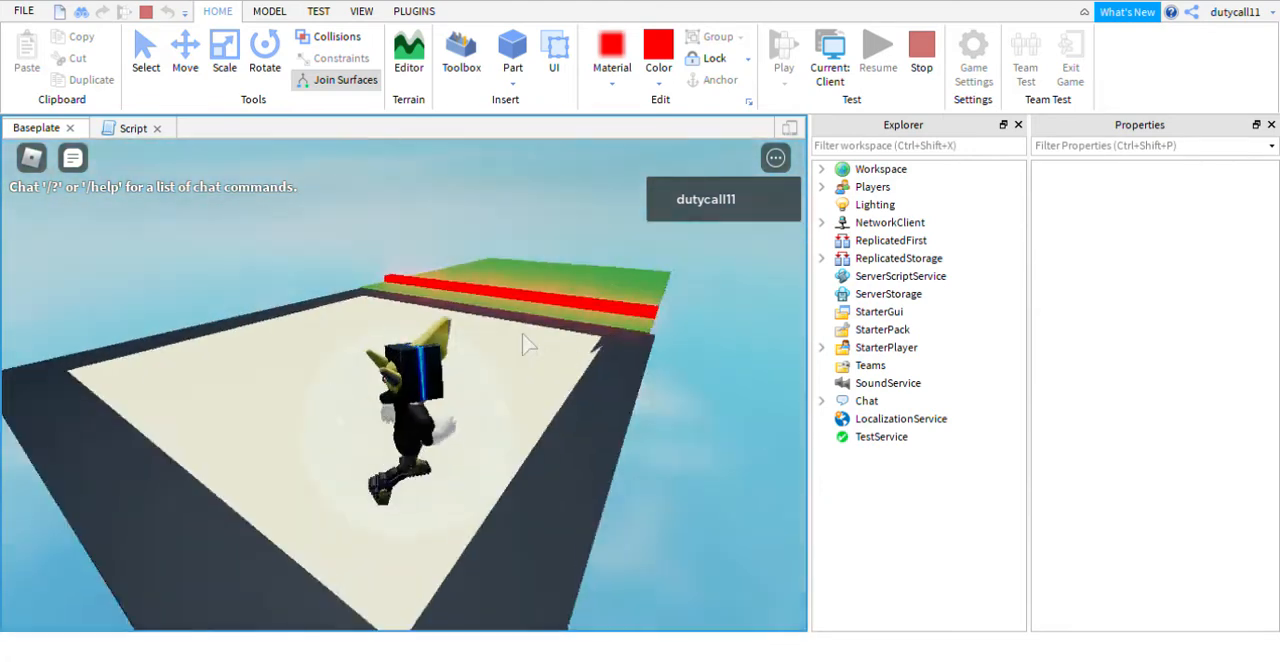
left_click(921, 60)
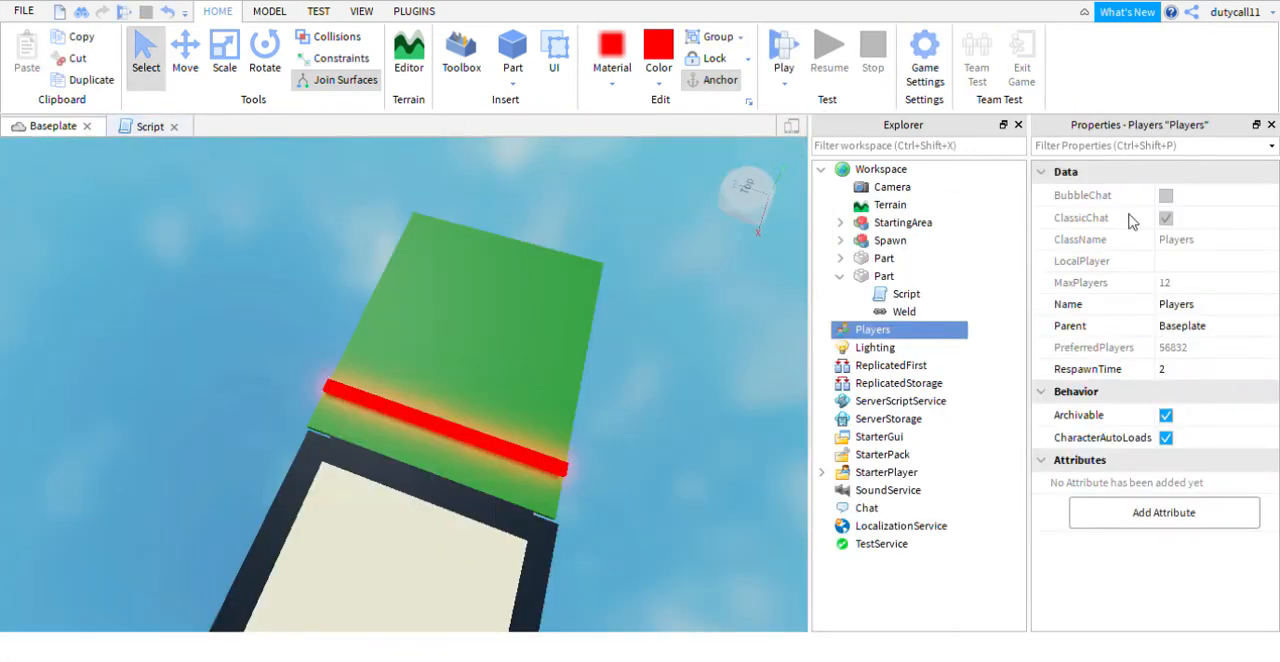
- Duplicate the scripted red neon strip and move the copy along the green floor away from the border to X -105
right_click_drag(737, 363, 697, 360)
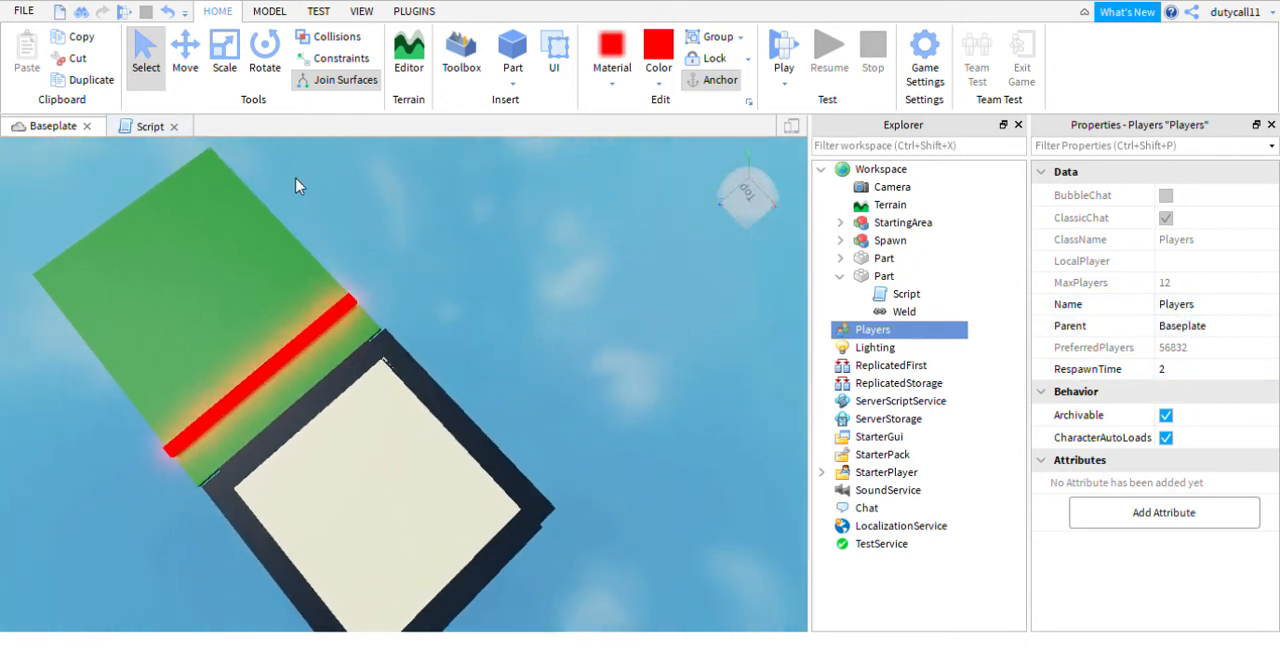
right_click_drag(531, 240, 563, 246)
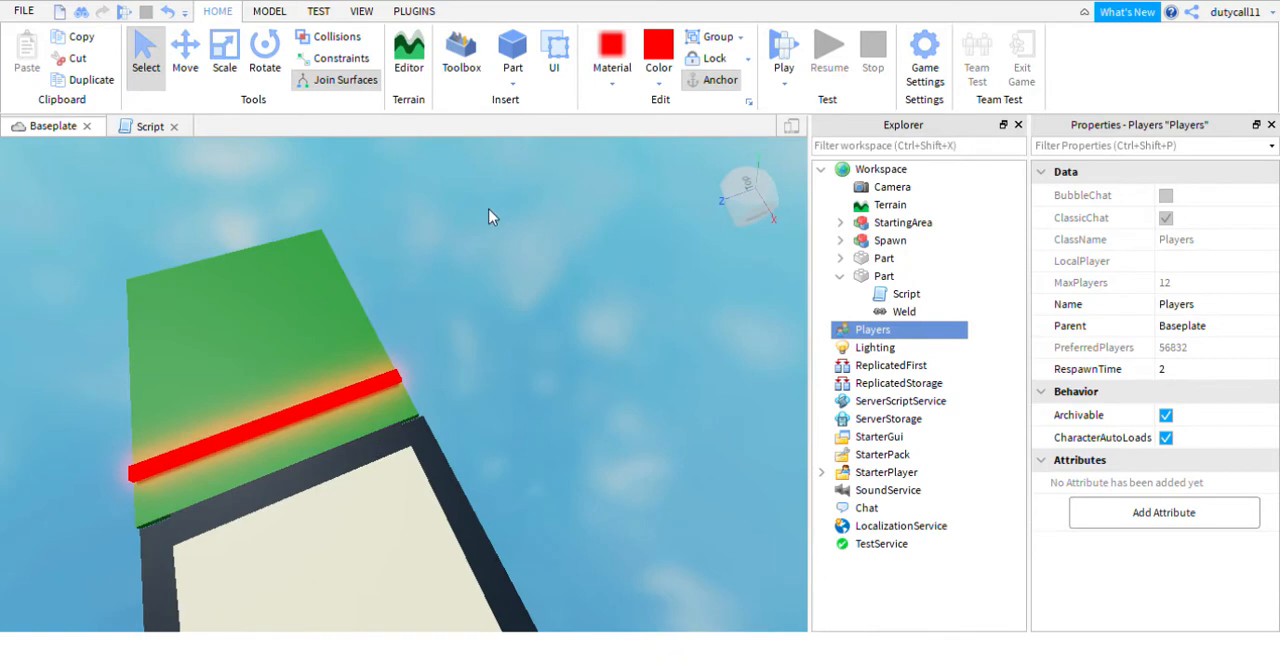
right_click_drag(490, 207, 505, 205)
left_click(840, 276)
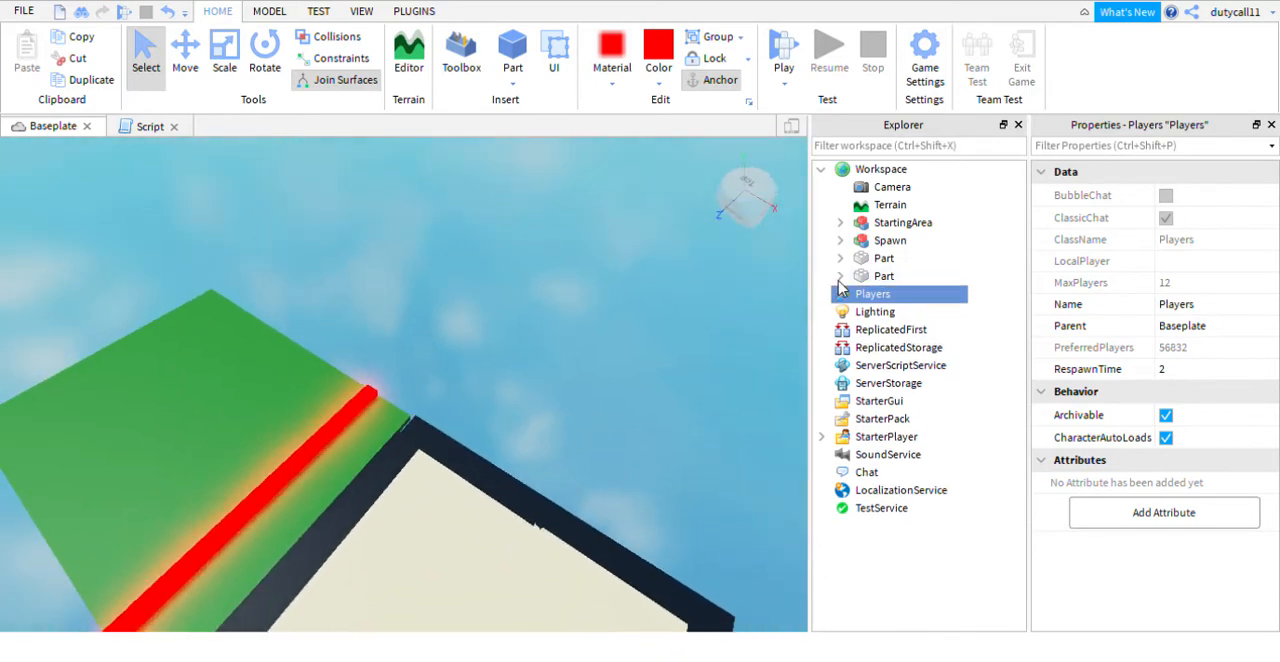
right_click_drag(506, 369, 513, 372)
left_click(420, 409)
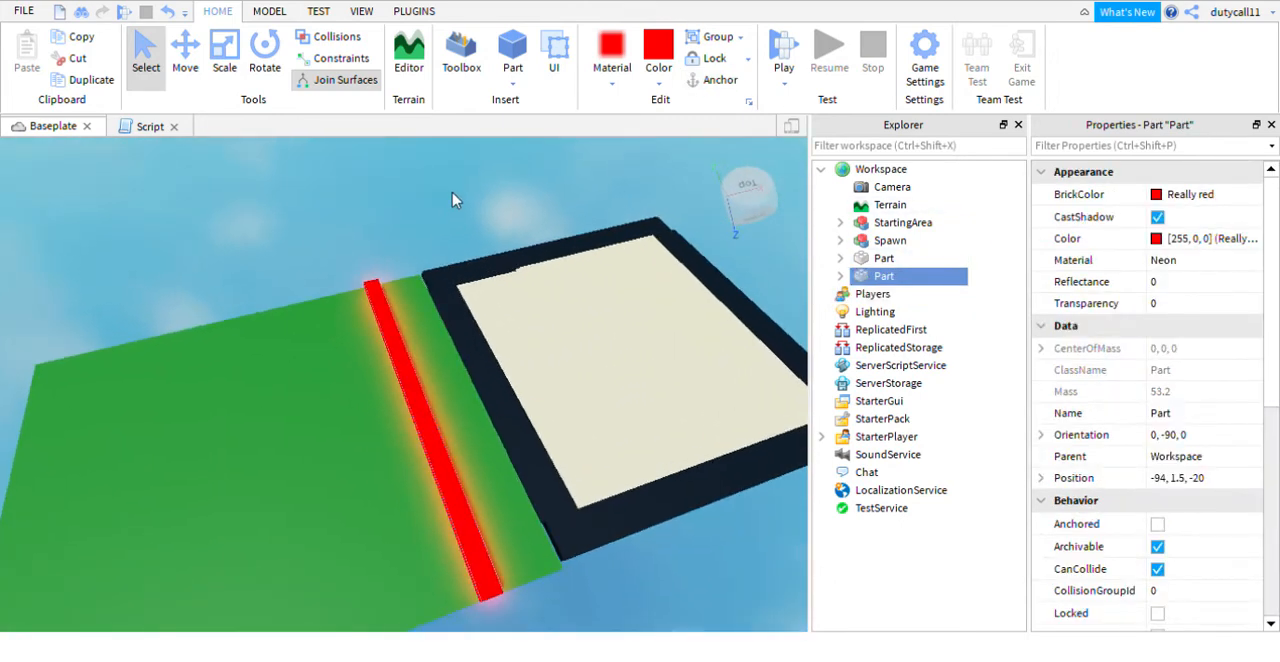
key("ctrl+d")
left_click(185, 55)
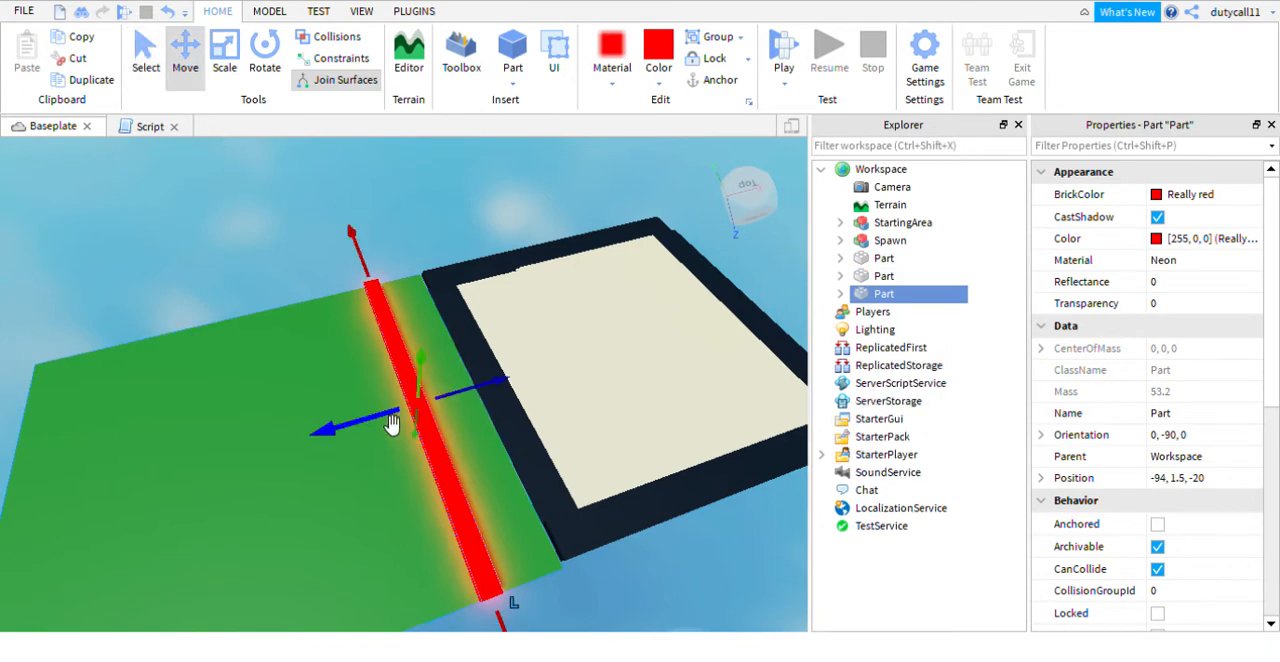
left_click_drag(390, 424, 280, 422)
- Make two more copies of the red strip, spacing them at similar intervals towards the far end of the green floor
right_click_drag(397, 185, 394, 190)
key("ctrl+d")
left_click_drag(357, 352, 281, 369)
right_click_drag(386, 191, 386, 194)
key("ctrl+d")
left_click_drag(366, 302, 296, 292)
left_click(532, 178)
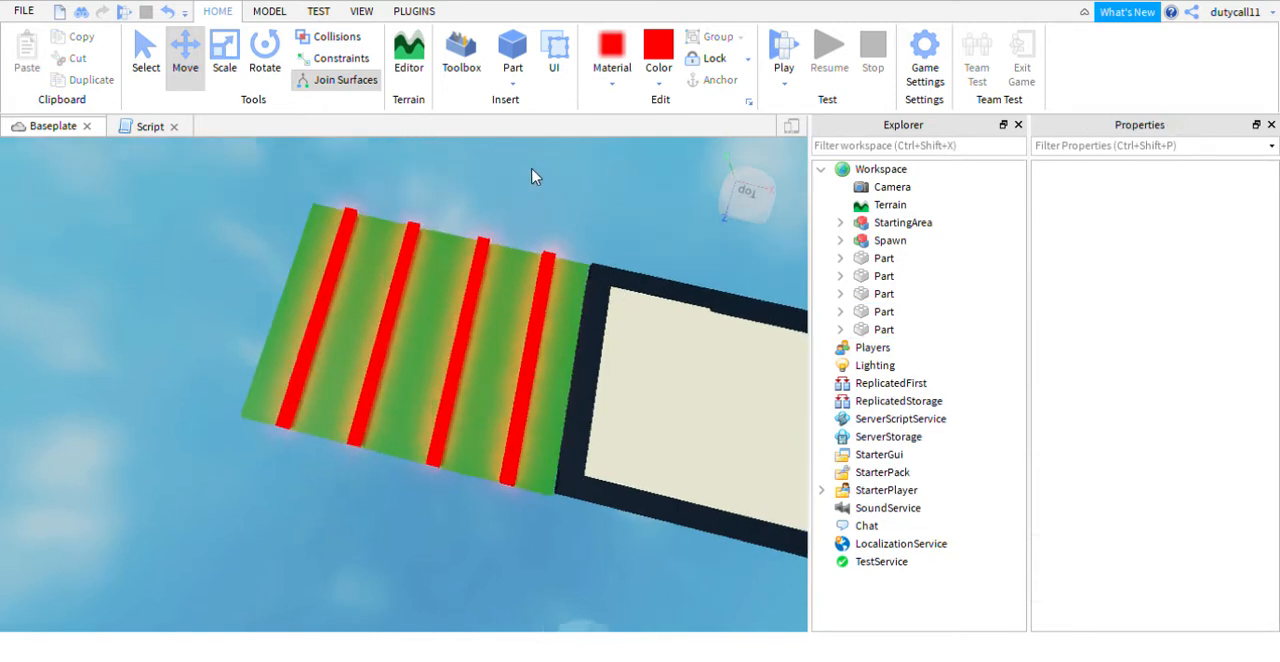
right_click_drag(532, 178, 532, 178)
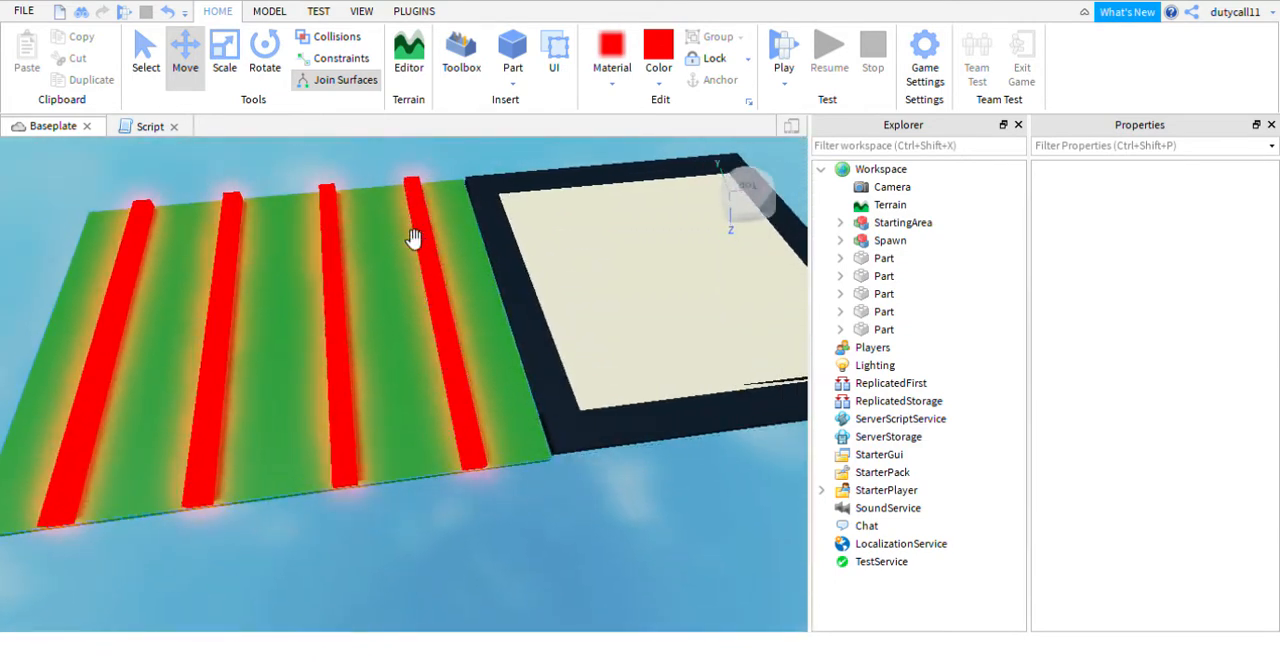
- Move the second and third red strips to X -96 and X -98 so they join the first into one wide band
left_click(337, 303)
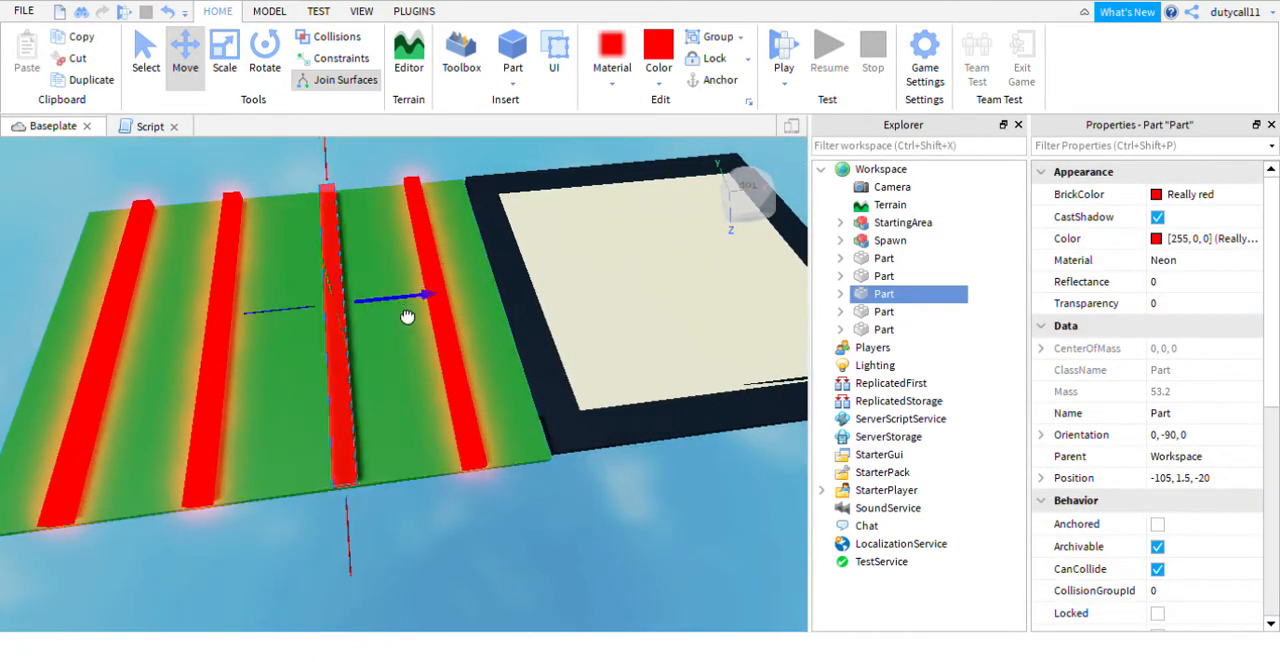
left_click_drag(408, 317, 481, 307)
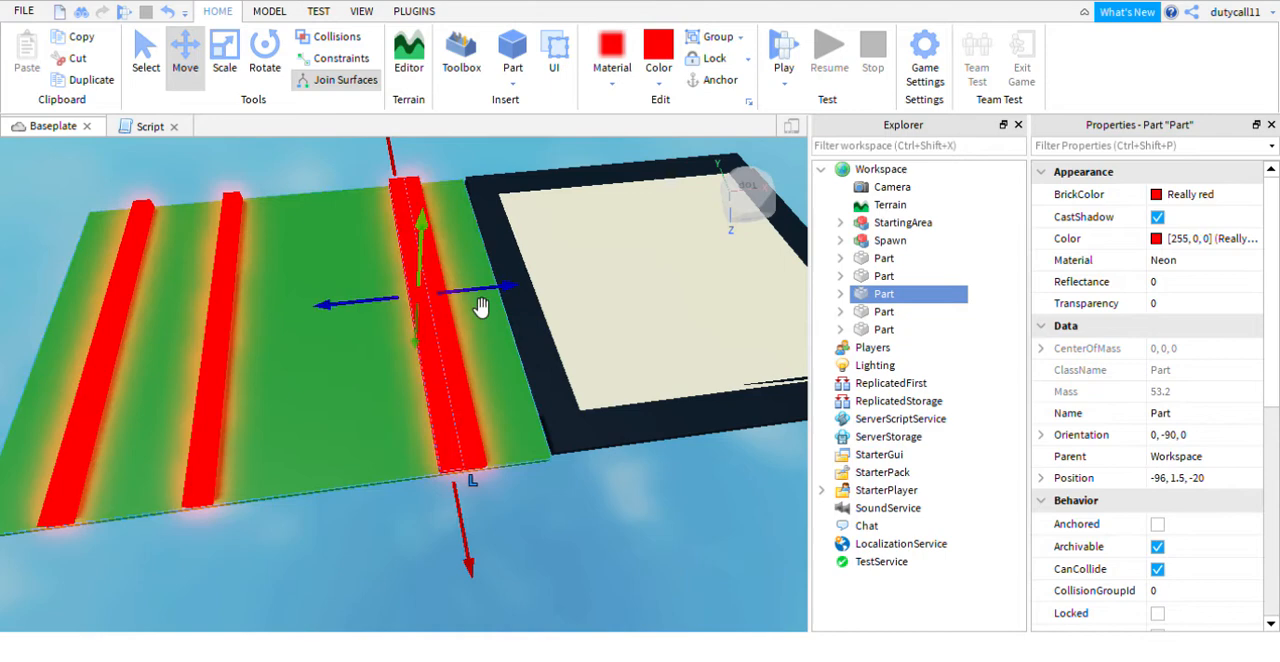
left_click(232, 305)
left_click_drag(300, 320, 471, 326)
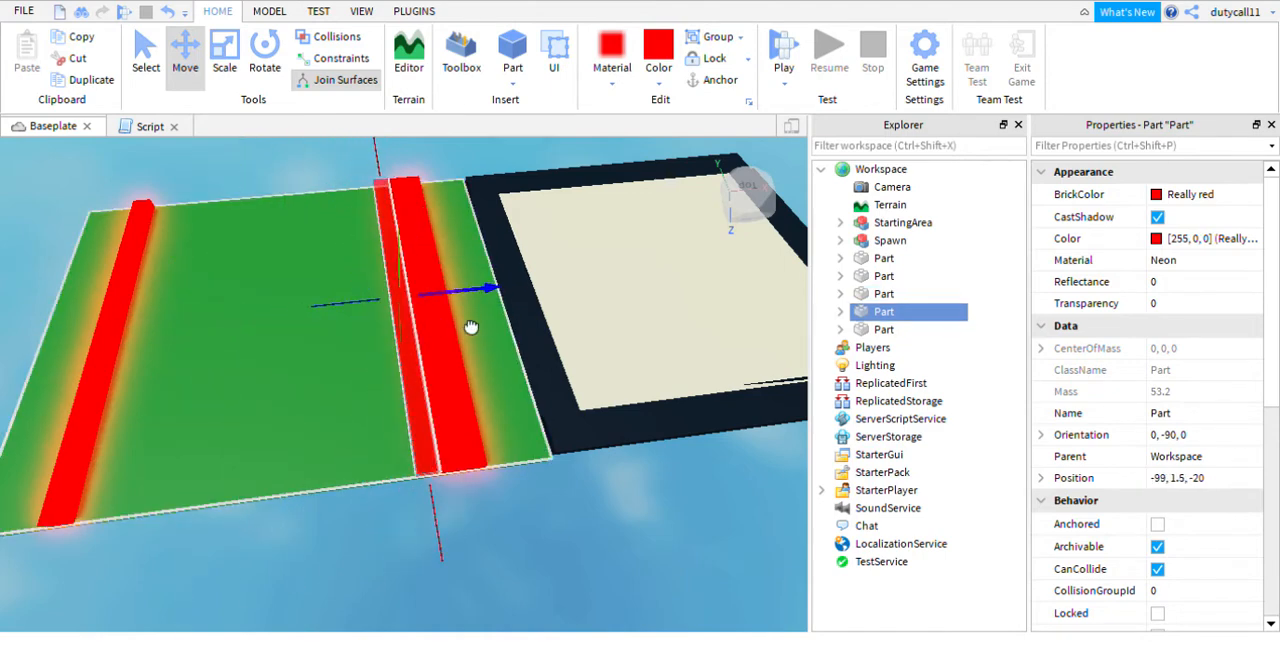
left_click(530, 162)
- Playtest the wide red band by walking the character into it, and stop the test
scroll(530, 162, "down", 5)
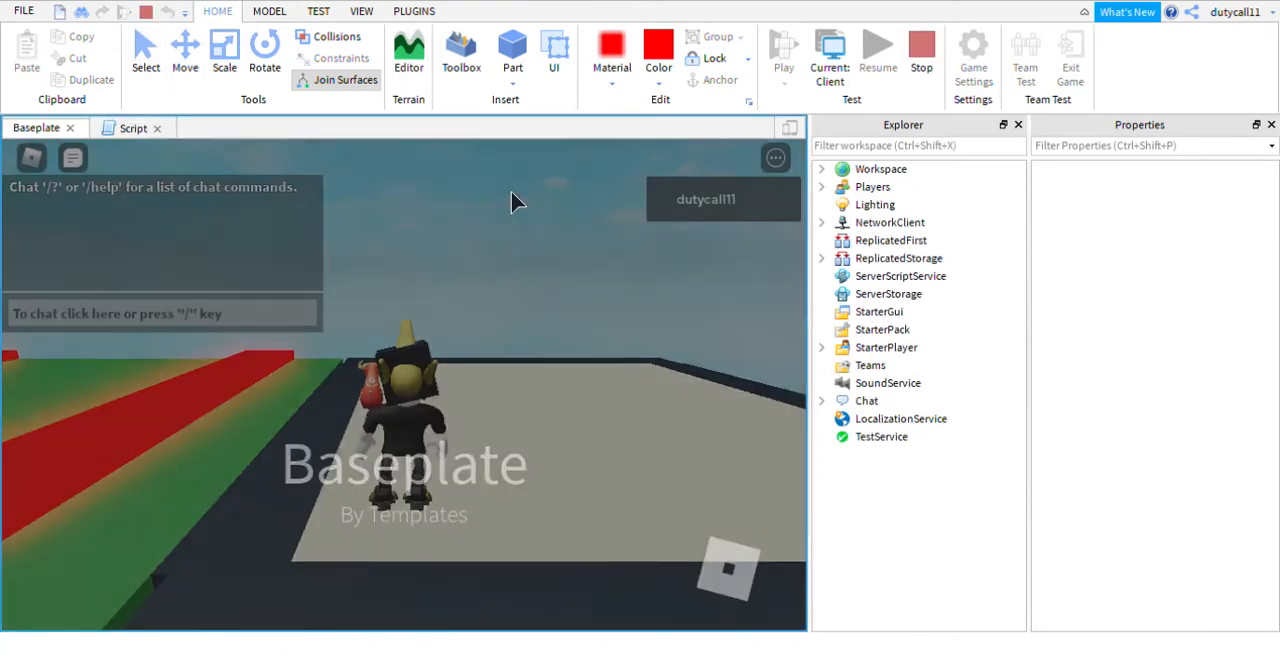
right_click_drag(511, 193, 480, 244)
key("w")
key("w")
right_click_drag(480, 245, 480, 245)
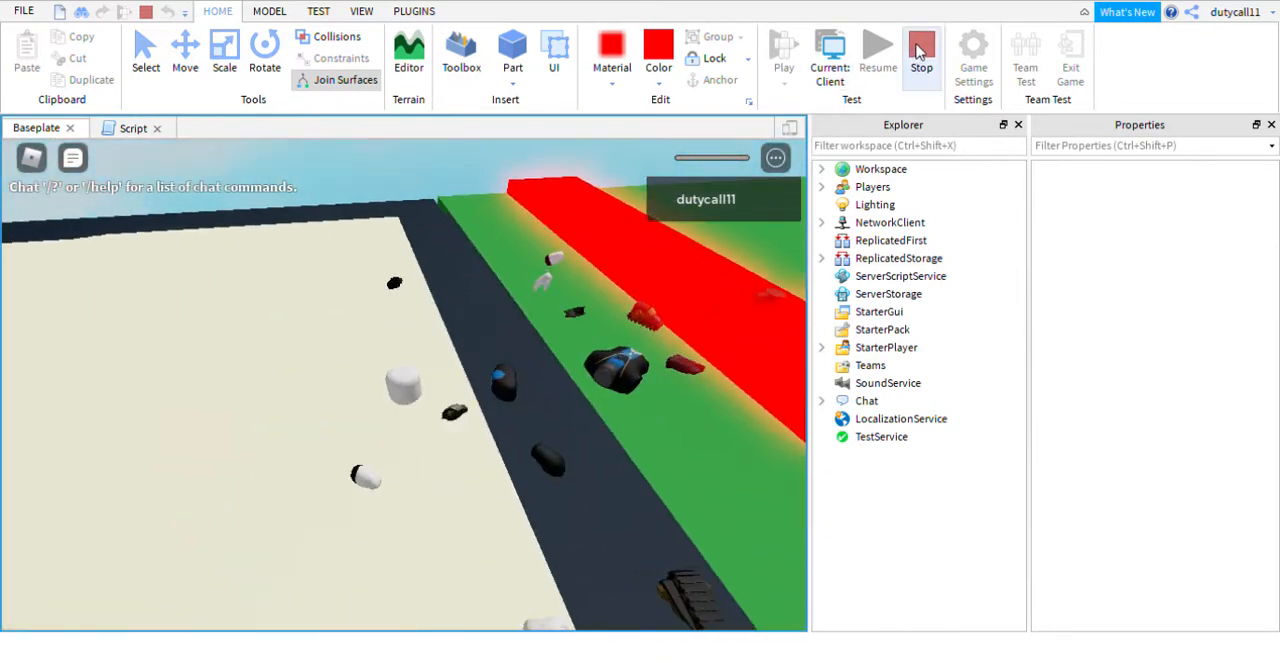
key("shift+F5")
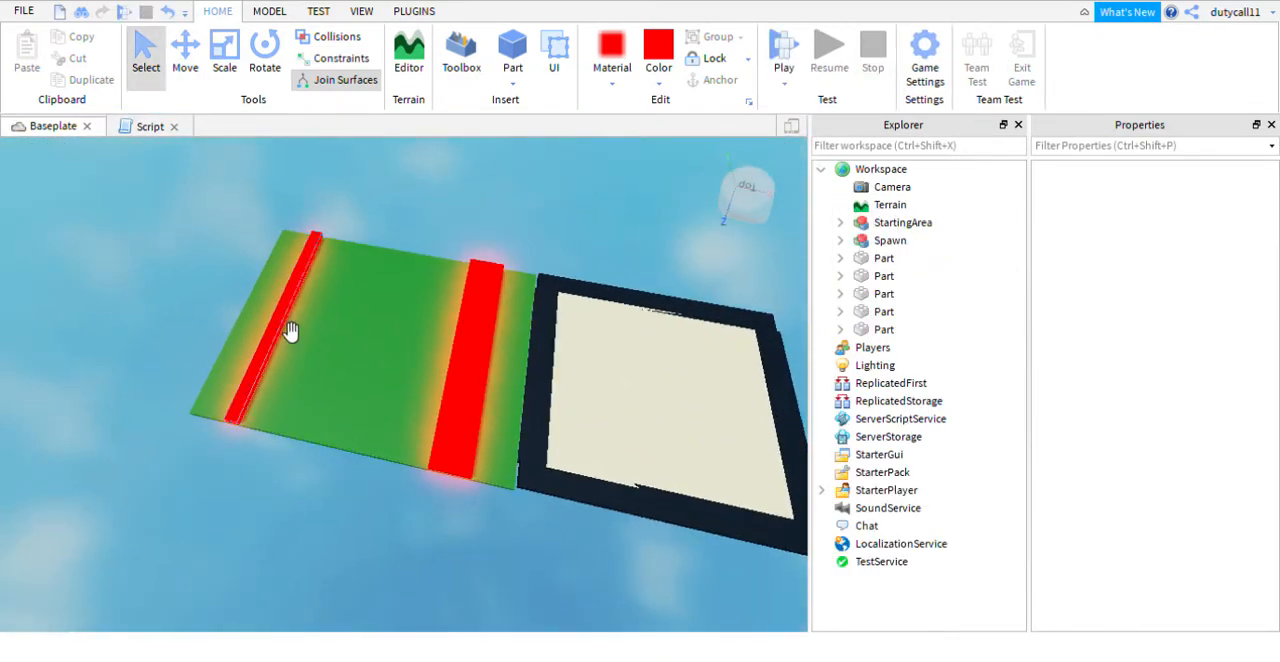
- Move the farthest red strip to X -100 so it joins the other strips in one wider band
left_click(290, 331)
left_click(185, 55)
left_click_drag(337, 334, 503, 371)
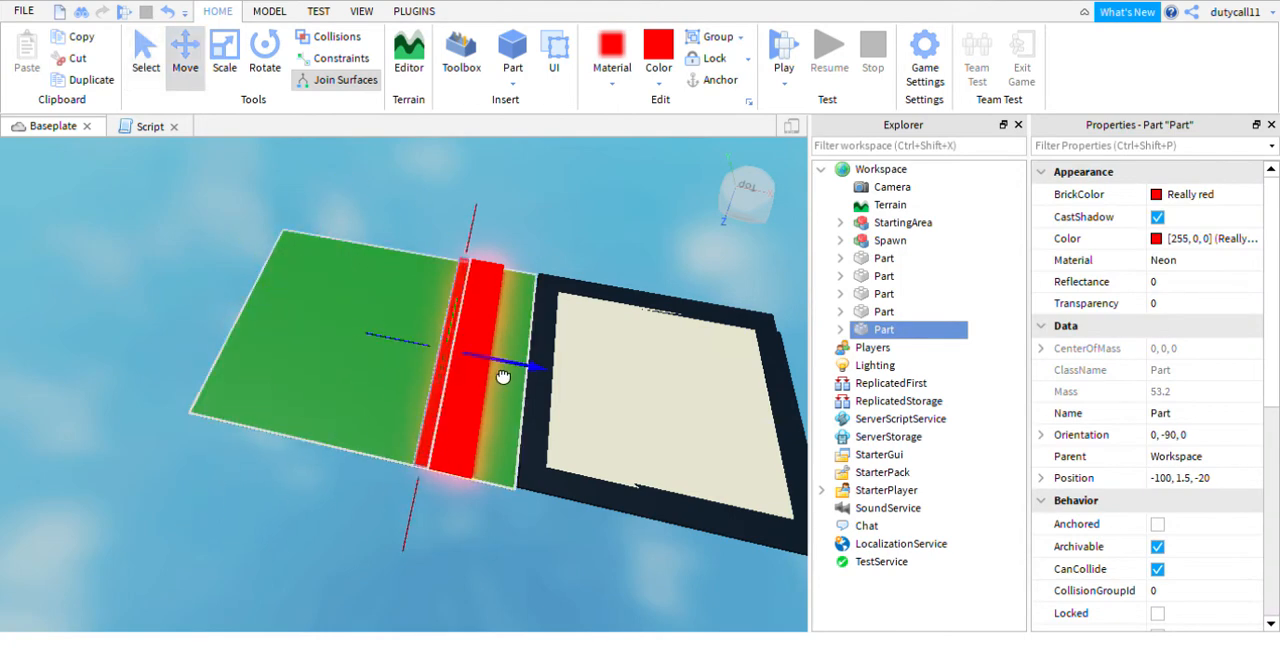
right_click_drag(516, 338, 337, 309)
scroll(337, 309, "up", 3)
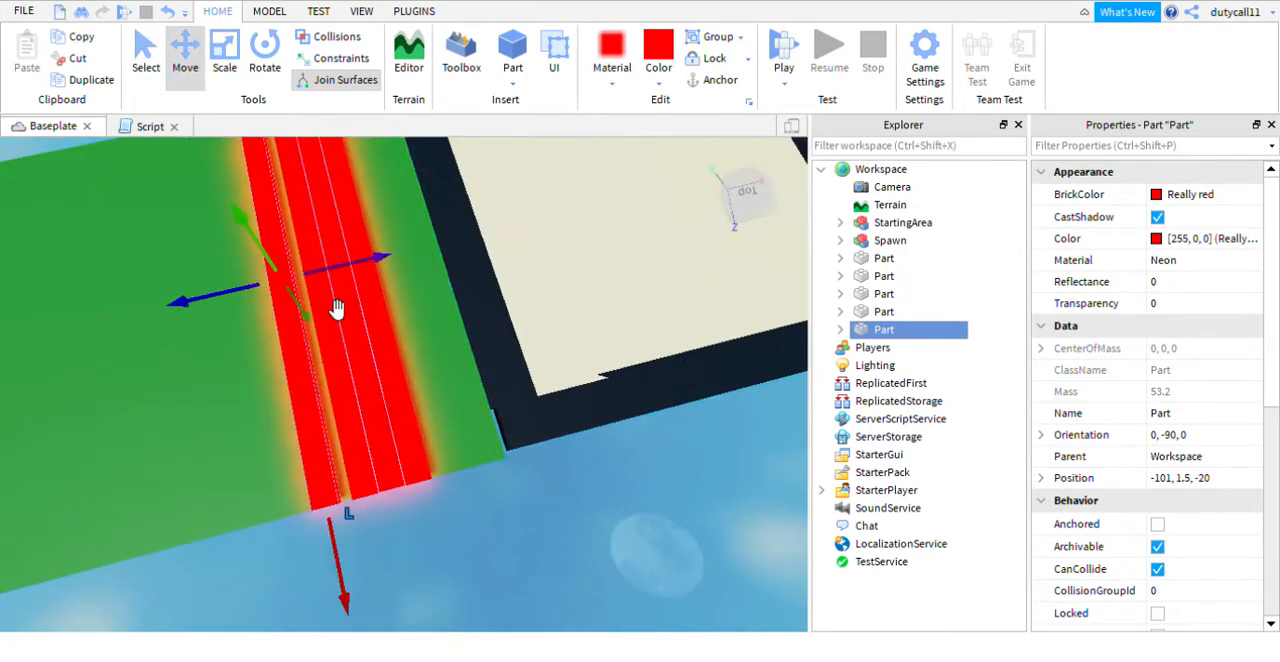
left_click_drag(337, 284, 432, 205)
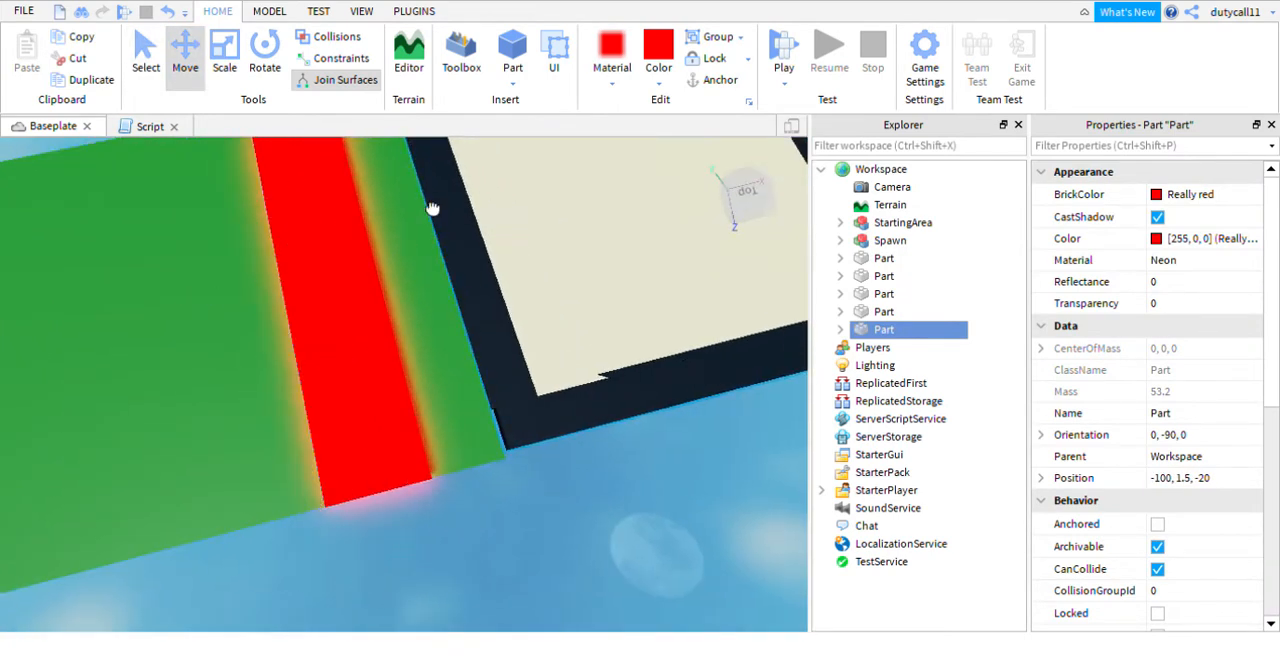
- Playtest the widened red band by trying to cross it with the character, and stop the test
left_click(656, 263)
left_click(784, 67)
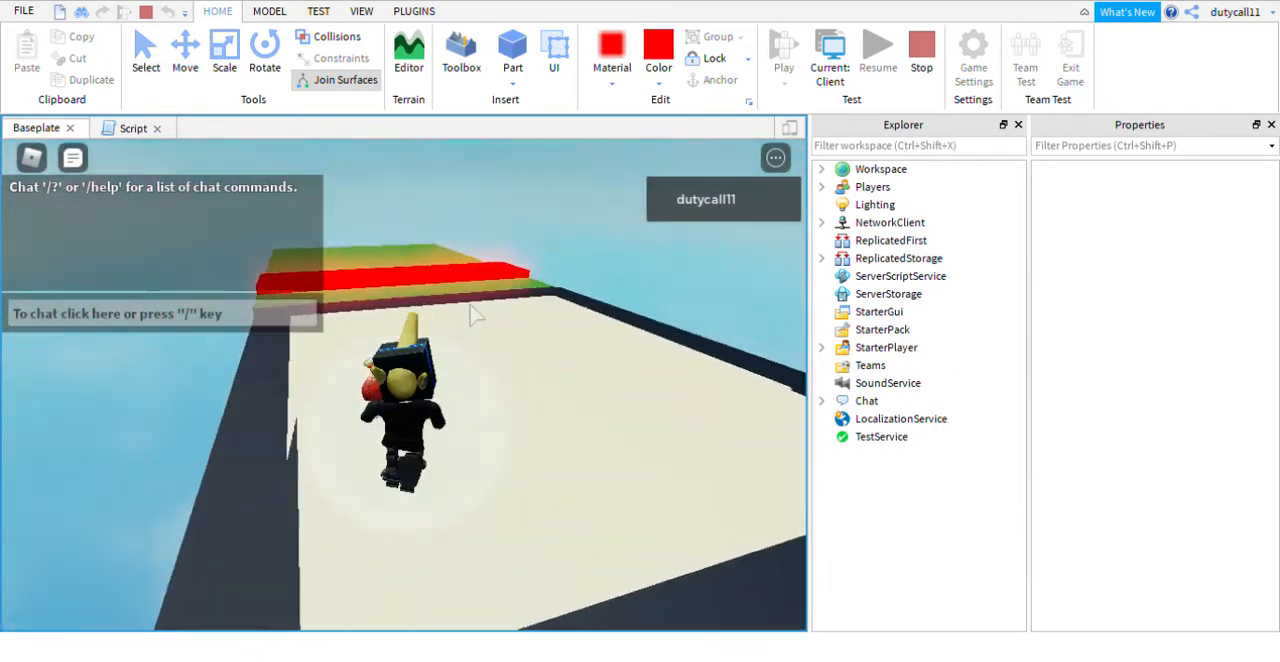
key("w")
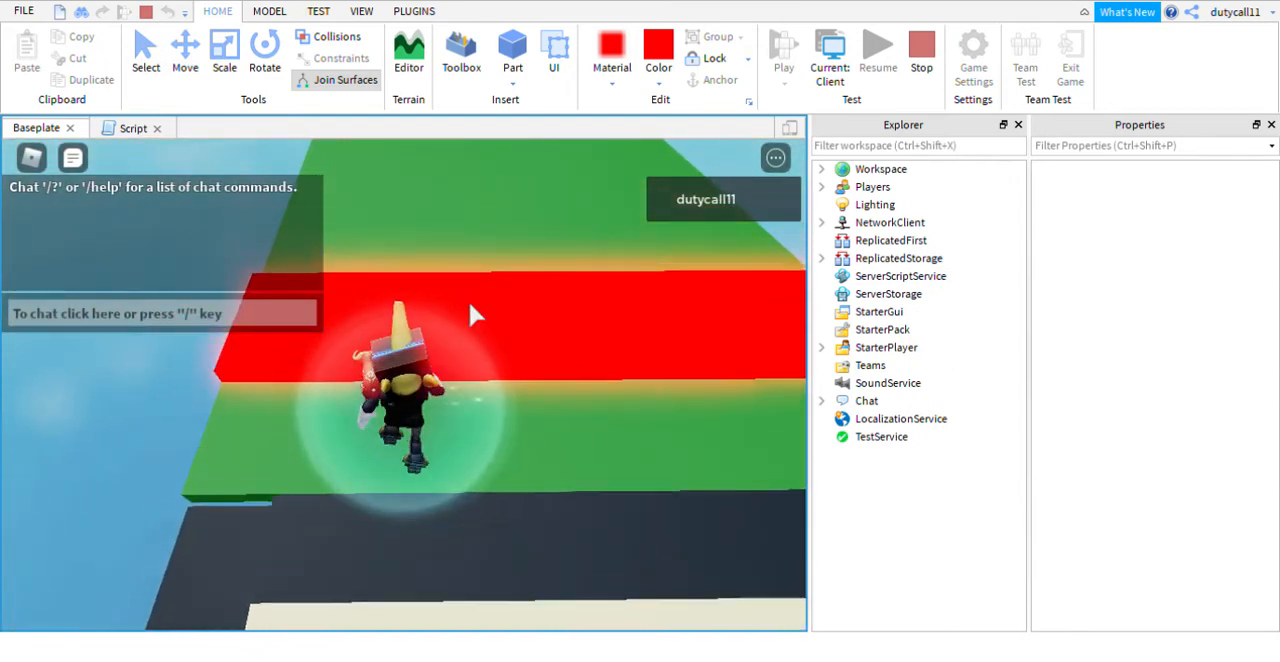
right_click_drag(470, 303, 470, 303)
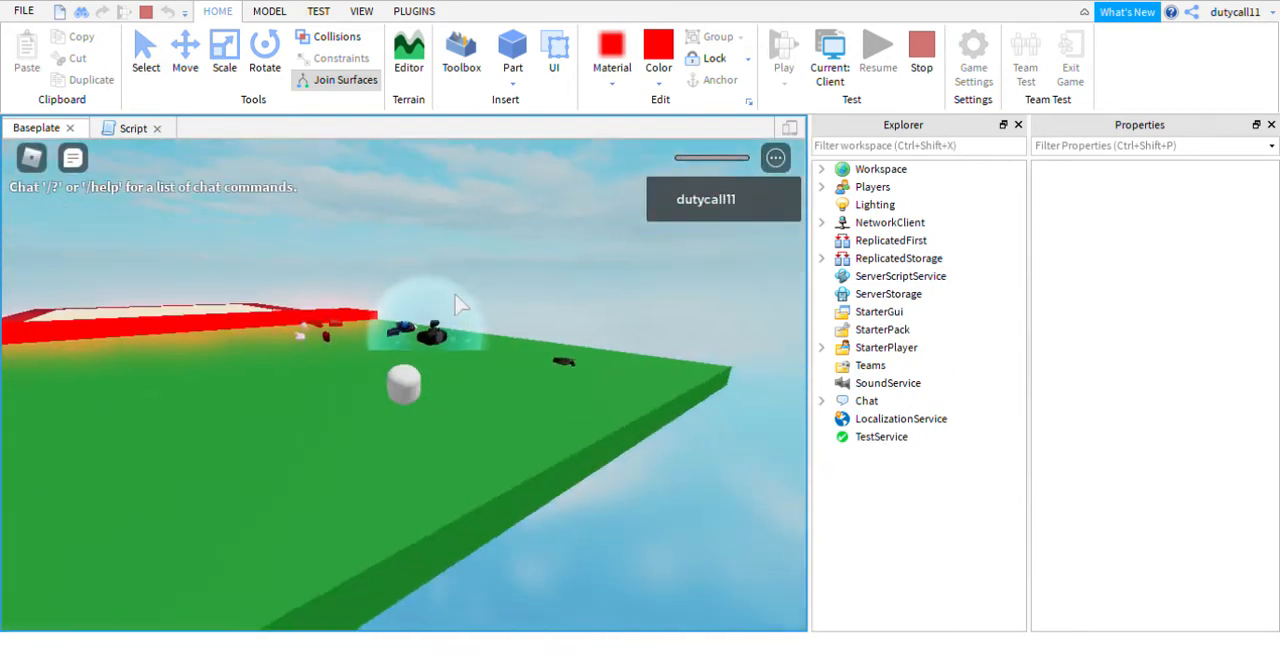
left_click(908, 68)
- Spread the four red strips out again at even intervals along the green floor, with the second strip at X -105
right_click_drag(314, 306, 314, 306)
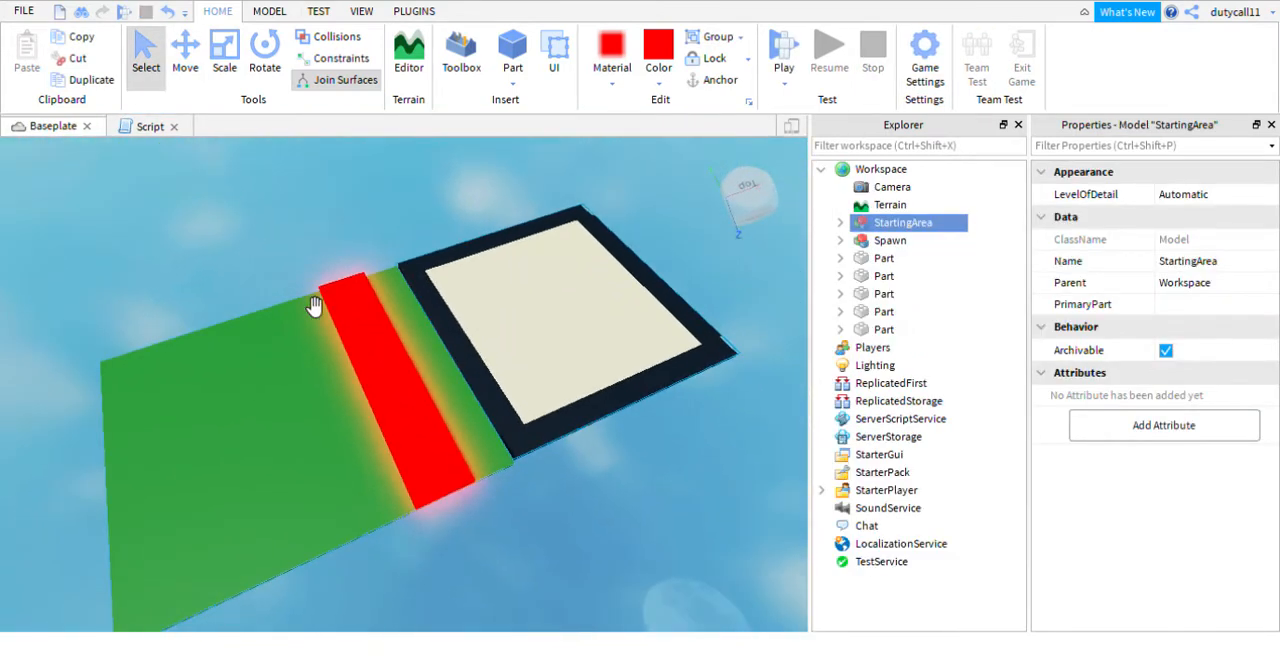
left_click(330, 300)
mouse_move(365, 400)
left_mouse_down()
mouse_move(165, 480)
mouse_move(252, 445)
left_mouse_up()
left_click_drag(403, 386, 340, 410)
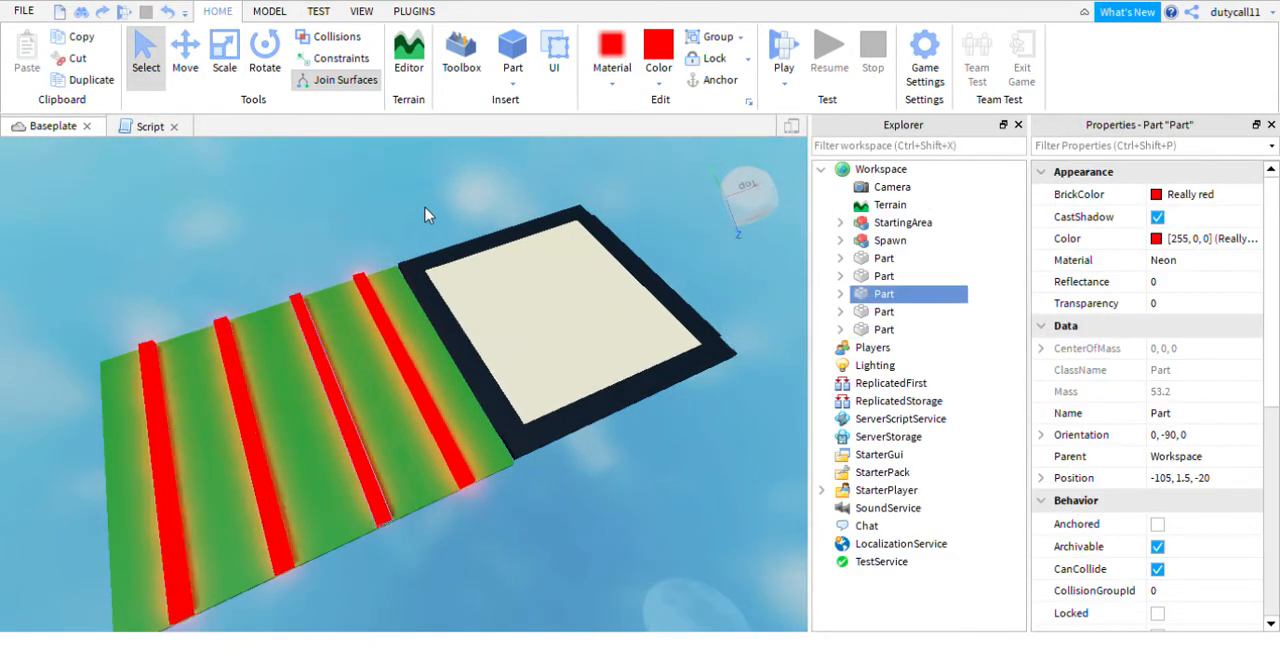
- Playtest the spaced strips by jumping the character over them to the far end of the green floor, and stop the test
right_click_drag(410, 188, 412, 188)
key("w")
scroll(419, 195, "down", 3)
left_click(781, 68)
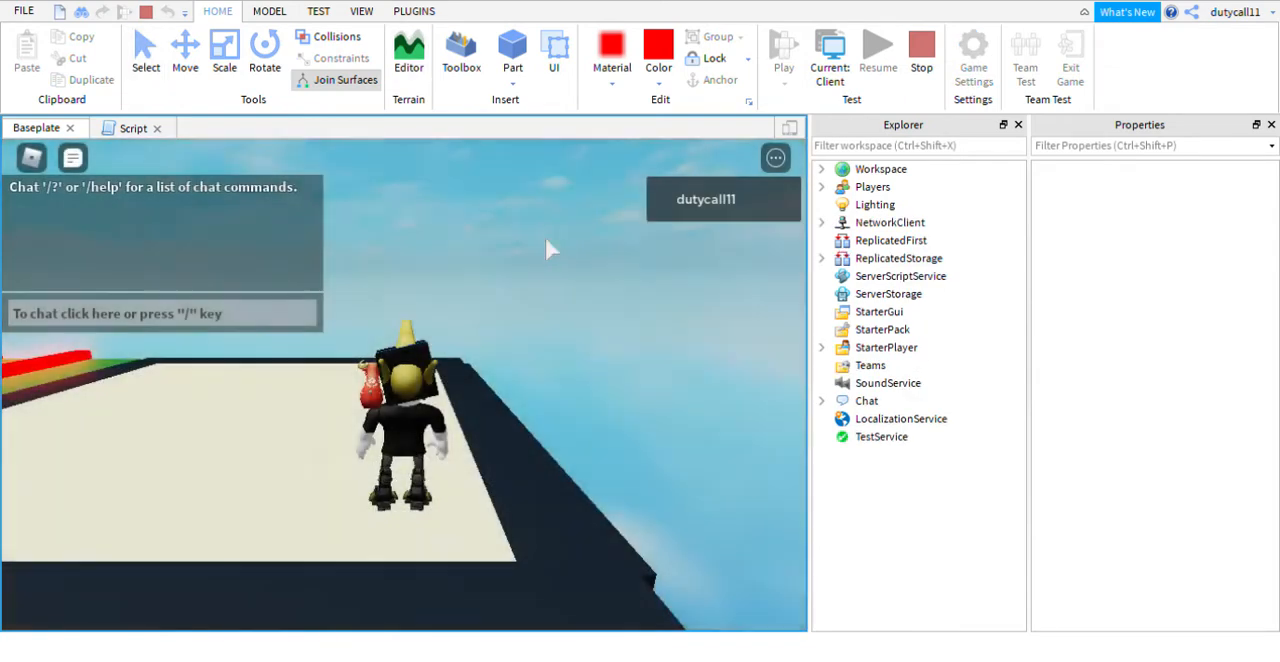
right_click_drag(545, 237, 532, 245)
key("w")
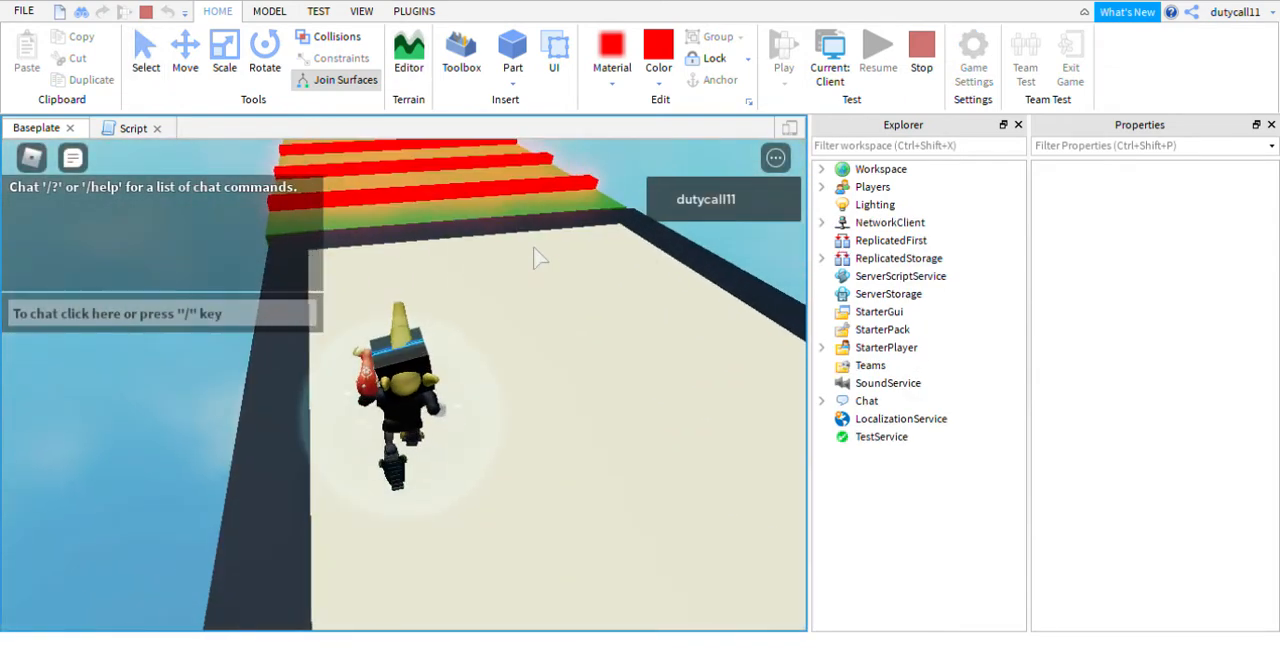
key("w")
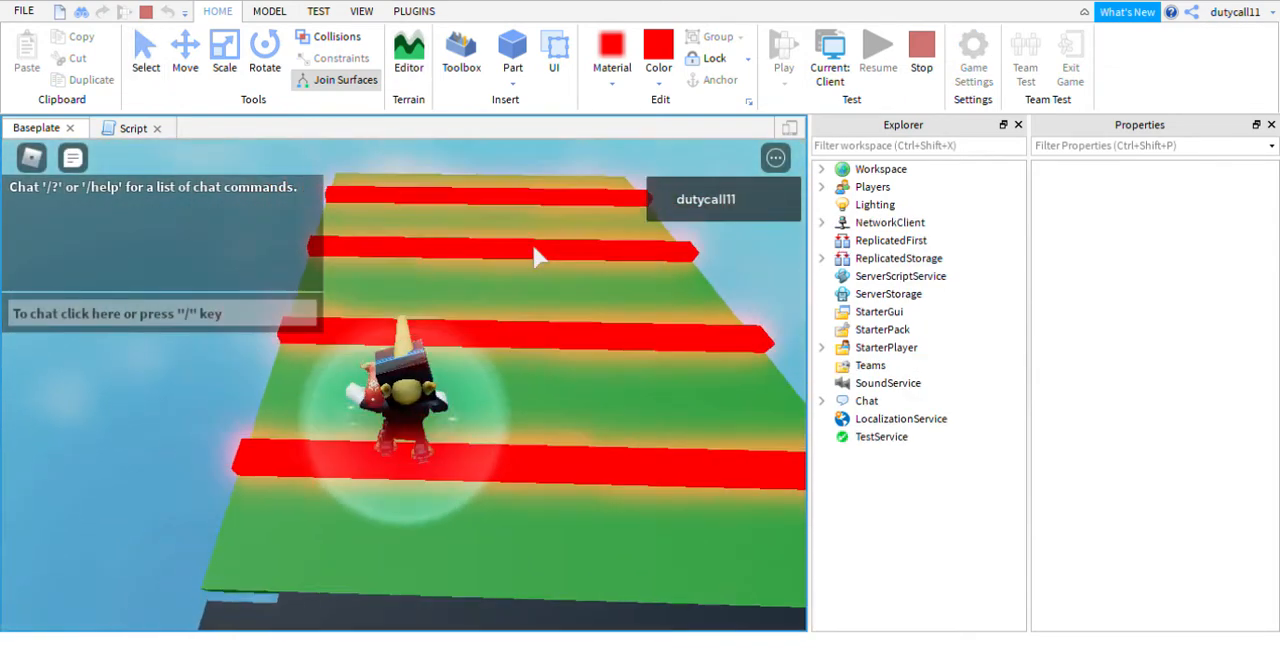
key("w")
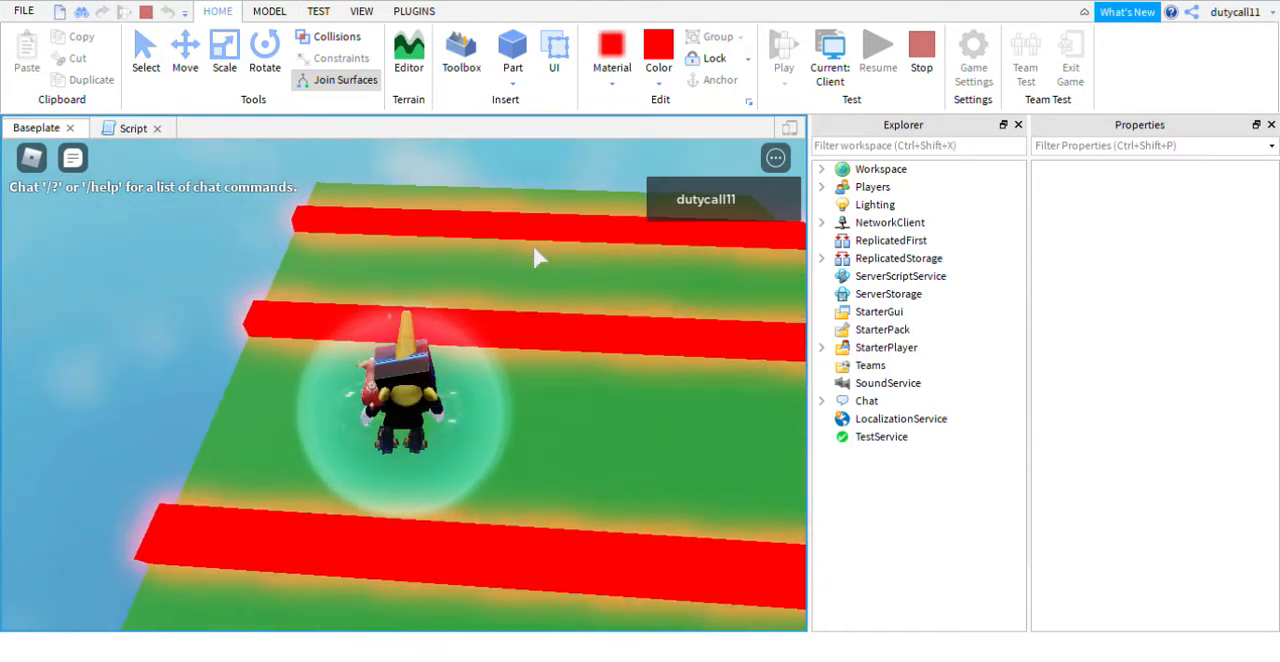
key("w")
key("space")
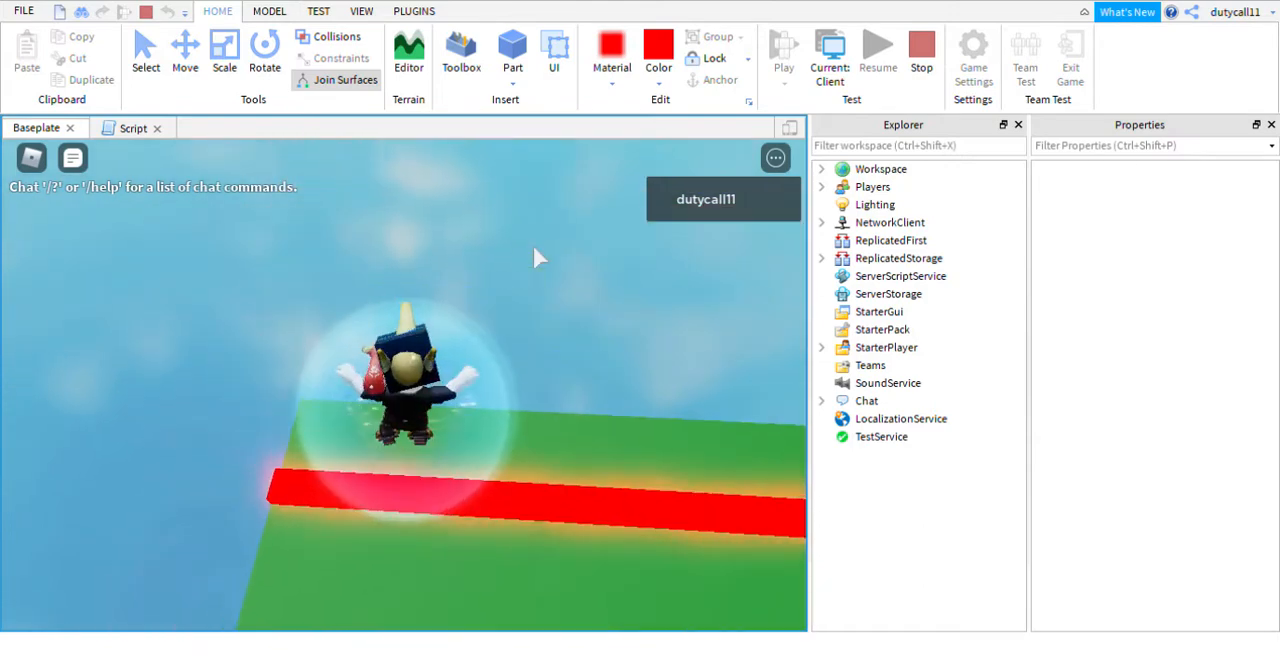
key("w")
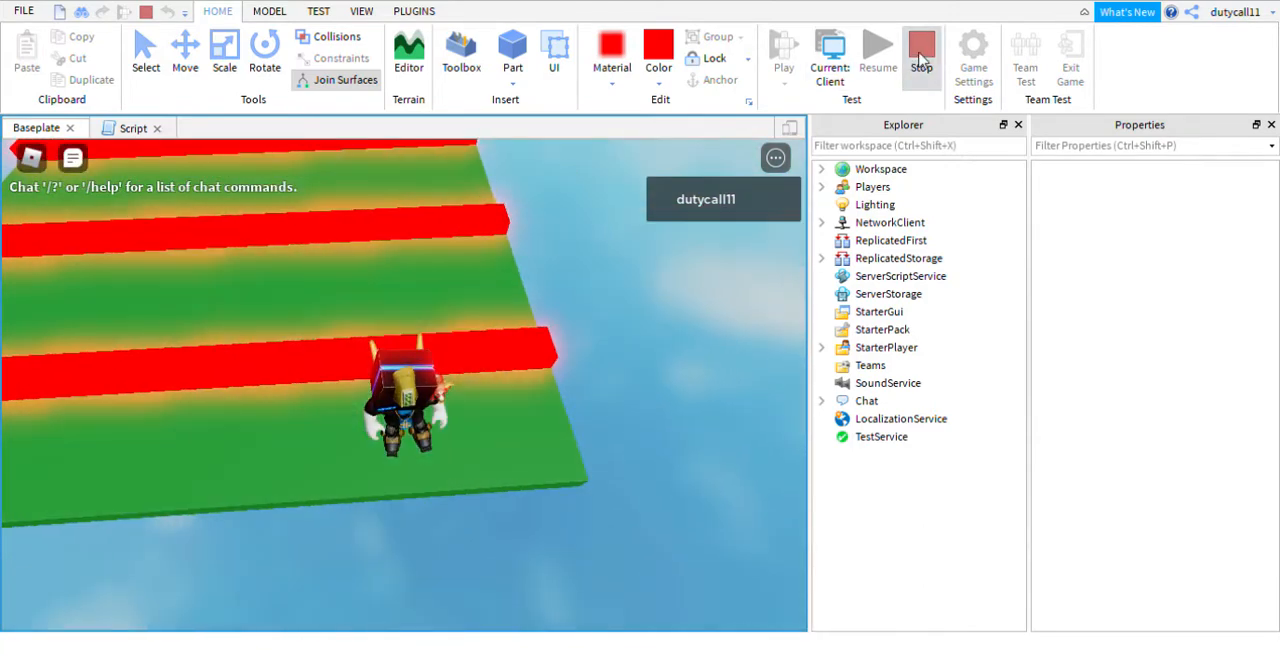
left_click(921, 67)
- Group the green floor and its four red strips into one model and name it ObstacleOne
right_click_drag(554, 428, 553, 434)
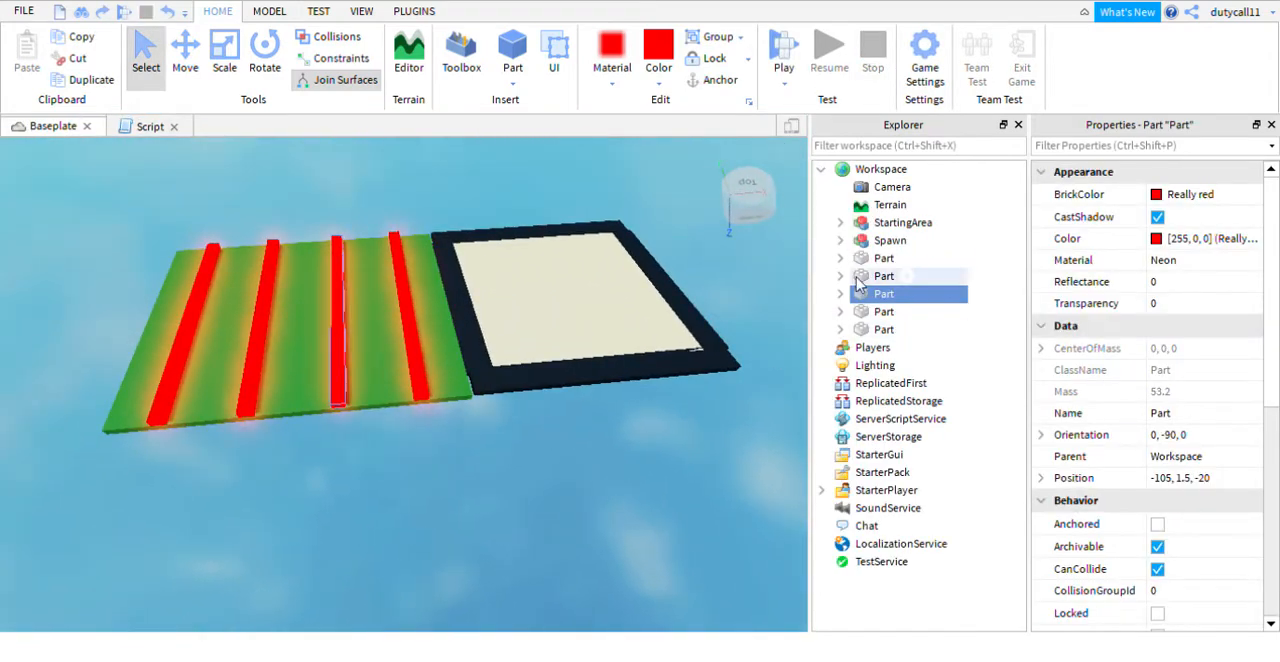
left_click(884, 261)
left_click(884, 329, "shift")
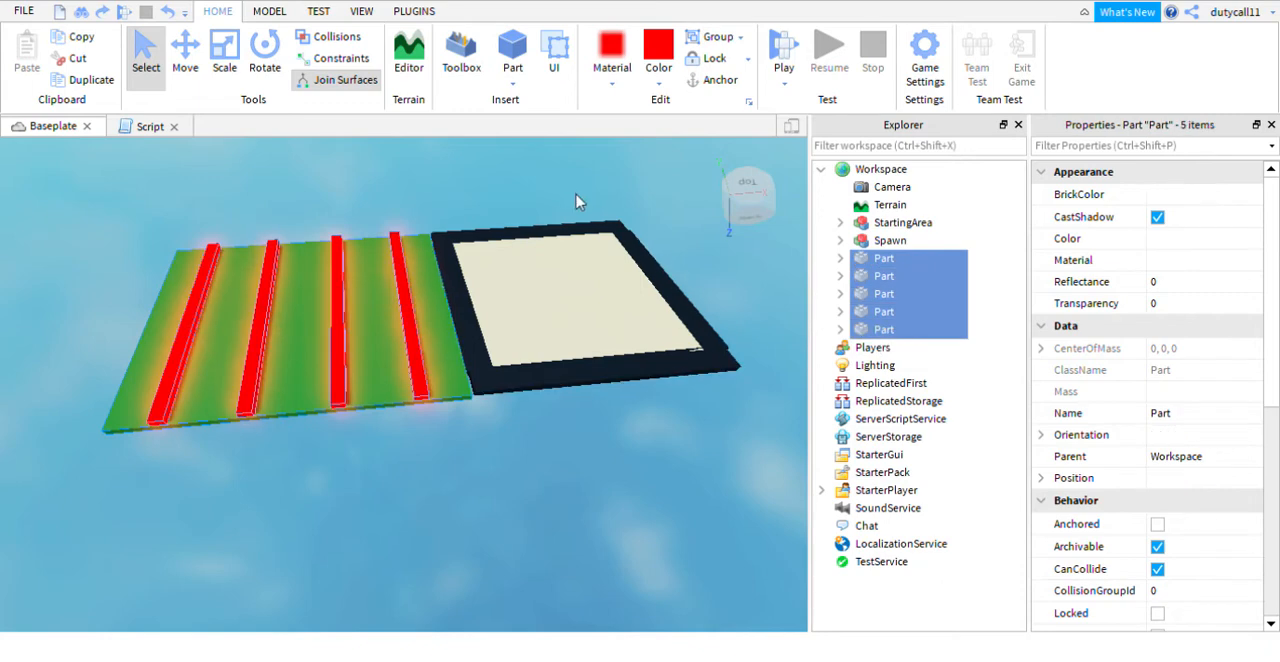
right_click_drag(580, 200, 572, 198)
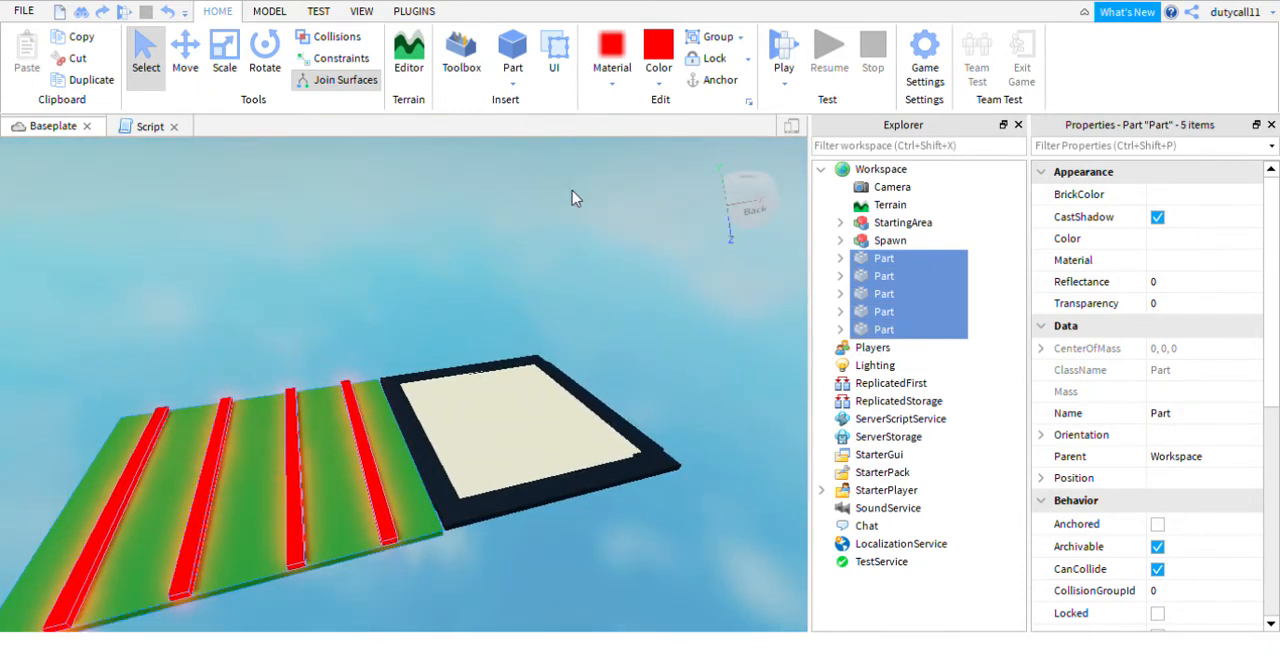
key("ctrl+g")
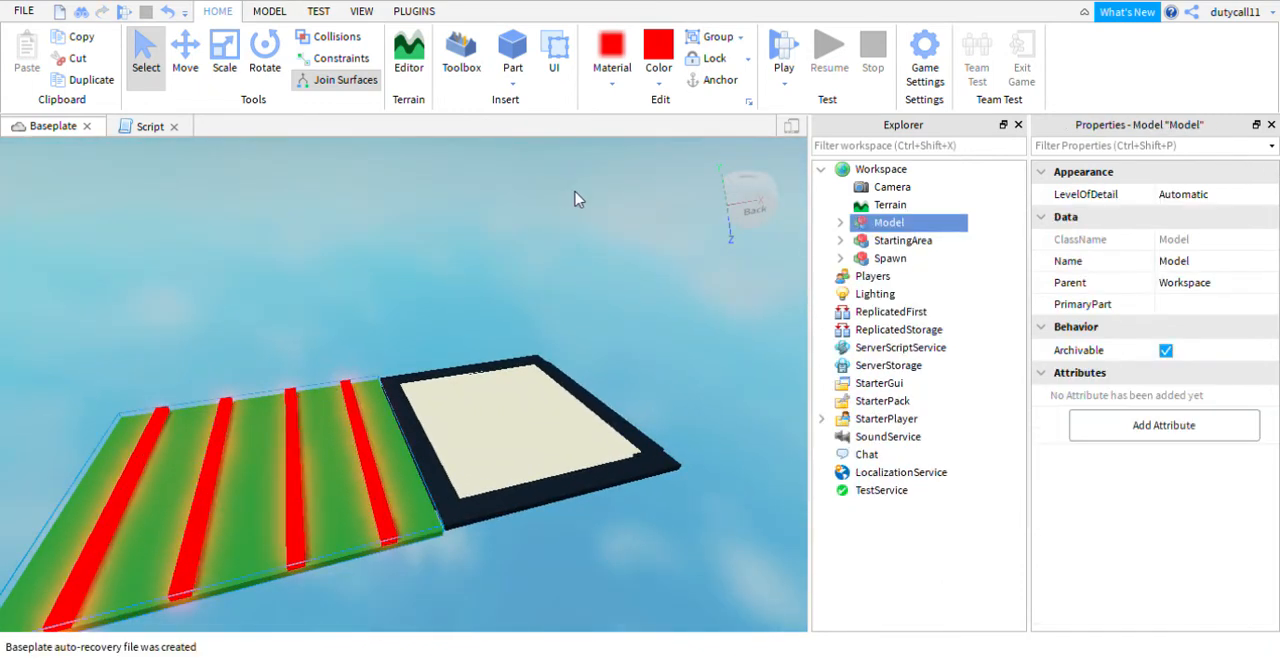
double_click(897, 224)
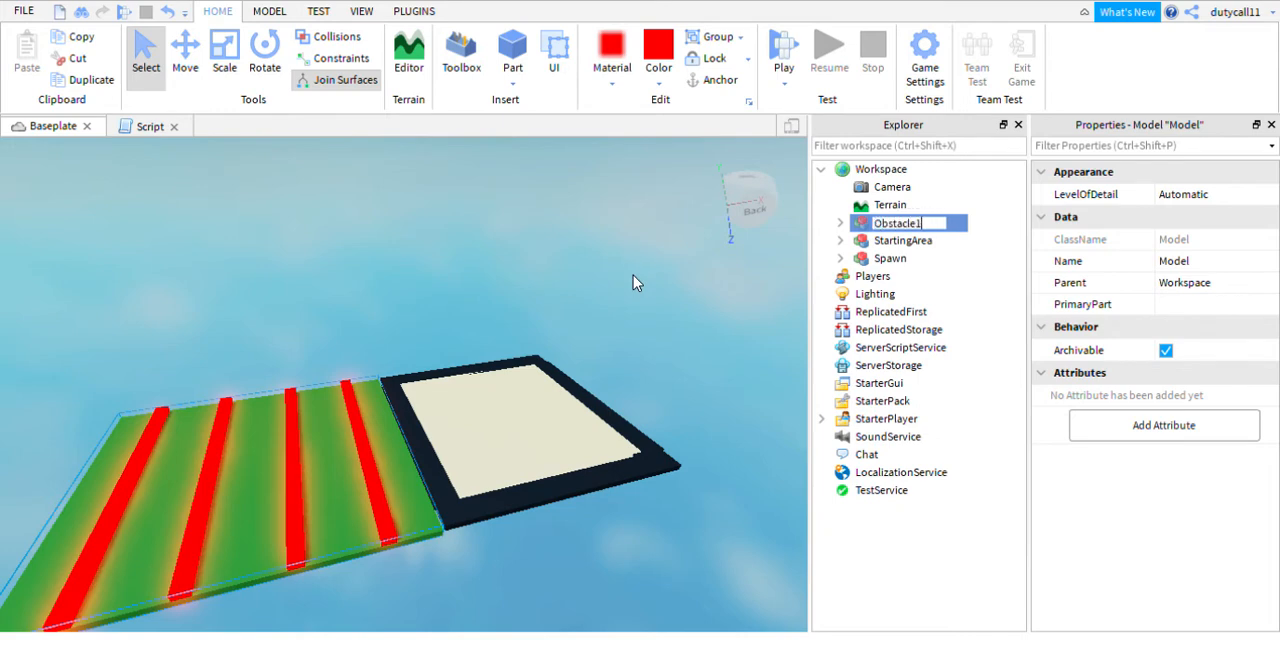
left_click(471, 274)
key("s")
key("a")
right_click_drag(472, 275, 478, 284)
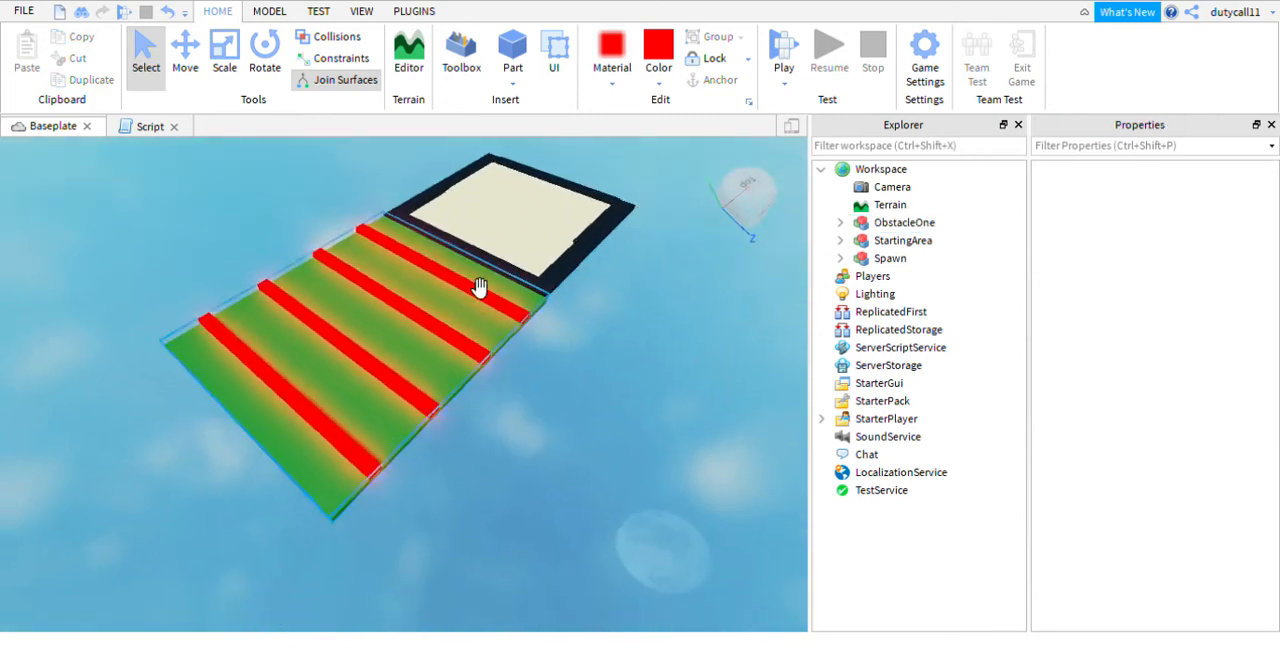
- Duplicate the StartingArea model and move the copy along X to adjoin the far end of the green floor
left_click(852, 222)
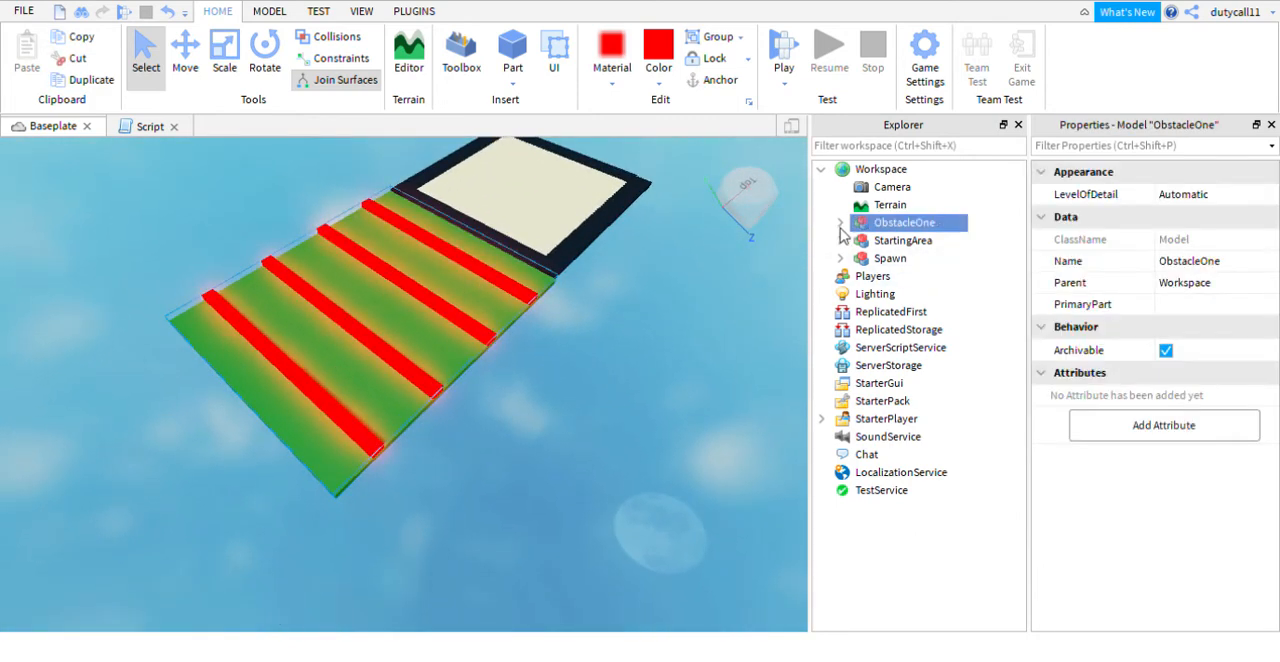
left_click(671, 405)
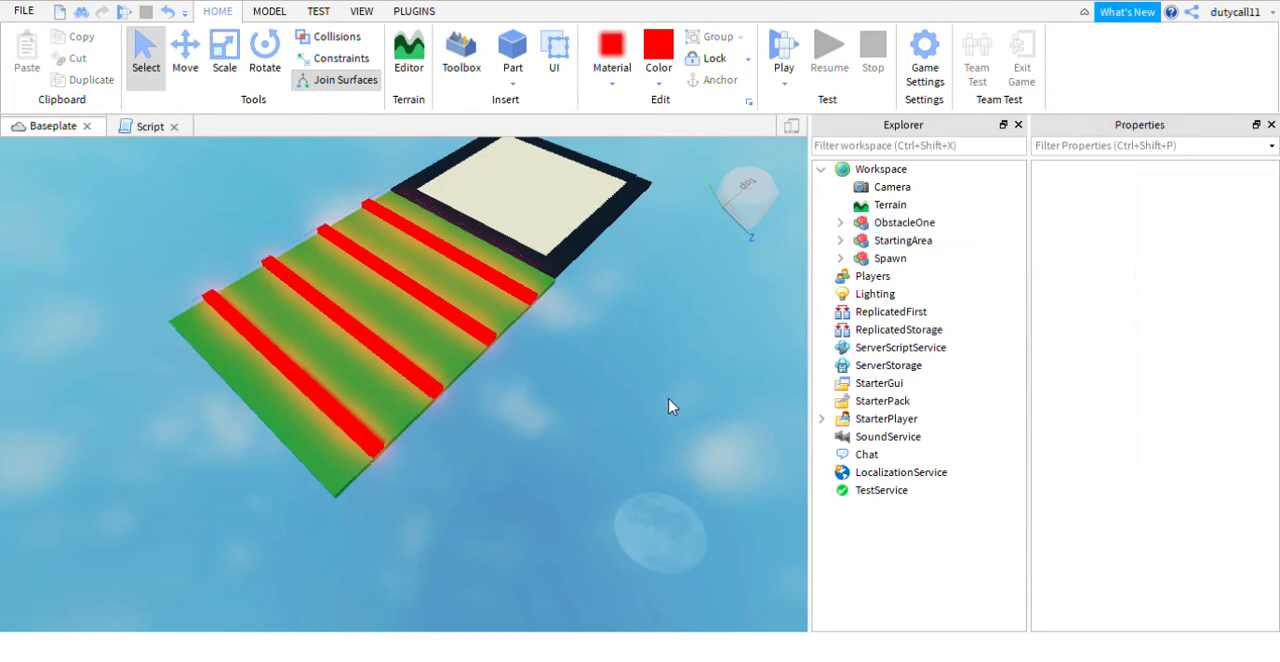
right_click_drag(671, 405, 660, 397)
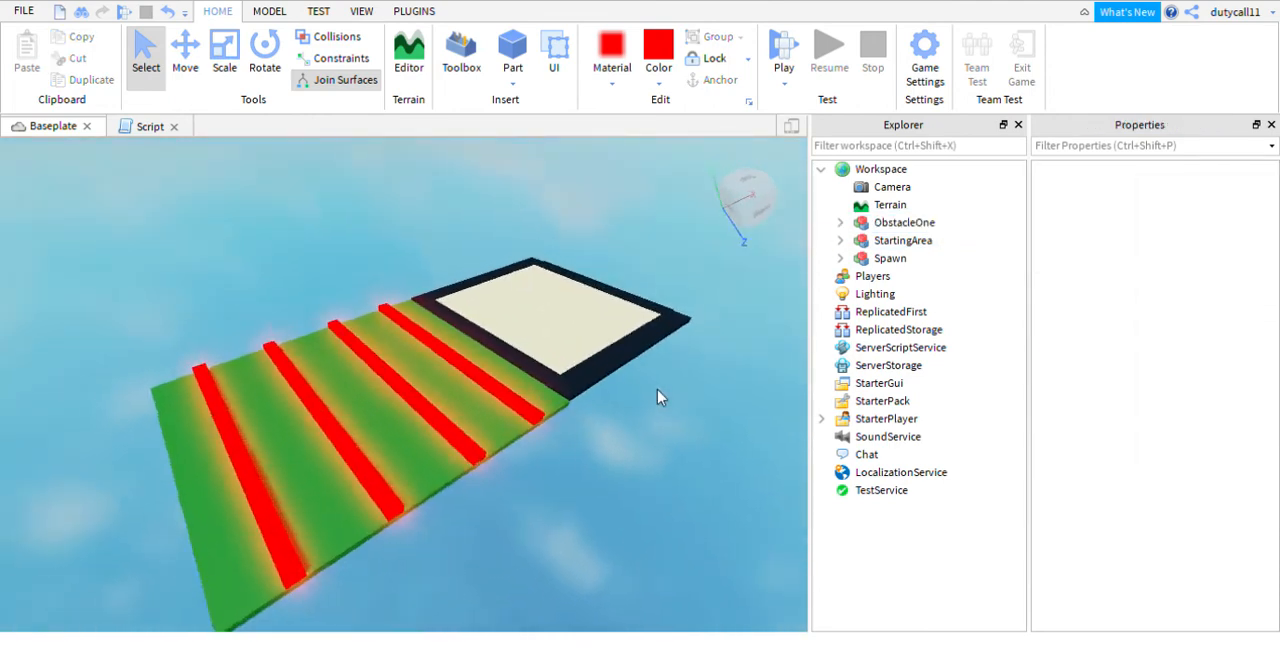
left_click(890, 241)
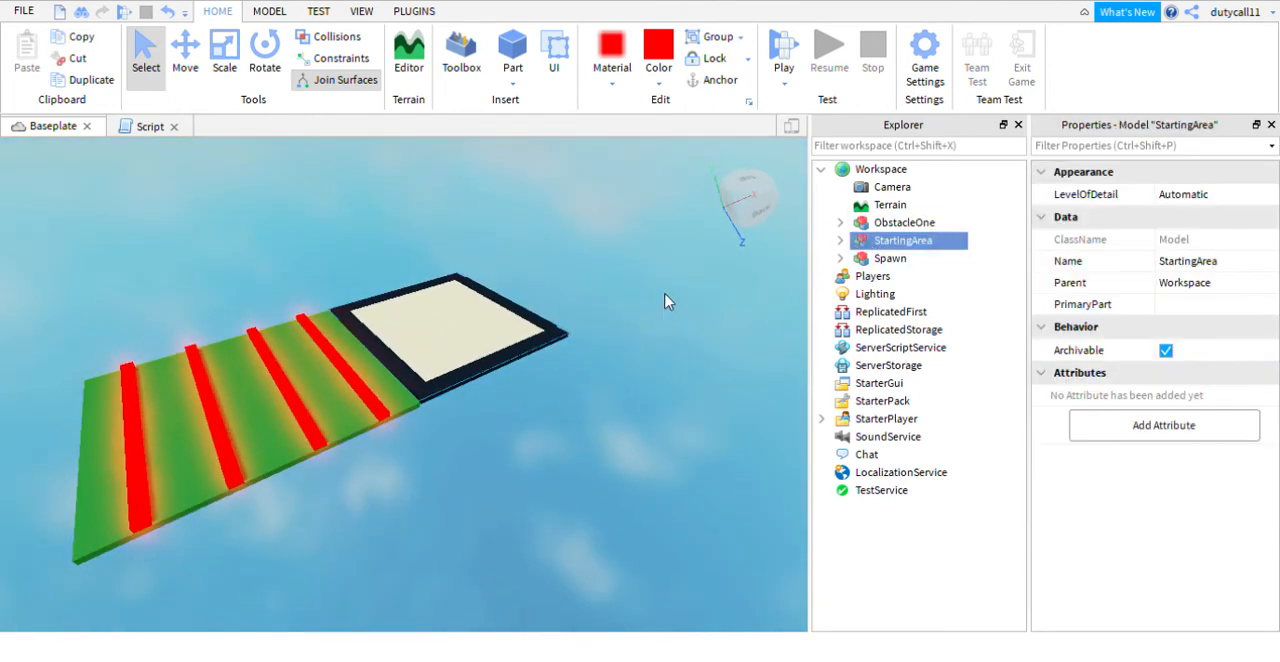
key("ctrl+d")
left_click(197, 66)
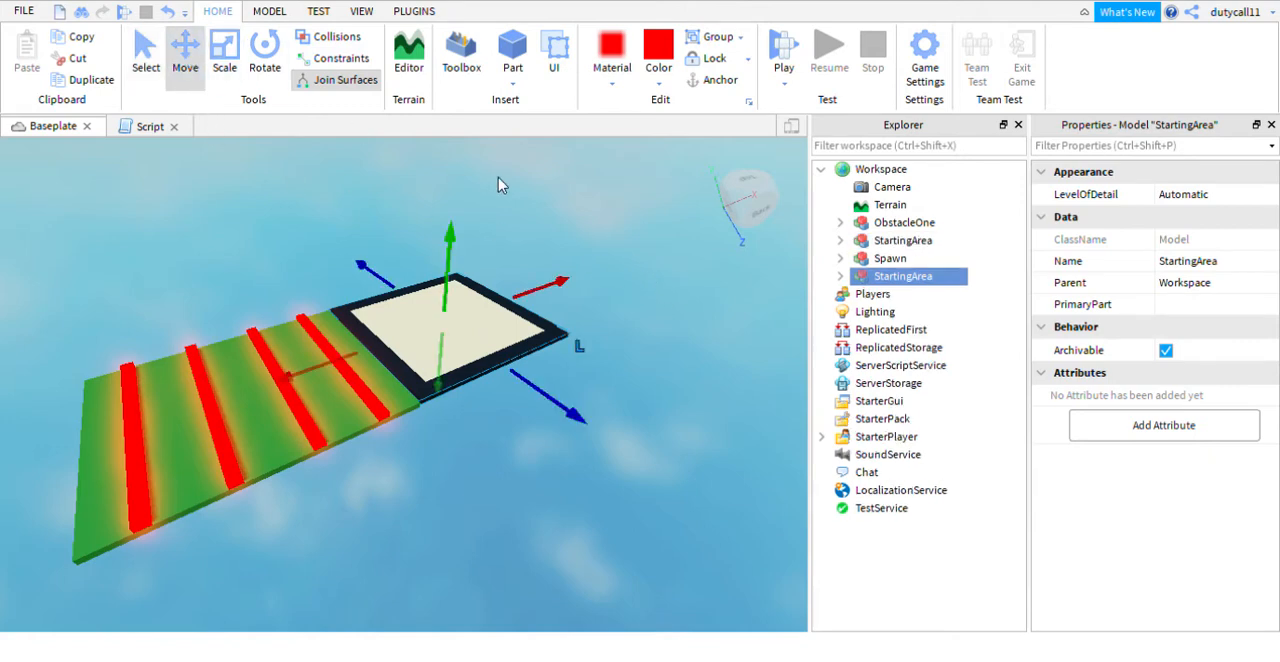
key("f")
left_click_drag(428, 313, 10, 316)
key("f")
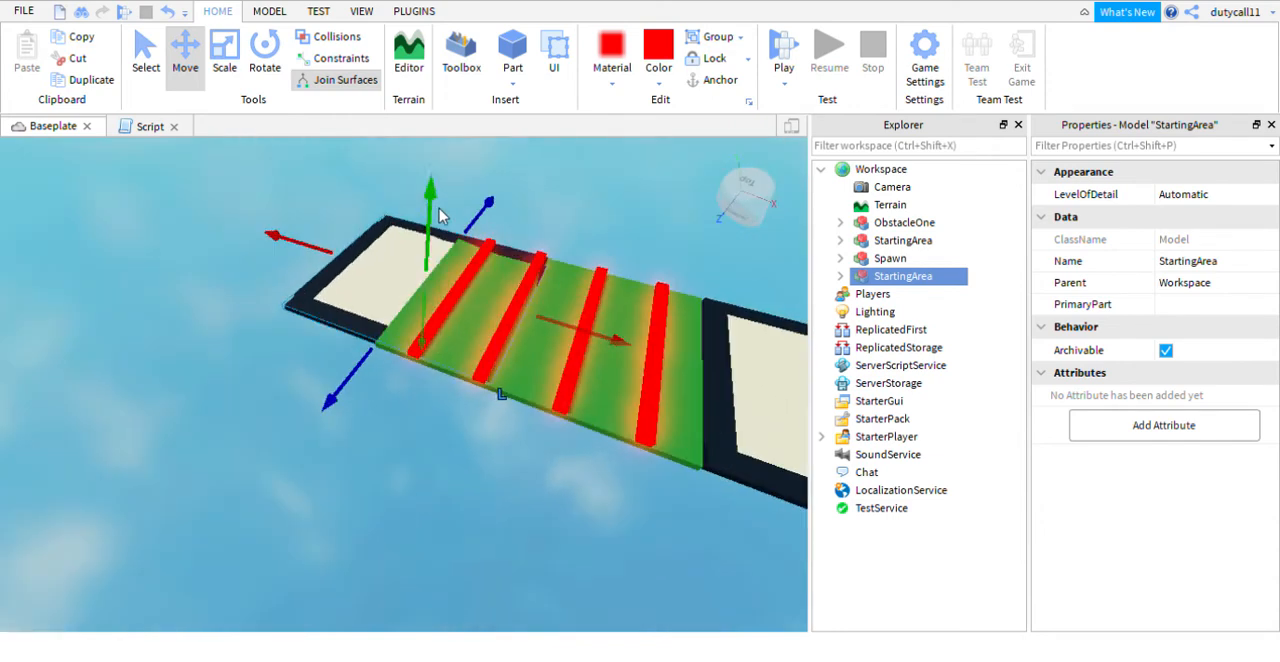
left_click_drag(288, 262, 243, 243)
- Select the copied StartingArea platform beyond the red strips and rename it ObstacleOneBase
left_click(604, 186)
right_click_drag(607, 187, 607, 177)
scroll(611, 183, "up", 3)
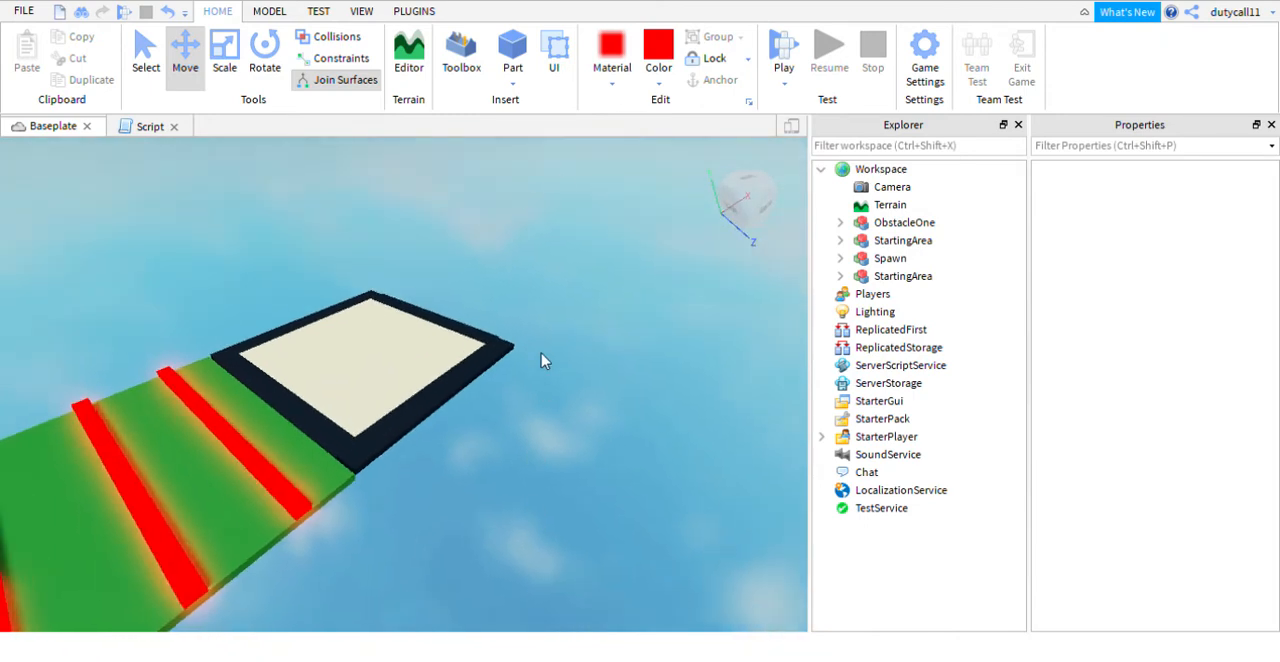
right_click_drag(592, 279, 605, 178)
left_click(414, 411)
right_click_drag(457, 163, 457, 163)
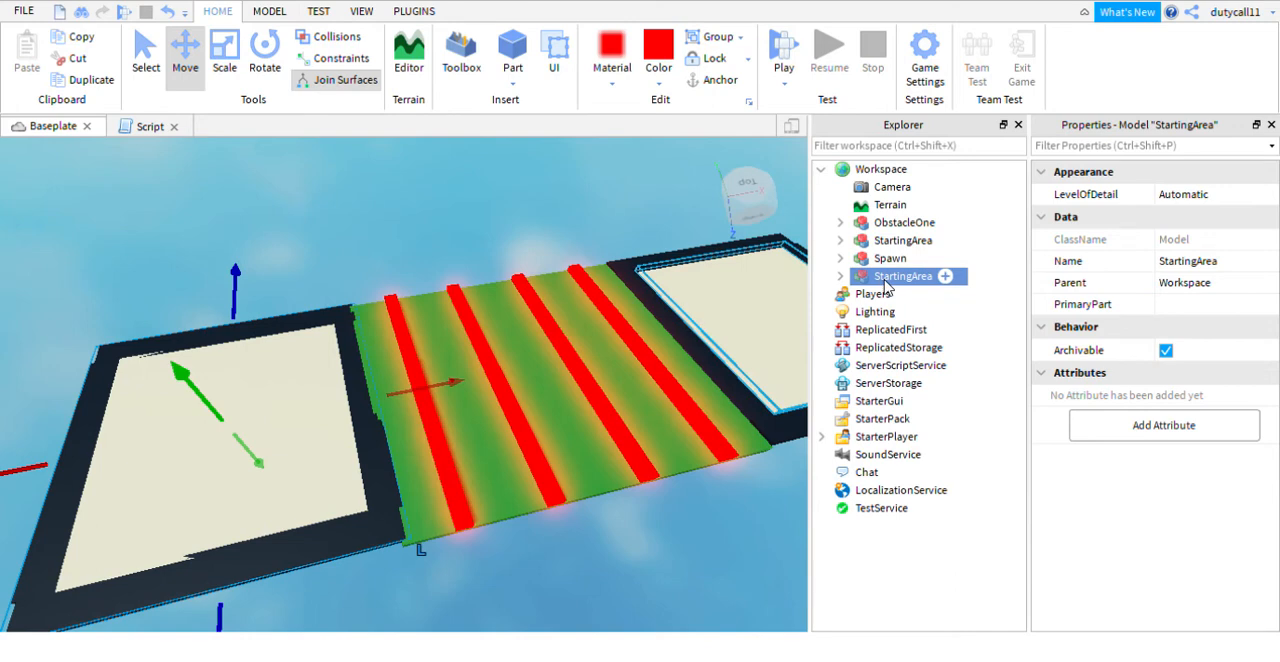
left_click_drag(944, 286, 825, 276)
type("Obst")
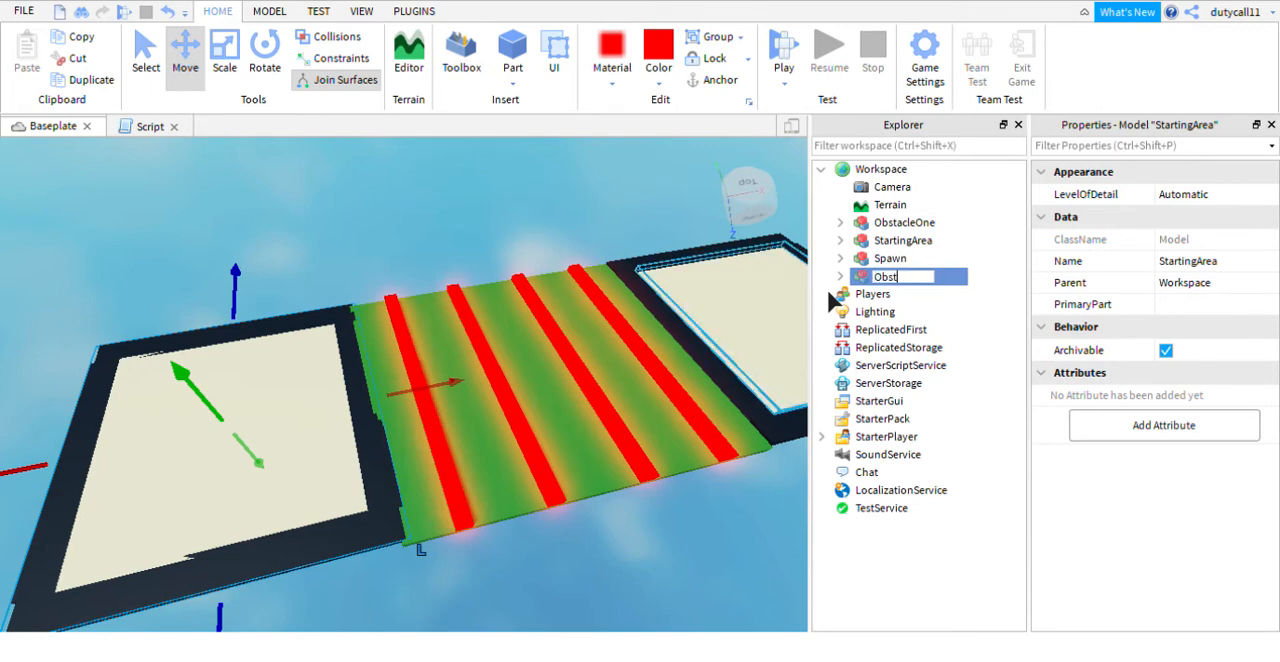
type("acleOneBa")
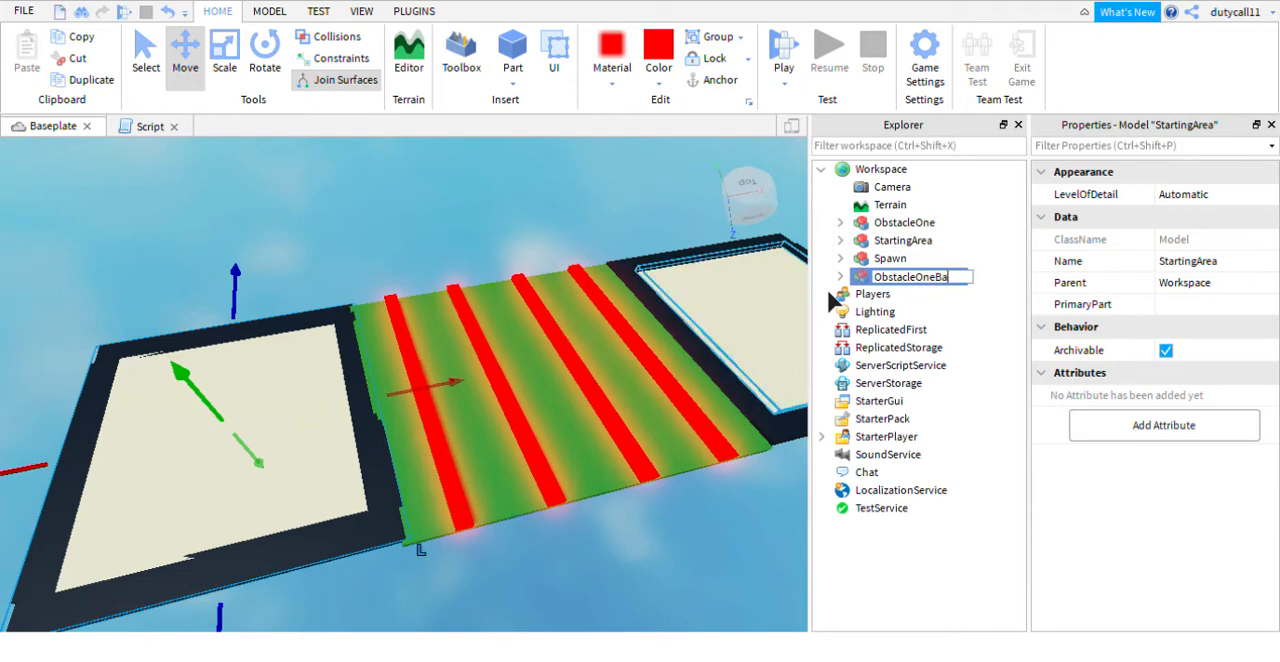
type("se")
left_click(523, 217)
- Playtest the course by running the character across the strips to the new bordered platform, and stop the test
right_click_drag(522, 217, 478, 239)
key("s")
key("d")
key("d")
key("w")
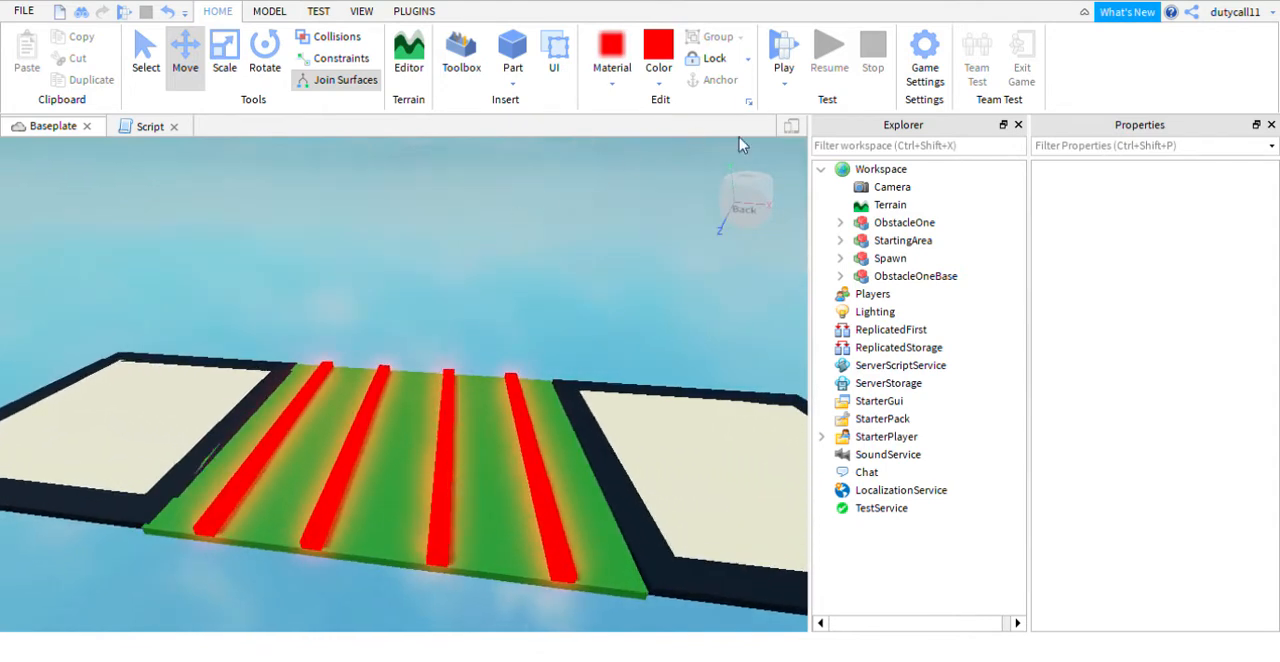
key("w")
right_click_drag(634, 249, 634, 249)
key("s")
left_click(783, 52)
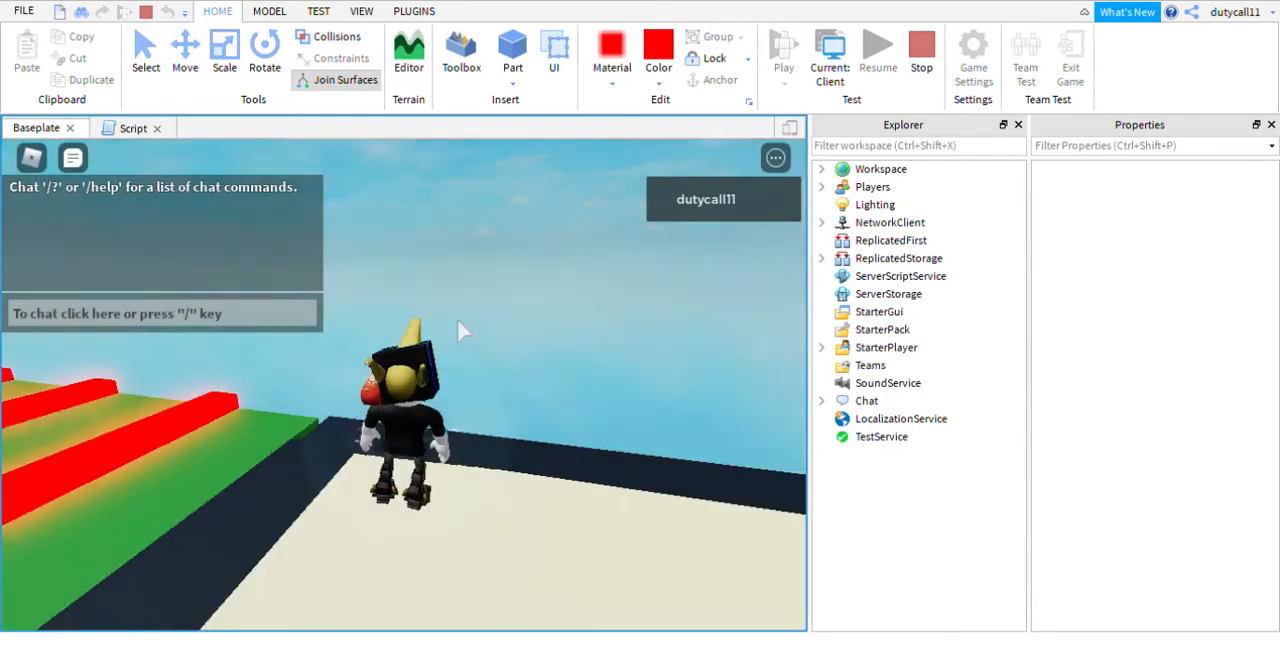
key("w")
right_click_drag(457, 321, 457, 320)
key("w")
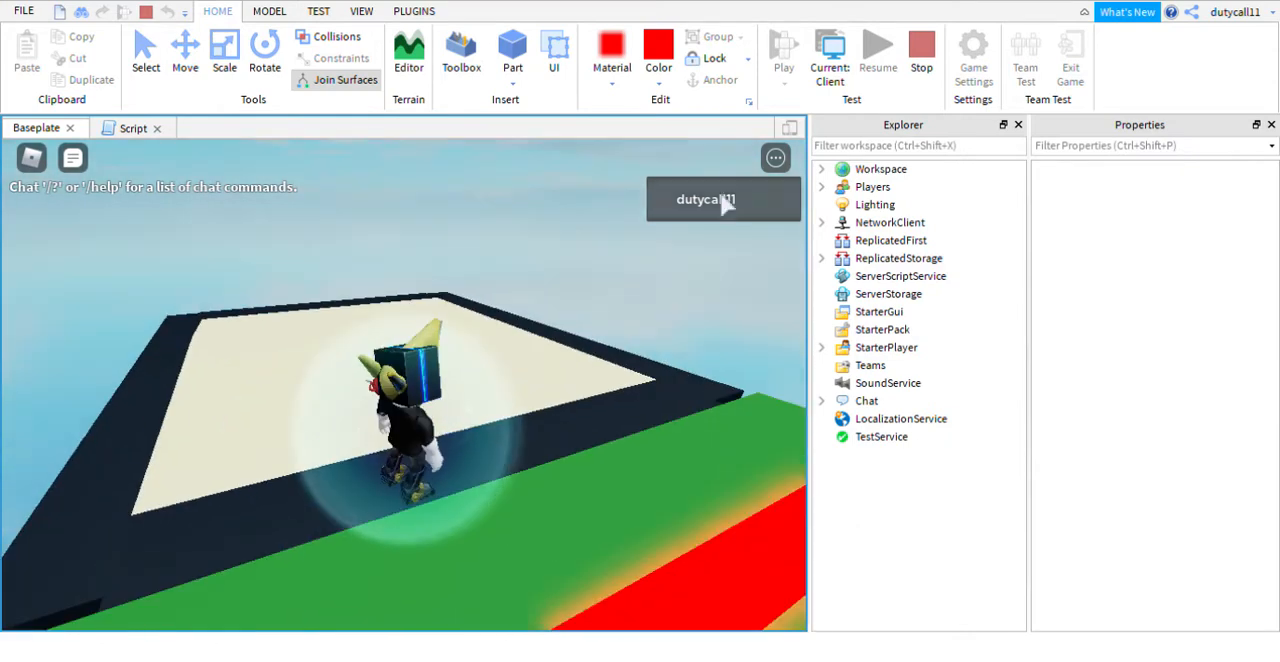
left_click(921, 55)
- Examine the properties of the StartingArea and ObstacleOneBase models and of the first part inside each
right_click_drag(383, 217, 382, 217)
scroll(382, 217, "down", 5)
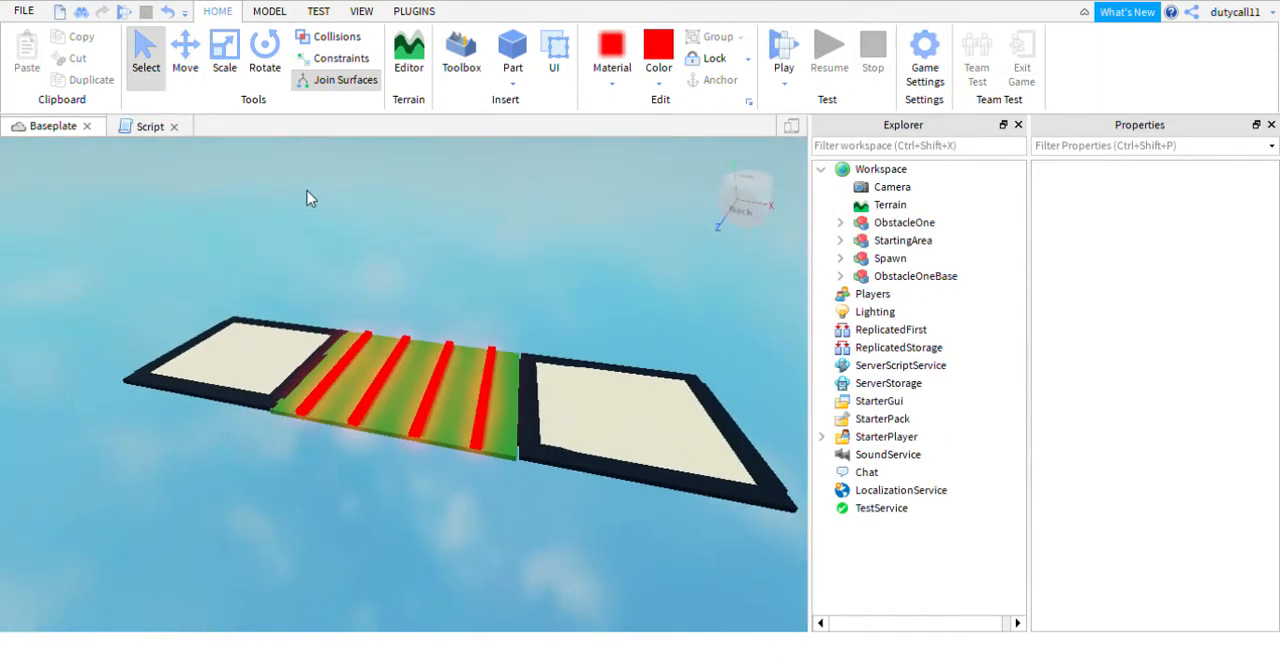
left_click(608, 397)
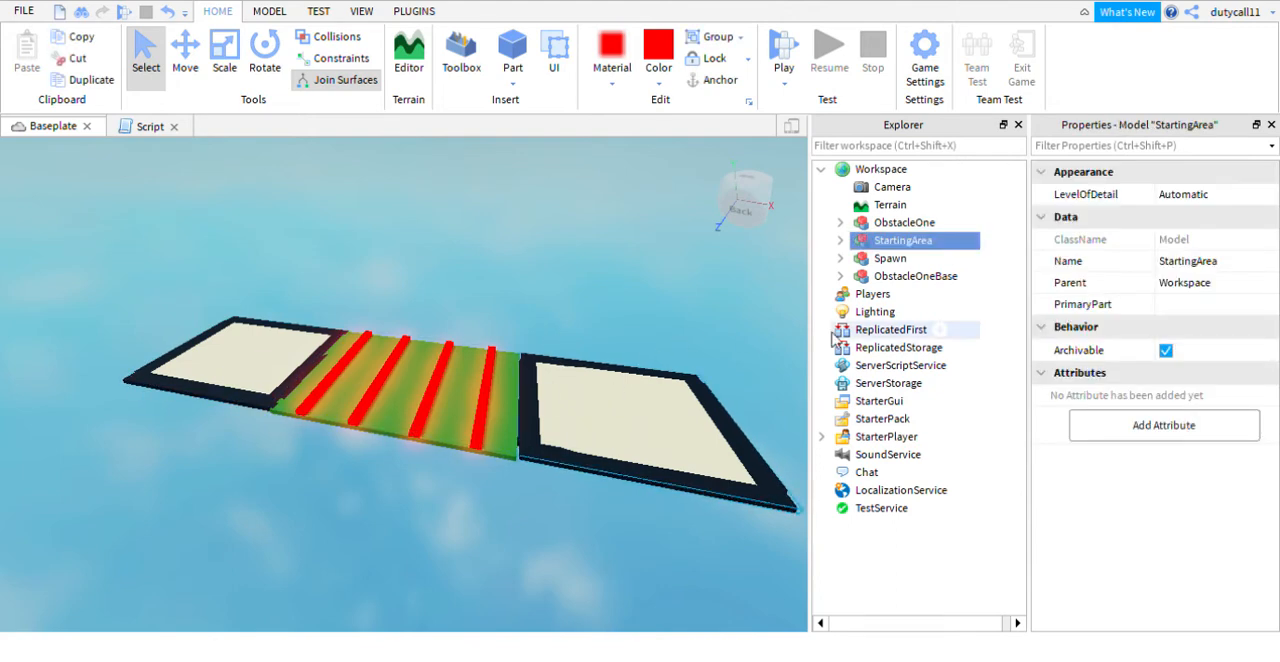
left_click(233, 357)
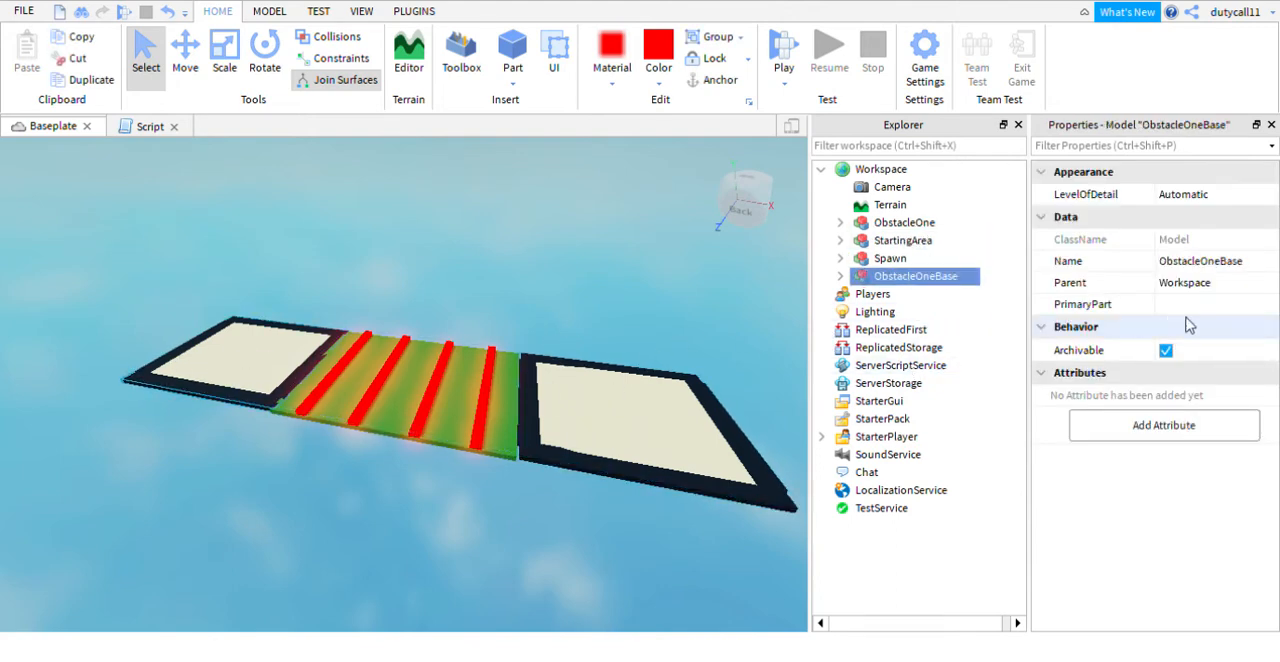
left_click(840, 277)
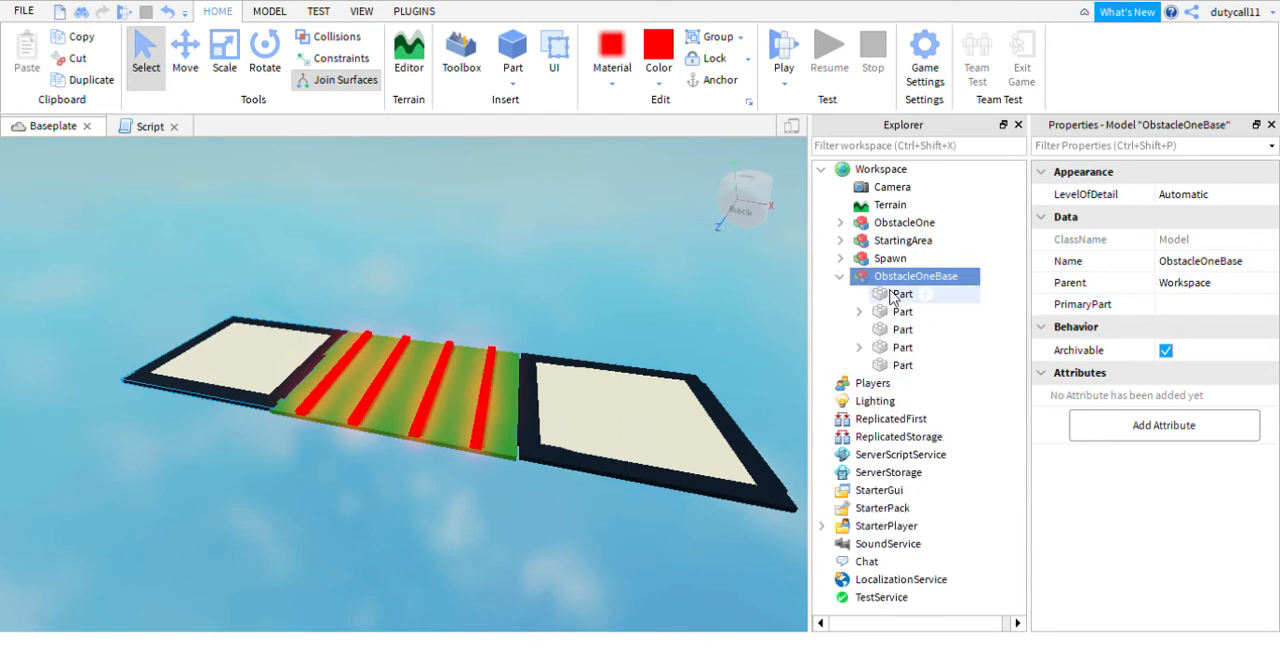
left_click(895, 295)
scroll(1152, 333, "down", 3)
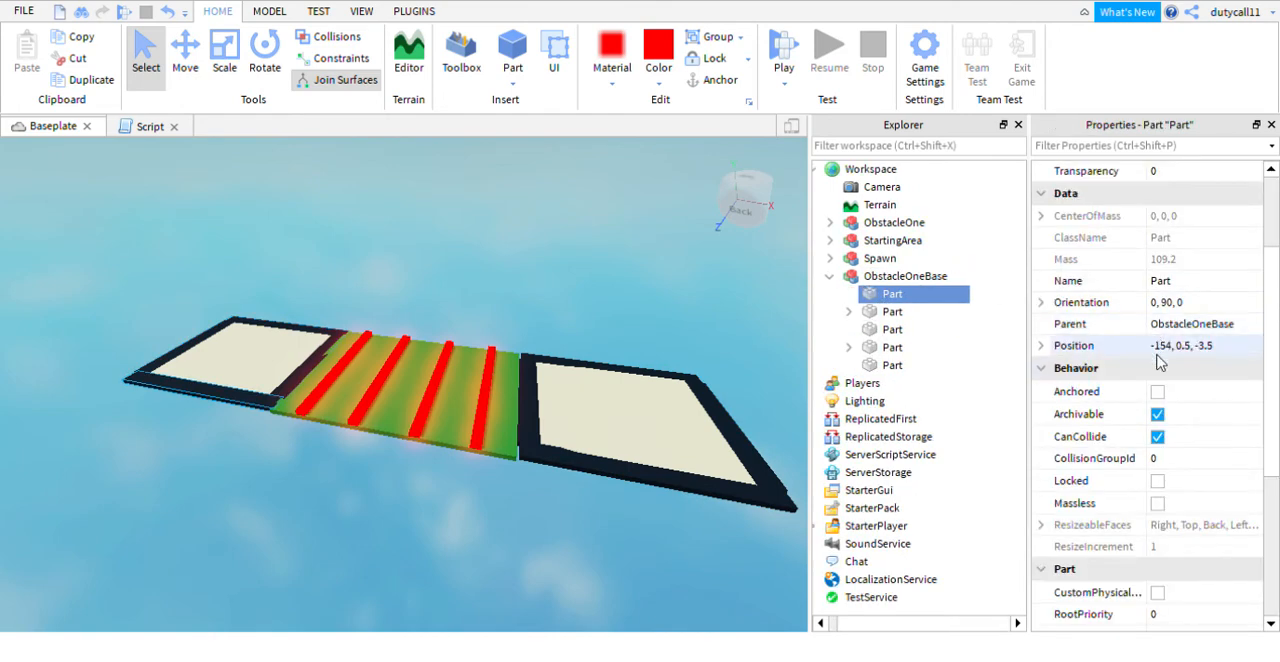
left_click(606, 294)
left_click(653, 405)
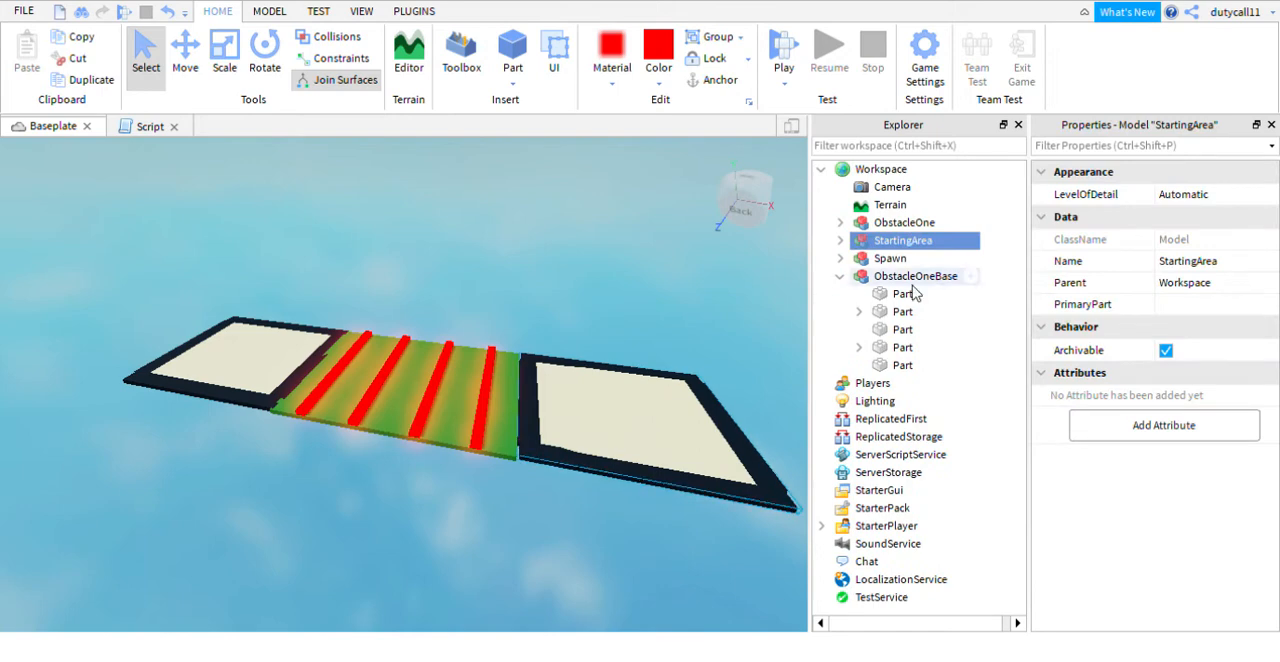
left_click(840, 241)
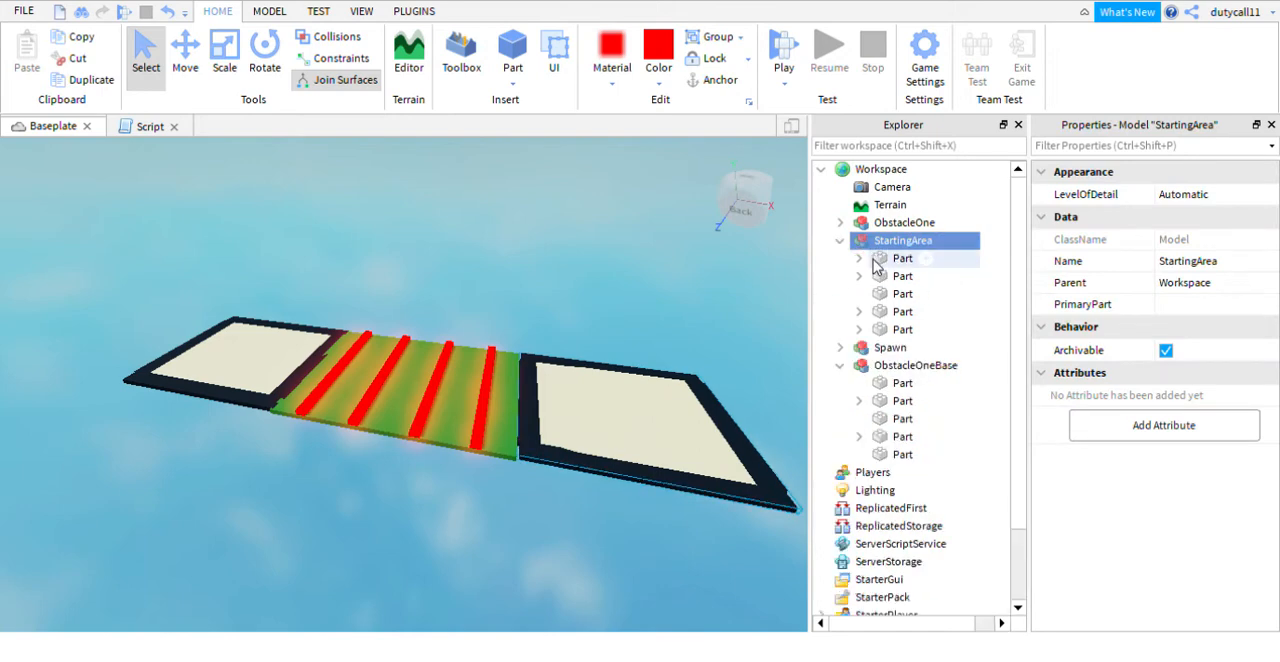
left_click(878, 259)
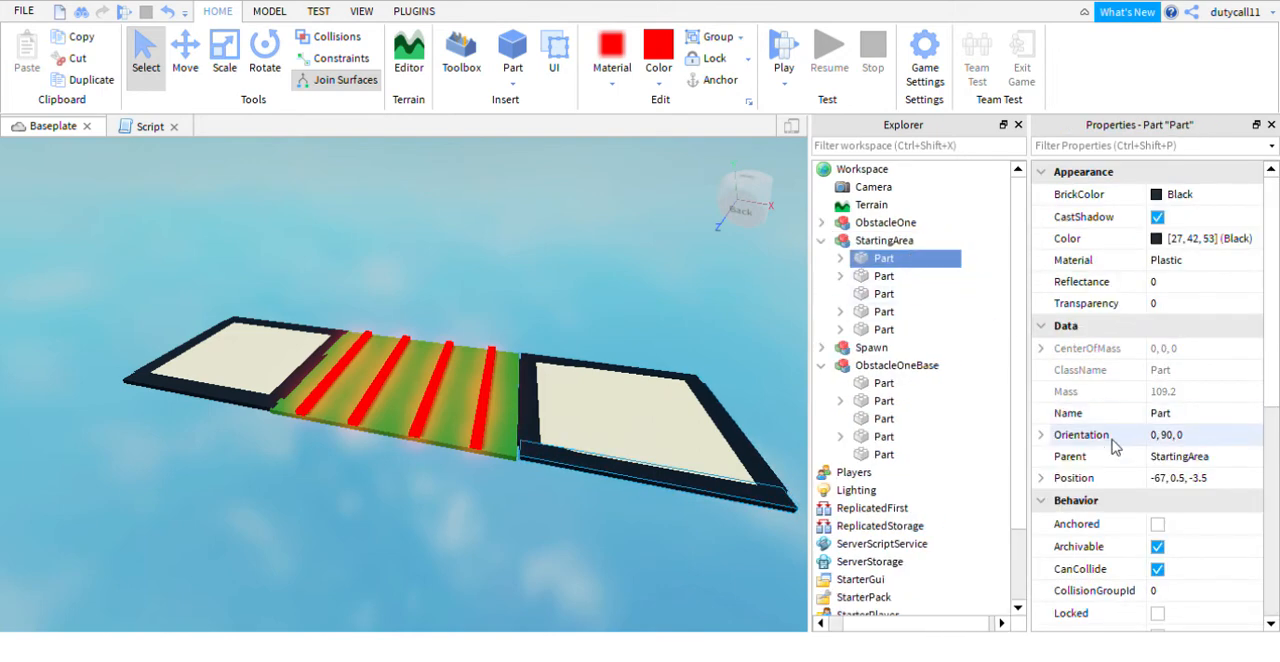
- Playtest the course by moving and jumping with the character around the starting platform, and stop the test
left_click(543, 288)
key("w")
right_click_drag(543, 288, 543, 288)
key("s")
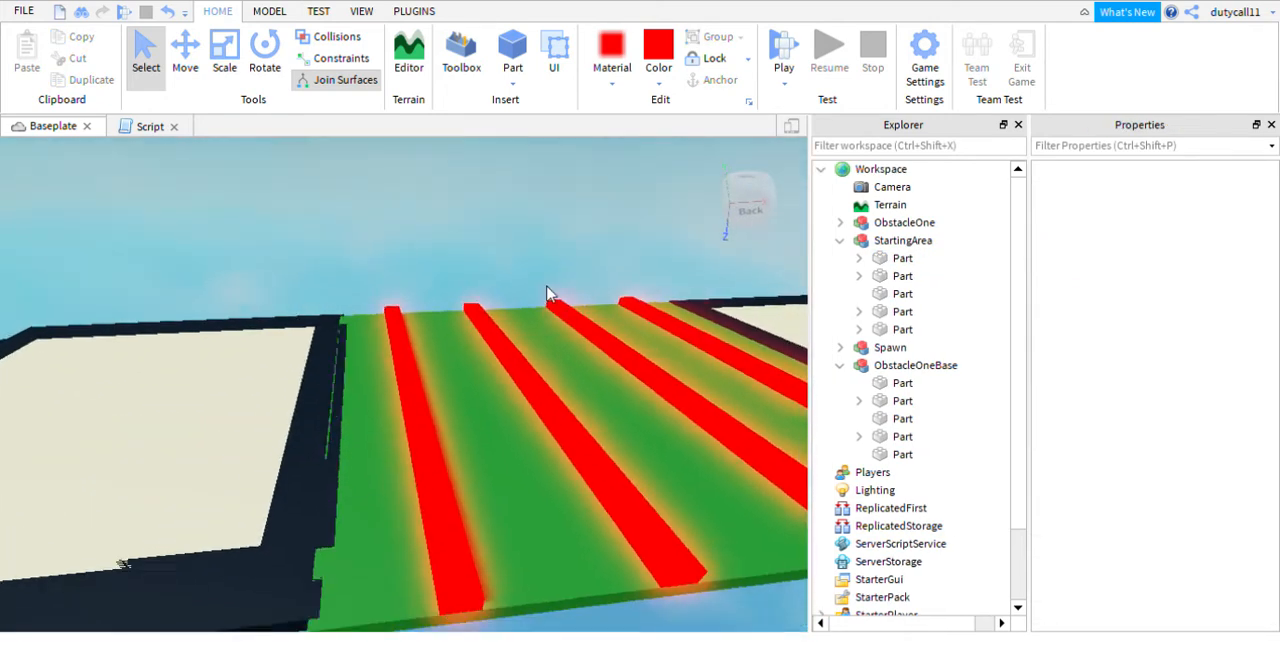
left_click(784, 52)
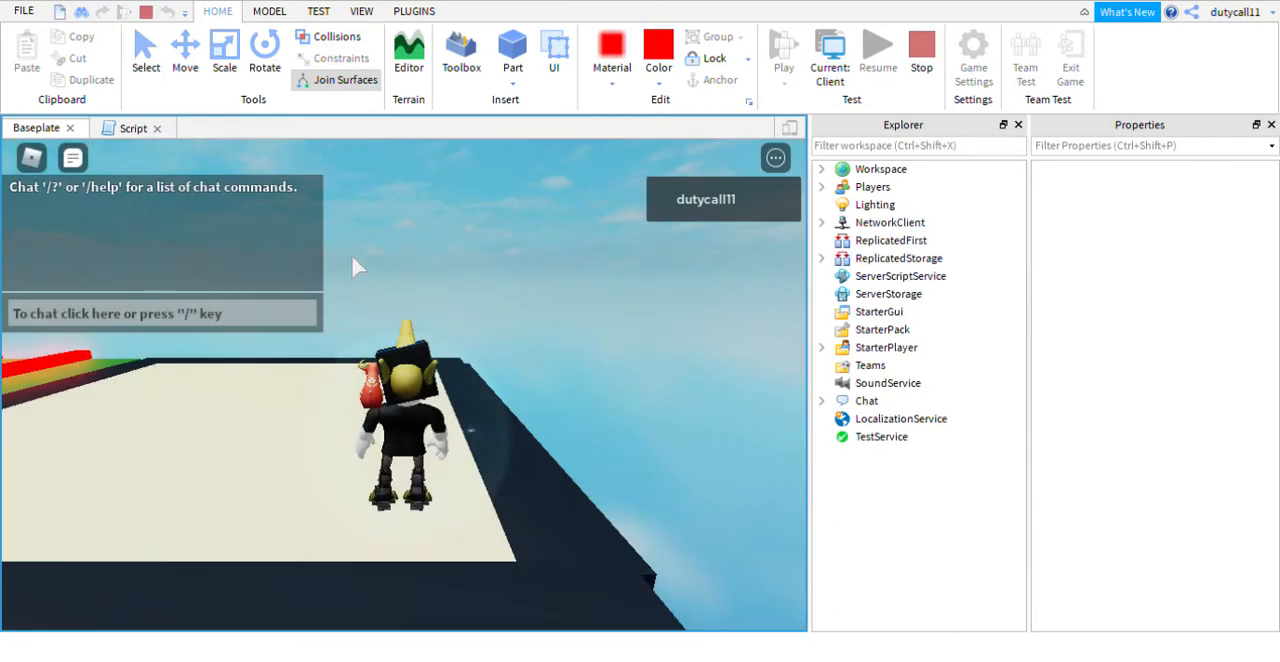
key("w")
right_click_drag(514, 292, 512, 292)
key("space")
left_click(920, 62)
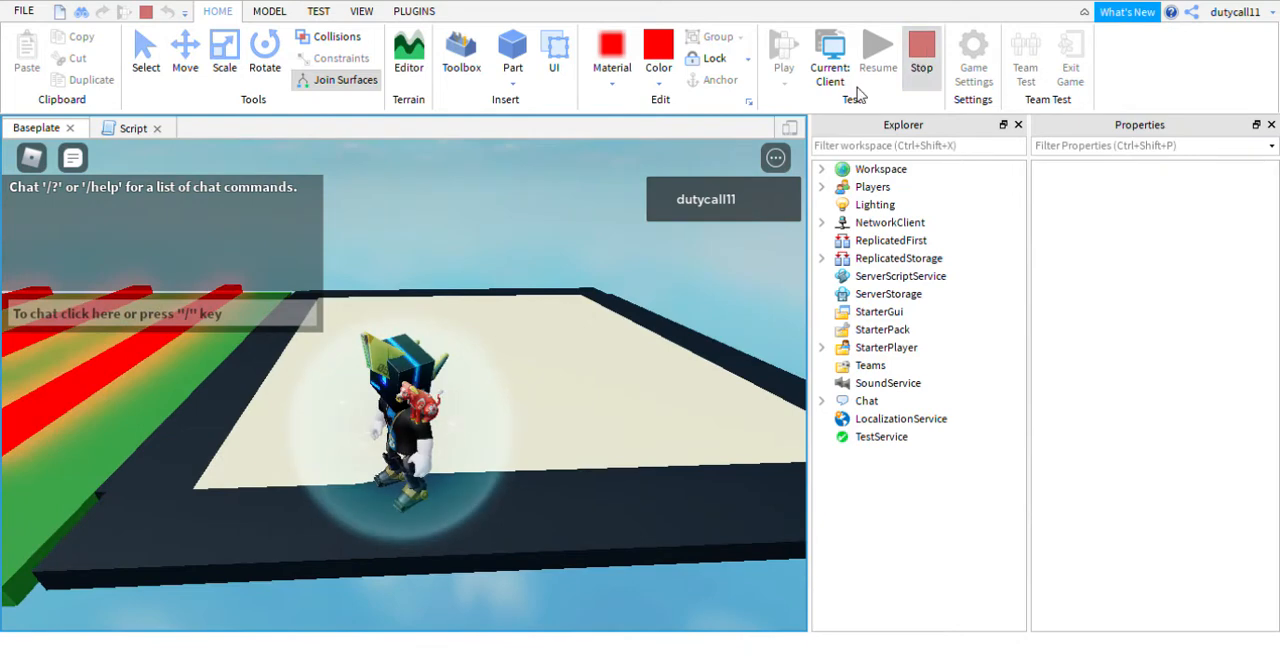
- Select all four course models together to check their shared properties, and collapse the expanded StartingArea and ObstacleOneBase entries
key("s")
key("d")
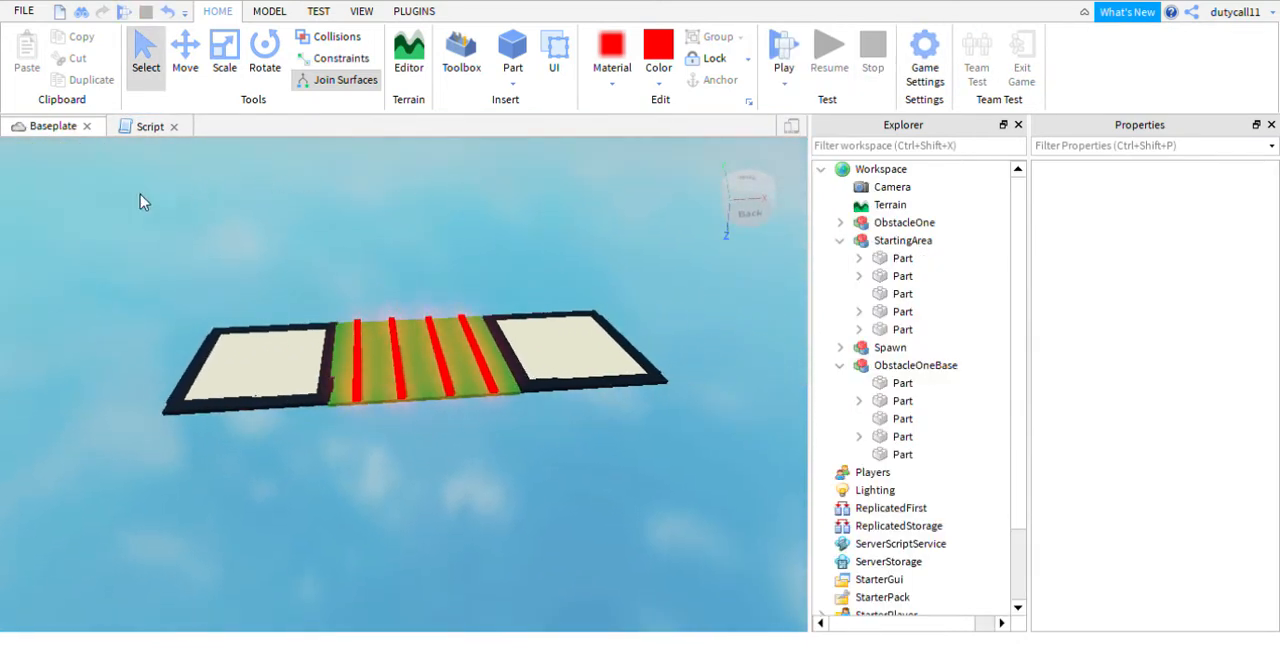
left_click_drag(303, 407, 712, 467)
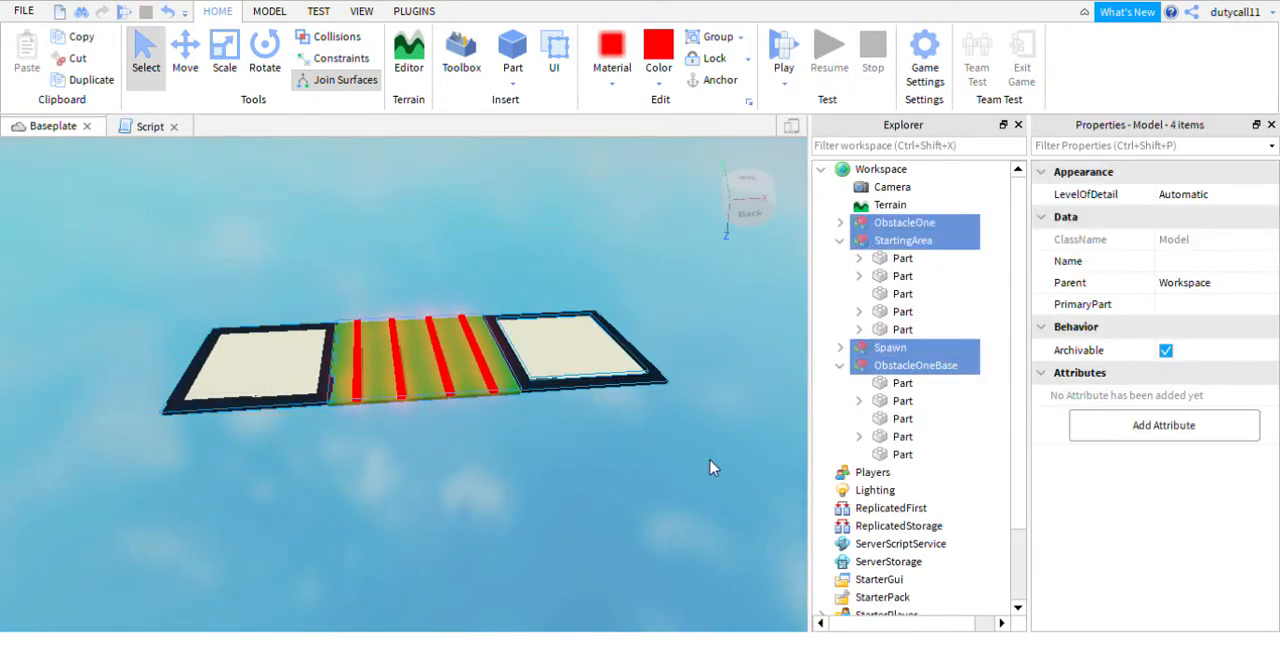
left_click(840, 240)
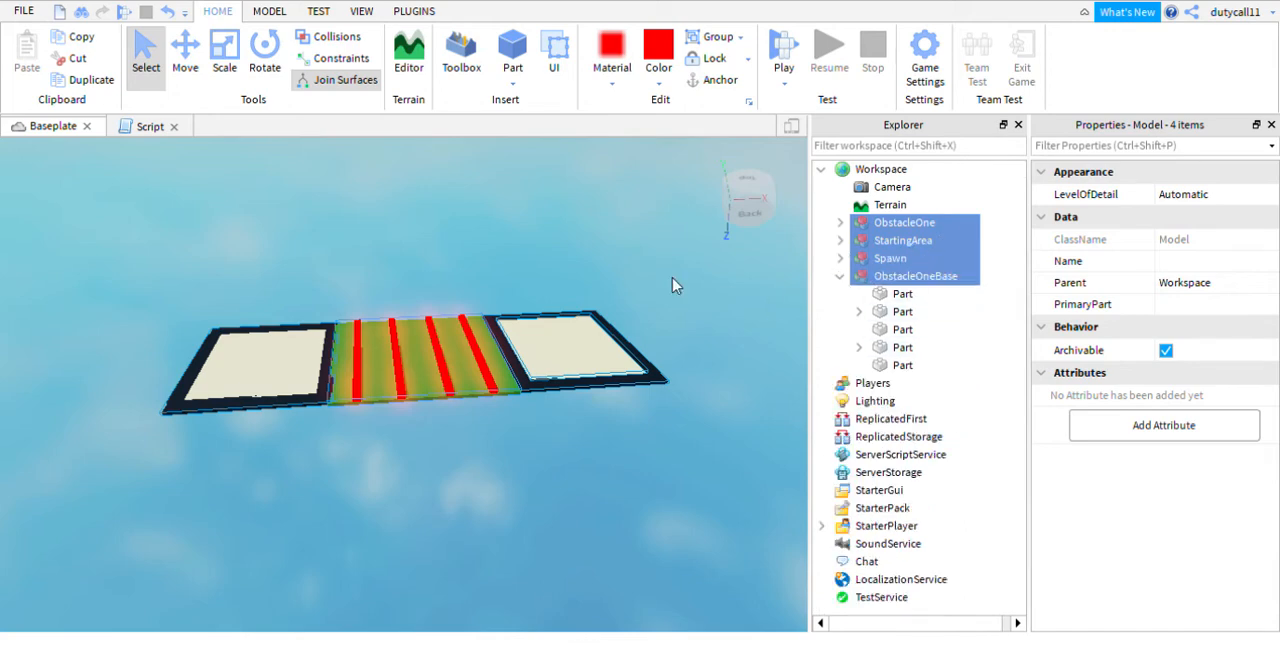
left_click(842, 277)
left_click(592, 253)
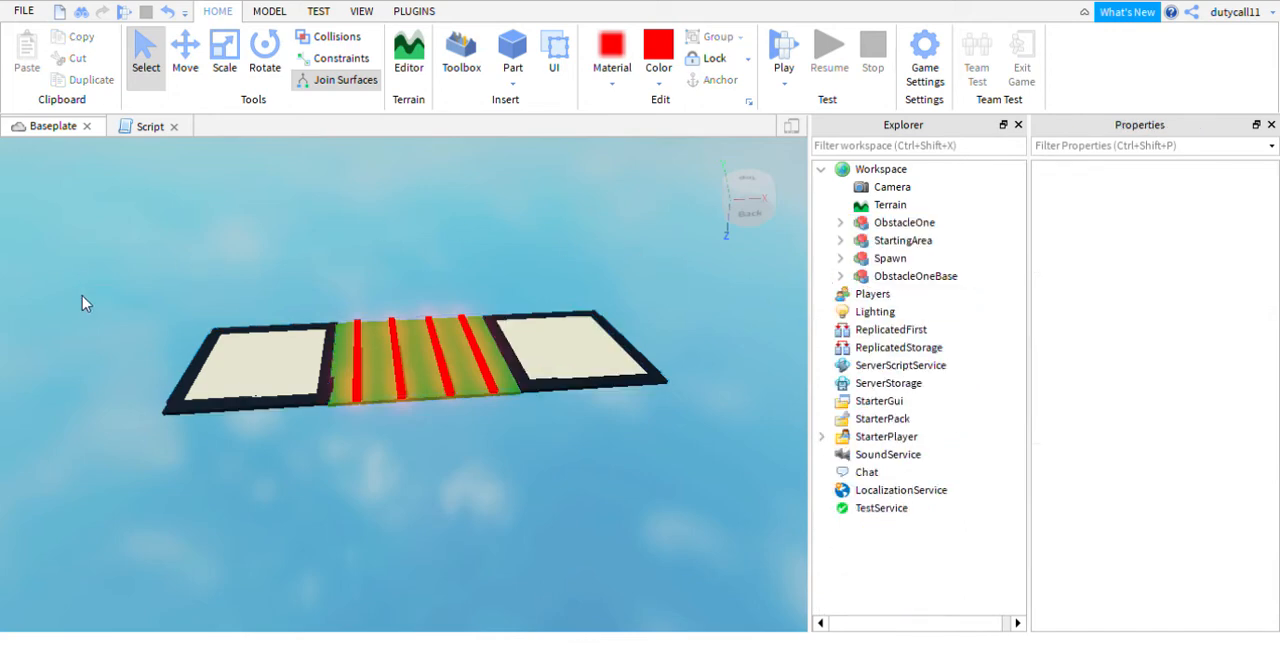
left_click_drag(85, 290, 680, 478)
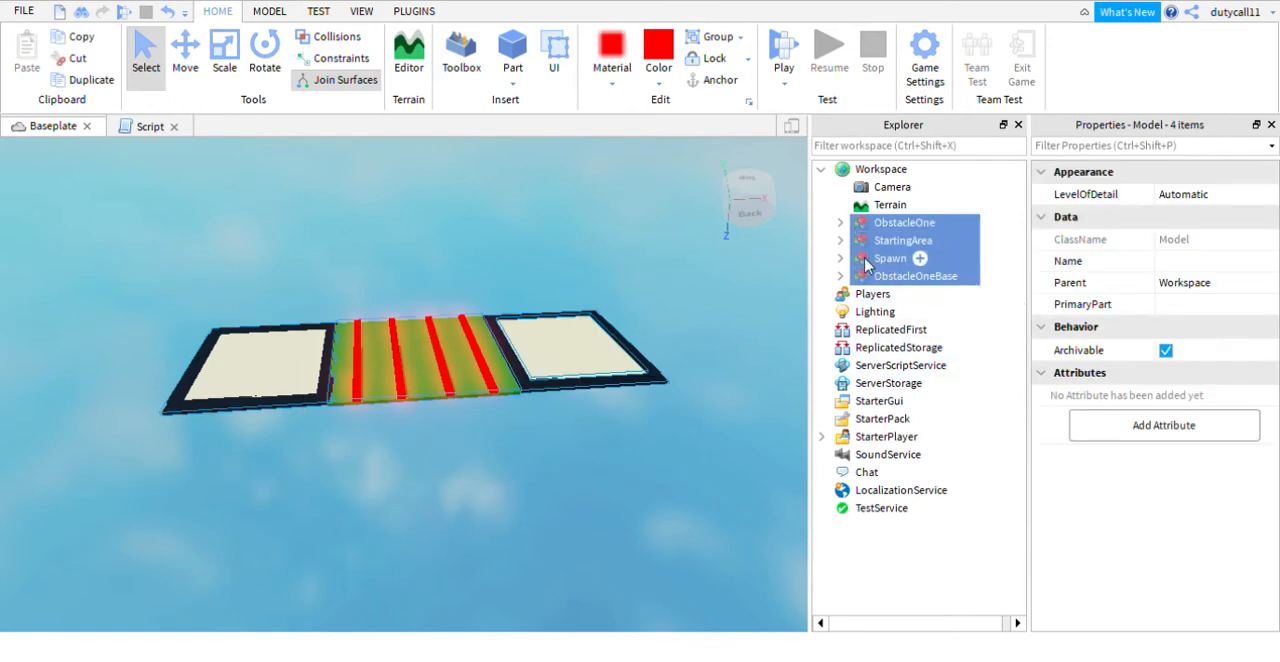
left_click(733, 262)
- Anchor all five parts inside the ObstacleOne model
left_click(862, 223)
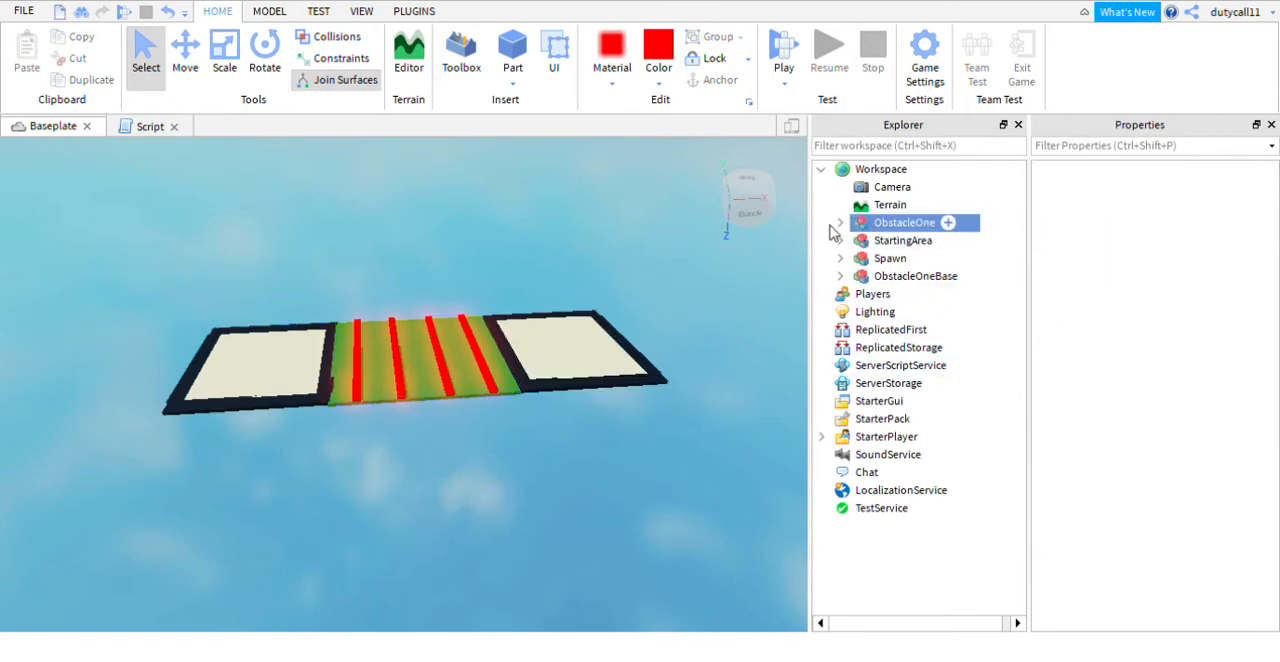
left_click(840, 223)
left_click(902, 241)
left_click(902, 309, "shift")
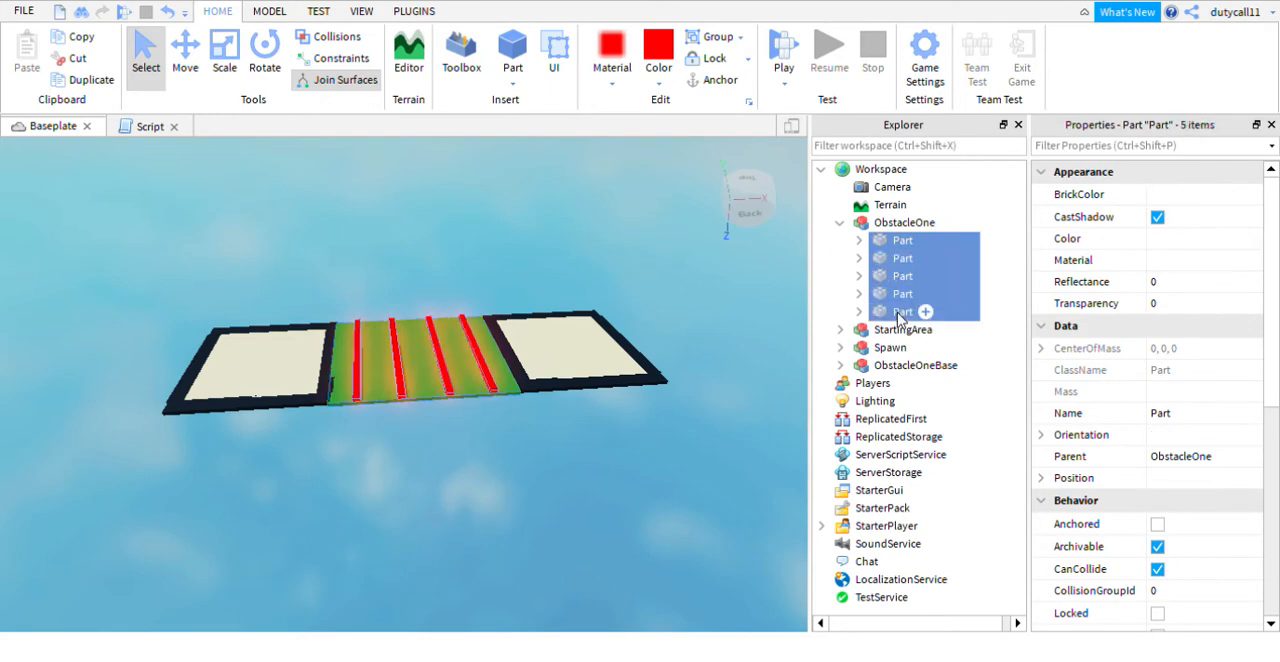
scroll(1125, 285, "down", 3)
left_click(1157, 392)
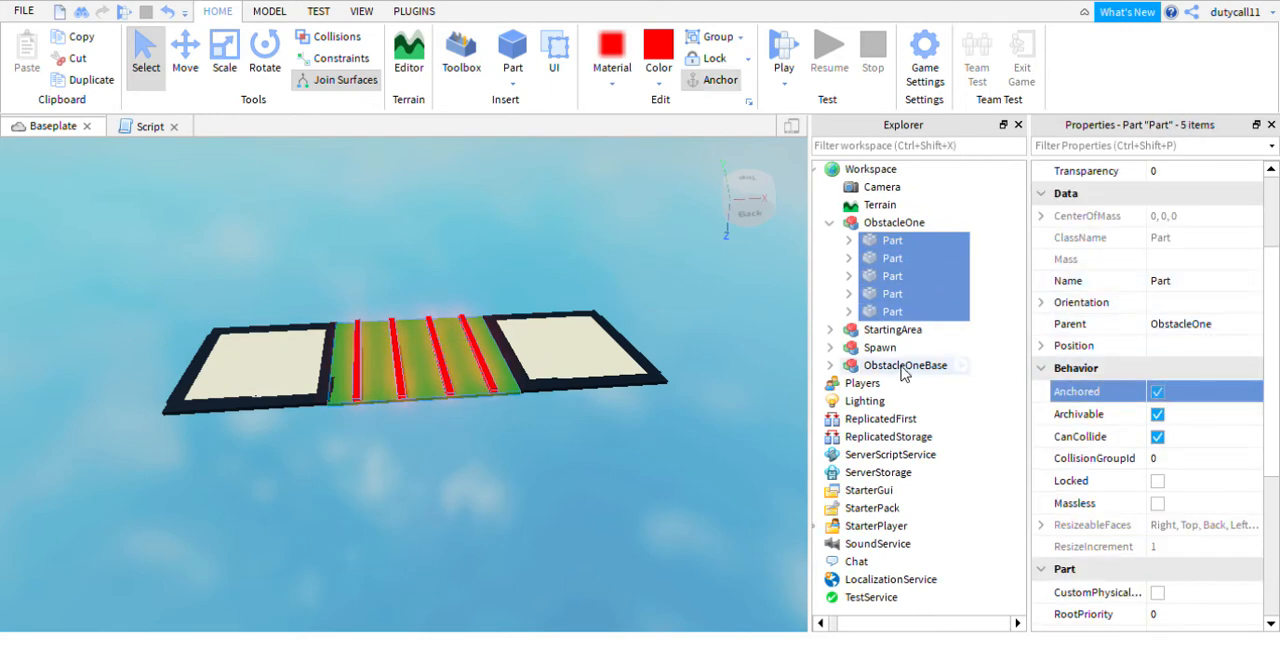
left_click(695, 358)
- Anchor all five parts inside the StartingArea model
left_click(840, 330)
left_click(902, 347)
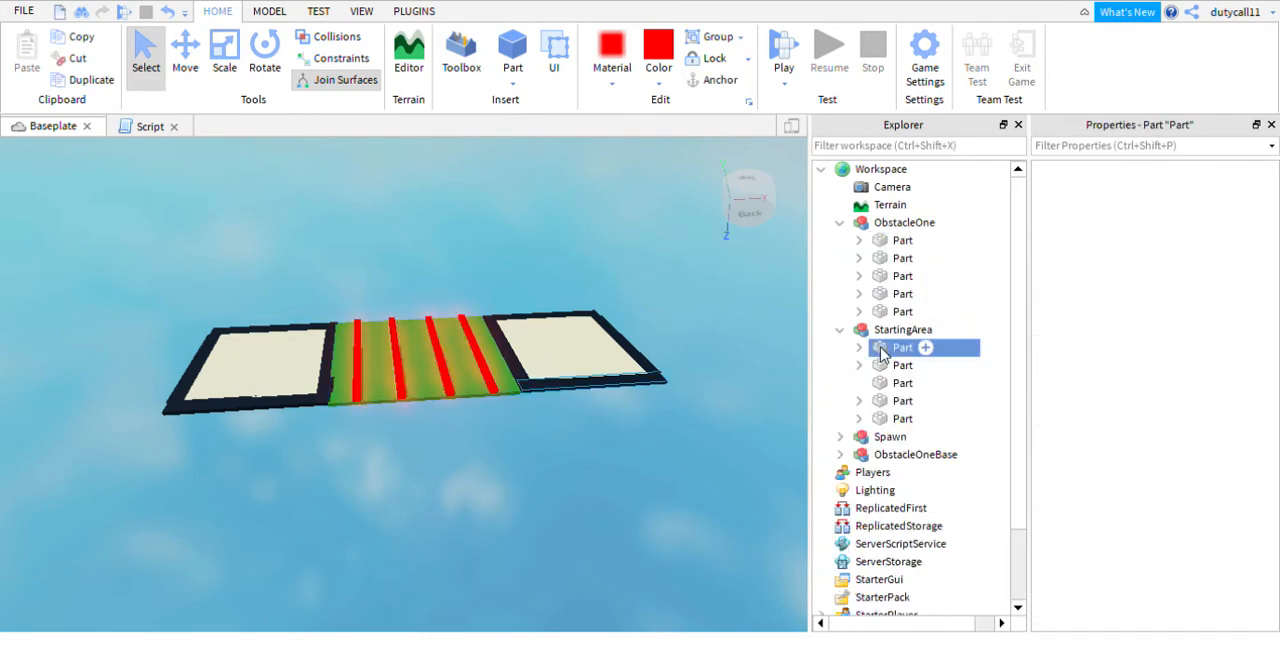
left_click(904, 419, "shift")
scroll(1160, 400, "down", 3)
left_click(1157, 392)
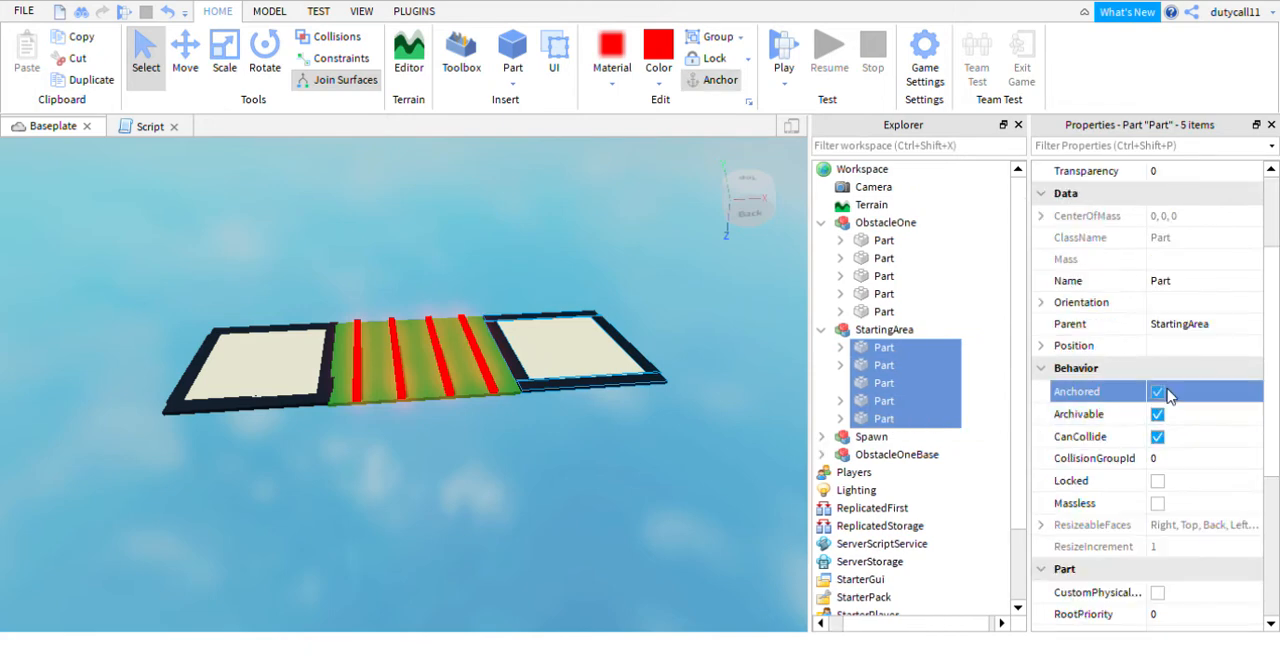
left_click(697, 396)
- Check the Anchored setting of the five SpawnLocations inside the Spawn model
left_click(821, 437)
left_click(929, 455)
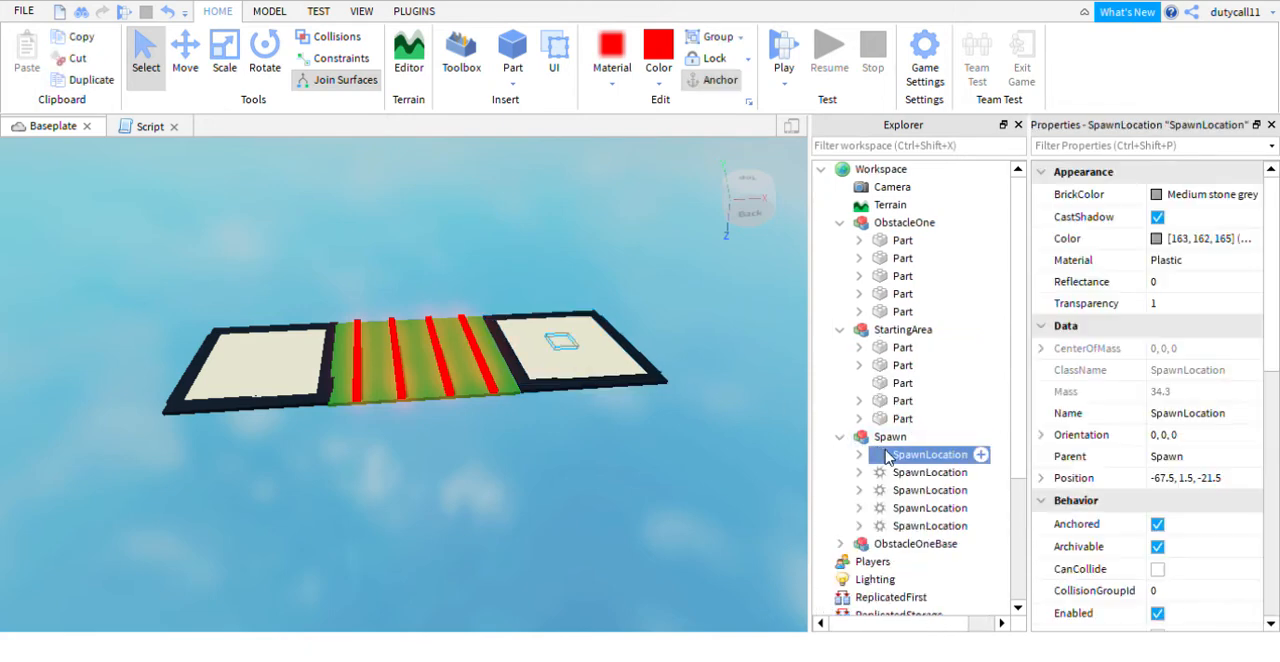
left_click(924, 528, "shift")
scroll(1080, 500, "down", 3)
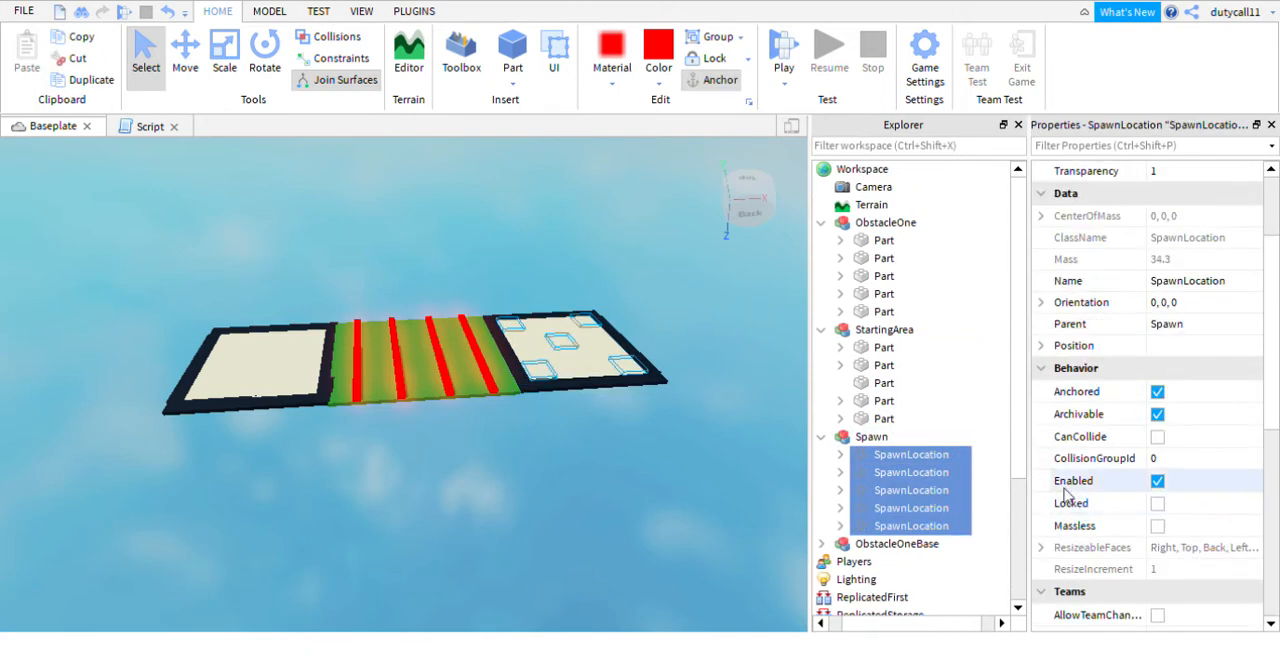
left_click(739, 471)
- Anchor all five parts inside the ObstacleOneBase model
left_click(840, 543)
scroll(850, 500, "down", 2)
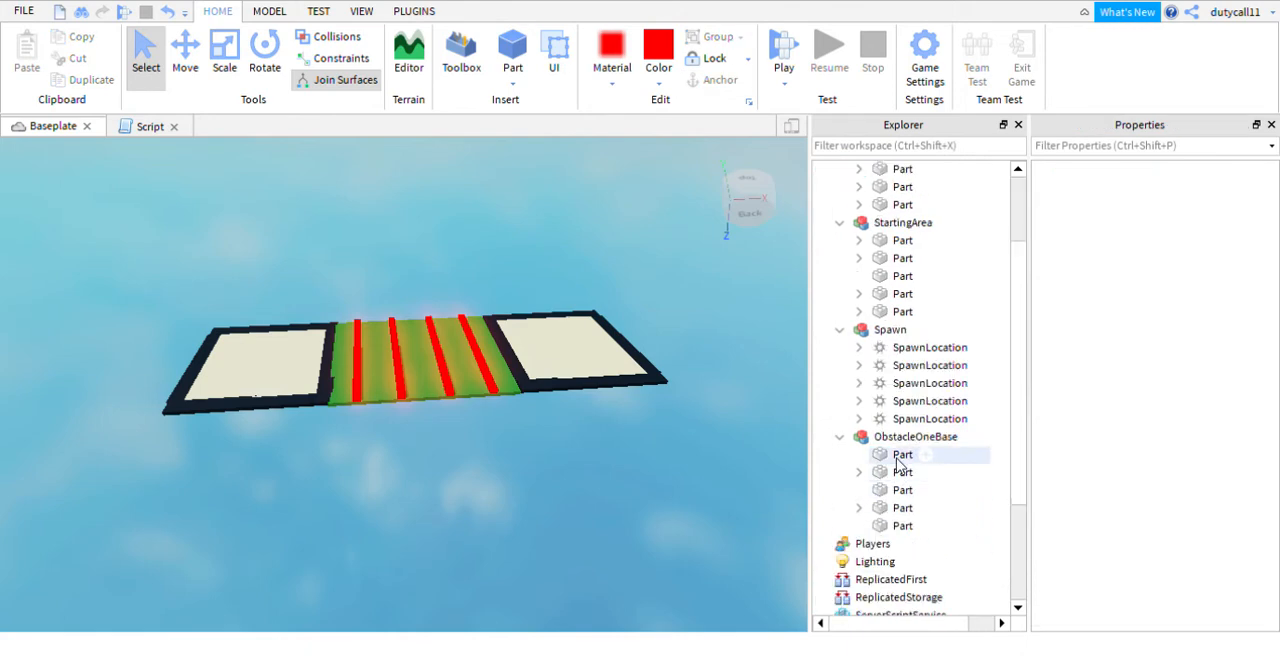
left_click(895, 455)
left_click(905, 527, "shift")
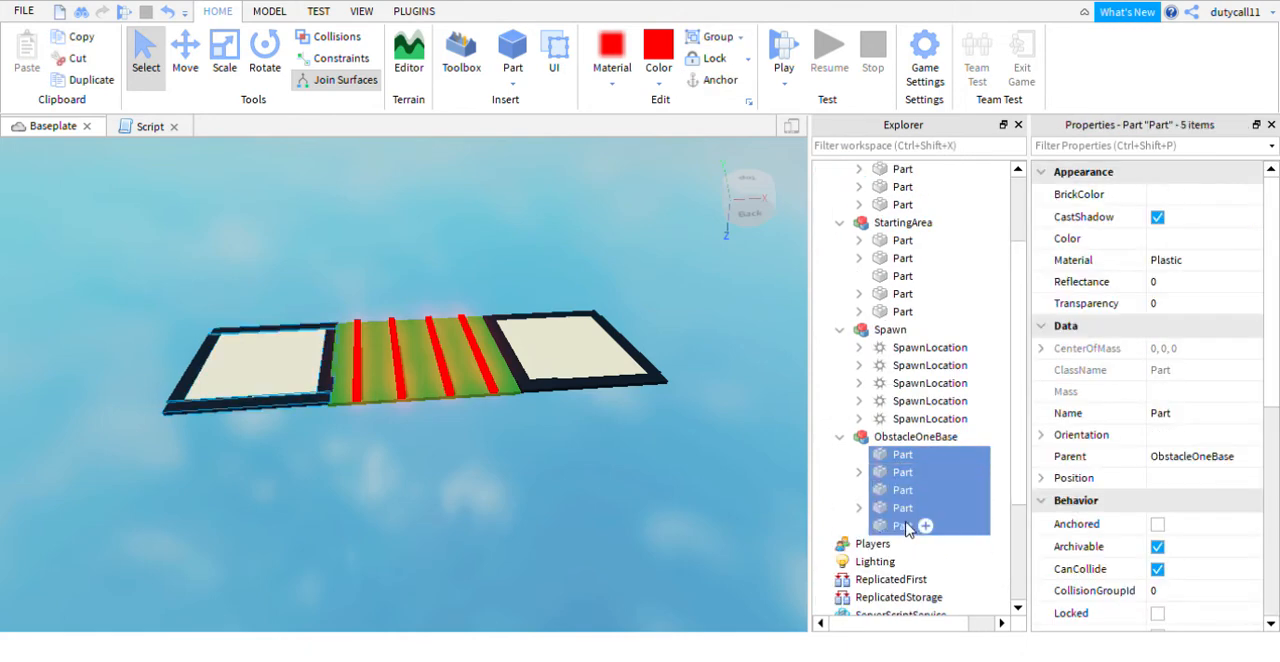
left_click(1152, 526)
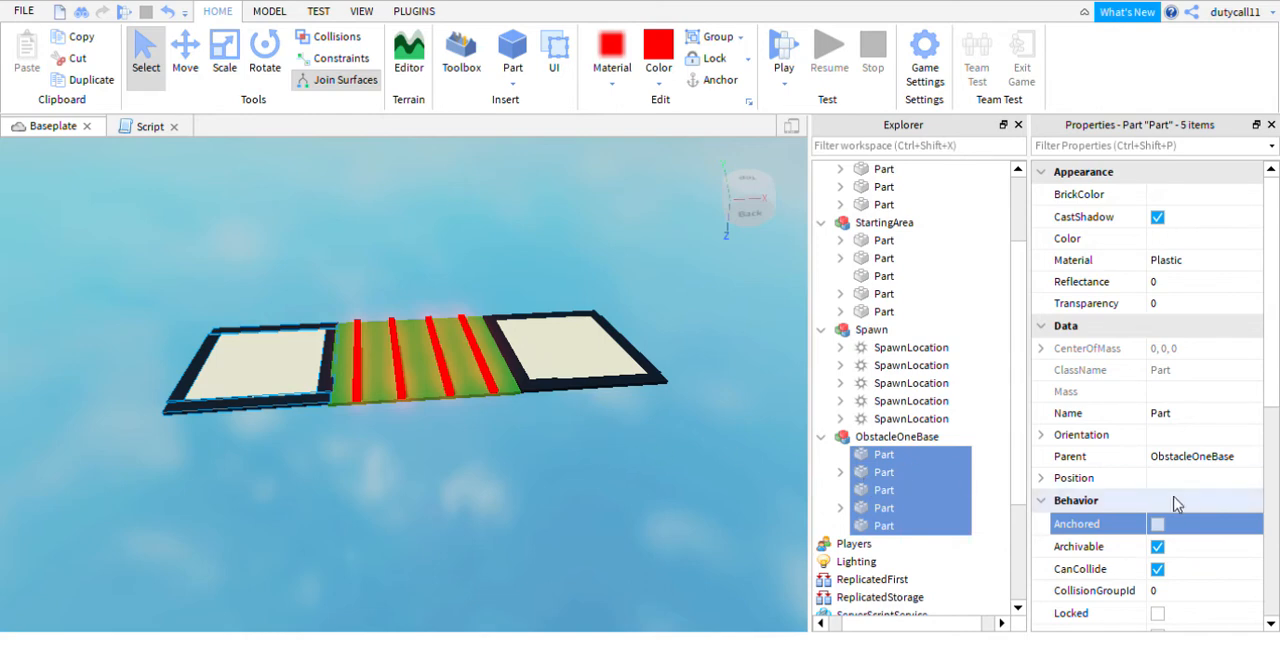
left_click(728, 288)
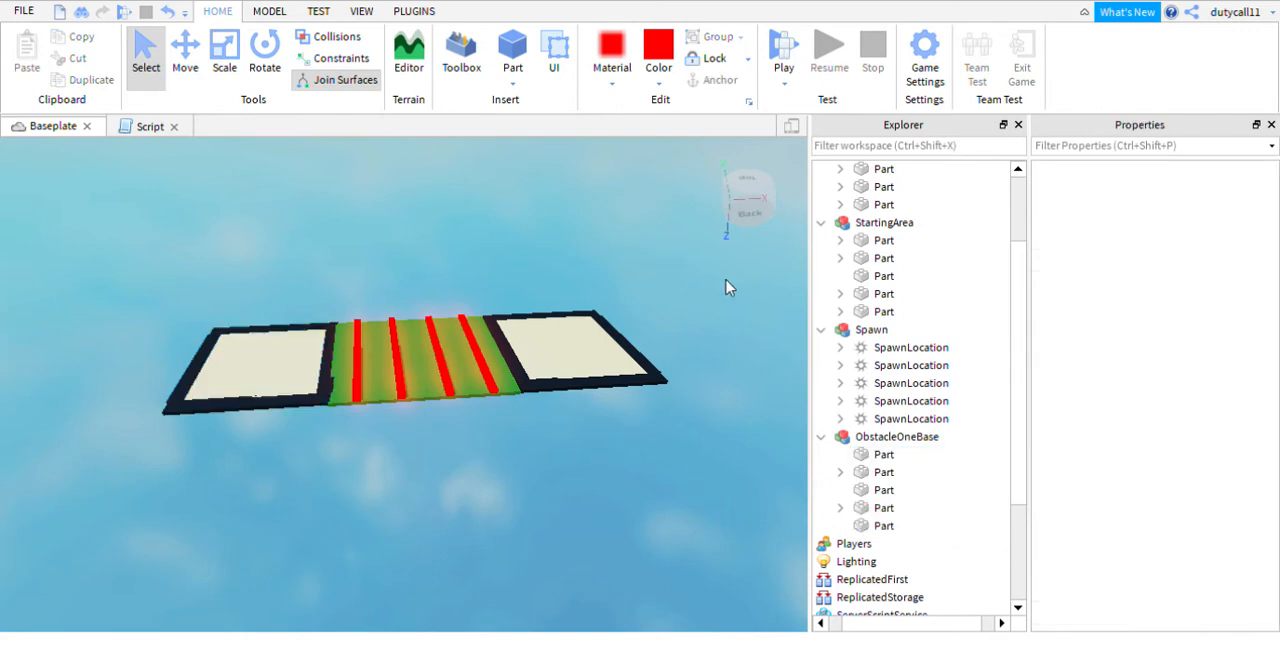
- Playtest the anchored course by walking the character from the spawn, and stop the test
left_click(782, 55)
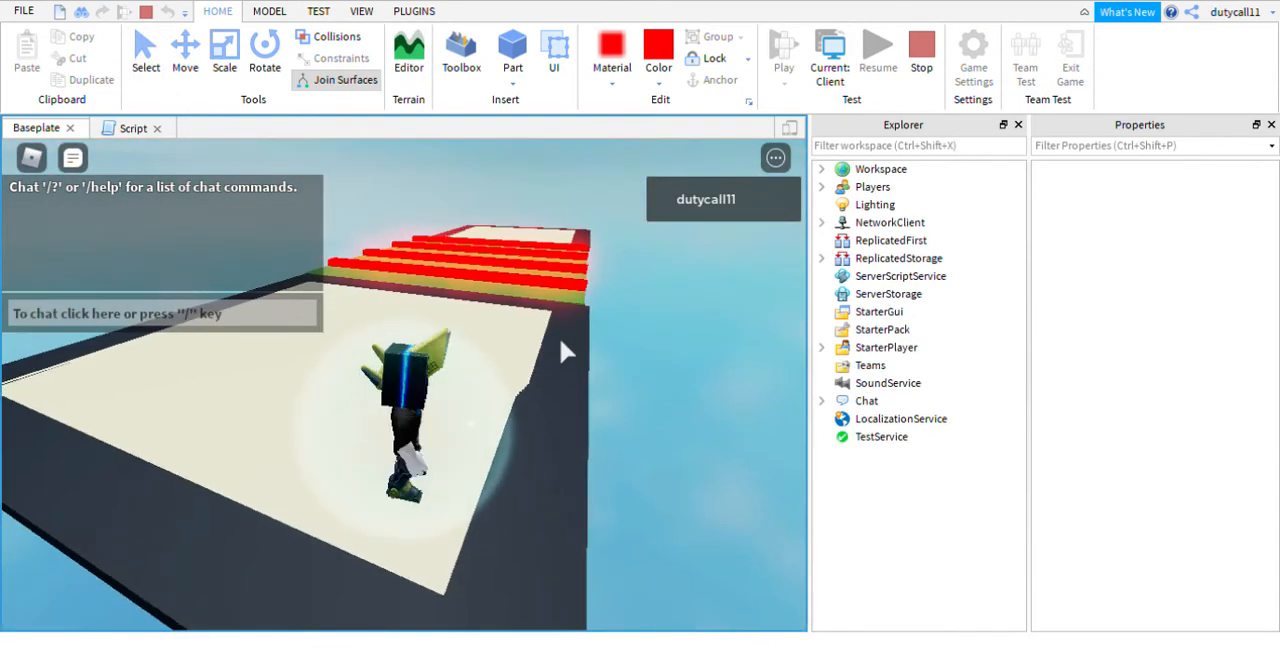
key("w")
right_click_drag(560, 338, 560, 338)
left_click(931, 56)
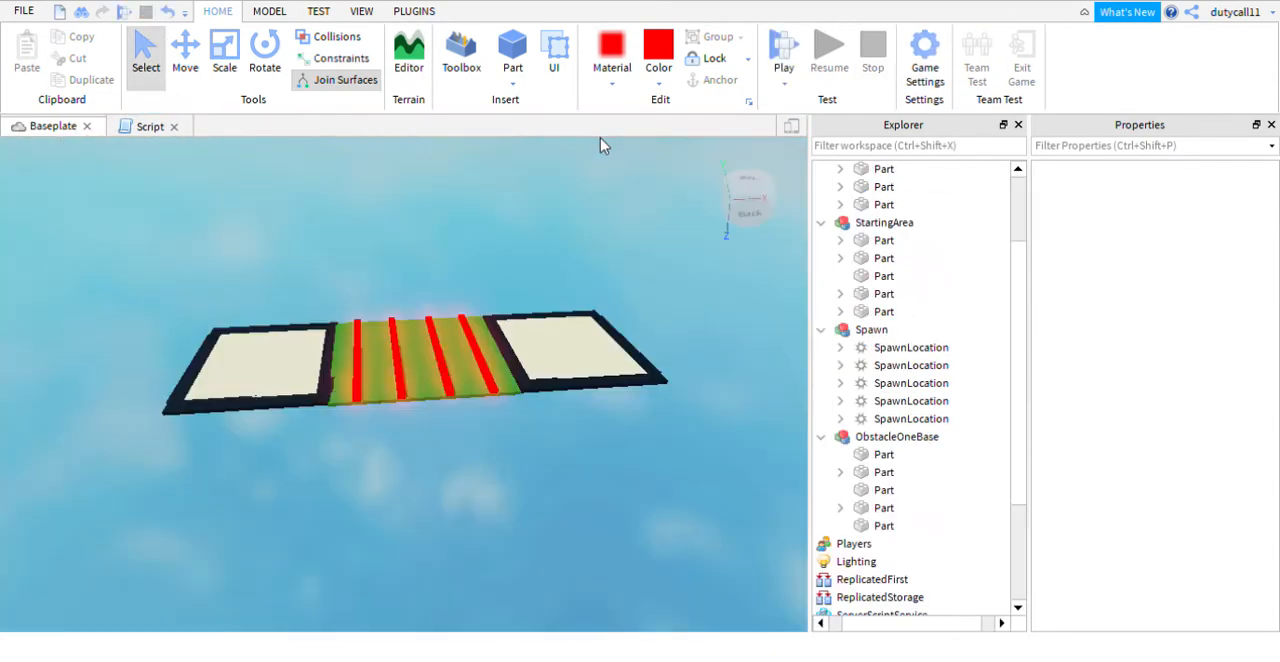
- Collapse the StartingArea, Spawn, ObstacleOneBase and ObstacleOne models in the object hierarchy
right_click_drag(600, 141, 600, 146)
left_click(821, 222)
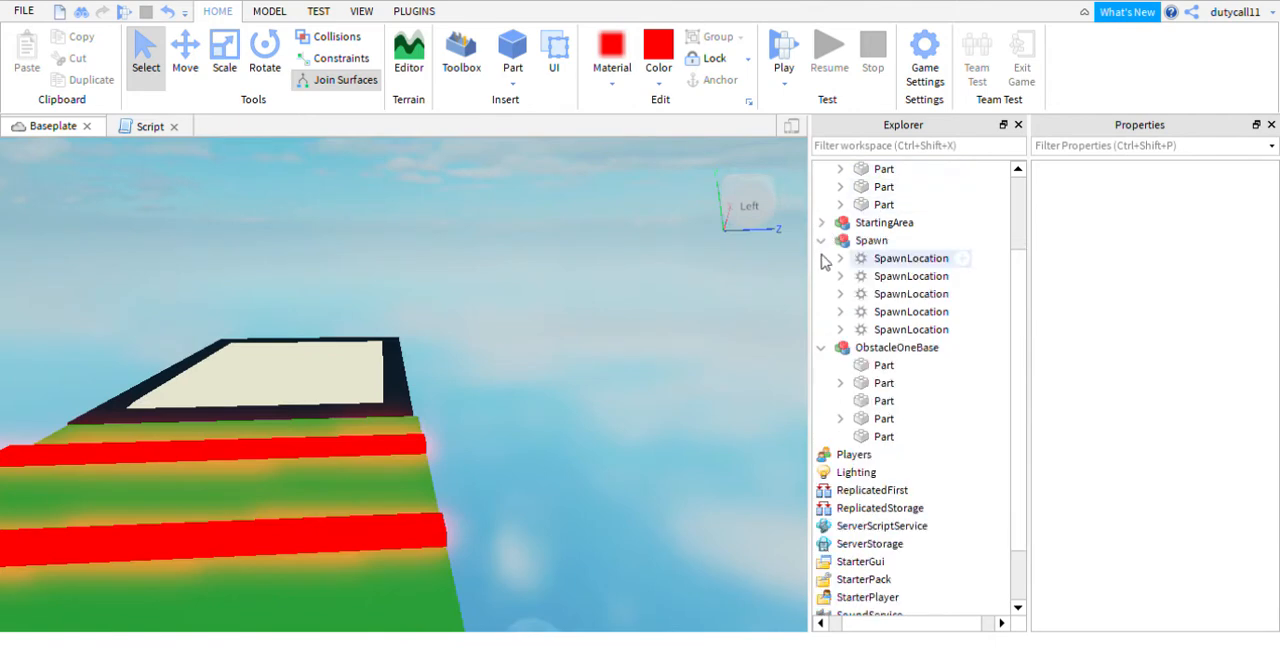
left_click(821, 258)
left_click(821, 276)
left_click(829, 222)
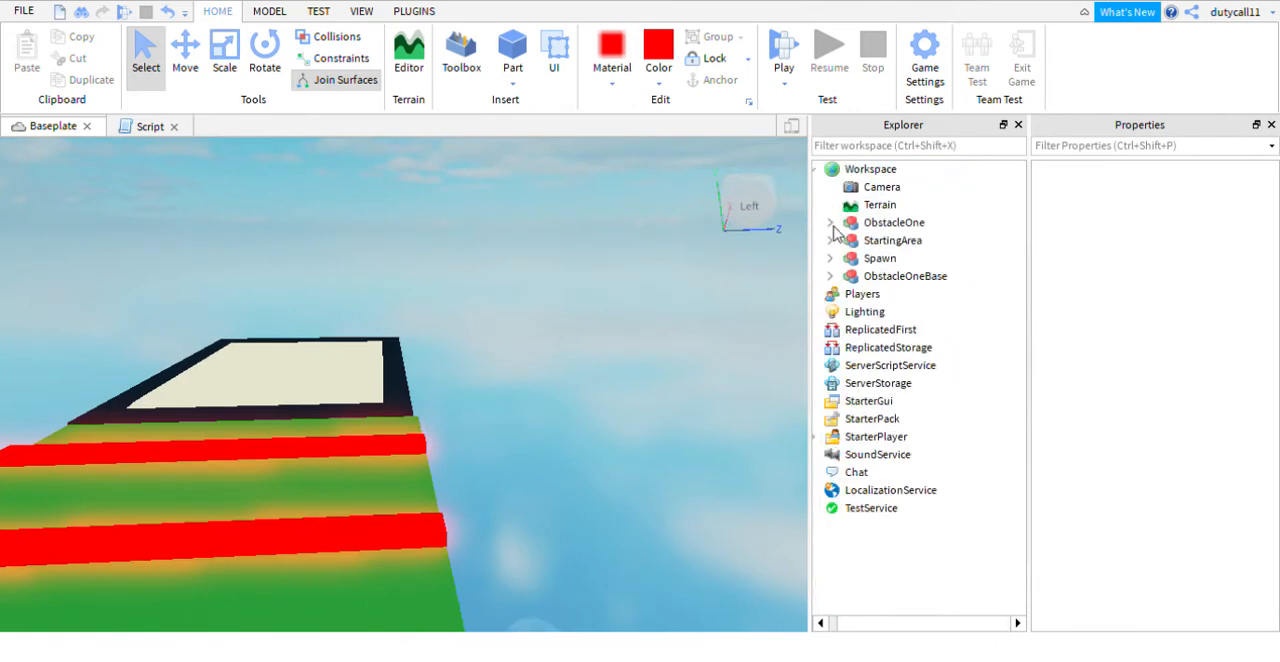
- Insert a new block part and move it down onto the cream surface of the ObstacleOneBase platform
right_click_drag(563, 217, 563, 217)
key("w")
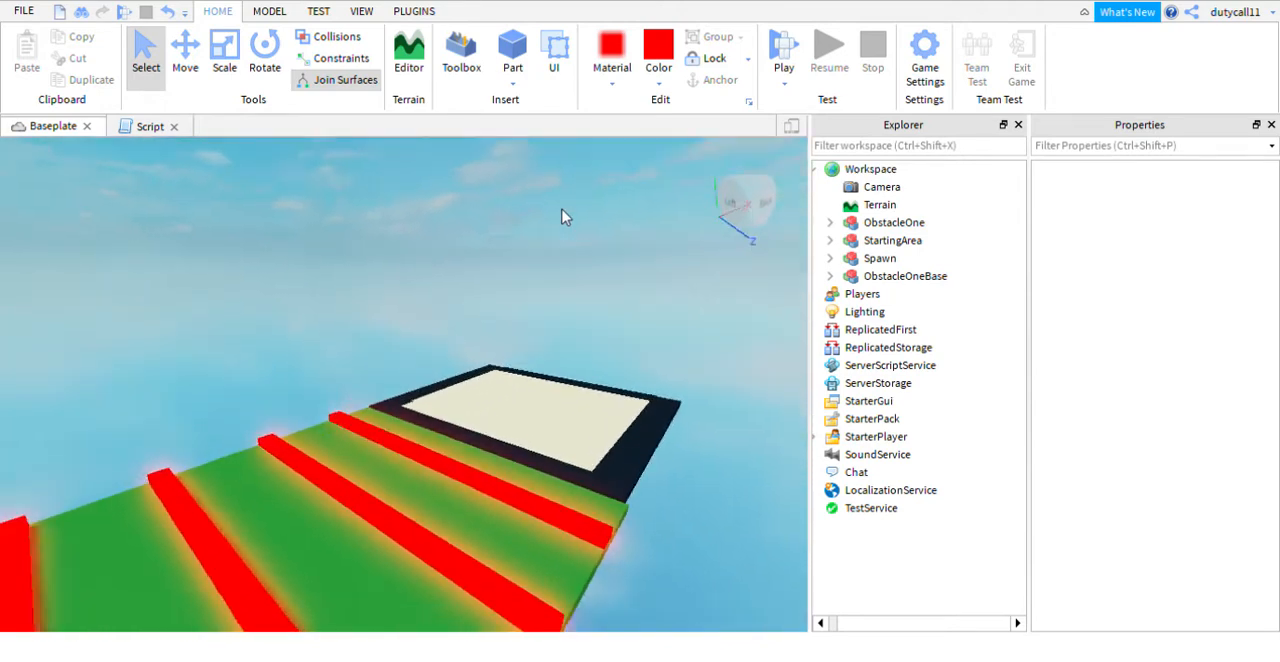
key("s")
left_click(955, 276)
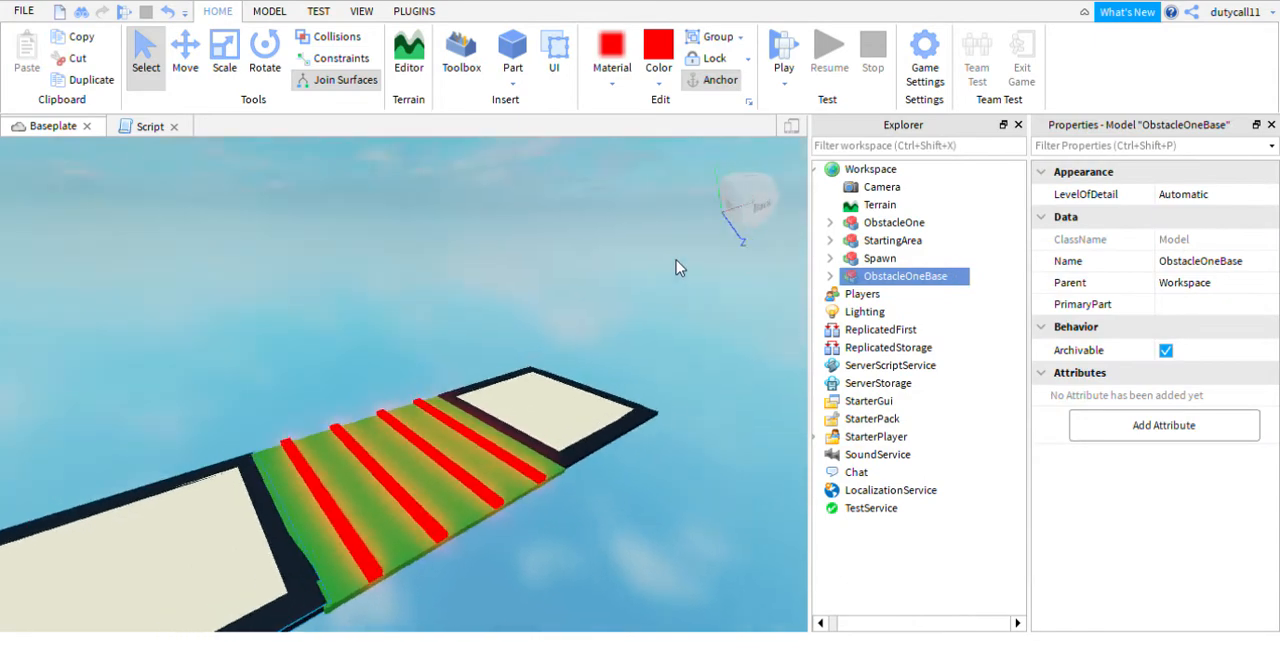
right_click_drag(676, 268, 677, 266)
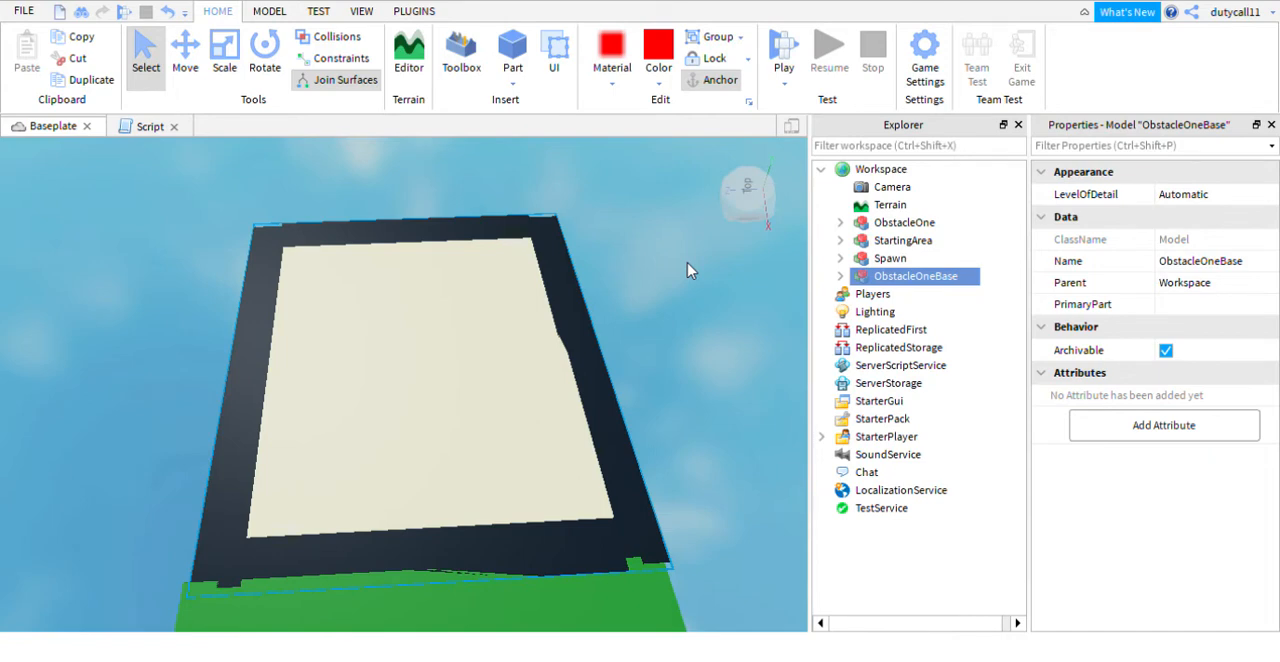
right_click_drag(615, 218, 564, 245)
left_click(510, 70)
left_click(185, 55)
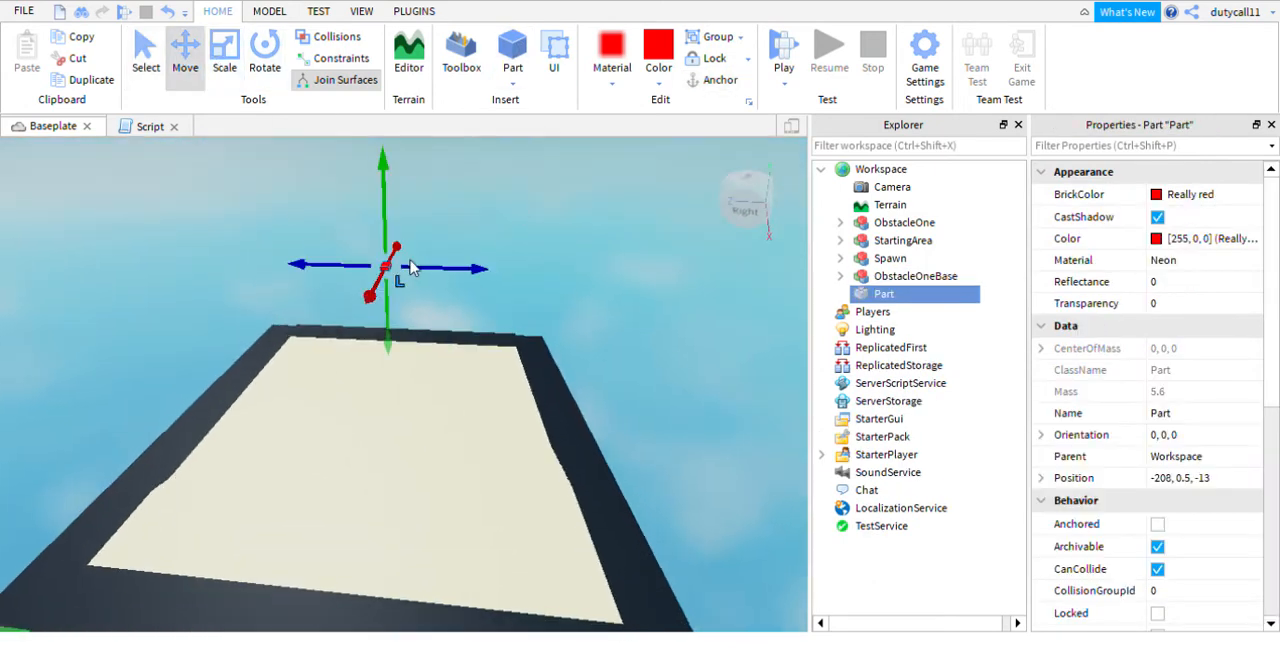
left_click_drag(378, 288, 273, 426)
left_click_drag(338, 460, 414, 494)
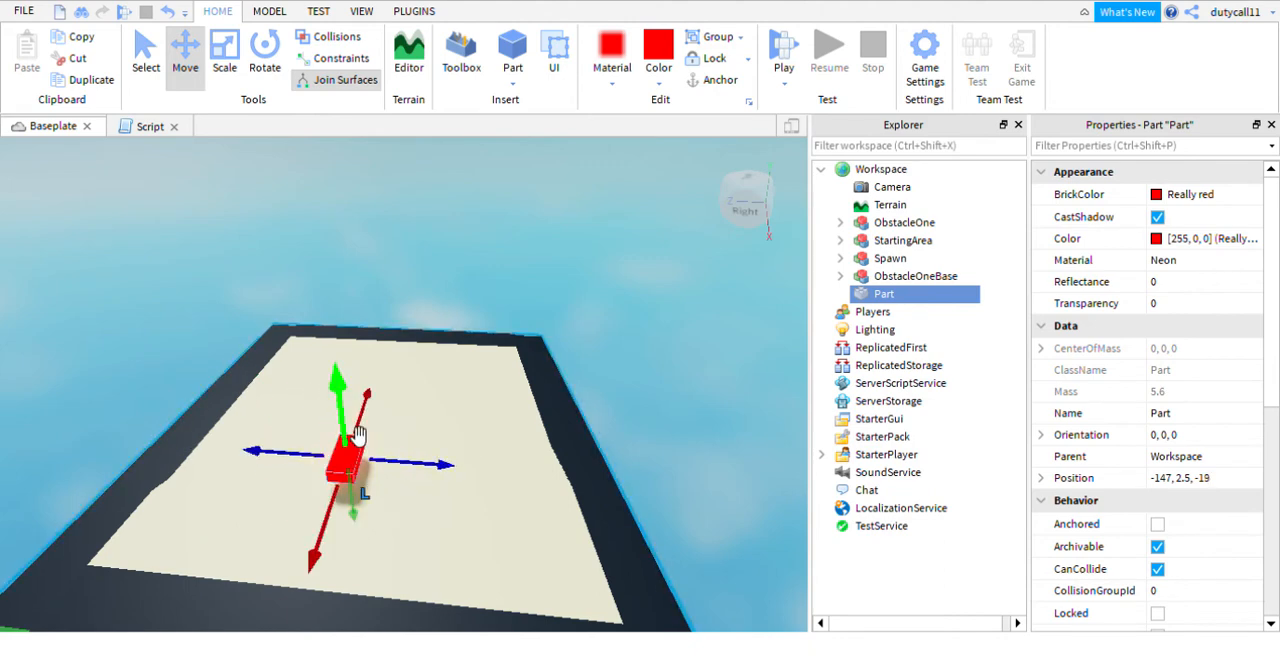
left_click_drag(358, 435, 274, 466)
- Scale the red part on the ObstacleOneBase platform into a wider and longer, nearly square flat slab
left_click(227, 62)
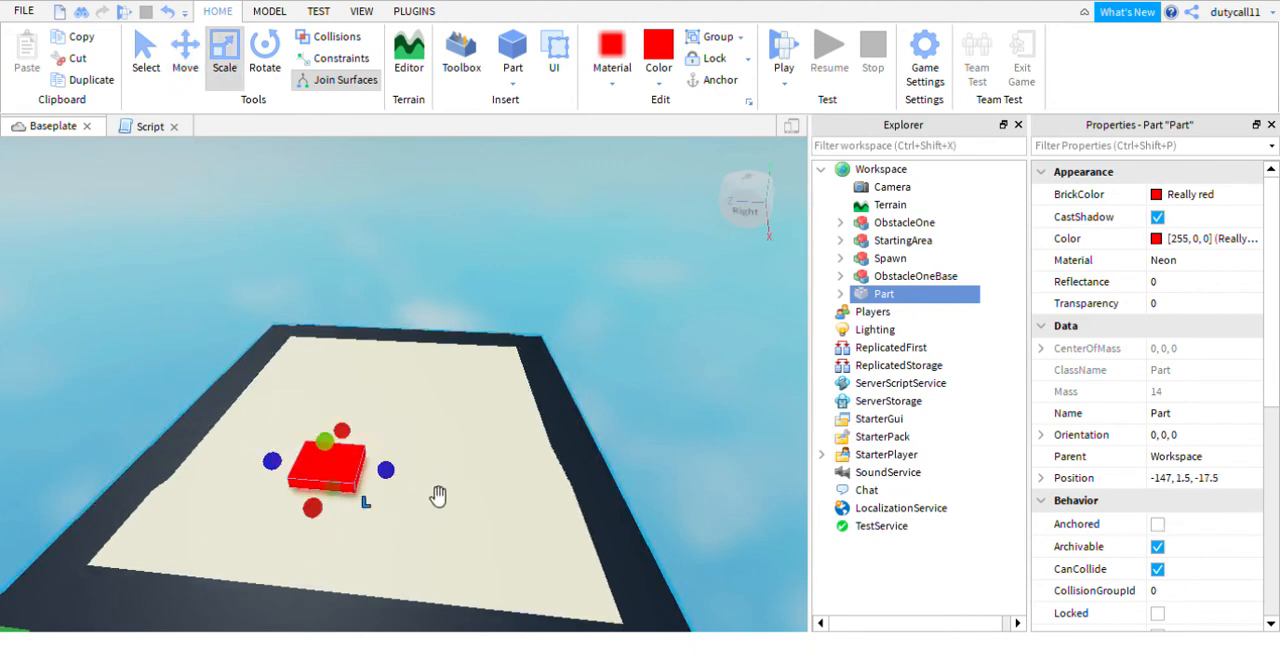
left_click_drag(395, 485, 424, 498)
left_click_drag(370, 447, 387, 438)
left_click_drag(387, 468, 391, 472)
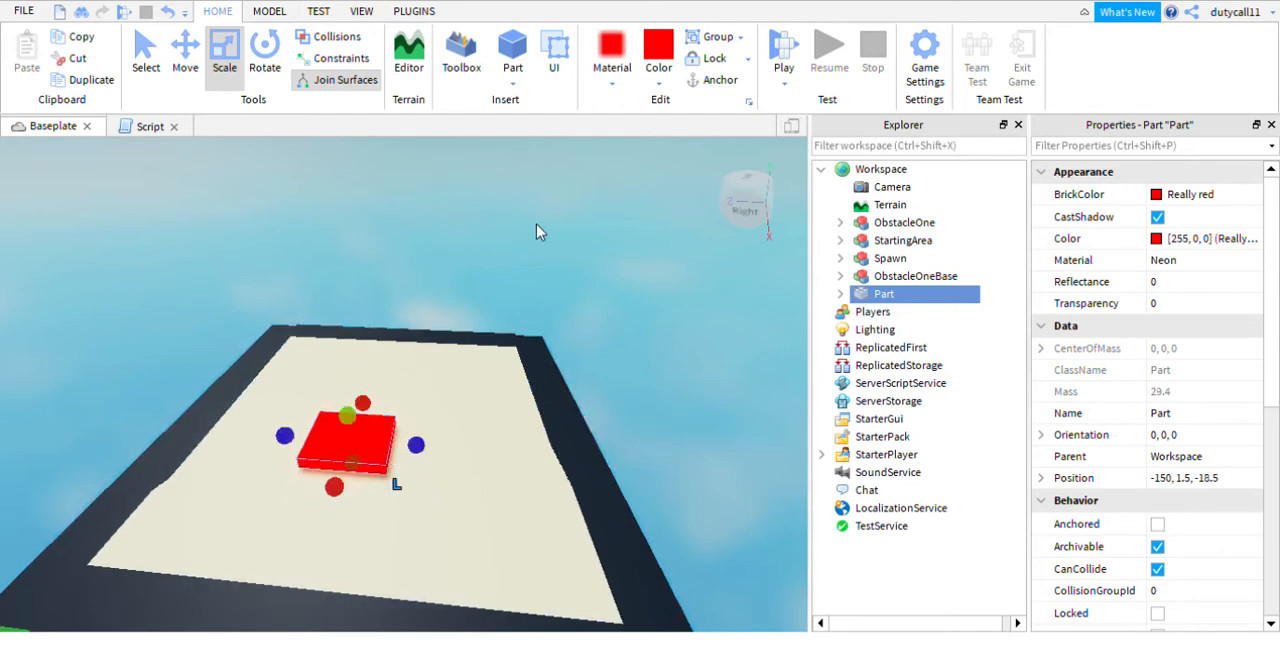
- Change the slab's material to Glass and its color to Lime green
left_click(613, 89)
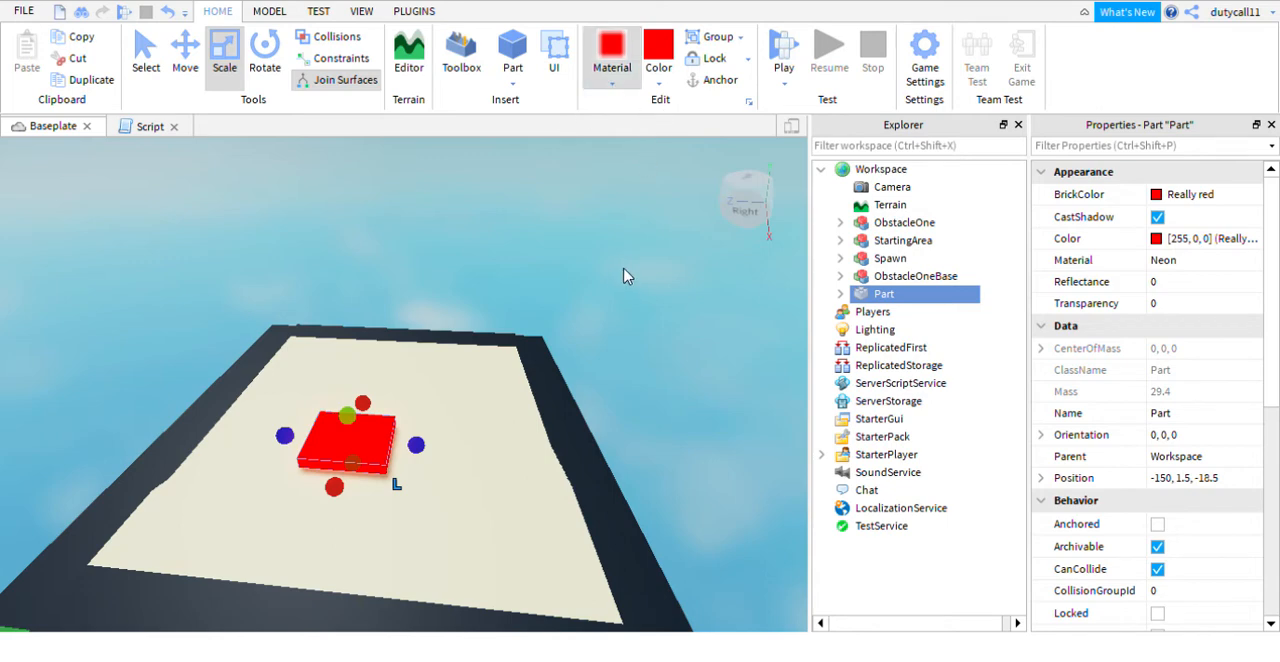
scroll(625, 270, "up", 5)
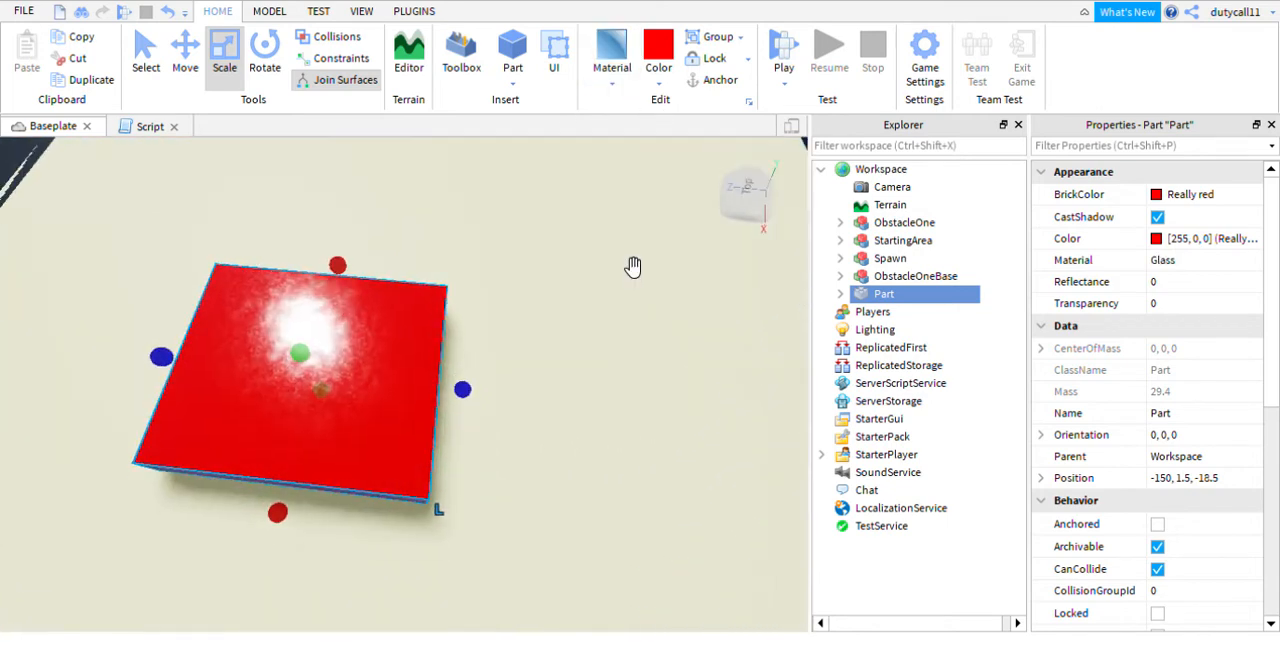
scroll(633, 266, "down", 5)
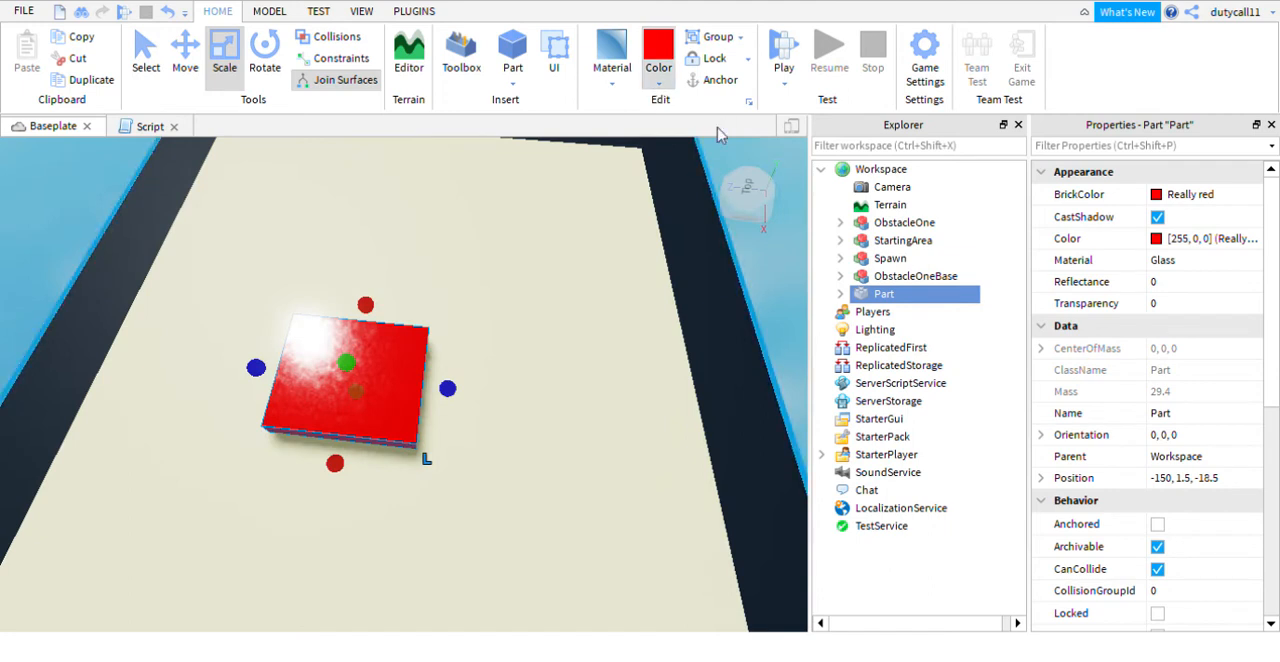
left_click(722, 212)
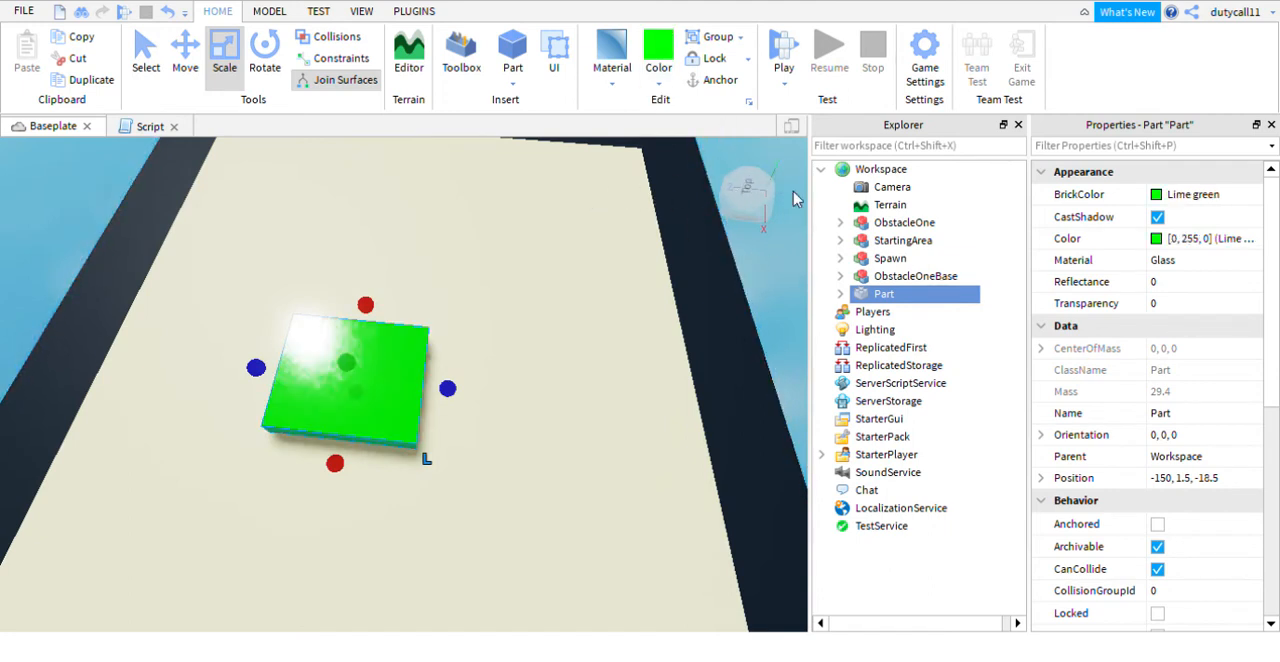
- Reposition the green glass slab on the platform to -152, 1.5, -20.5, keeping its Glass material
left_click(480, 265)
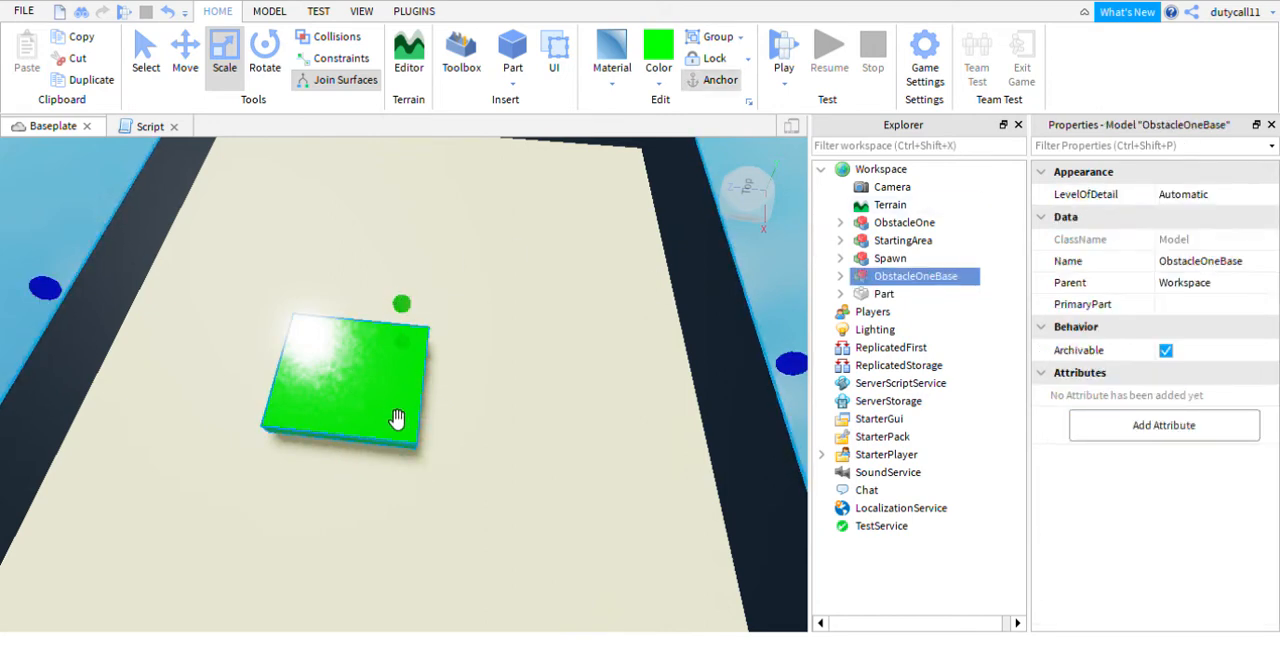
left_click_drag(394, 420, 432, 393)
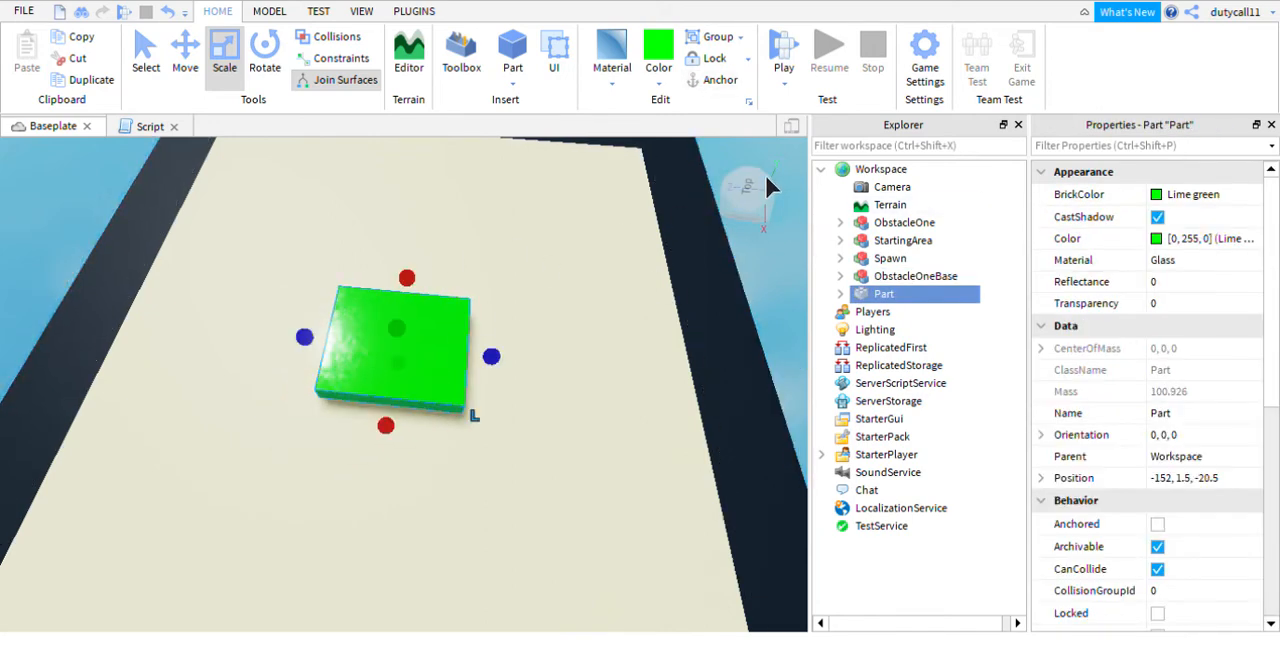
left_click(613, 86)
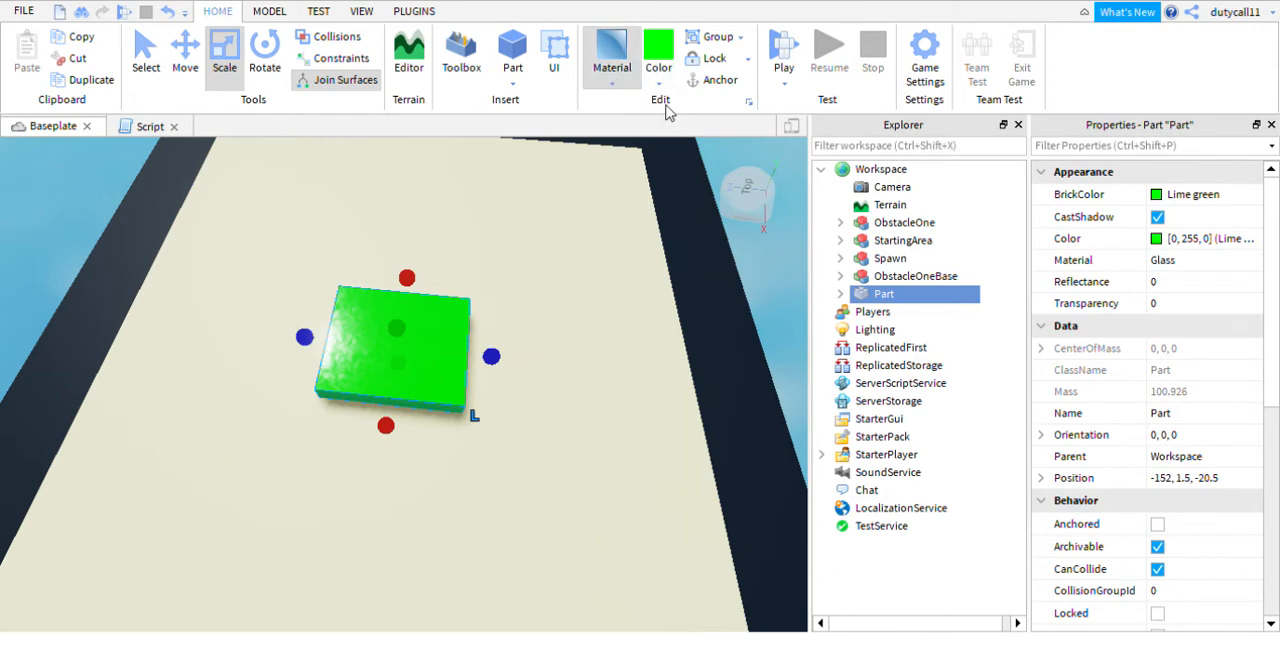
left_click(785, 288)
- Add a new script to the green glass part and delete its default print("Hello world!") line
right_click_drag(800, 302, 774, 295)
scroll(775, 295, "down", 4)
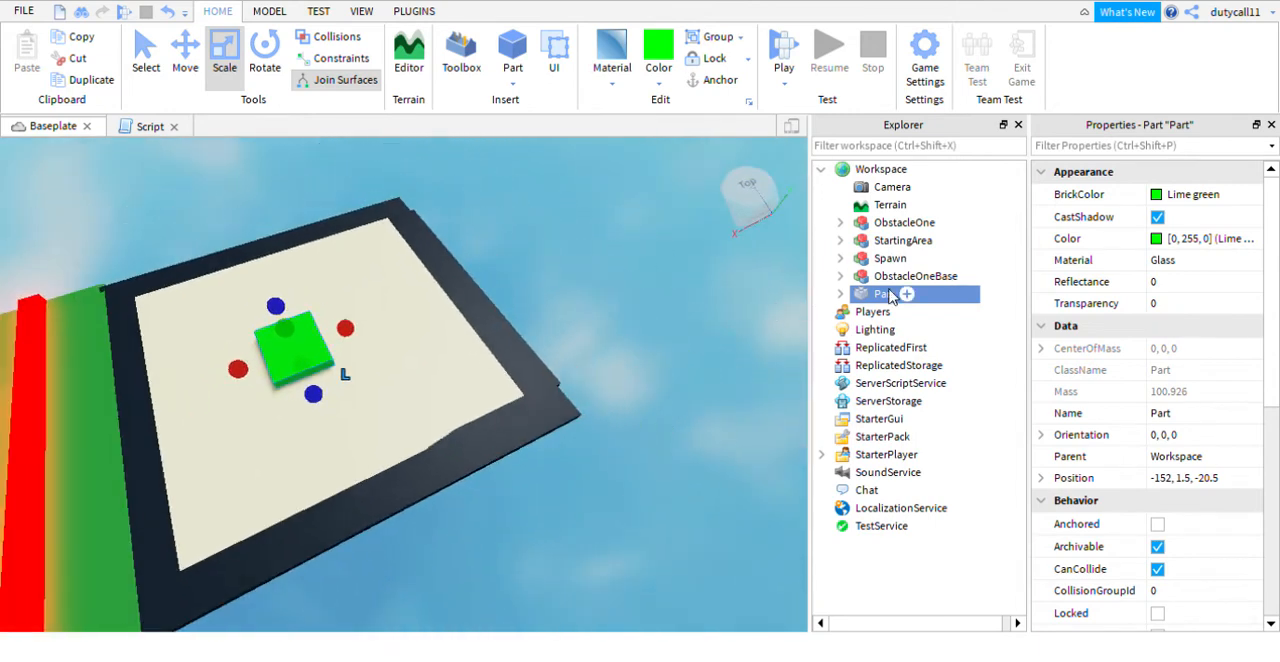
left_click(839, 294)
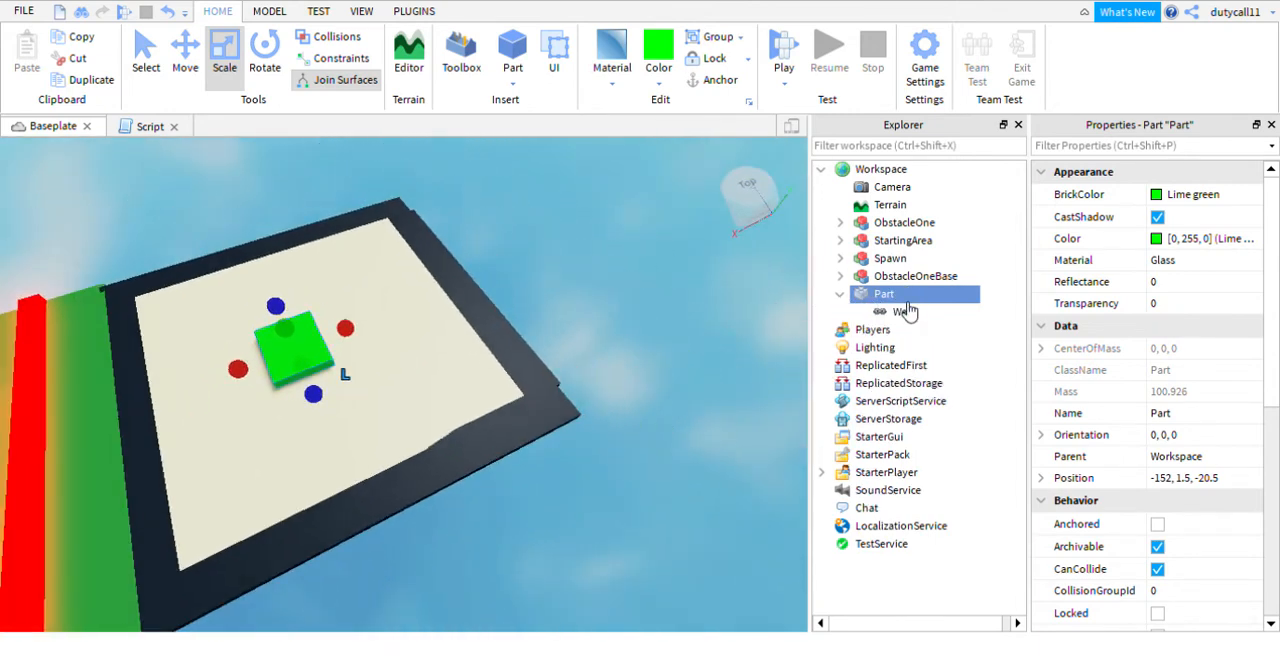
left_click(907, 306)
left_click_drag(85, 178, 6, 118)
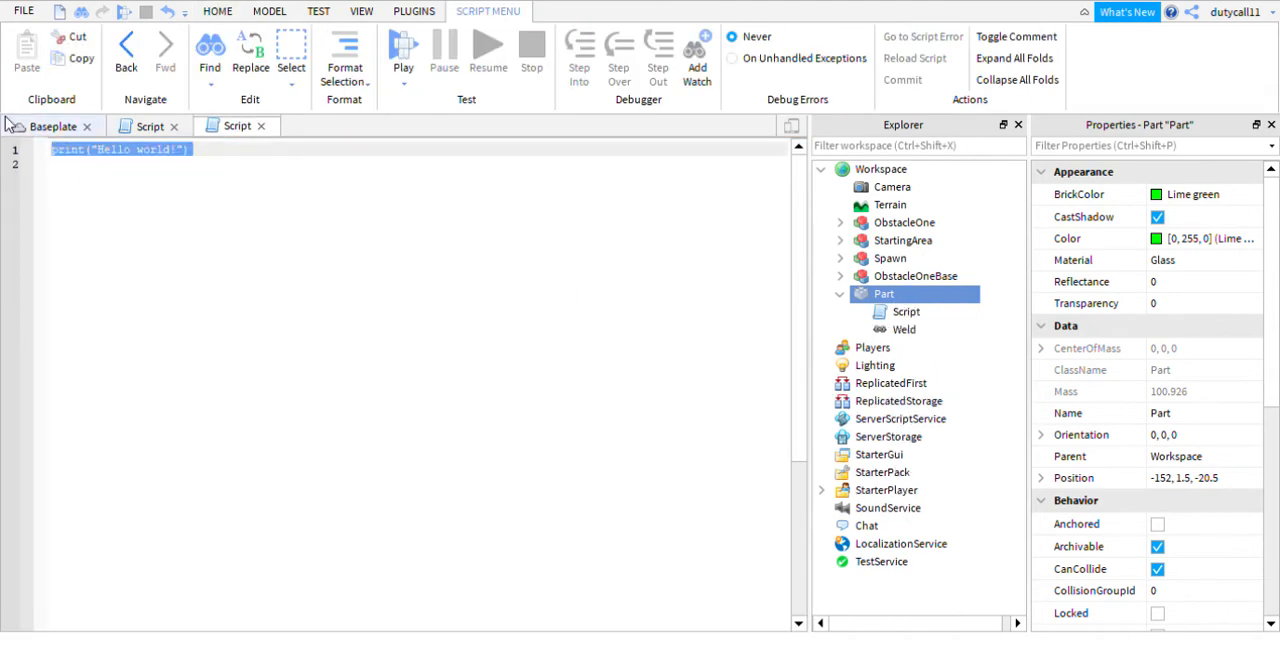
key("BackSpace")
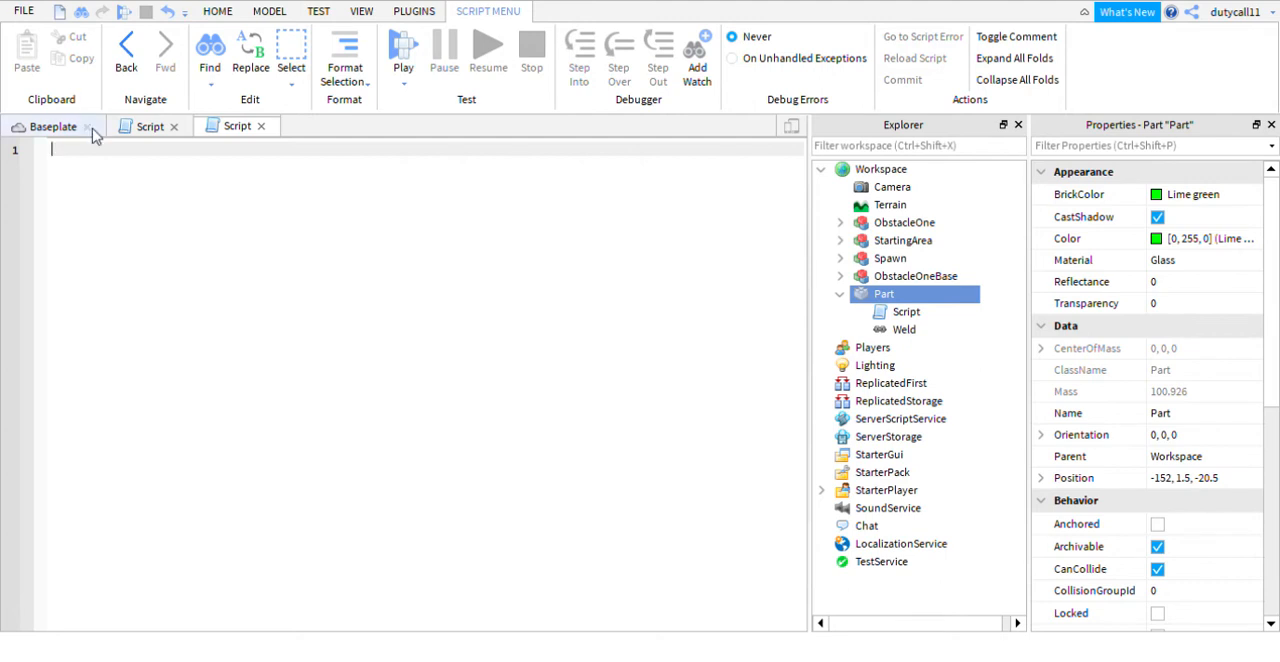
- Declare the variable in the green part's empty script with local spawn = script.Parent
left_click(140, 127)
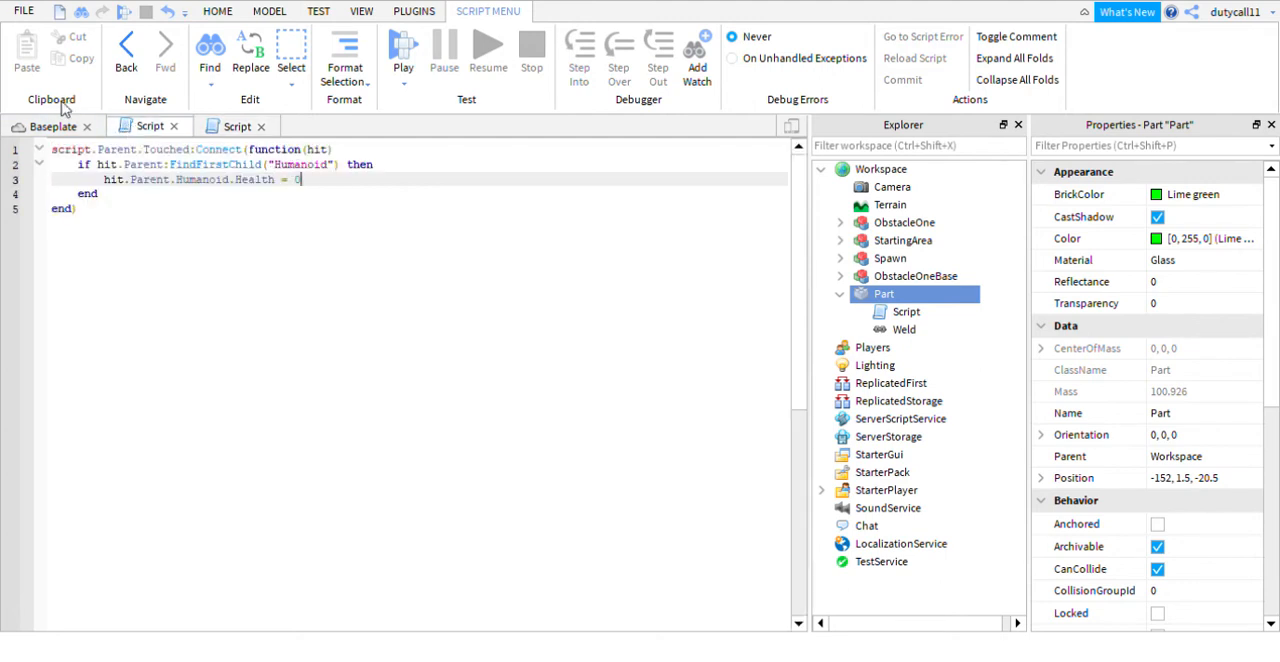
left_click(232, 129)
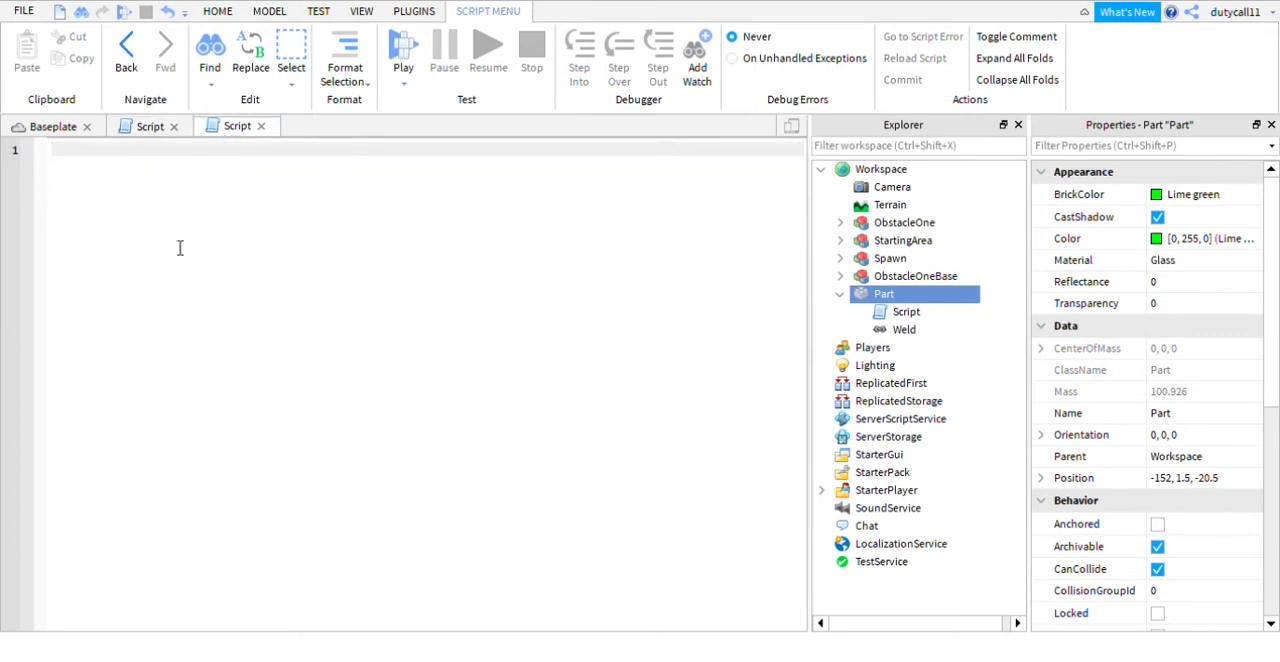
type("local spawn = script")
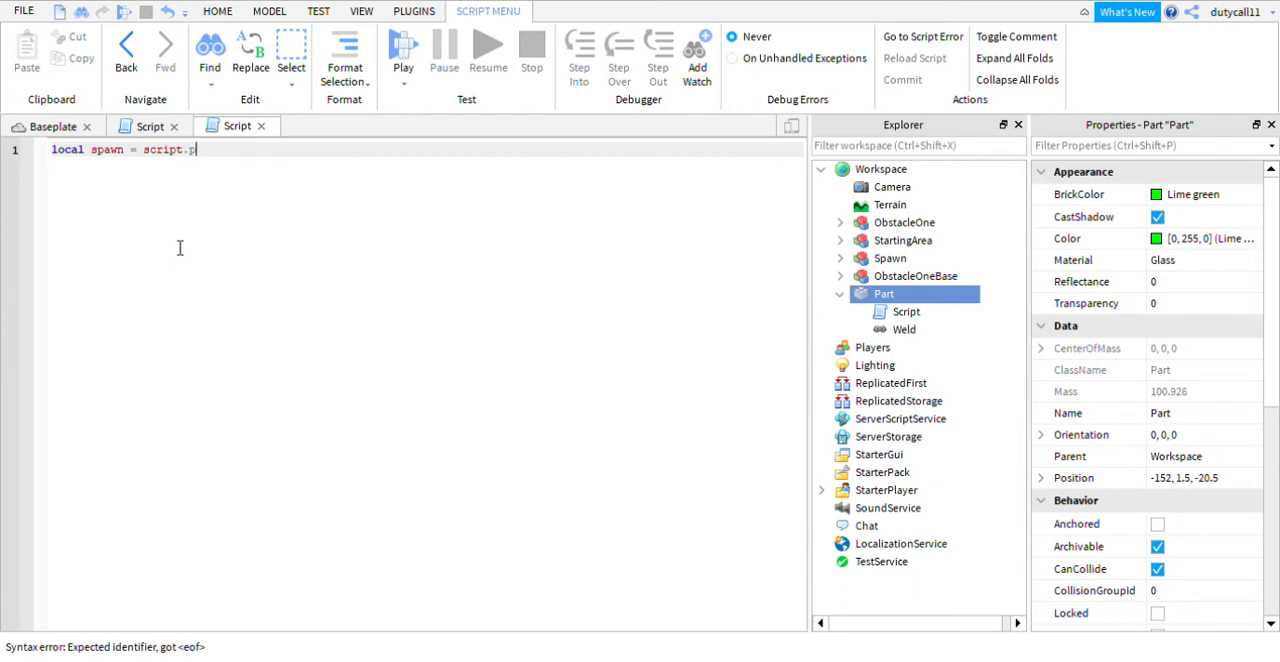
type(".p")
key("Tab")
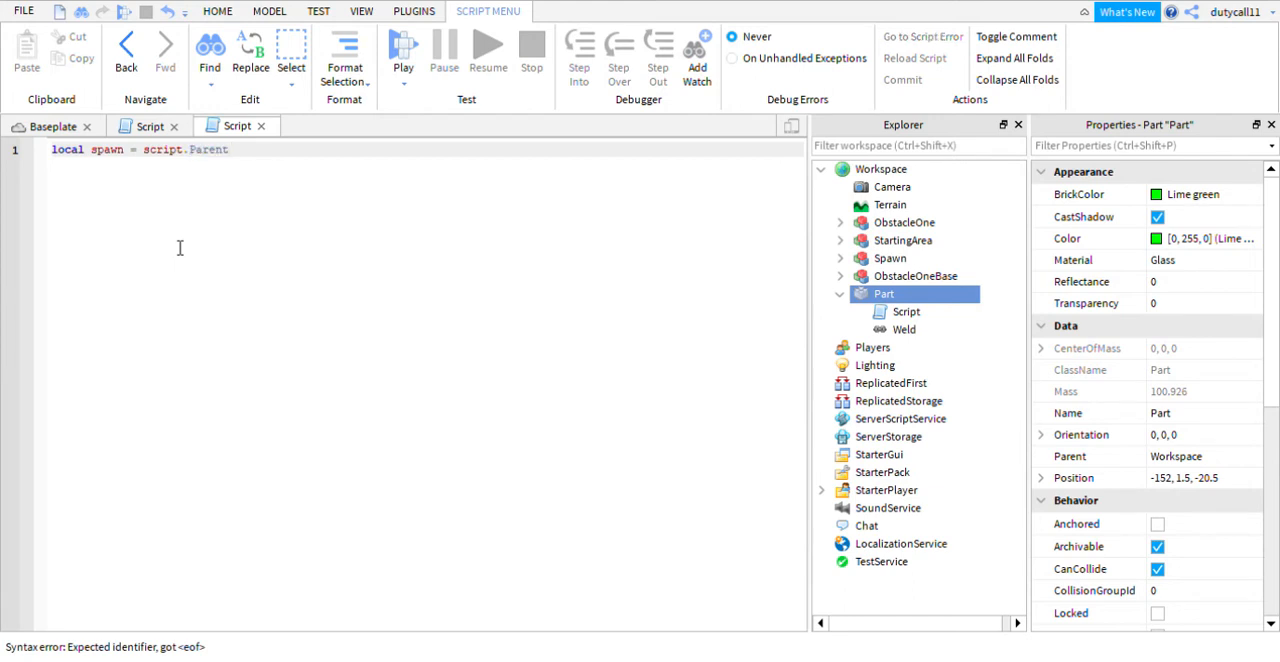
key("Return")
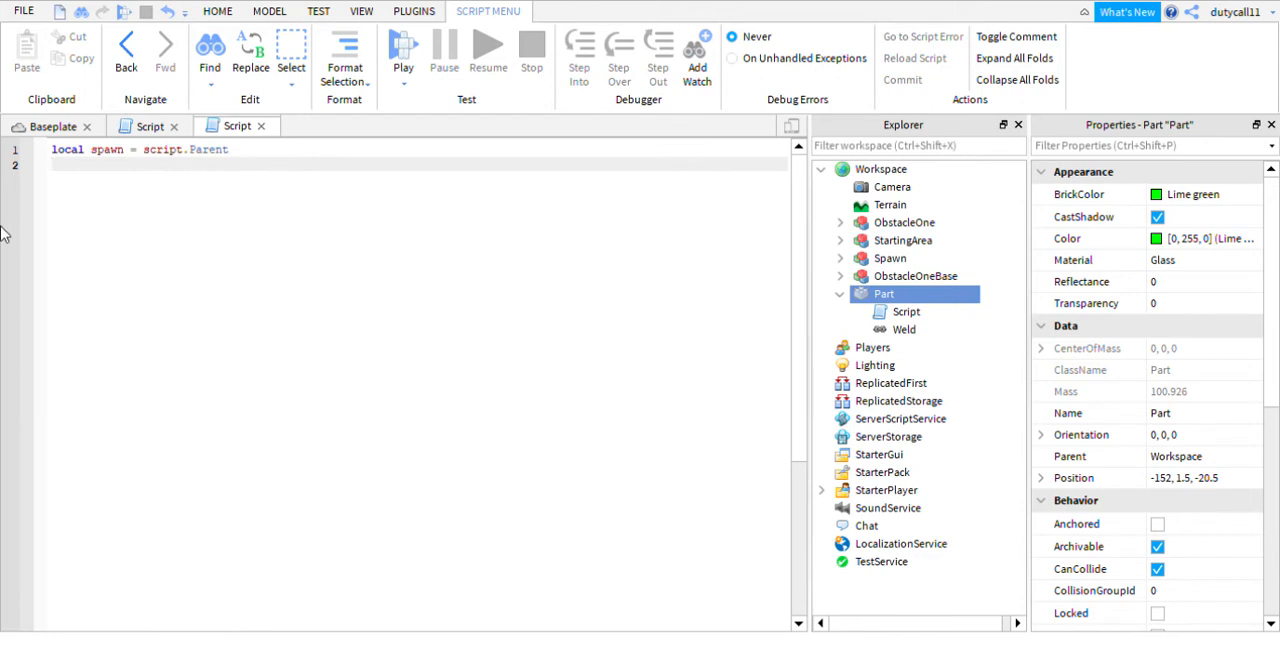
- Add a touch handler below the spawn variable with spawn.Touched:Connect(function(hit), closed by end)
left_click(50, 126)
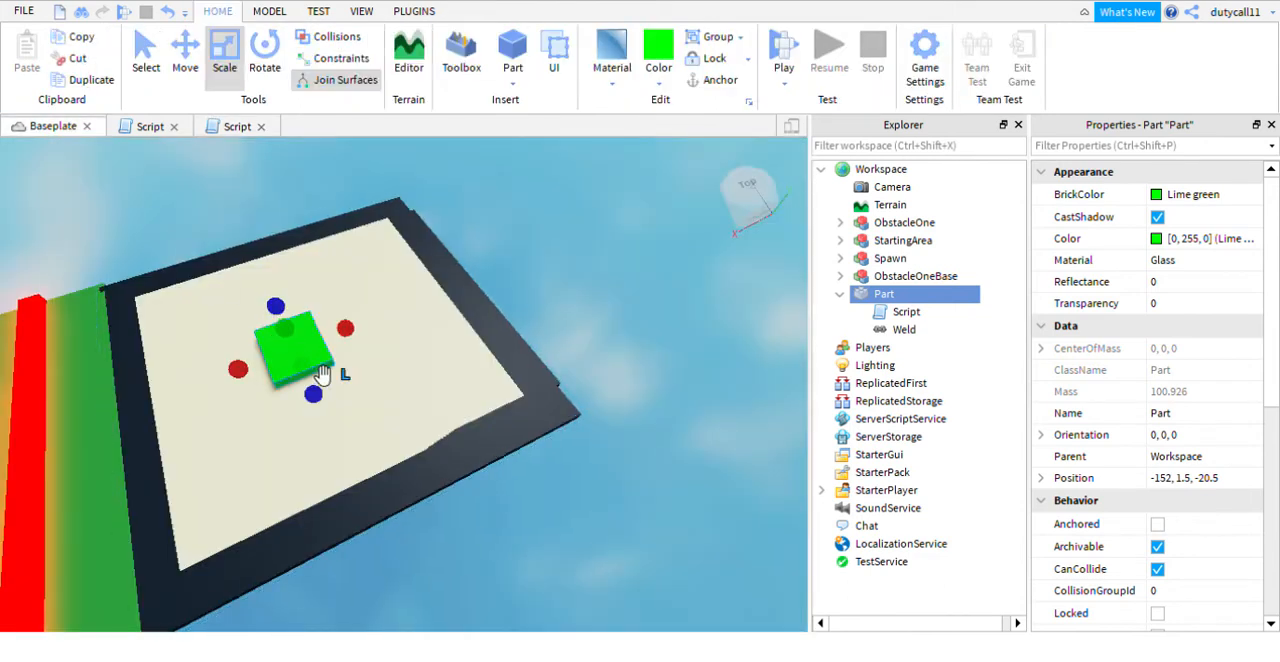
left_click(224, 128)
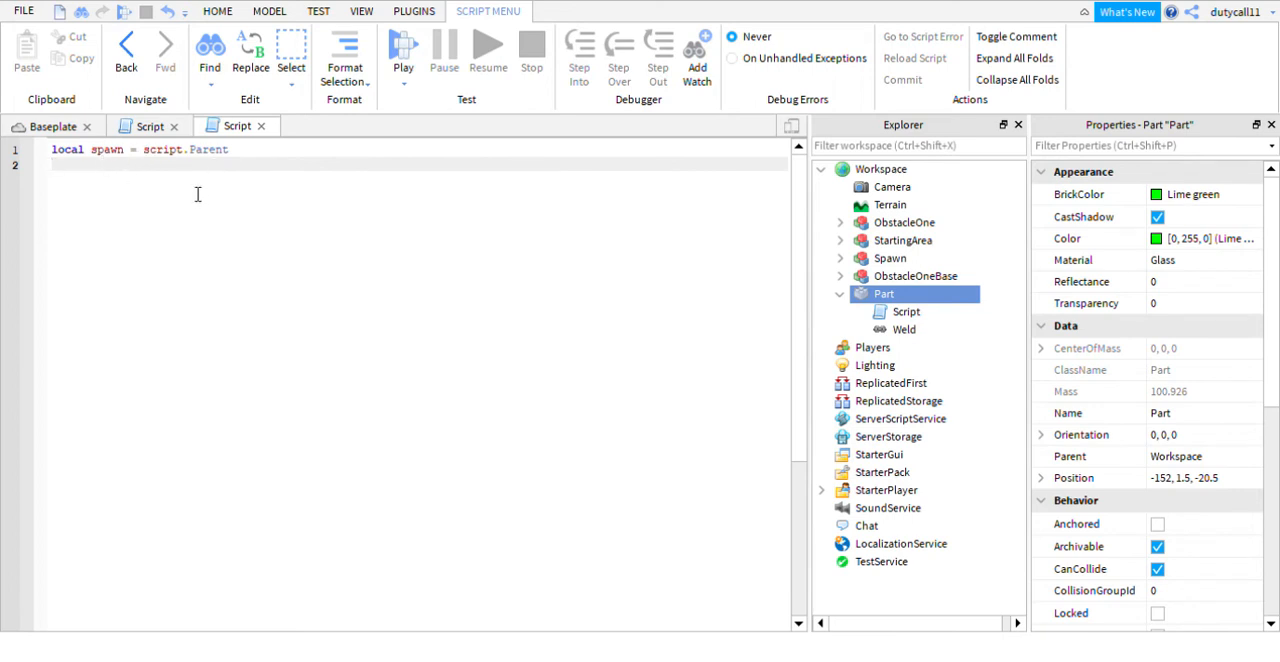
type("spawn")
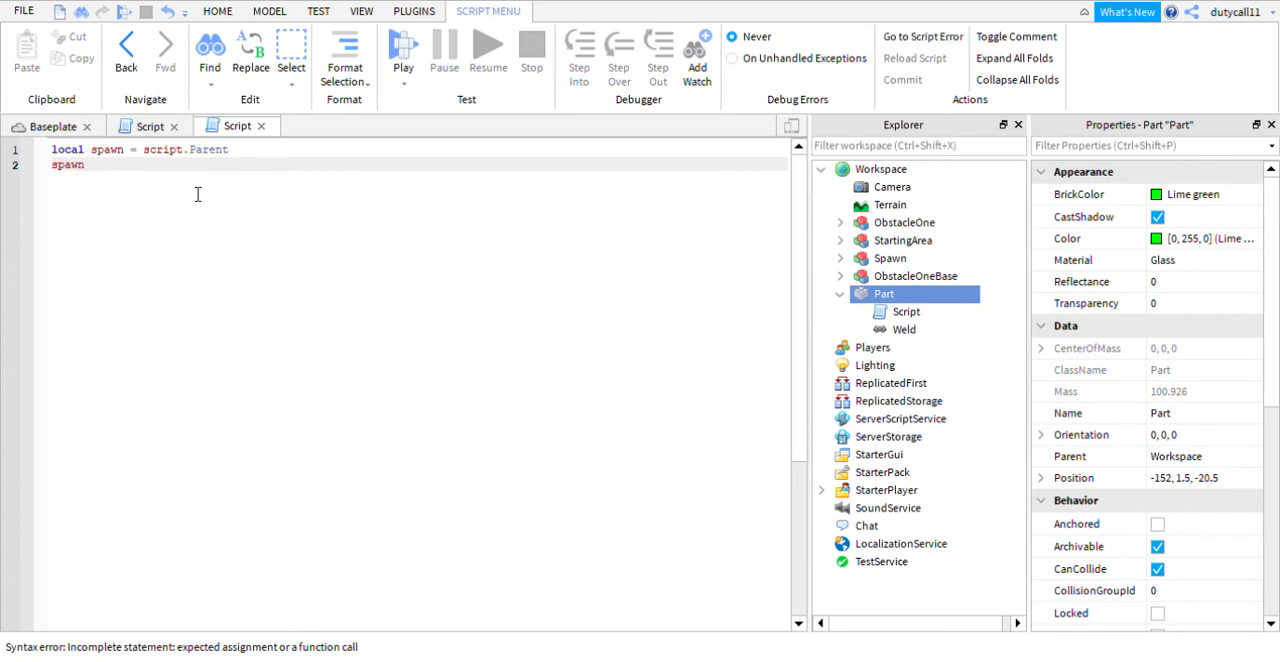
type("().Touched:Connect(function")
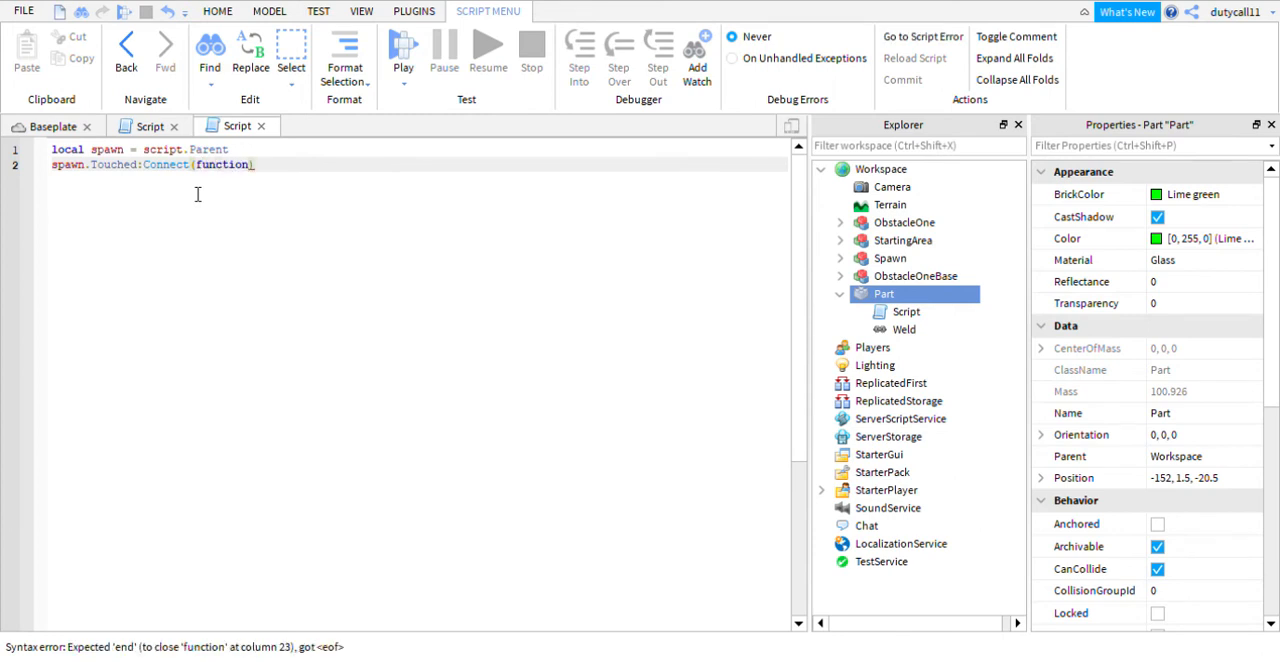
type("(hit)")
key("Return")
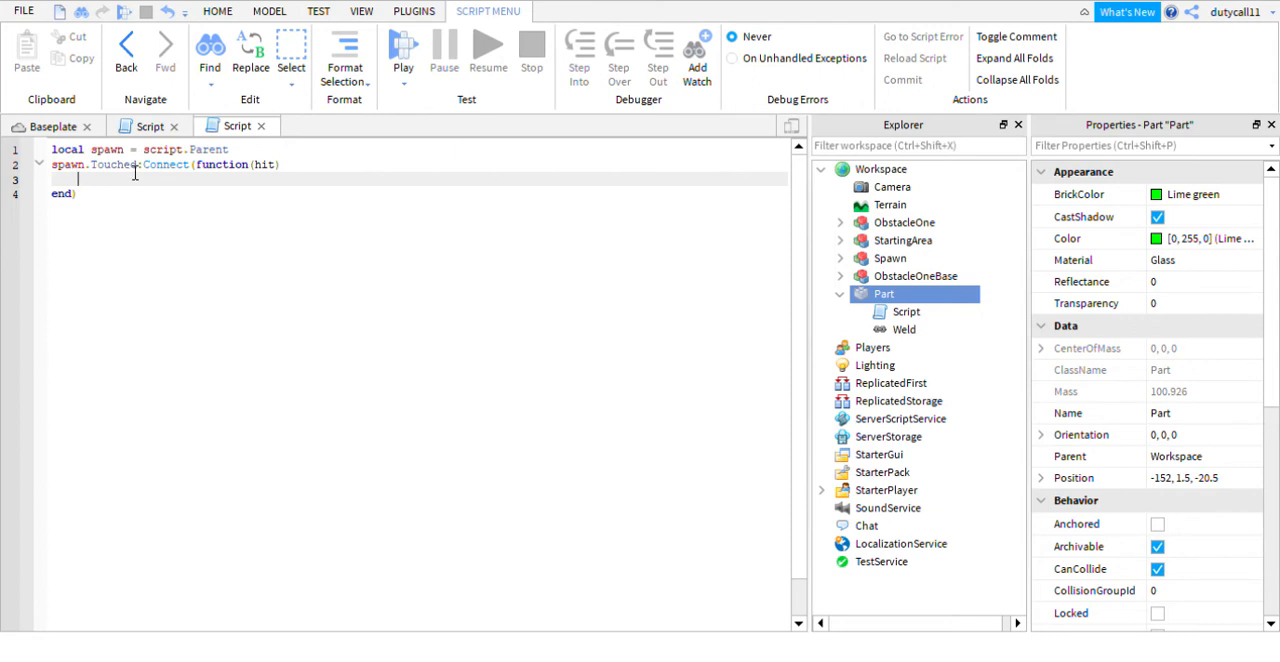
- Inside the touch handler, add the block if hit and hit.Parent and hit.Parent:FindFirstChild("Humanoid") then
type("f hit ")
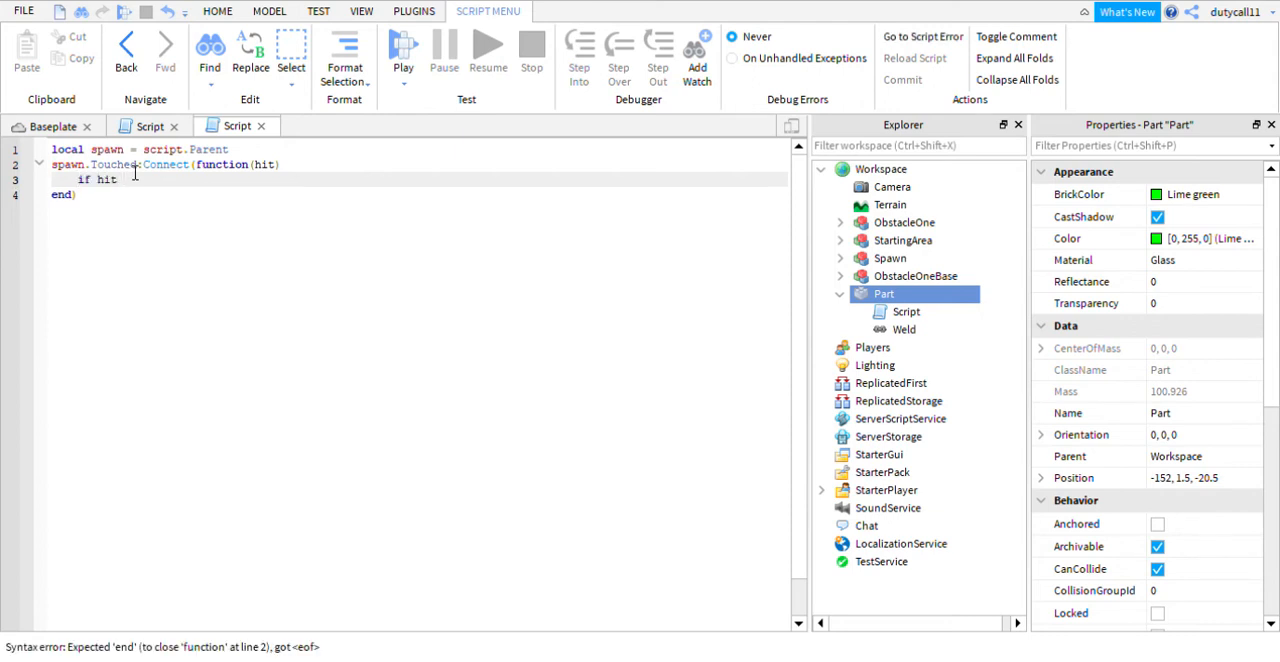
type("and h")
type("it.Parent and hit")
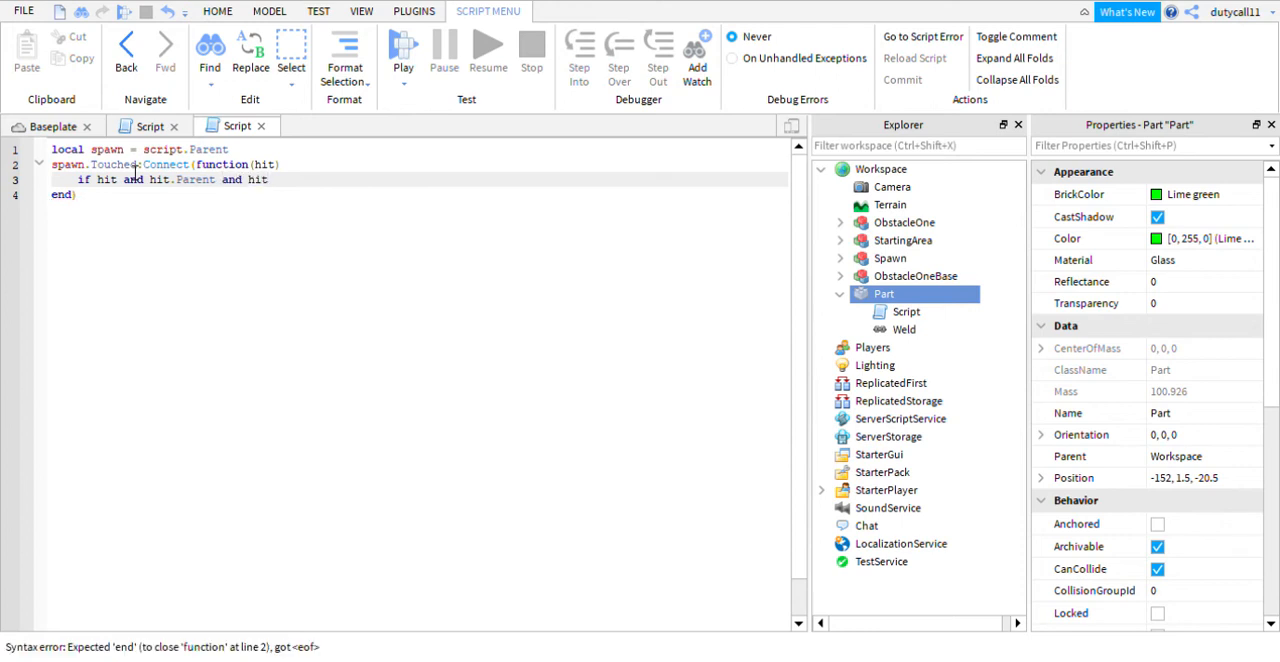
type(".Pare")
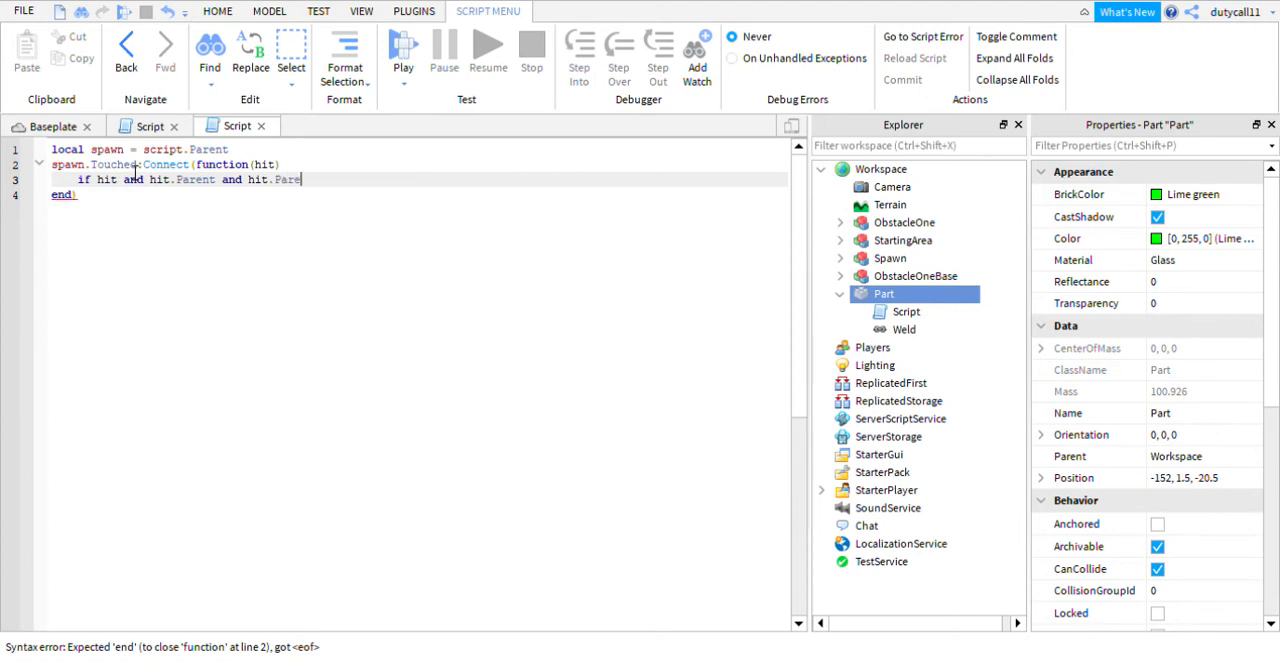
type("n")
type("t:Find")
type("First")
type("Child(")
type("\"Human")
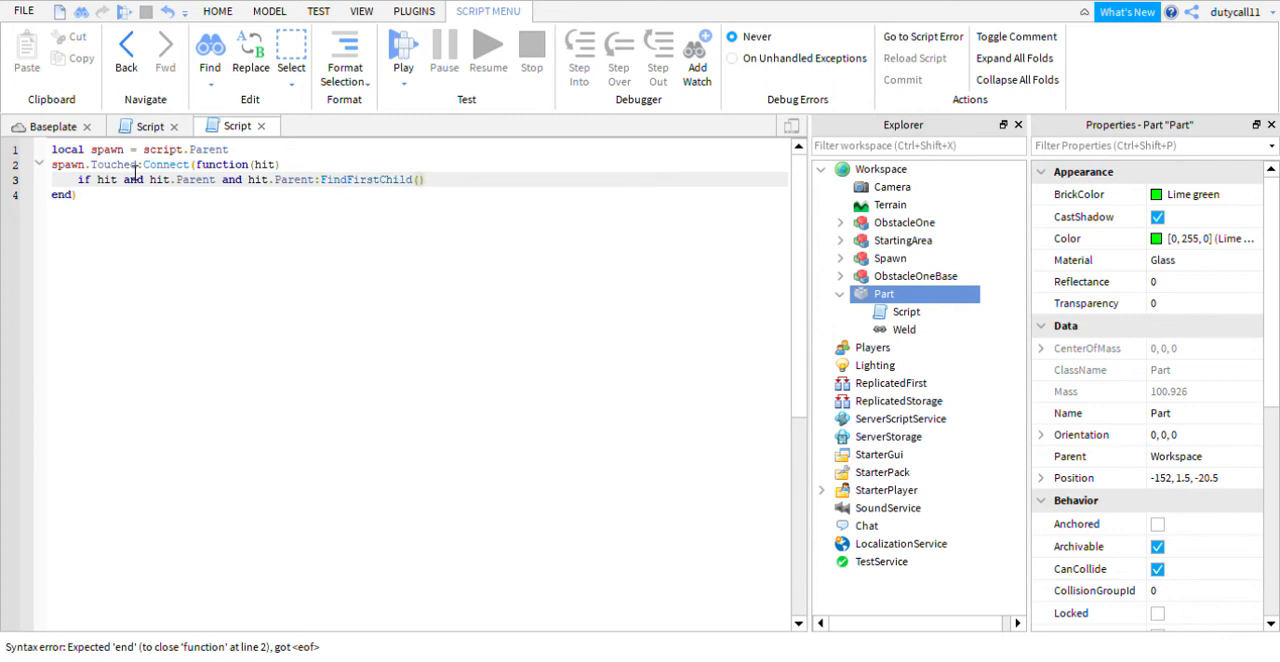
type("oid\"")
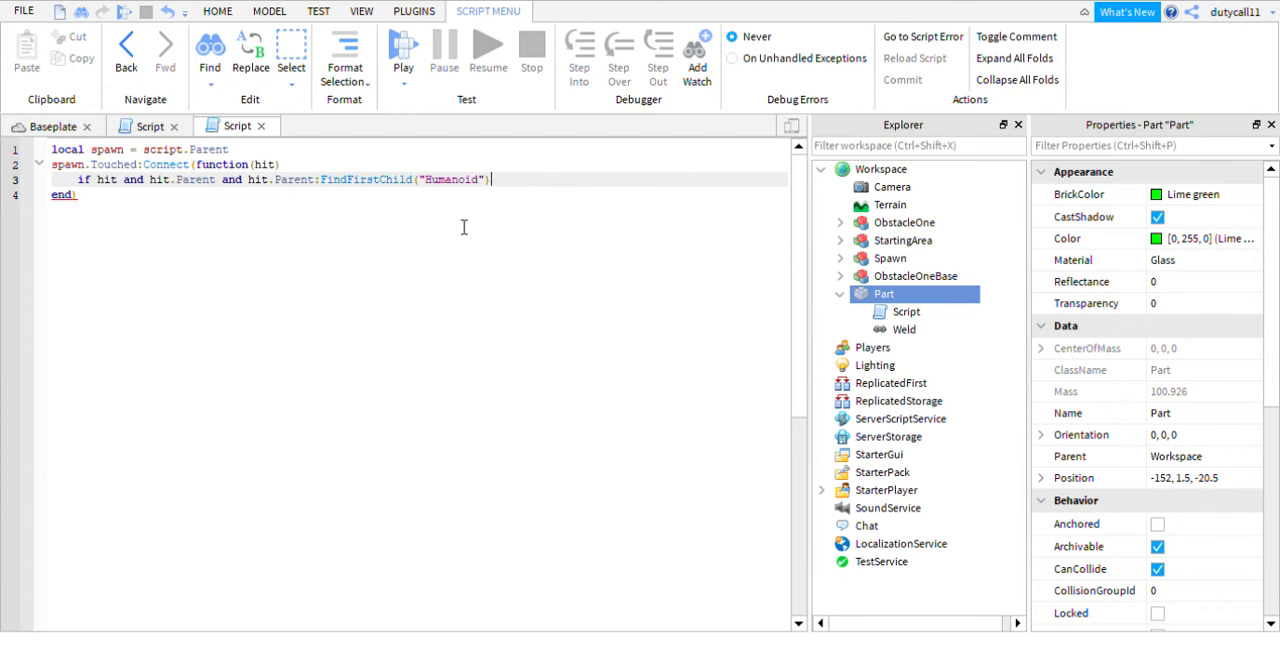
type("then")
key("Return")
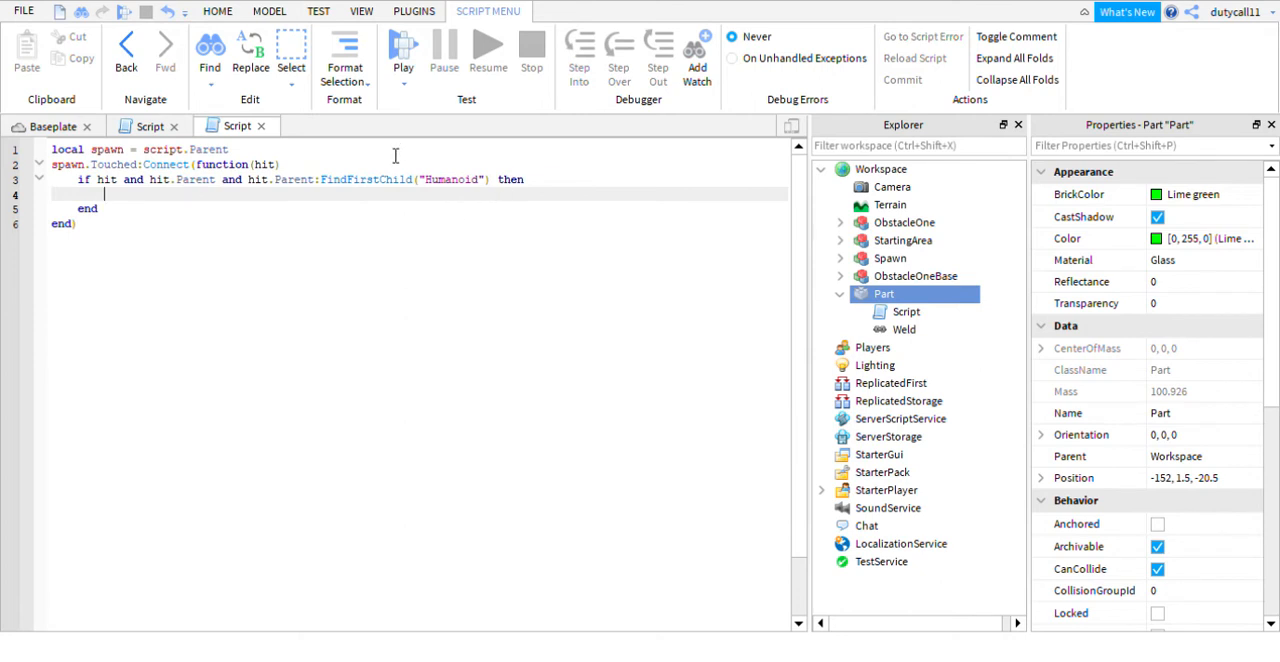
- Inside the if block, add the line local player = game.Players:GetPlayerFromCharacter(hit.Parent)
type("local")
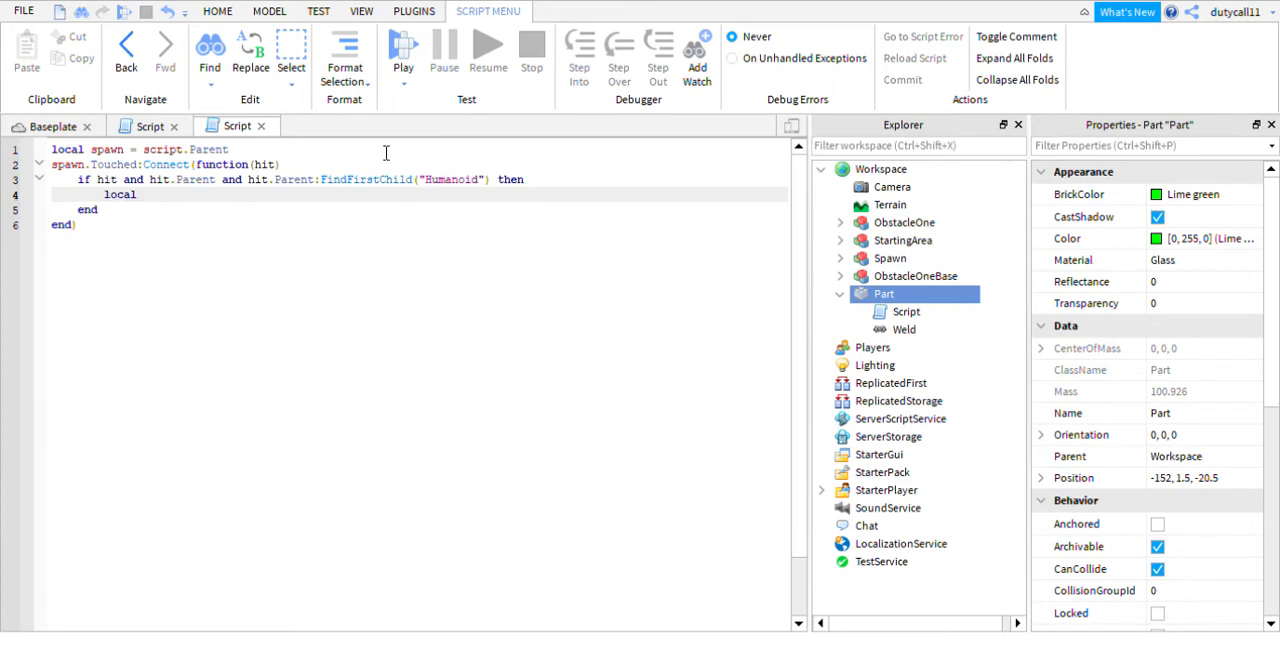
type(" player")
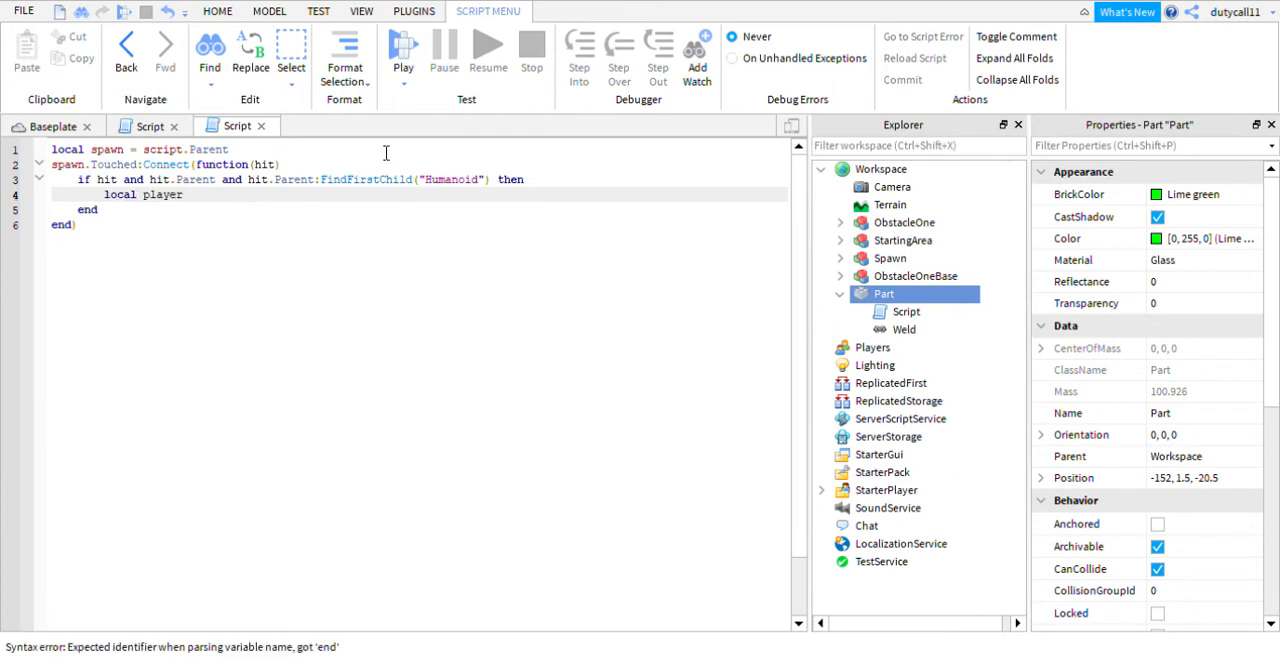
type(" = g")
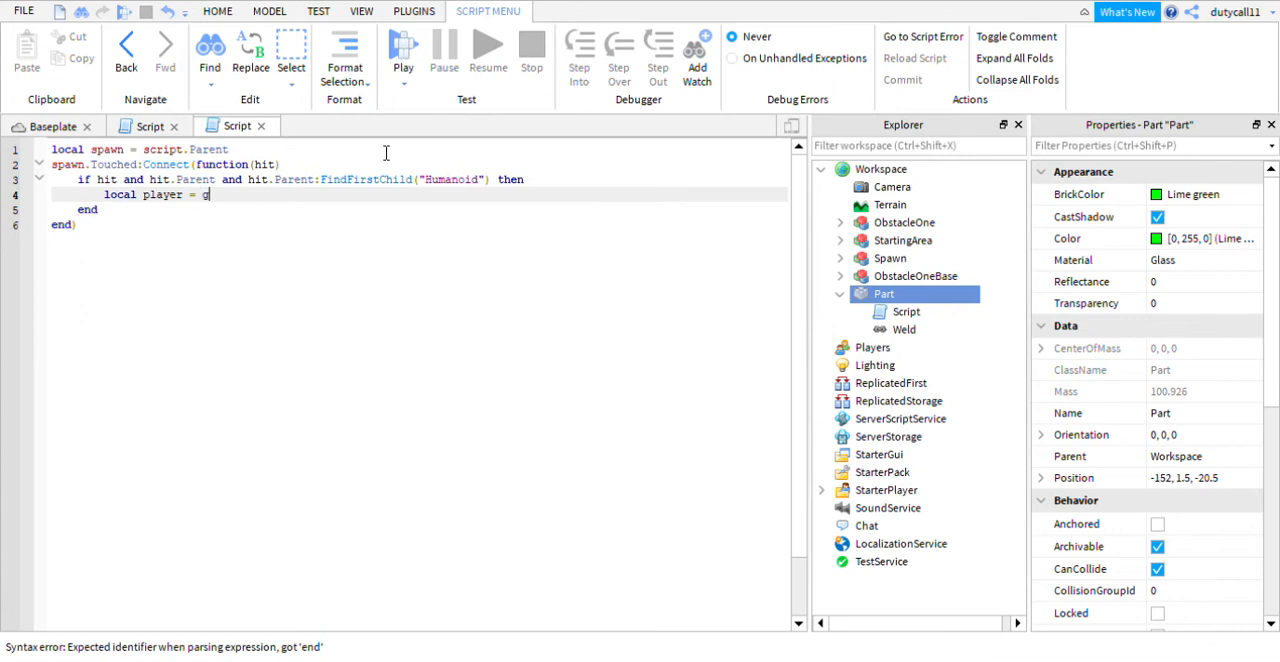
type("ame.Pl")
key("BackSpace")
key("BackSpace")
key("BackSpace")
type("Pl")
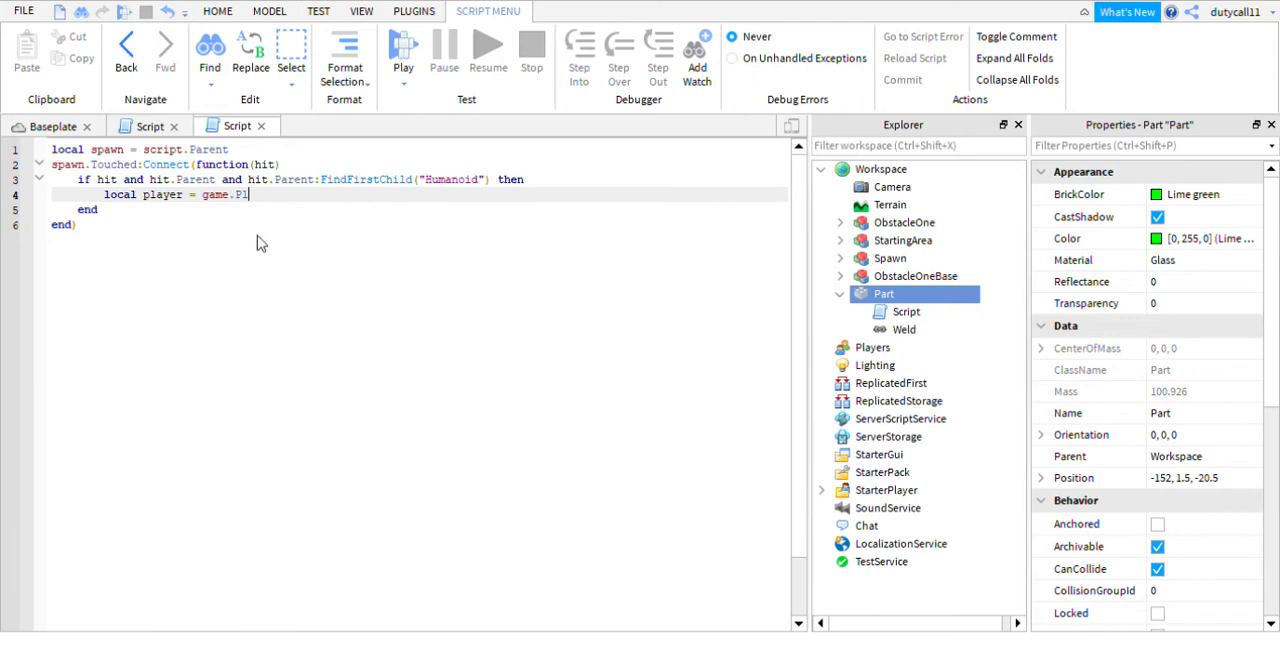
key("BackSpace")
key("BackSpace")
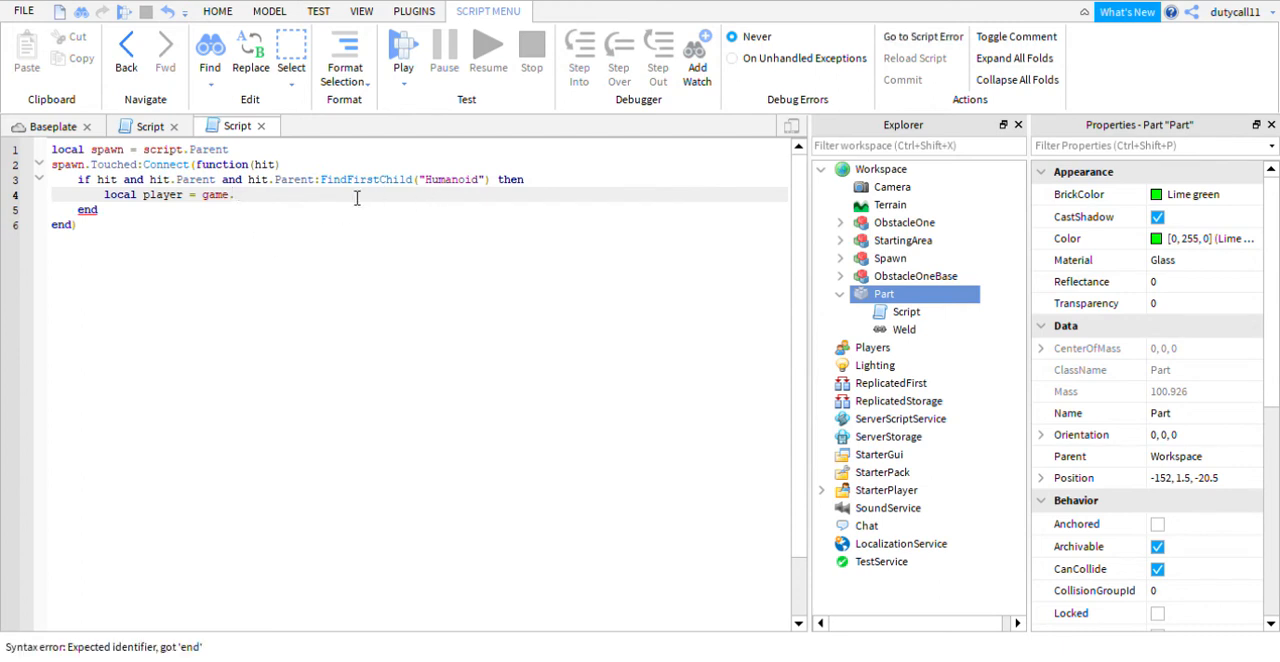
type("Pl")
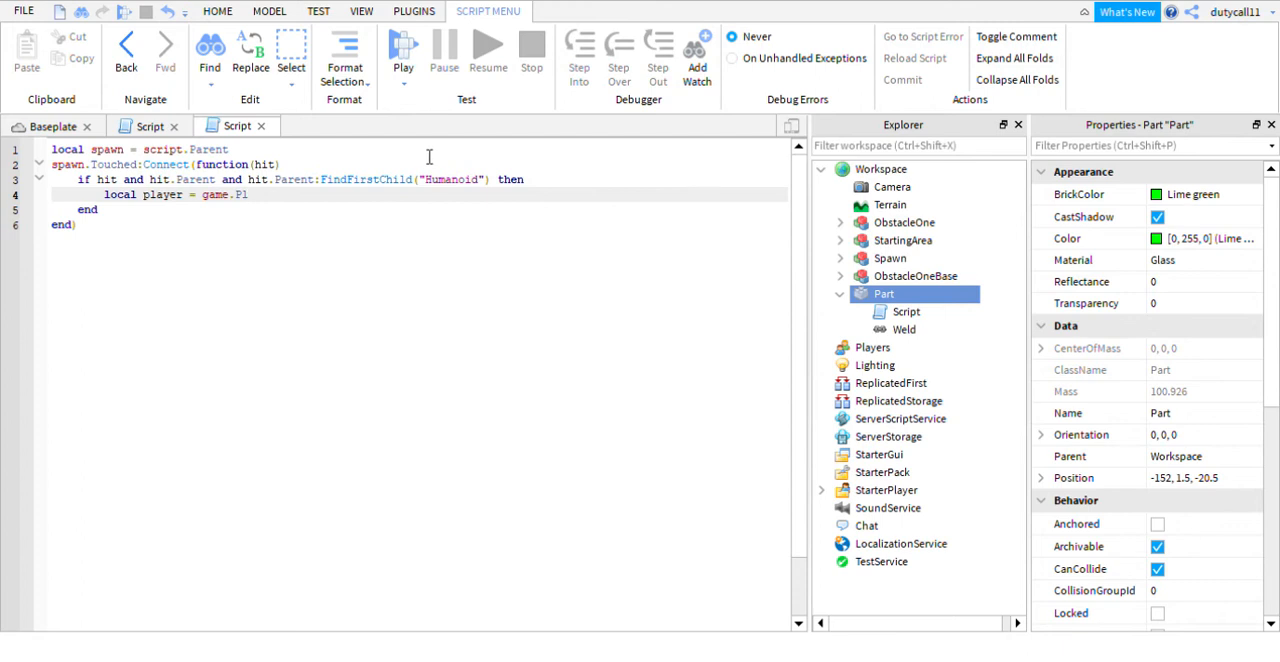
type("ayers:Get")
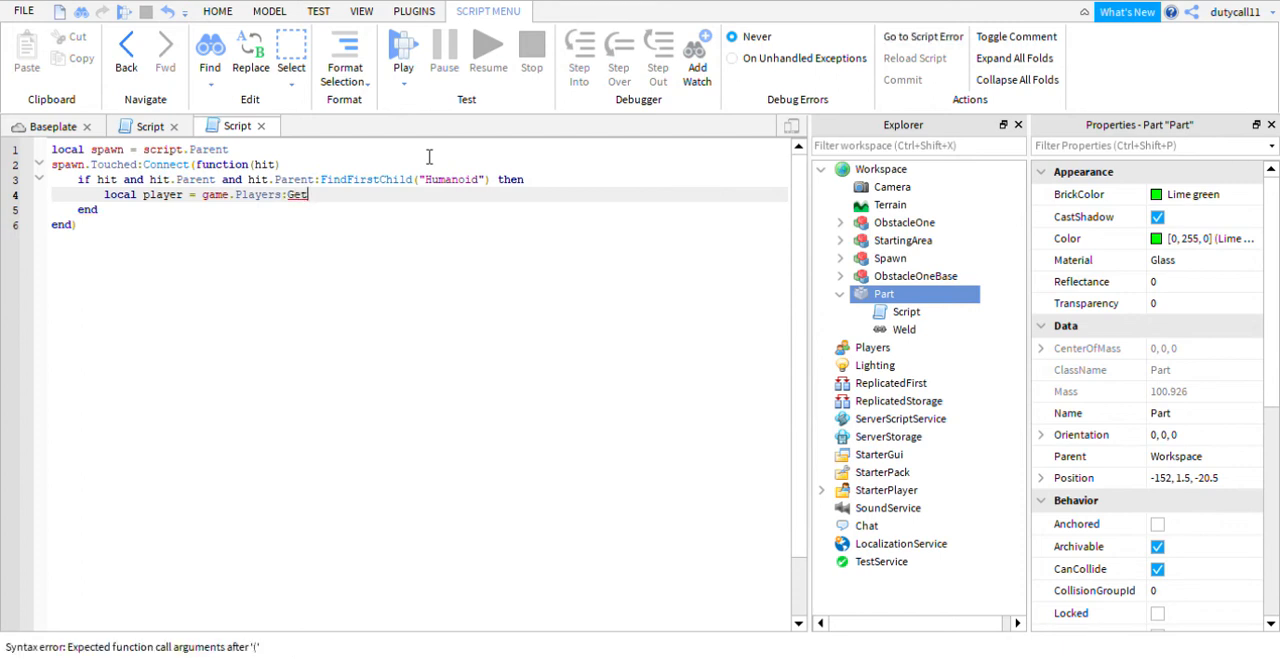
type("PlayerFromCharacter(")
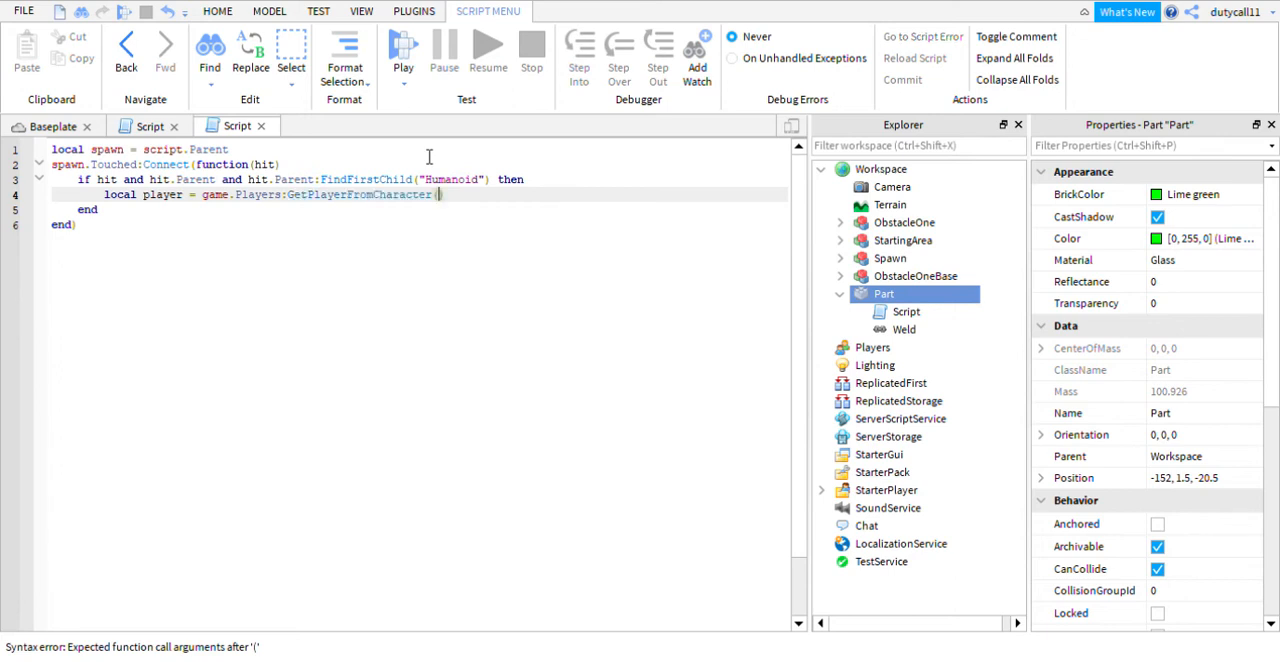
type(")")
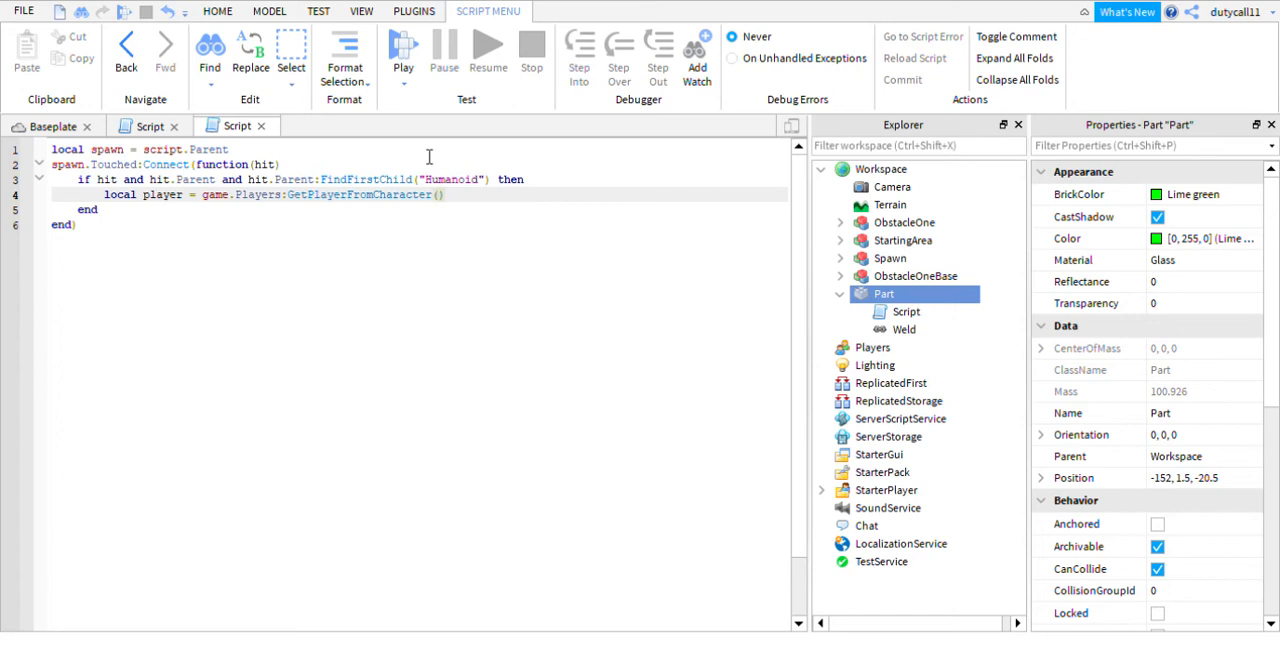
type("hit.Parent")
key("Return")
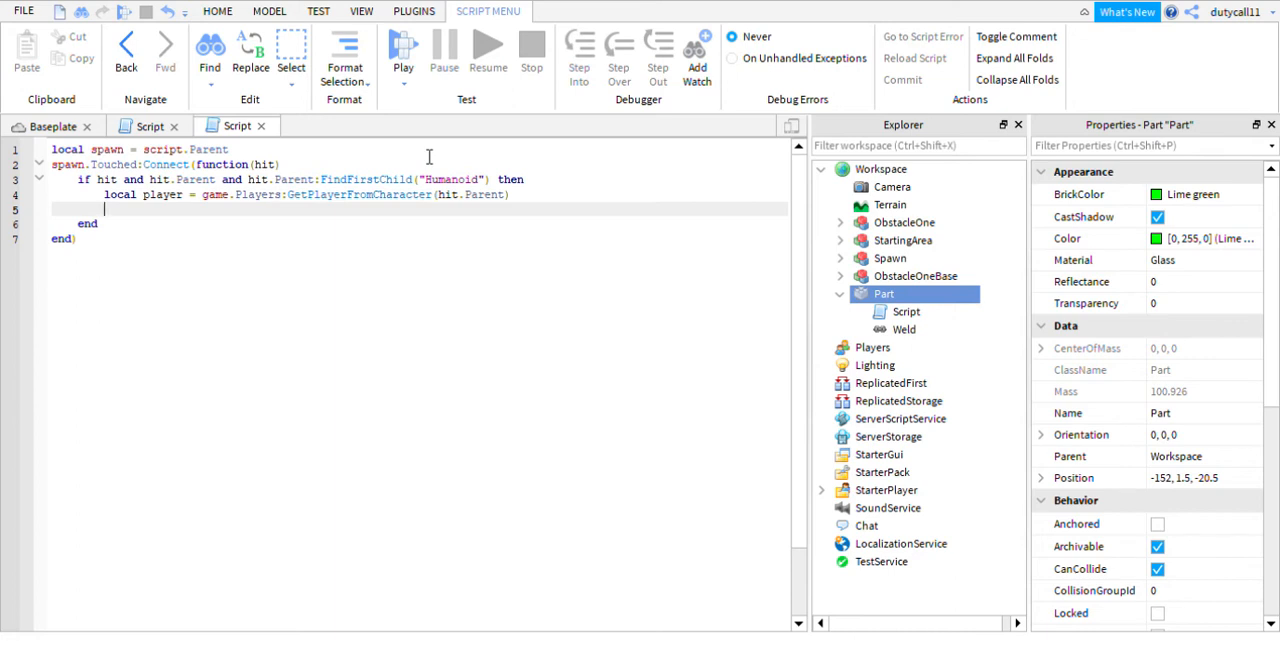
- Below the player variable, add the line local checkpointData = game.ServerStorage:FindFirstChild("CheckpointData")
type("local")
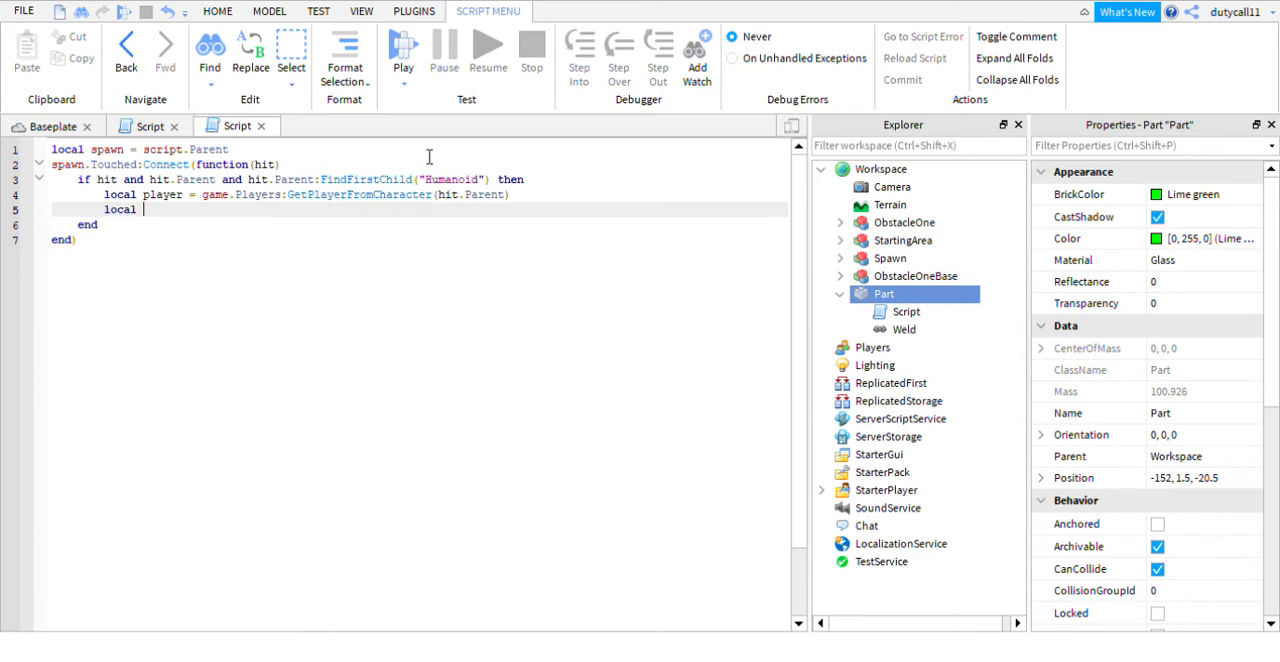
type(" che")
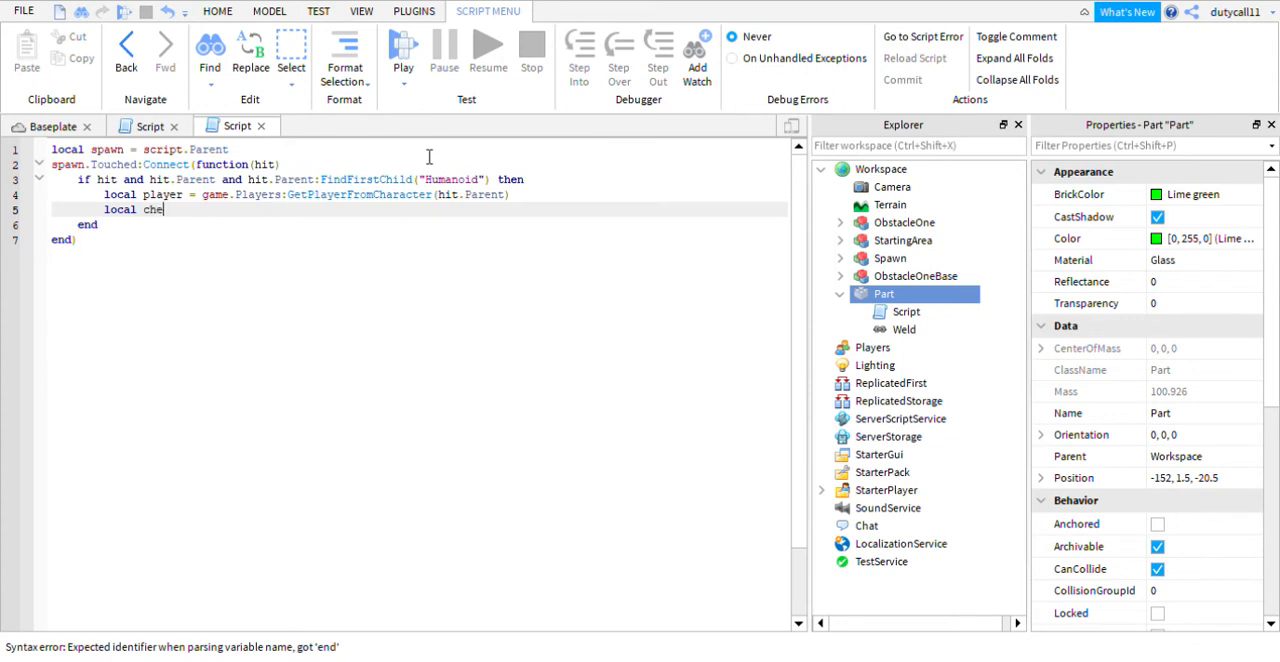
type("ckpointD")
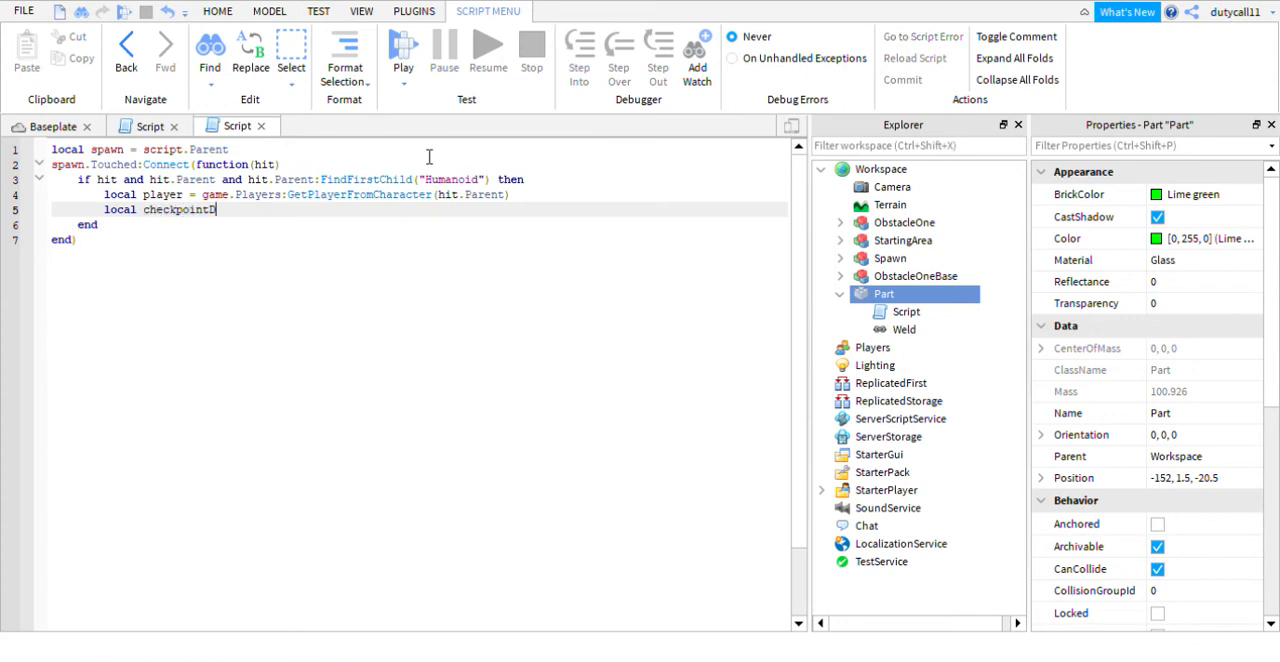
type("ata =")
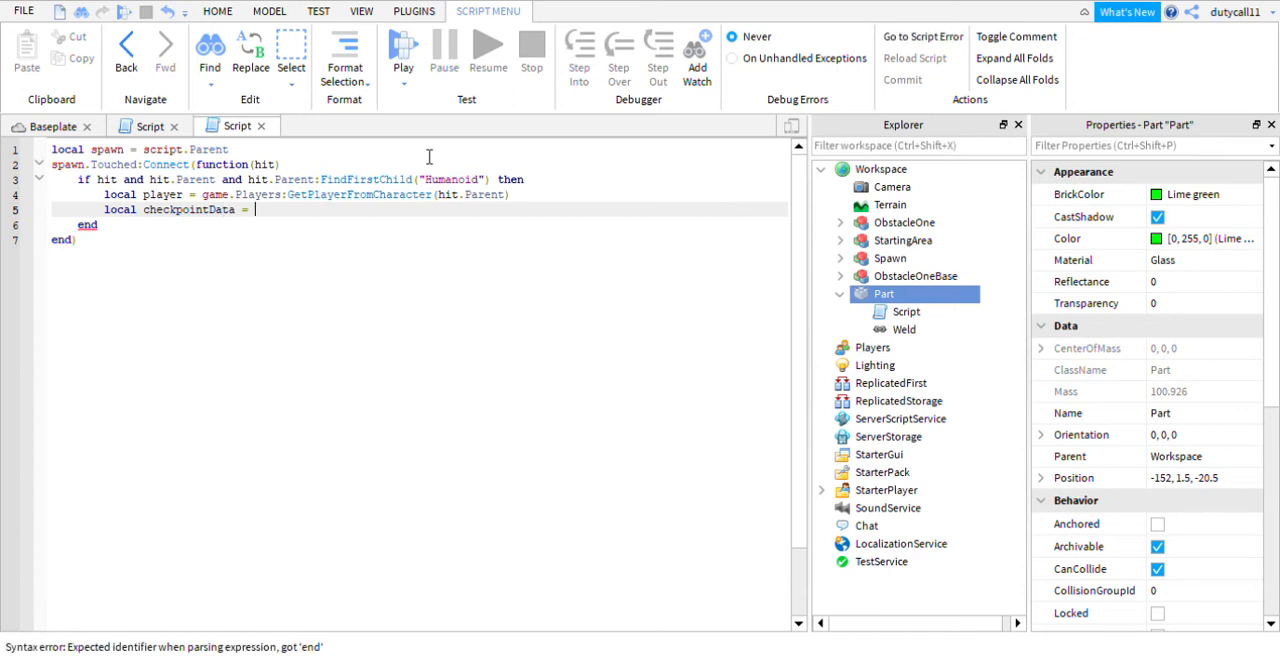
type(" game.Se")
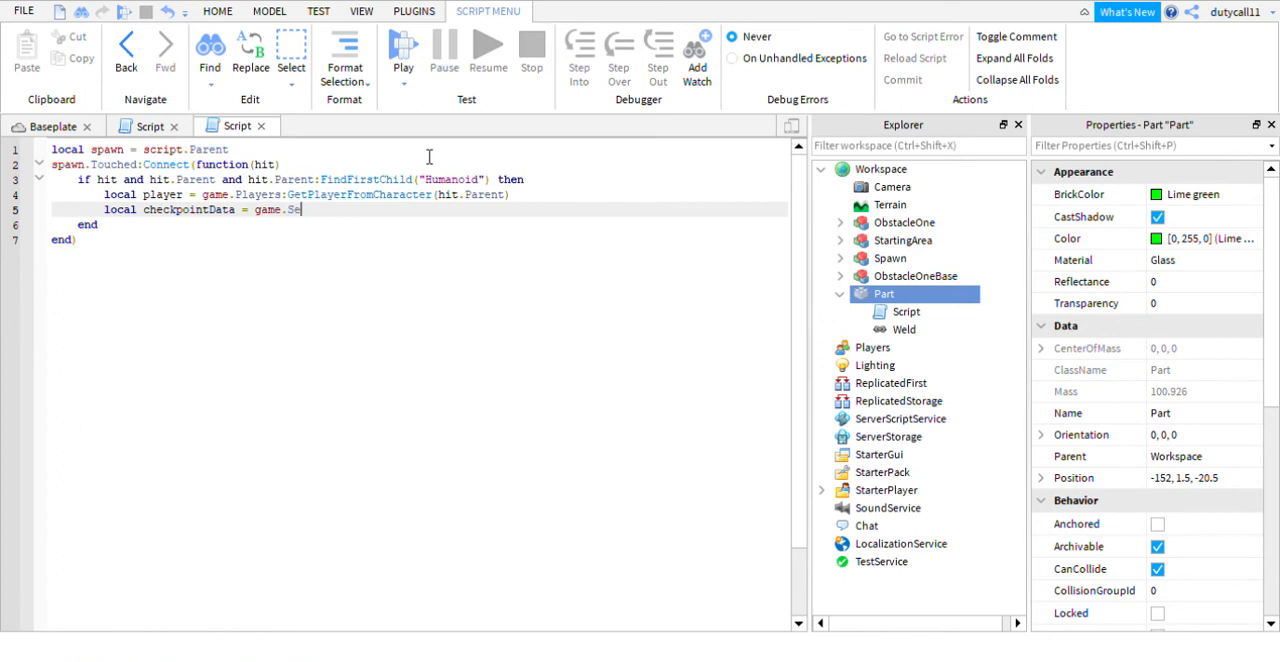
type("rverStorage:Find")
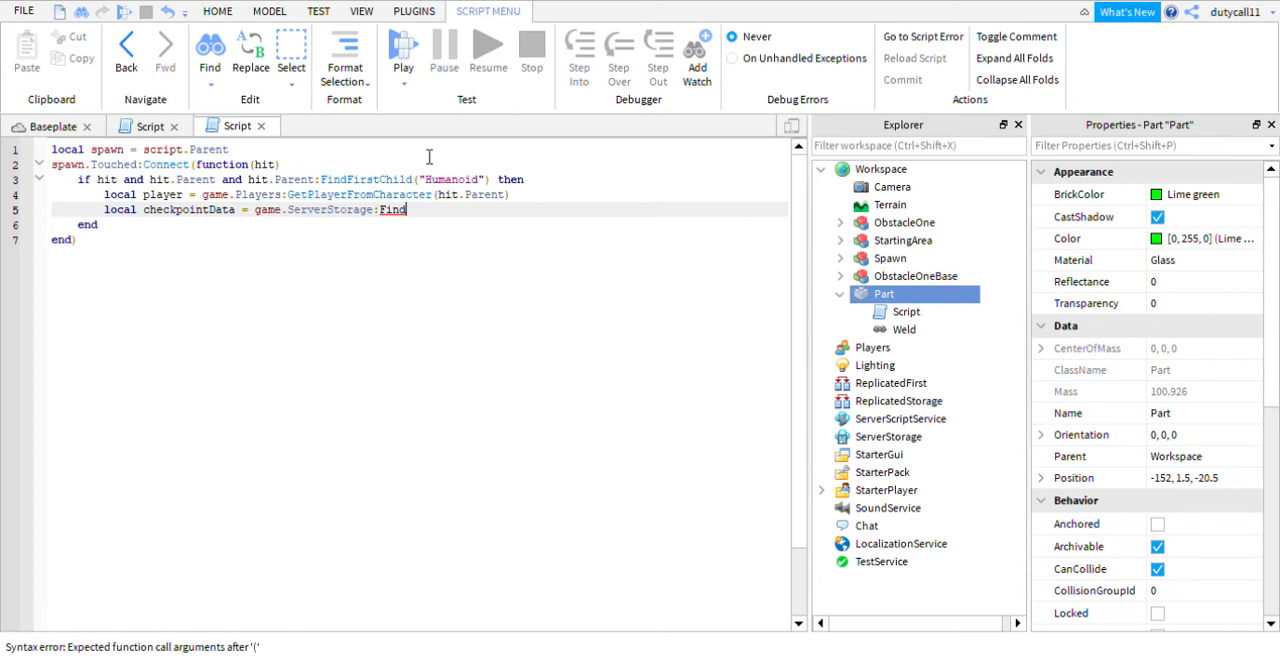
type("FirstChild(")
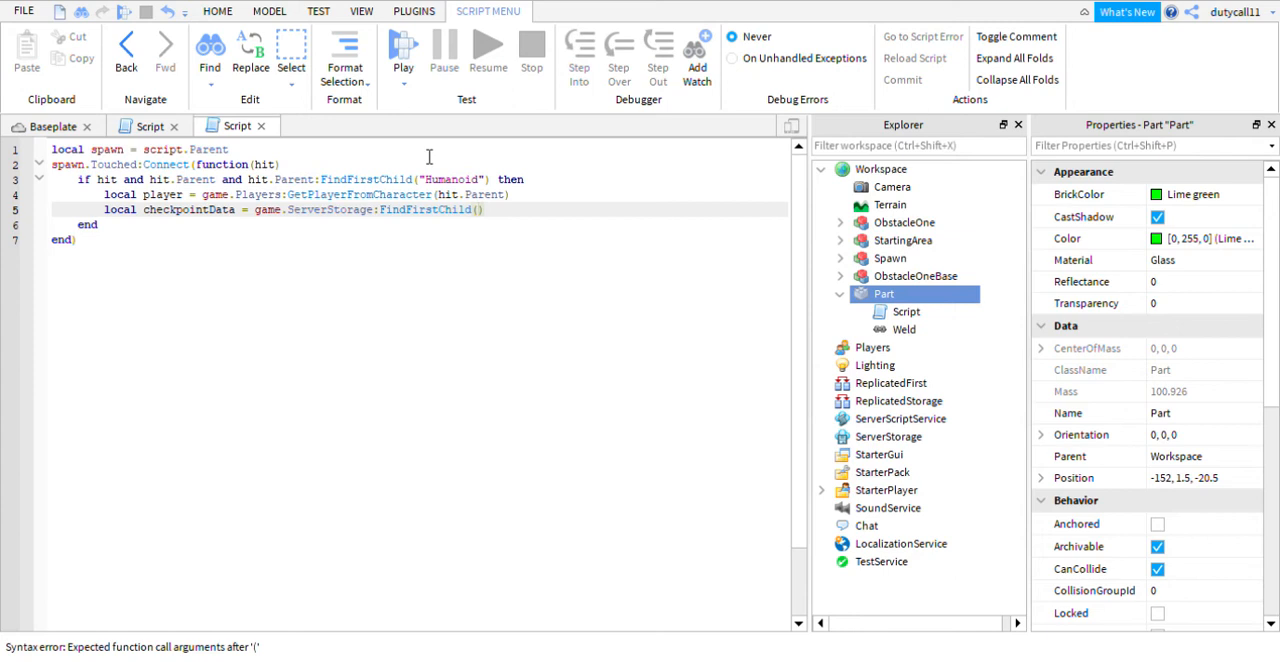
type("\"")
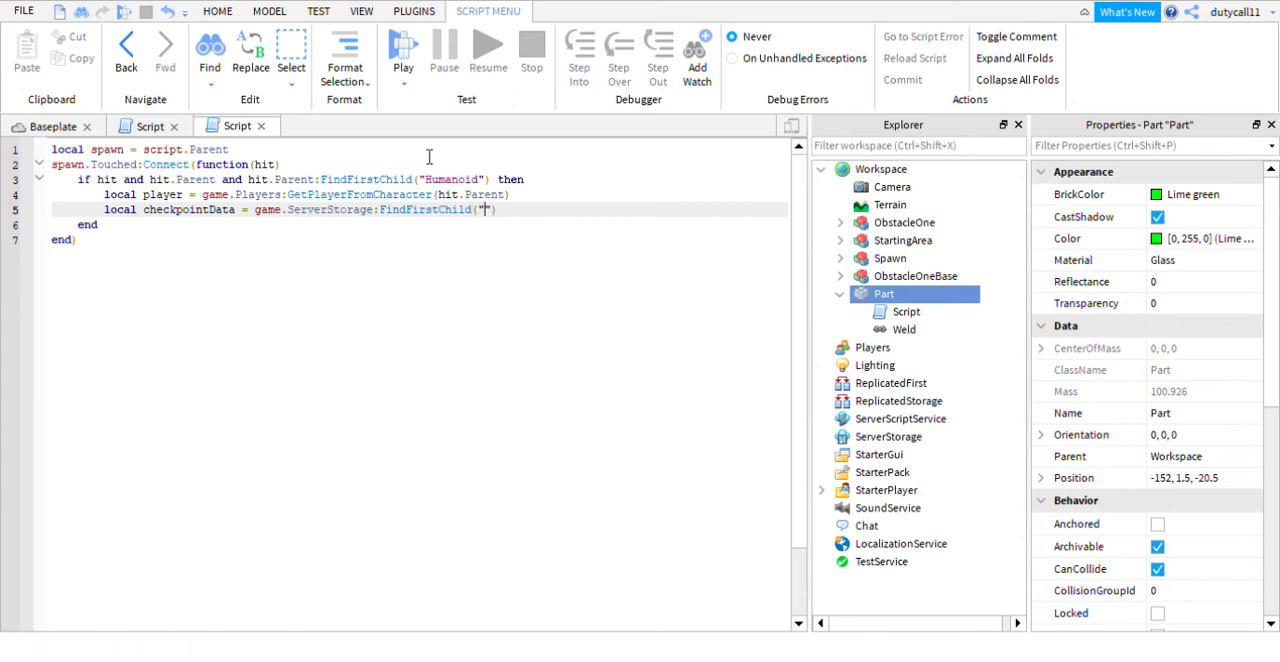
type("Checkpoint")
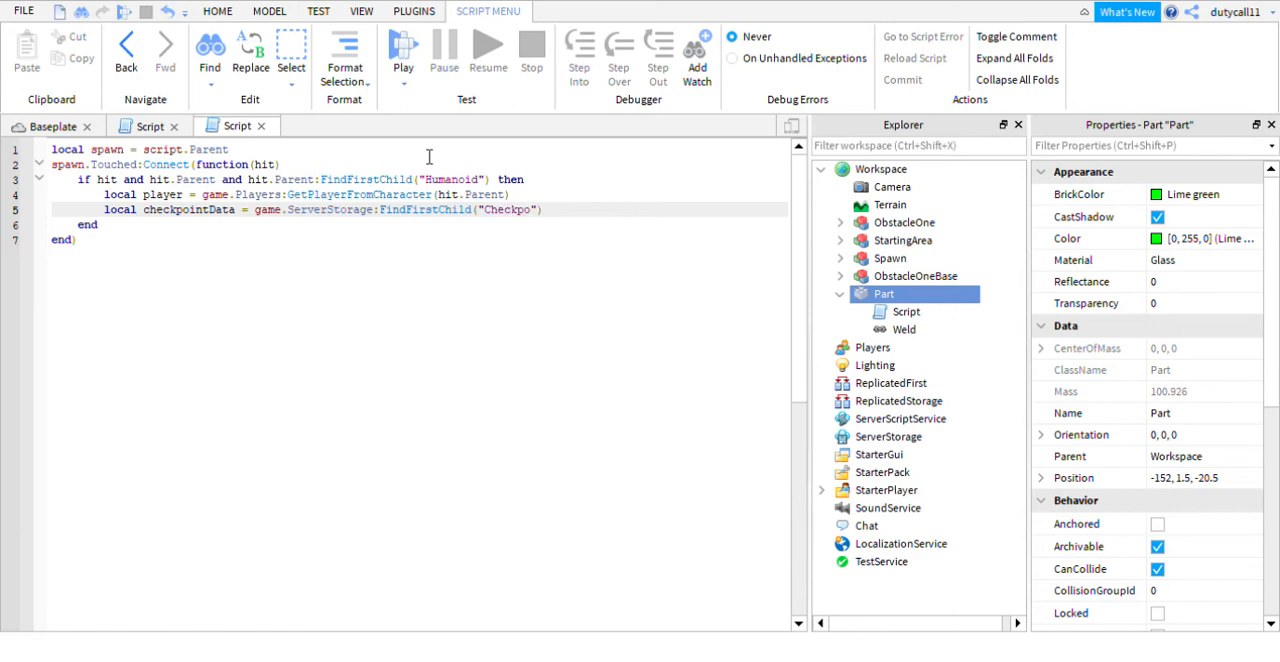
type("Data\"")
key("Return")
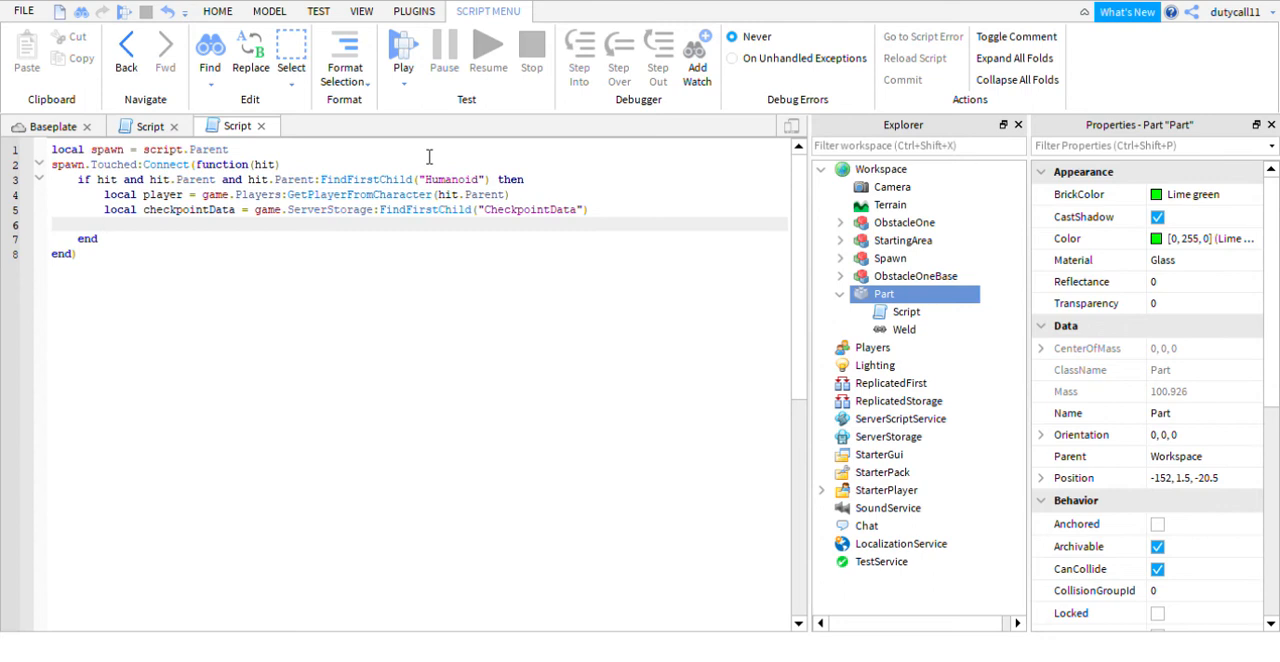
- Below the checkpointData declaration, add an if not checkpointData then block closed by end
type("if not checkpointData")
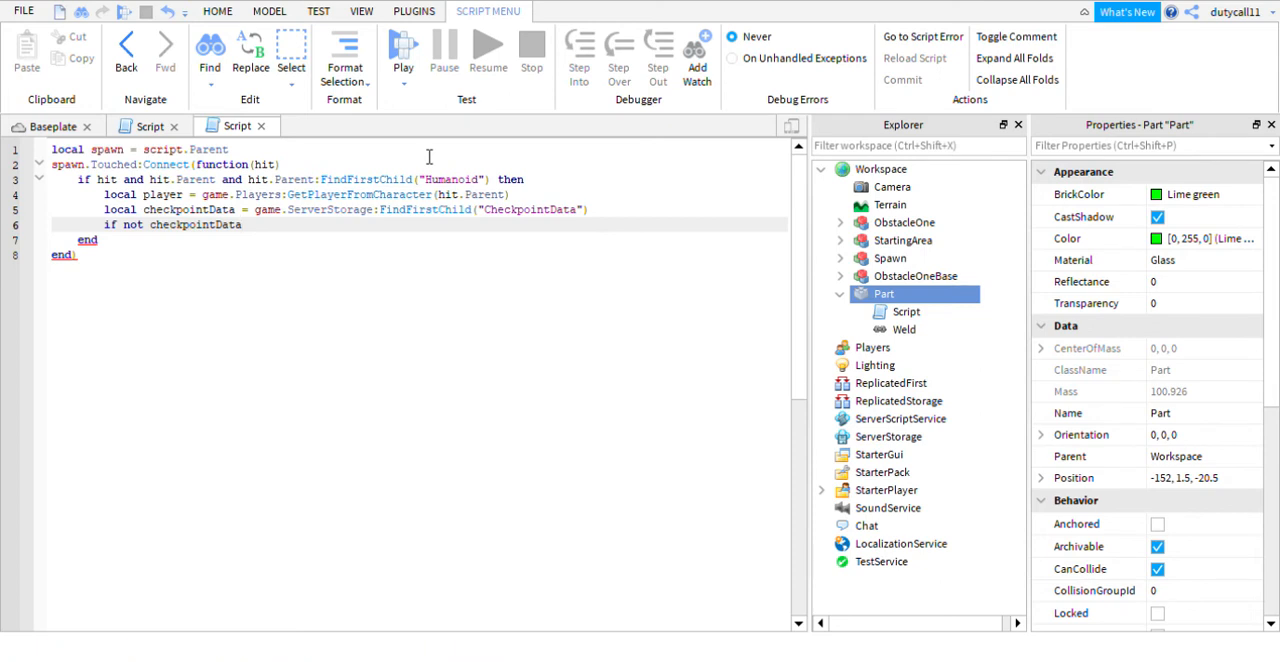
type("then")
key("Return")
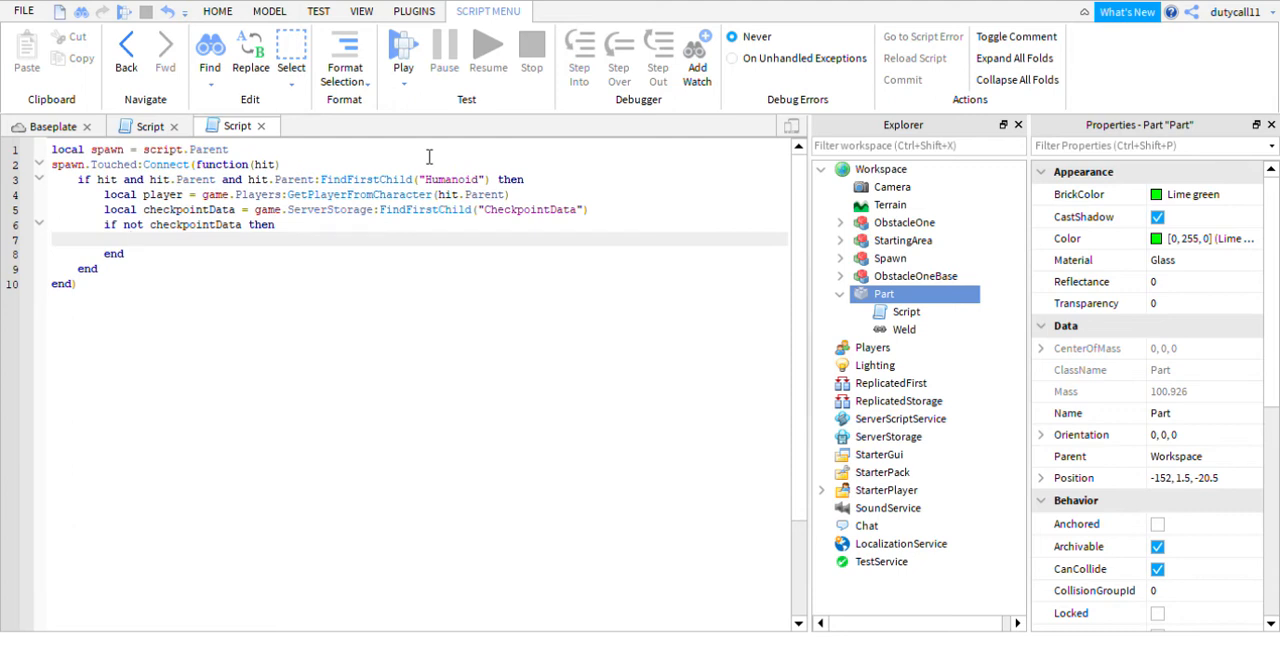
- Inside the if not checkpointData block, add the line checkpointData = Instance.new("Model", game.ServerStorage)
type("checkpointData")
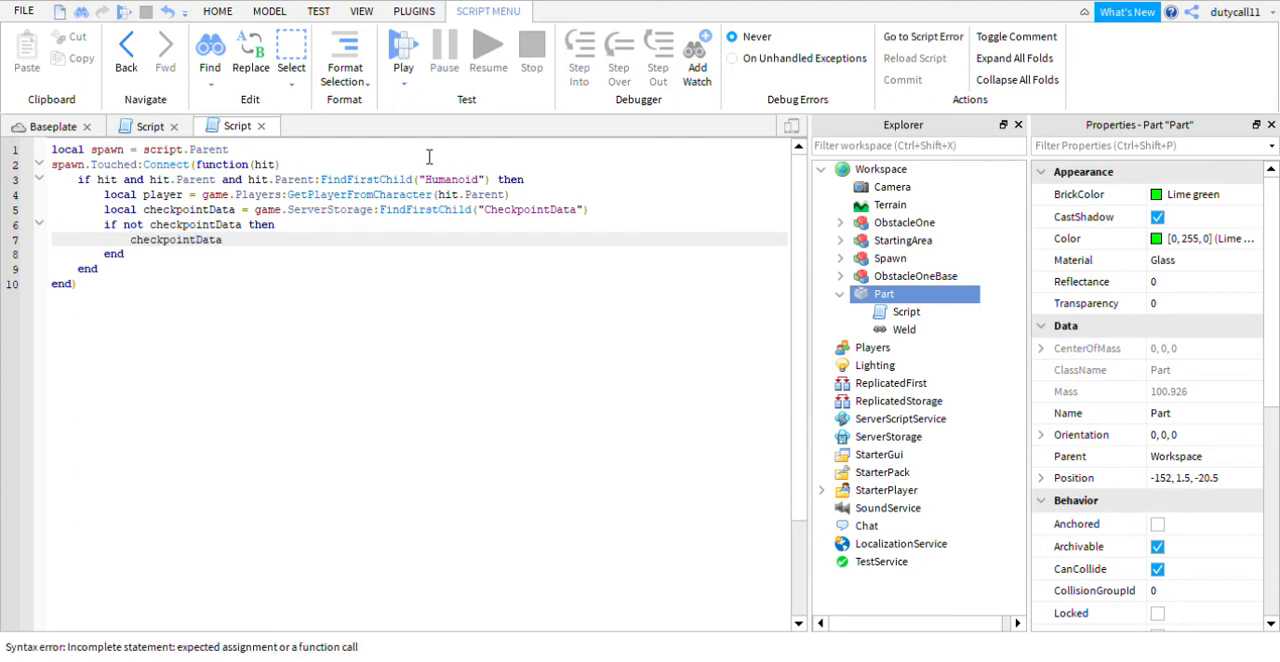
type(" =")
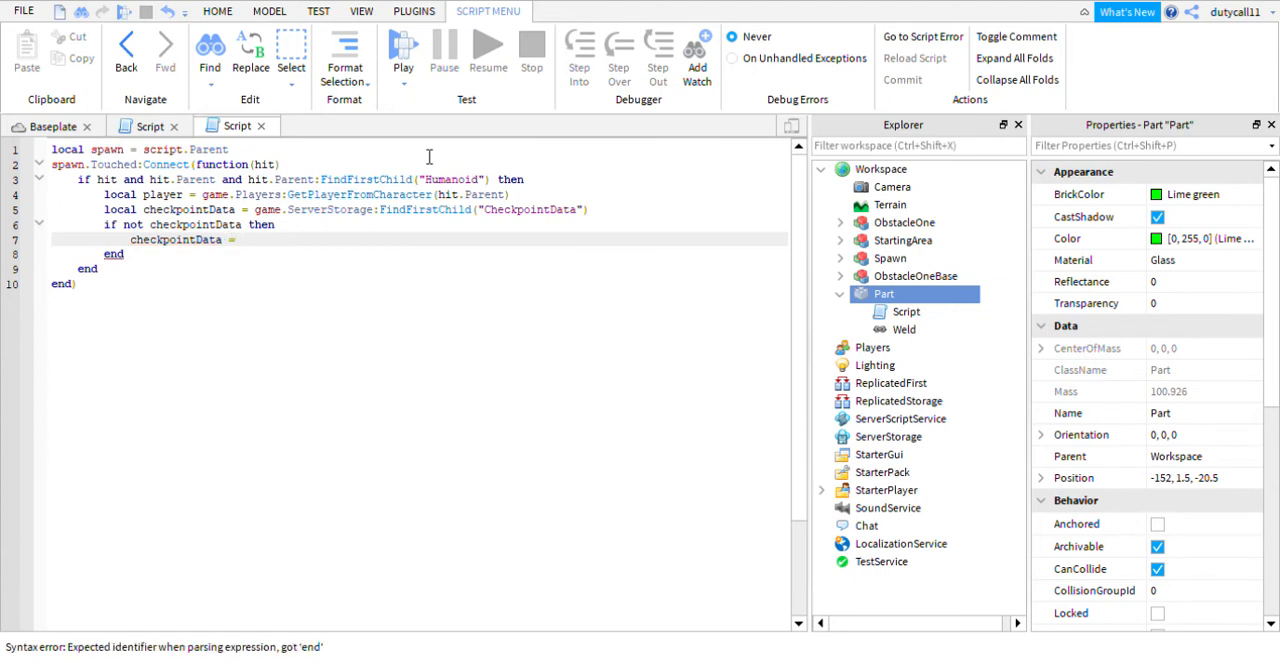
type(" Instance.new")
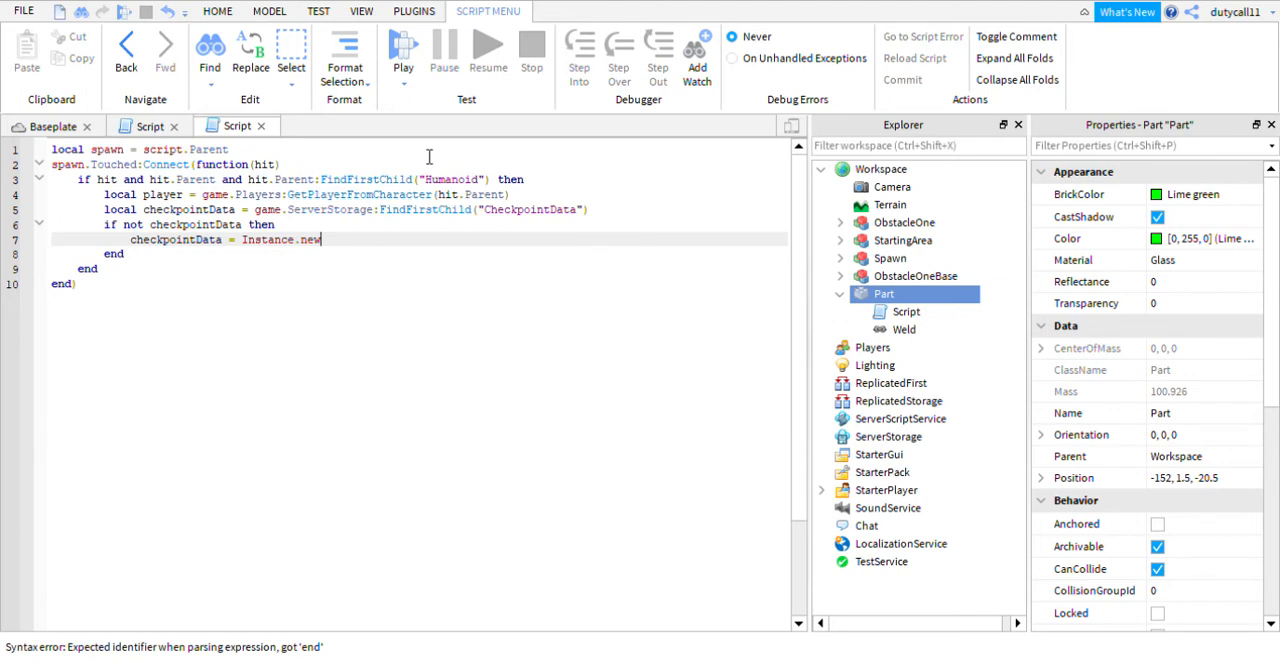
type("(\"")
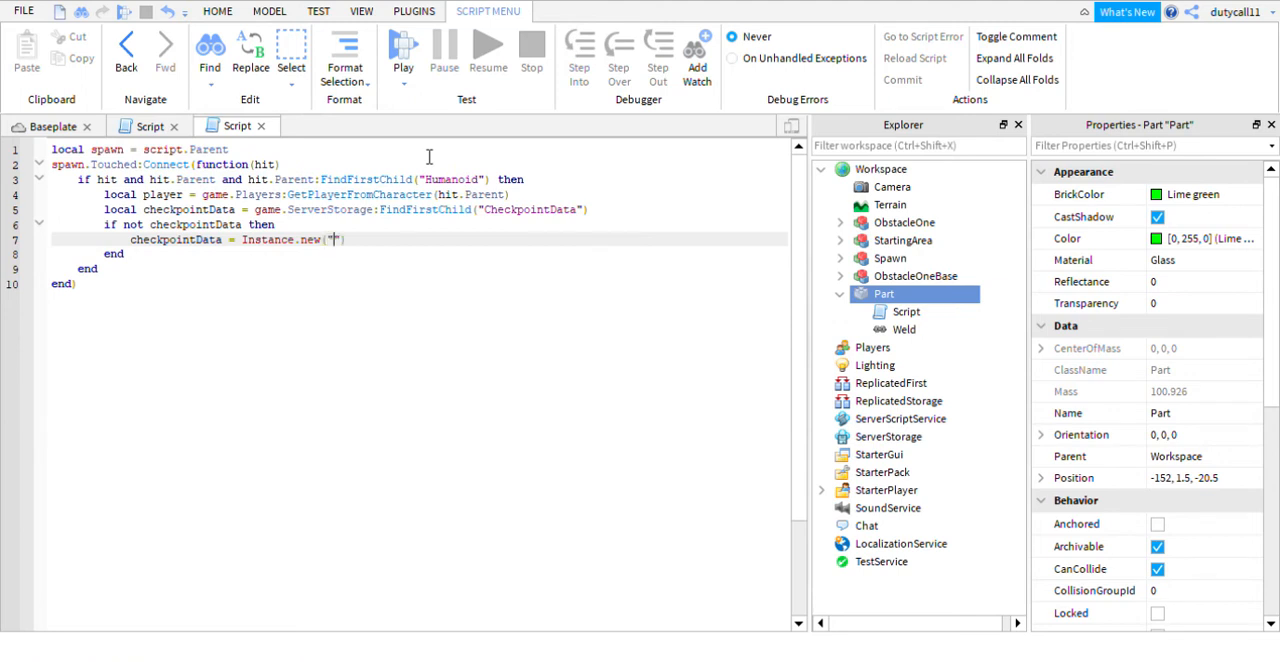
type("Model\", game.")
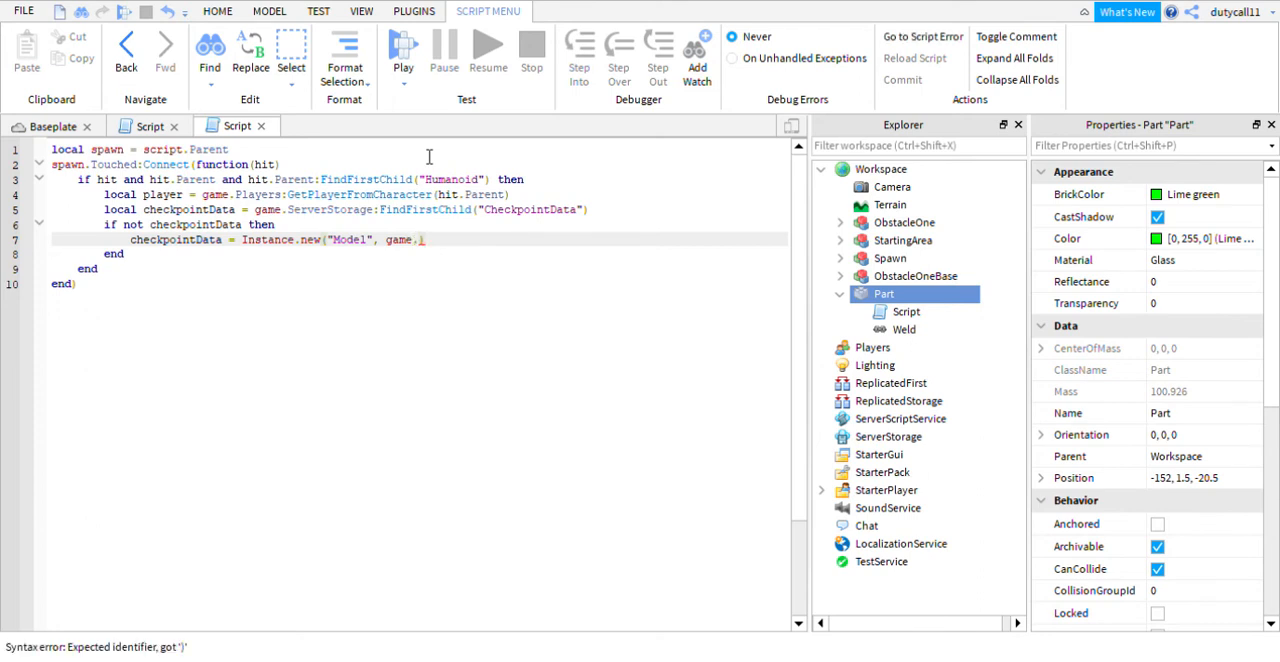
type("ServerStorage")
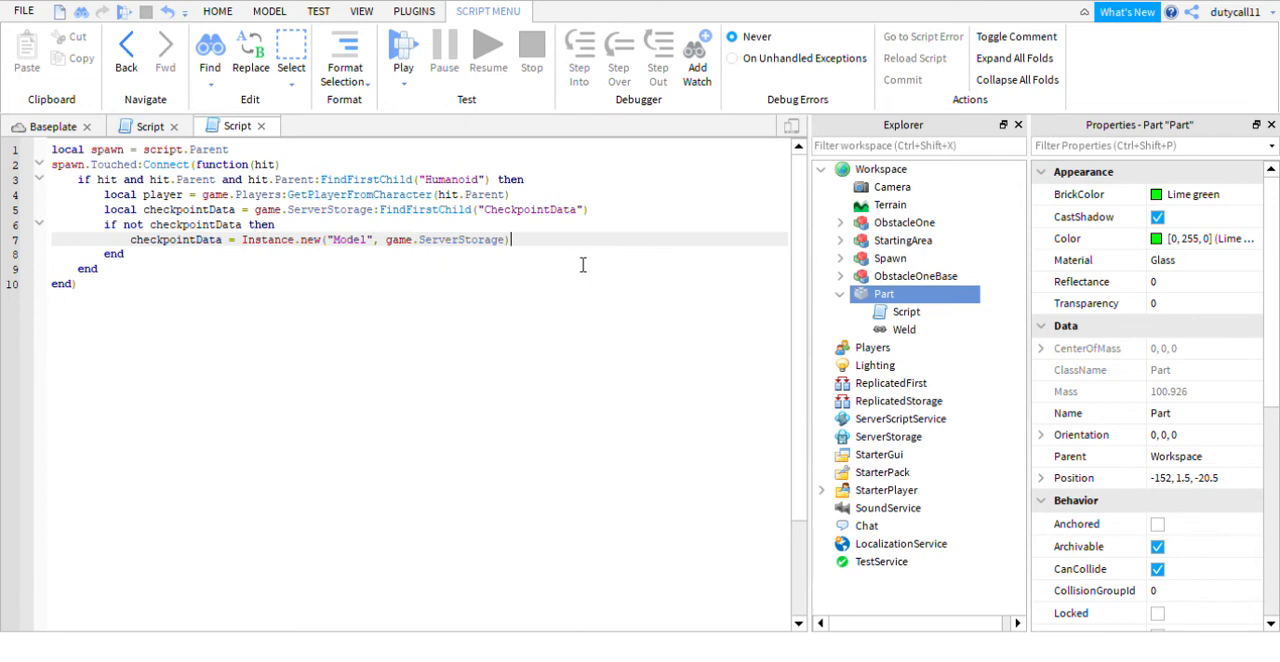
key("Return")
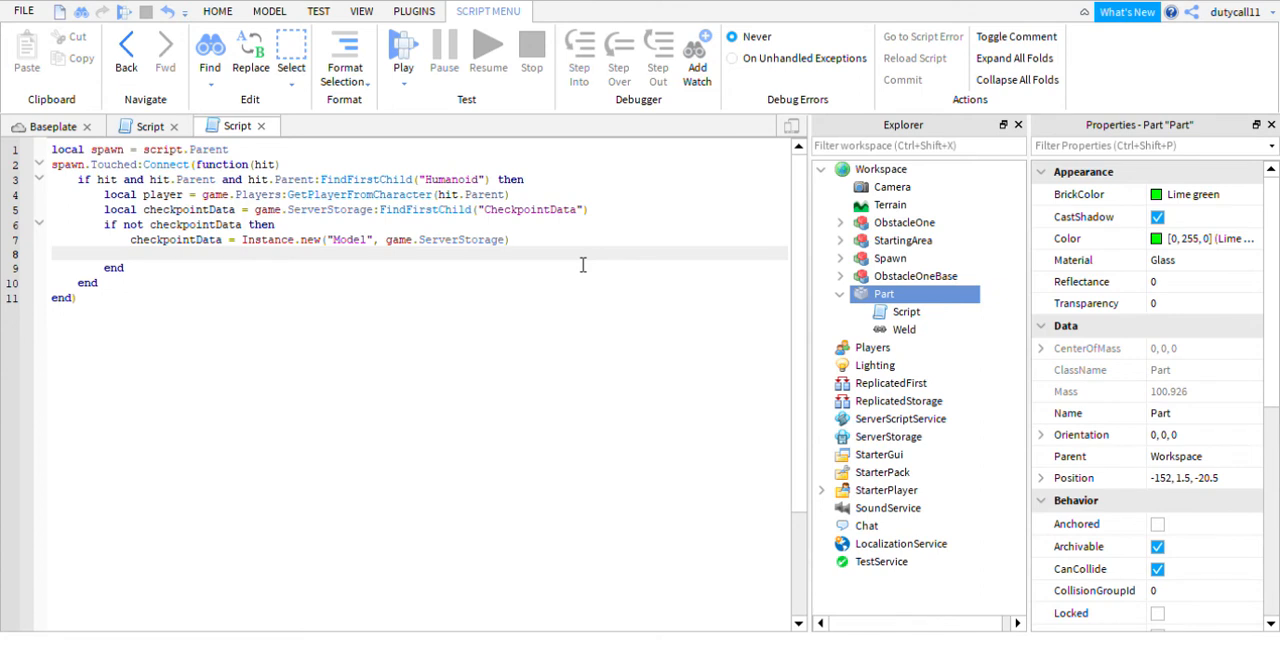
- Below the Instance.new line, name the new model with checkpointData.Name = "CheckpointData"
type("checkpointData")
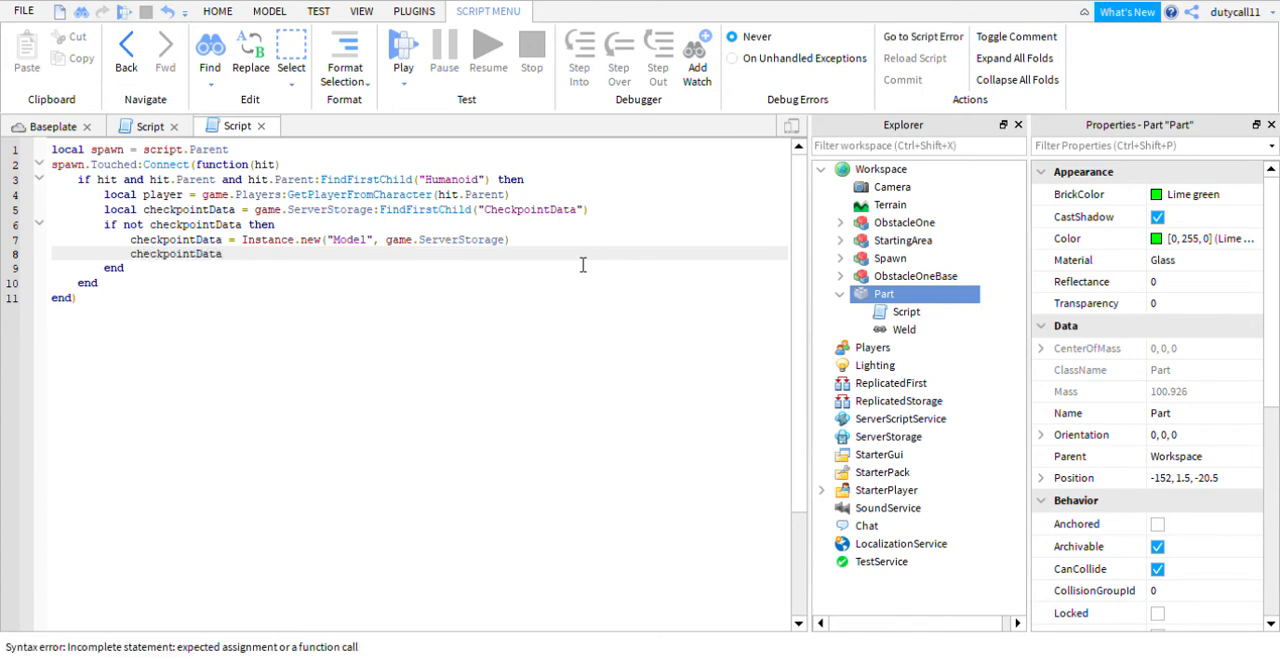
type(".Name = \"C")
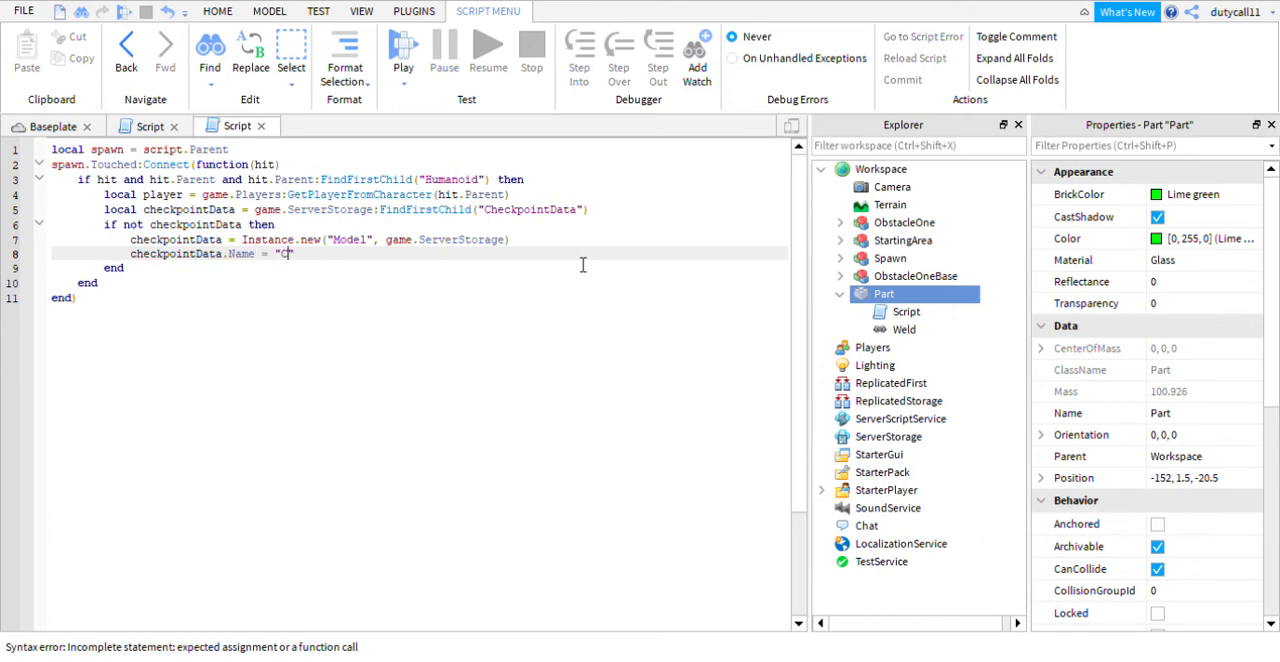
type("heckP")
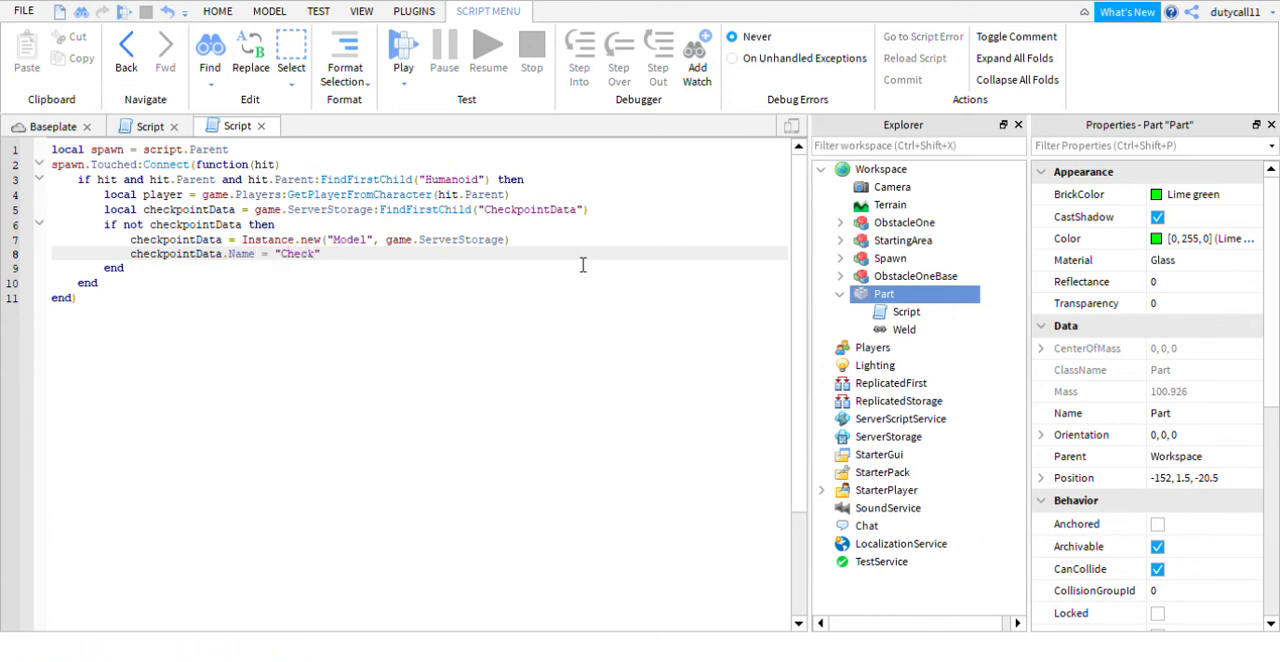
key("BackSpace")
type("pointData\"")
- After the if not checkpointData block and a blank line, add local checkpoint = checkpointData:FindFirstChild(tostring(player.userId))
left_click(203, 267)
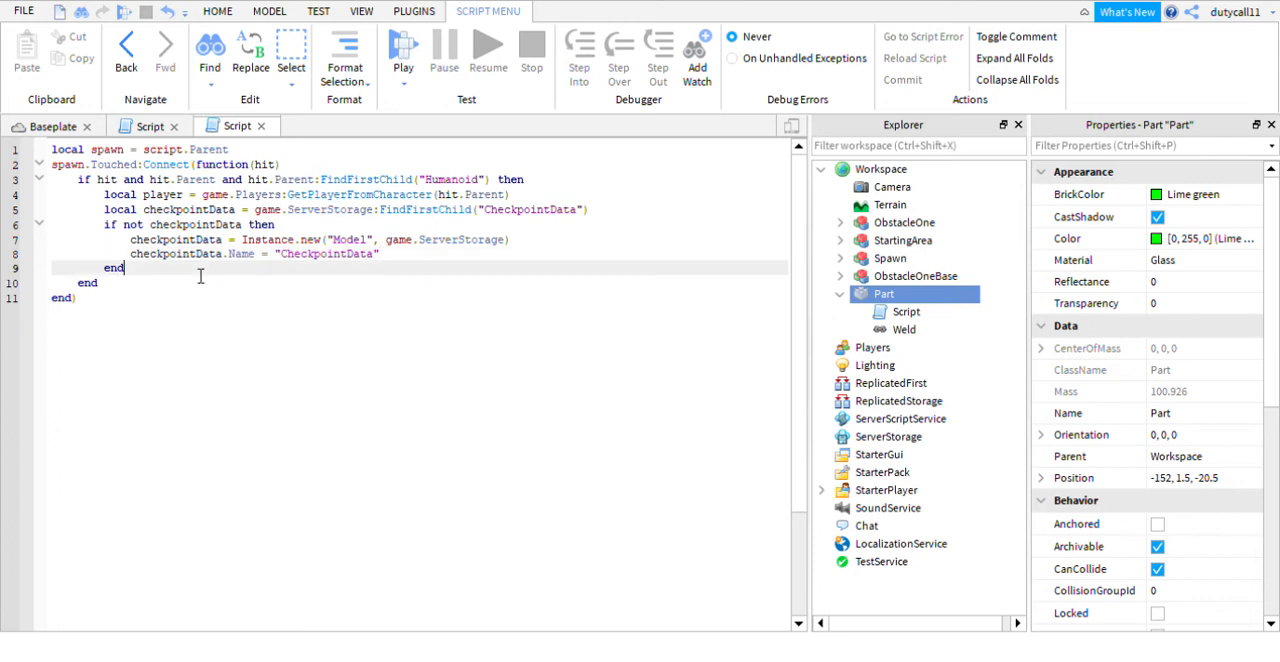
key("Return")
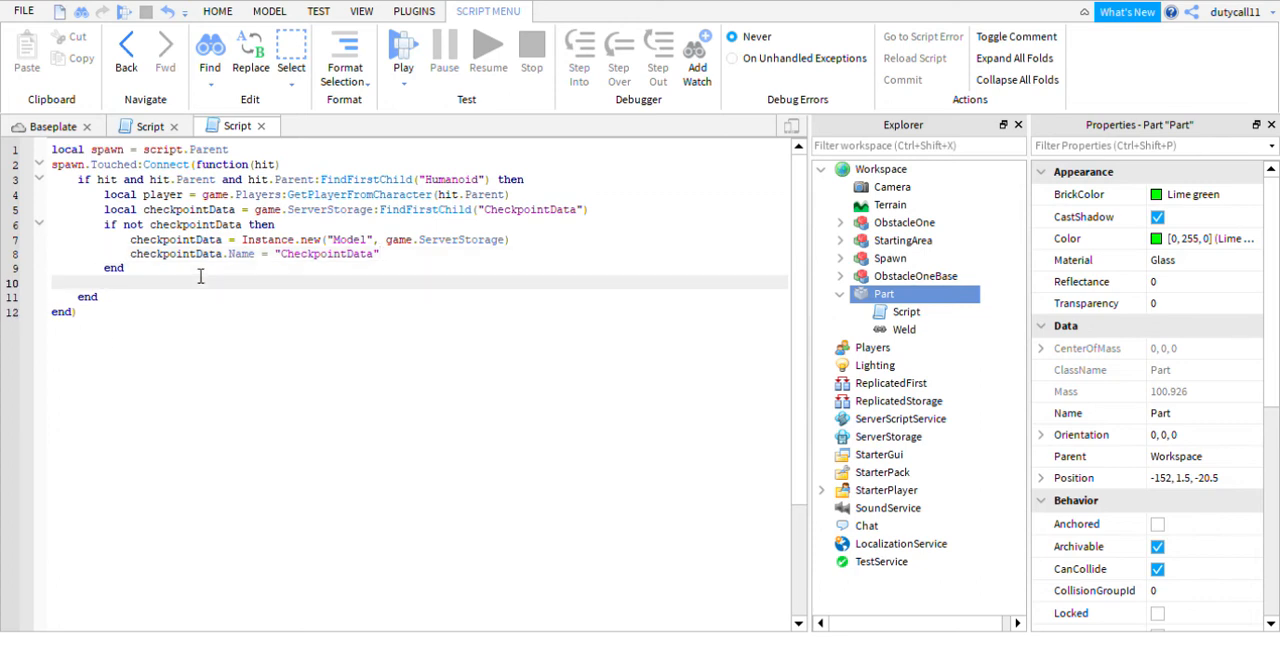
key("Return")
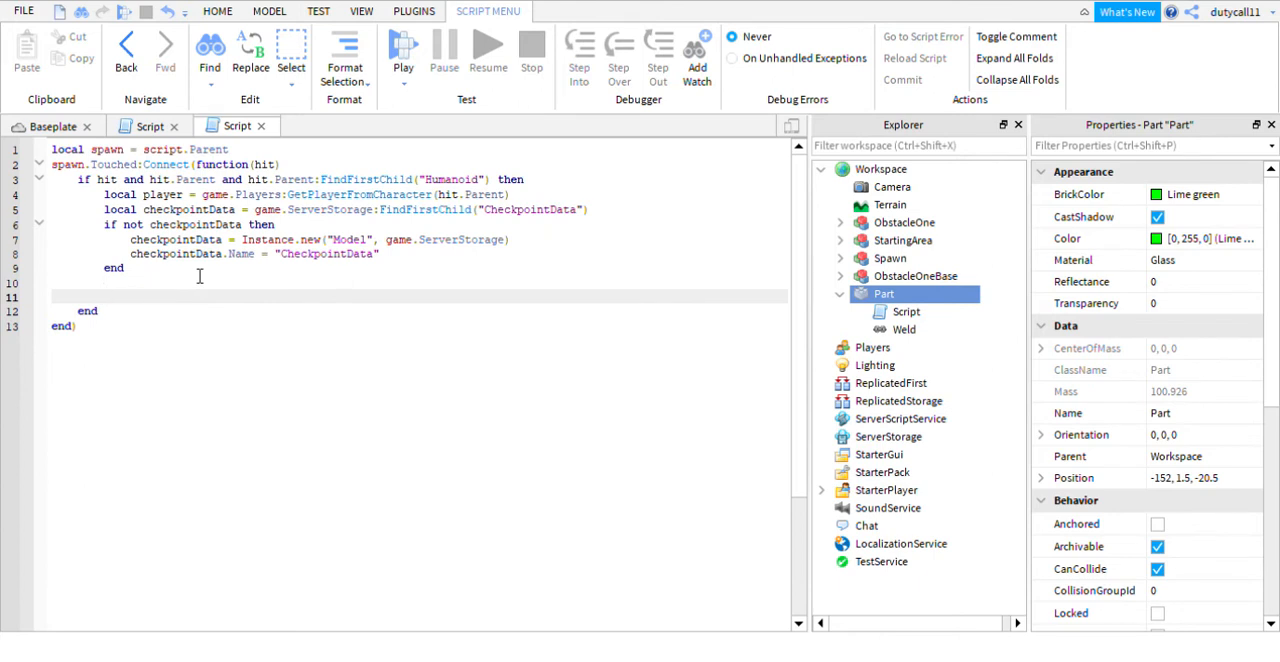
type("local check")
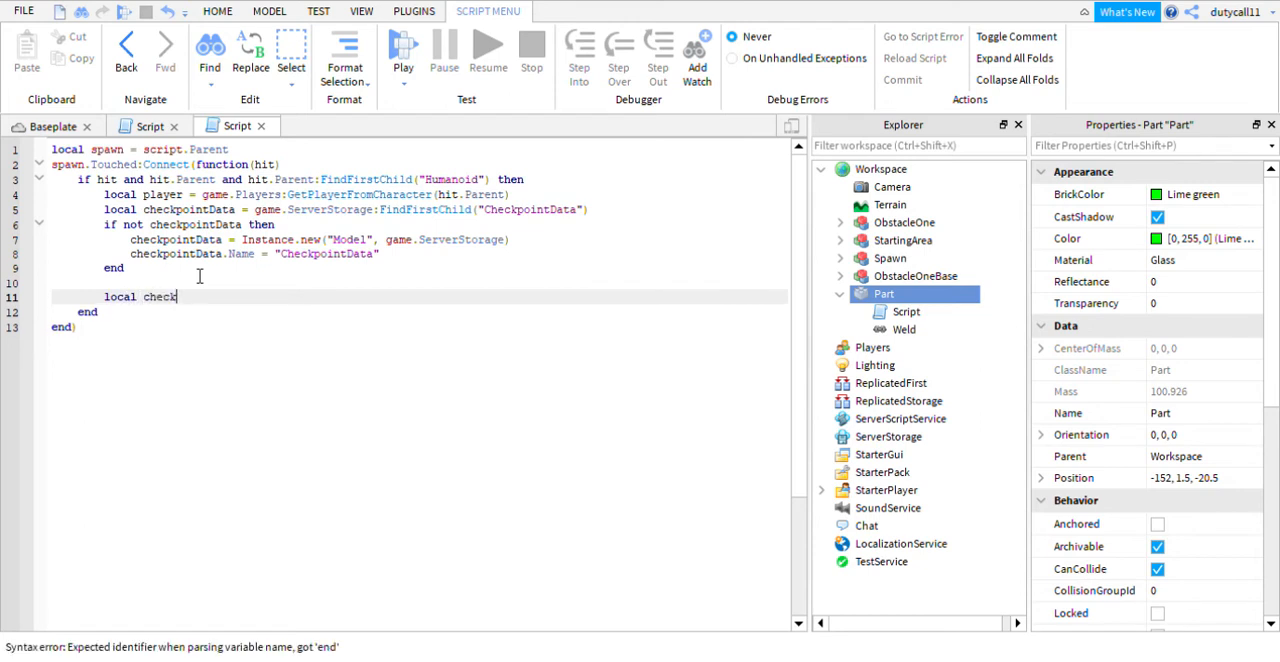
type("point")
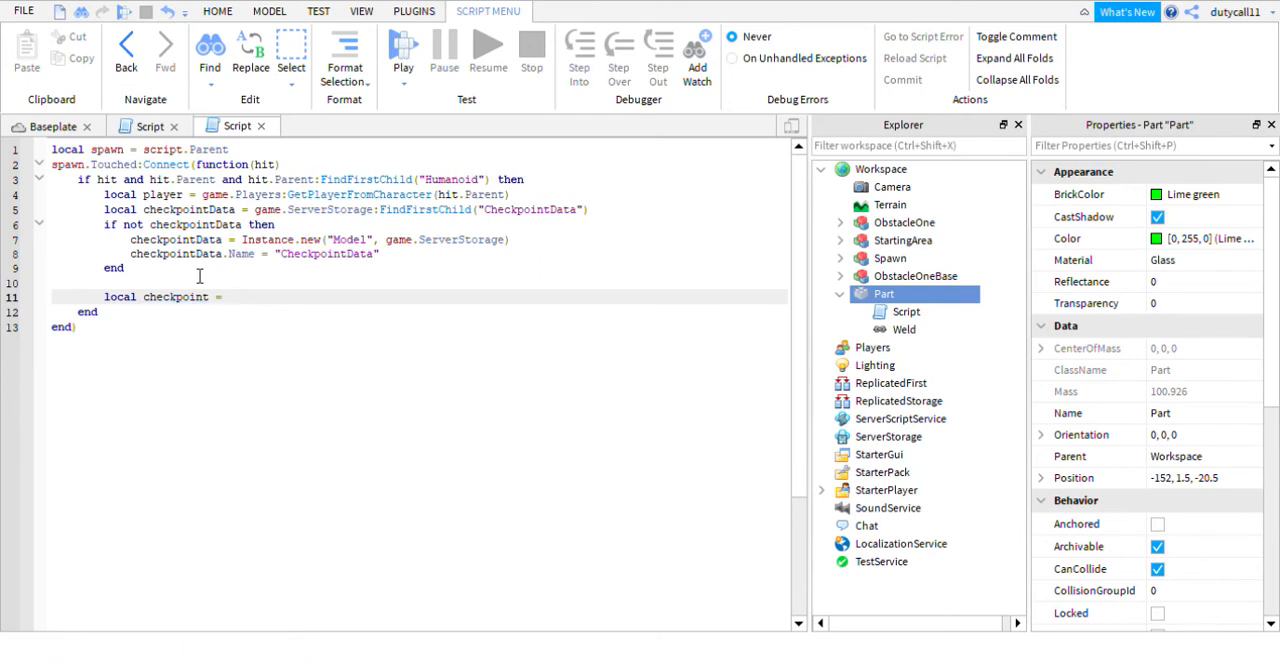
type(" = checkpointData")
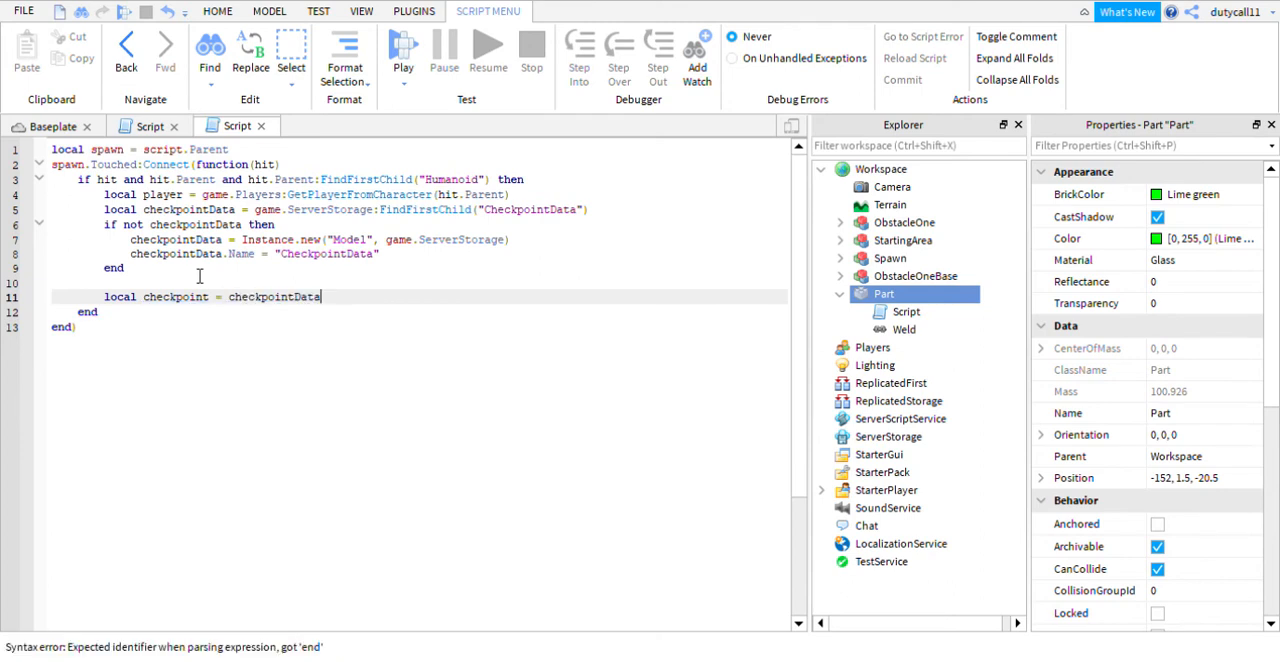
type(":Fin")
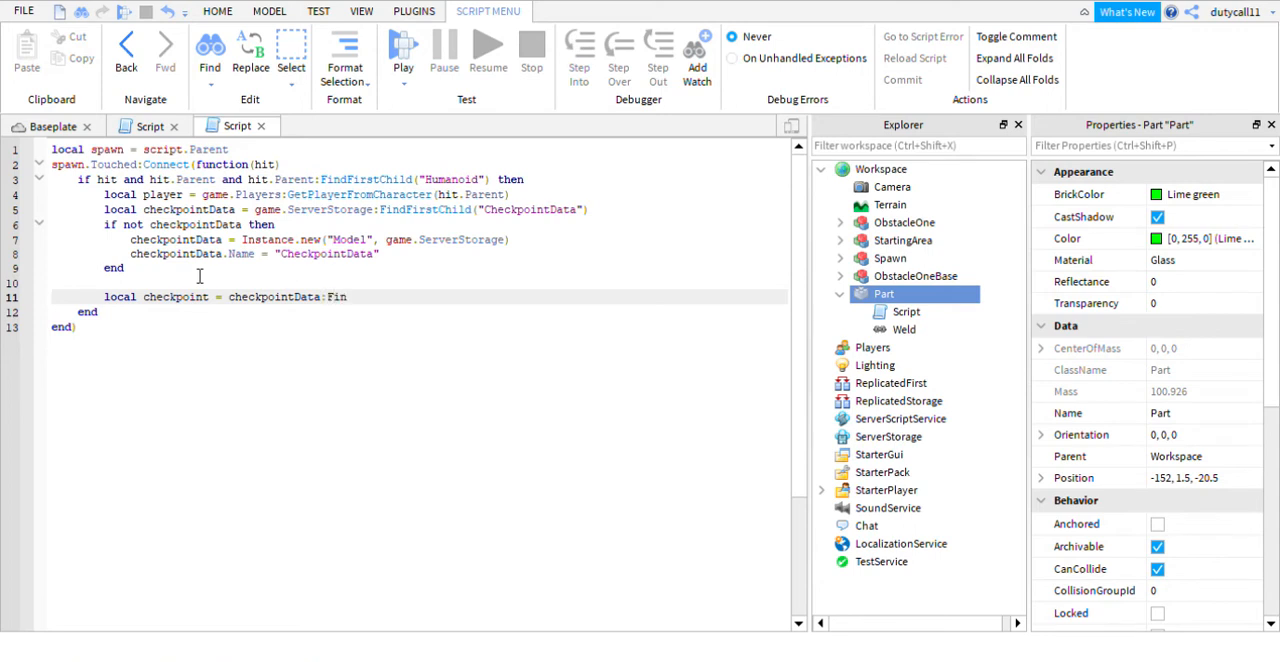
key("Tab")
type("tostring(")
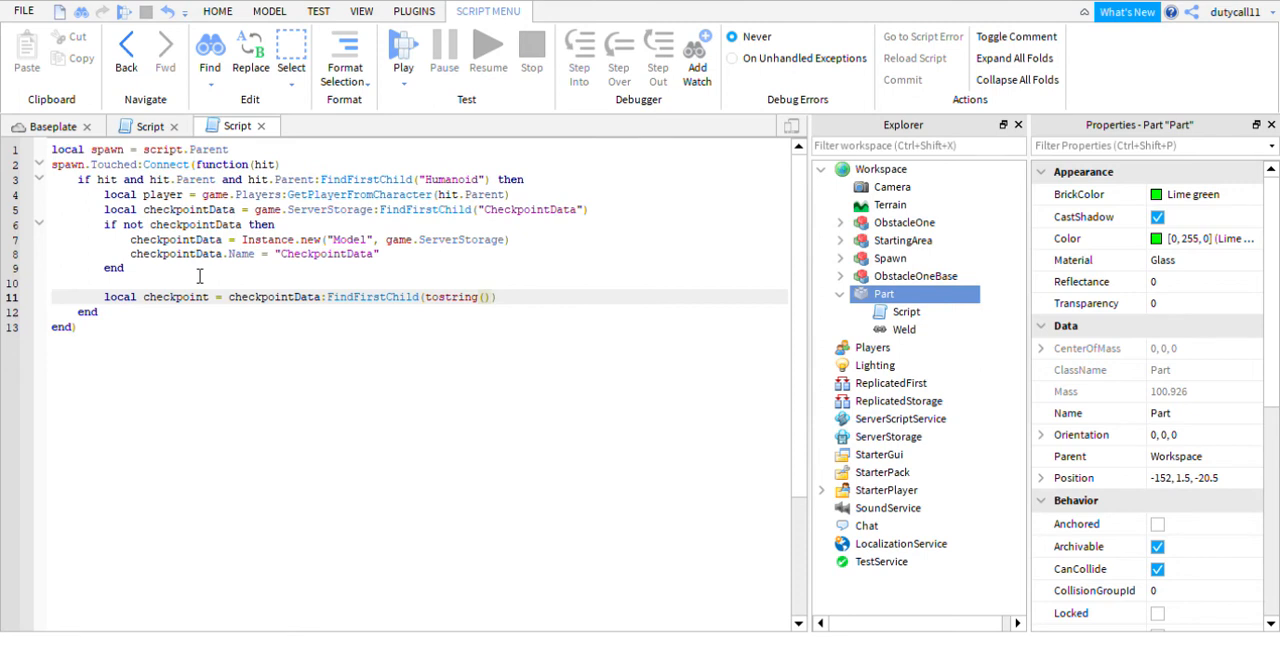
type("player.User")
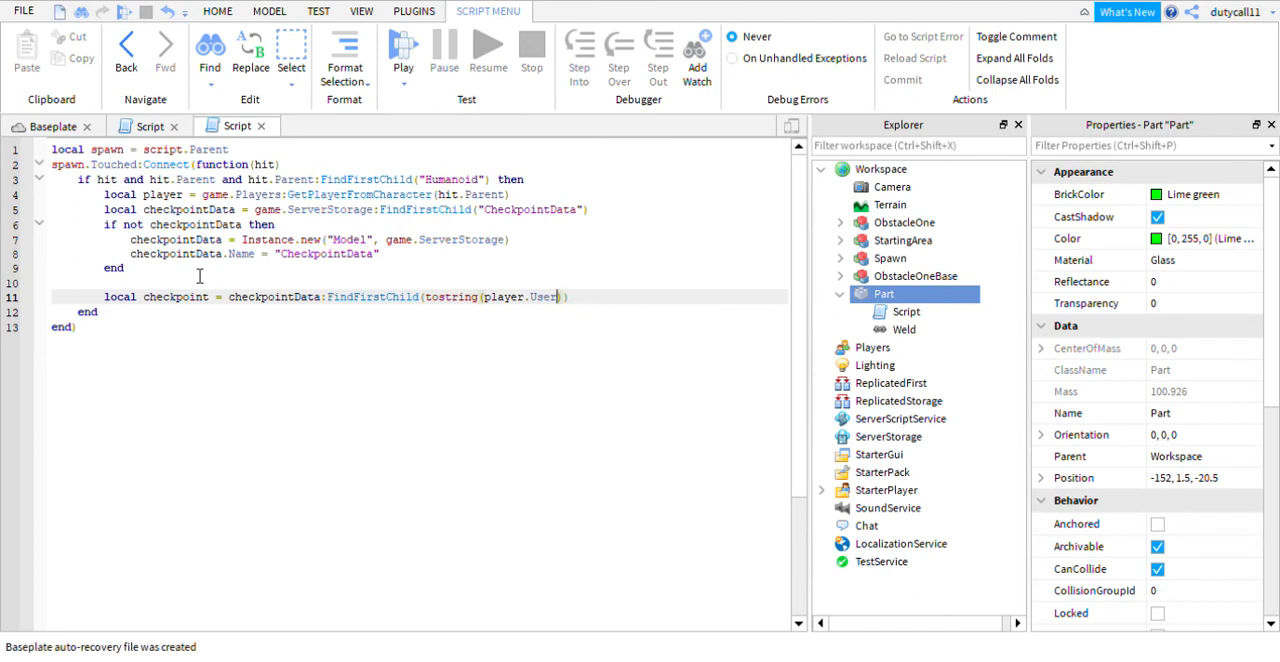
key("BackSpace")
key("BackSpace")
key("BackSpace")
key("BackSpace")
type("userId")
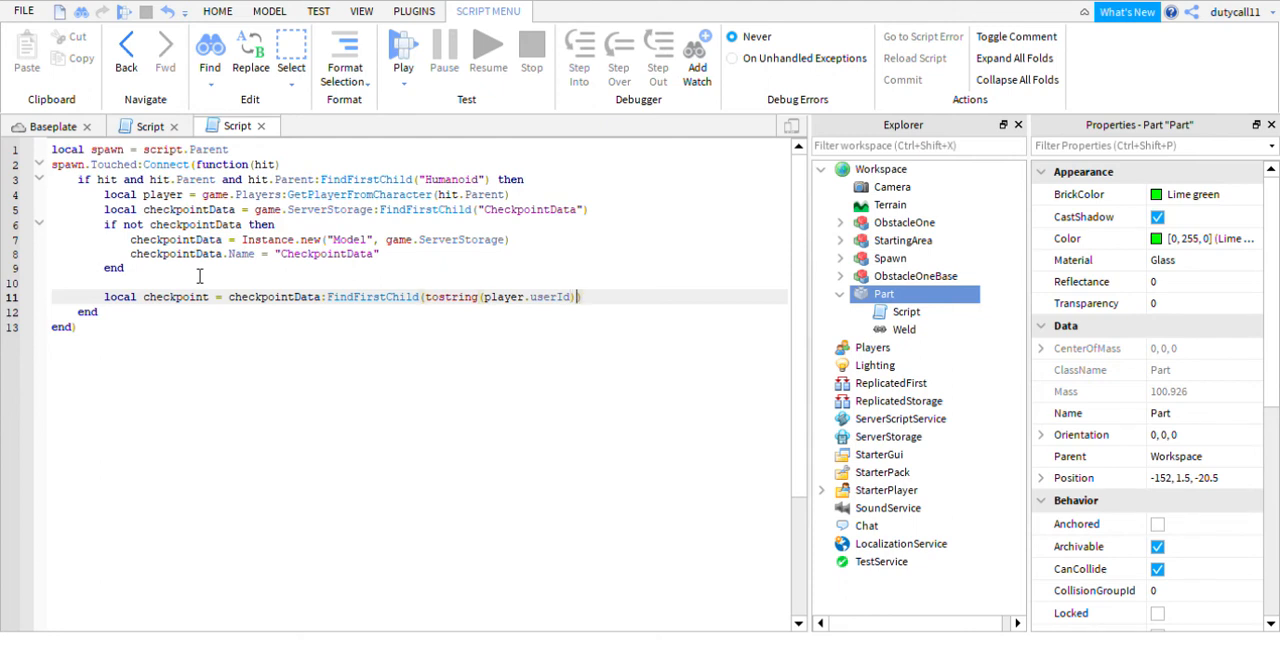
- Below the local checkpoint declaration, add an if not checkpoint then block closed by end
key("Return")
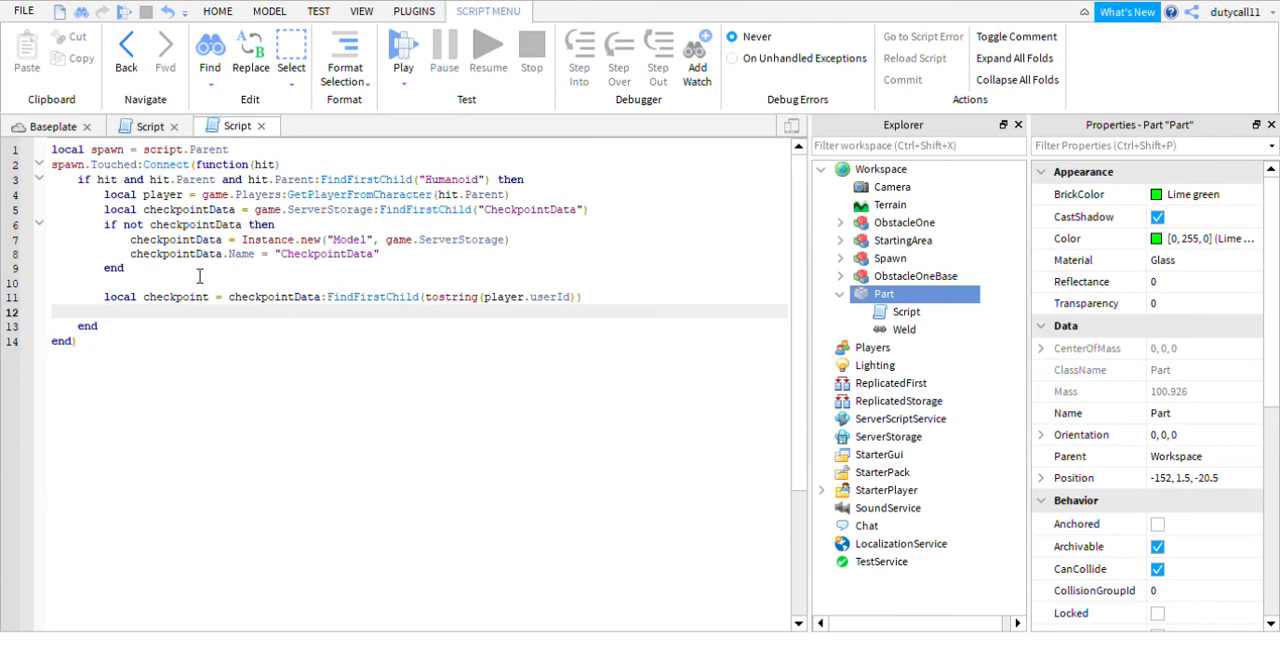
type("if ")
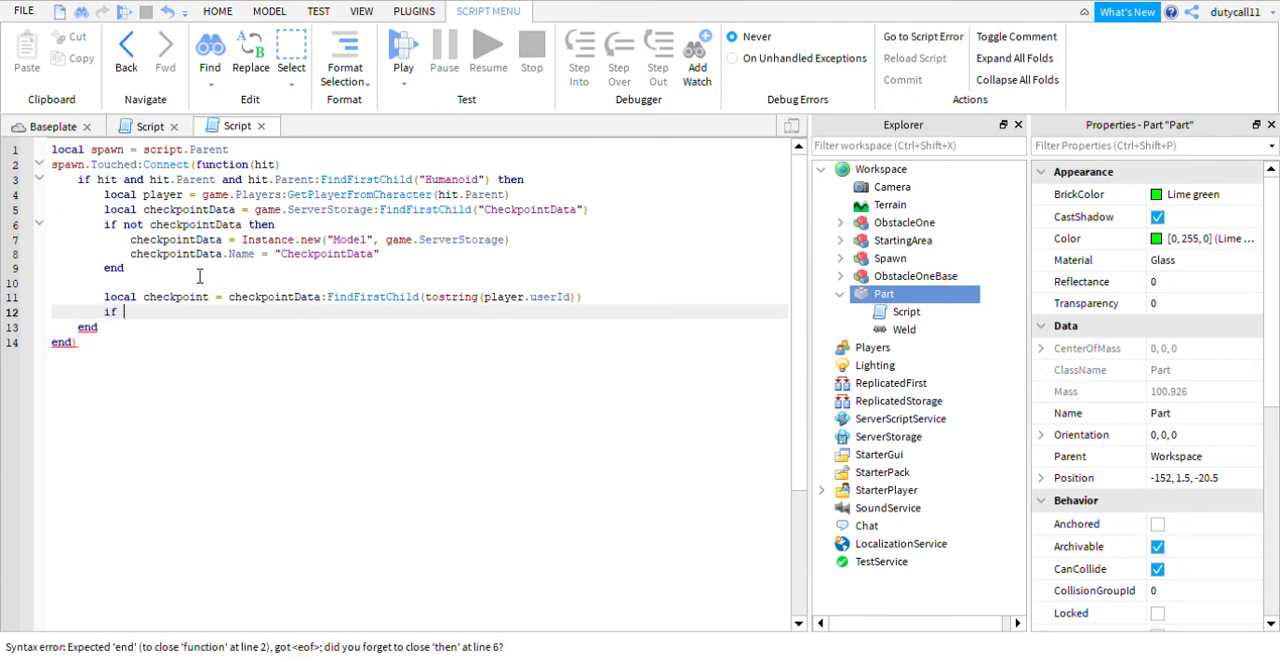
type("not checkpoint then")
key("Return")
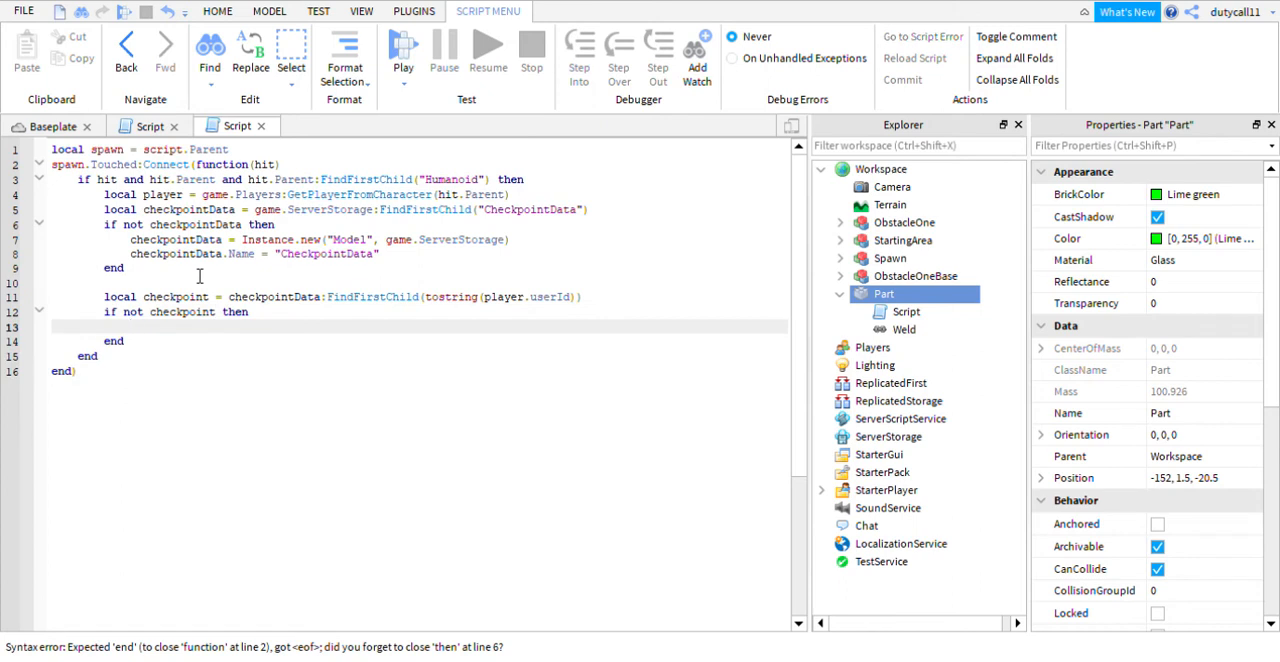
- Inside the if not checkpoint block, add the line checkpoint = Instance.new("ObjectValue", checkpointData)
type("chec")
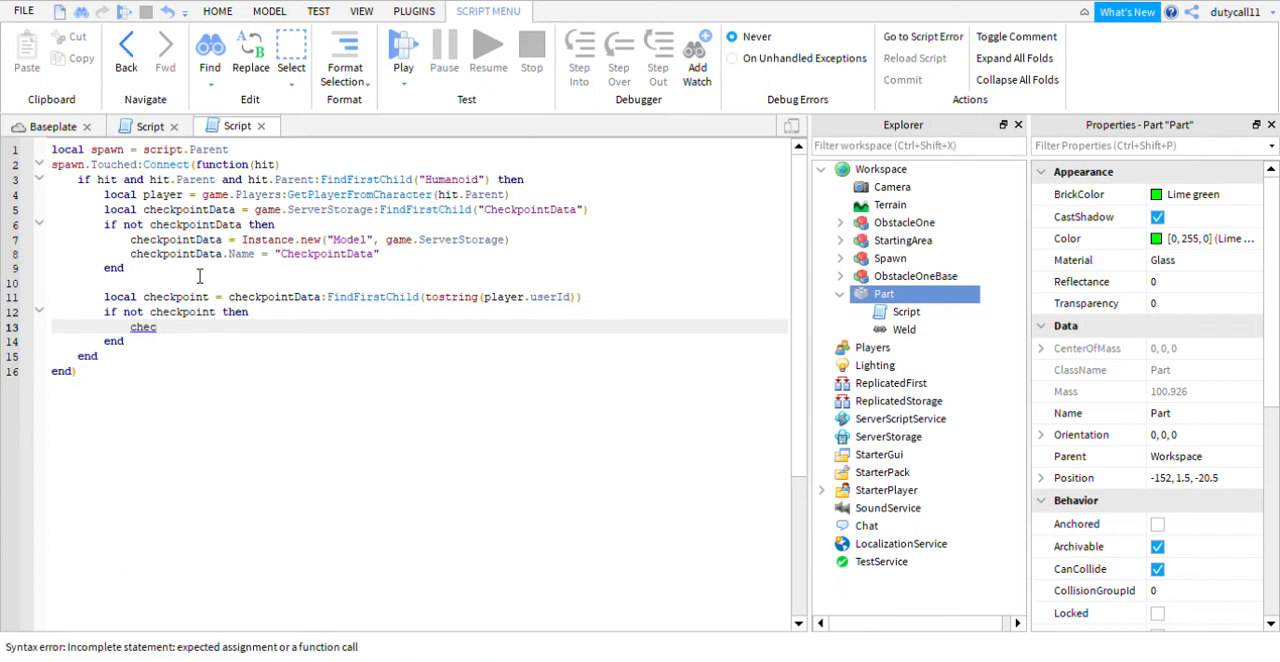
type("kpoint =")
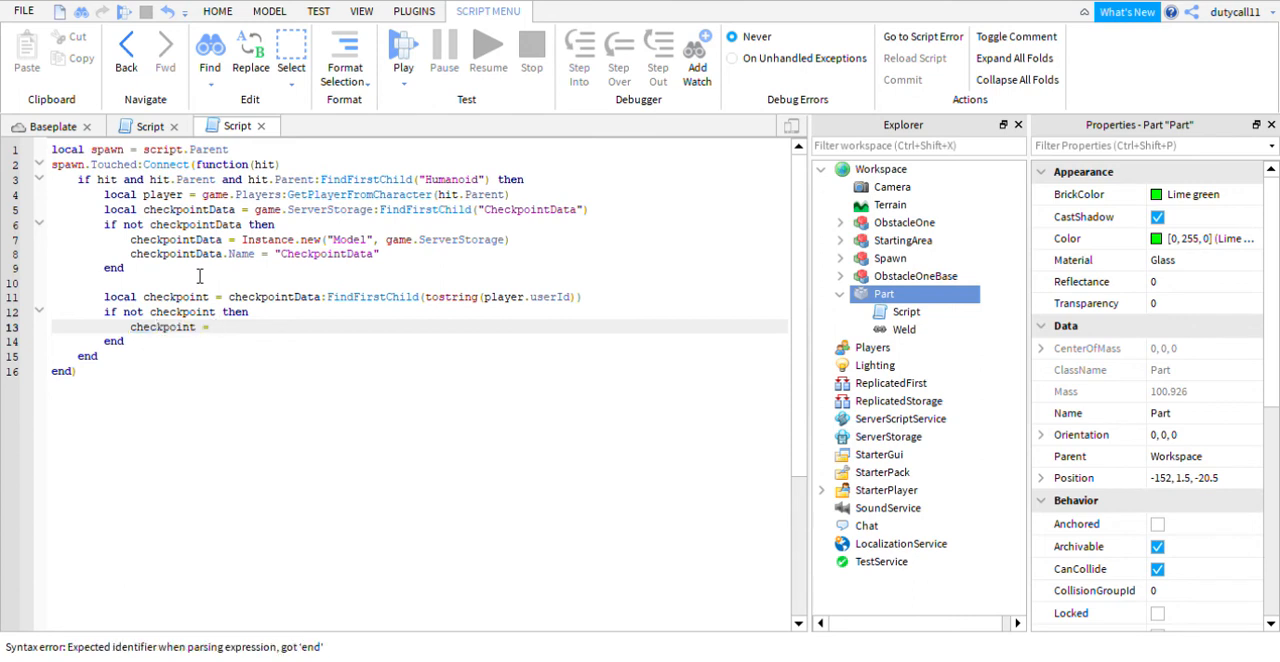
type(" Instance.new")
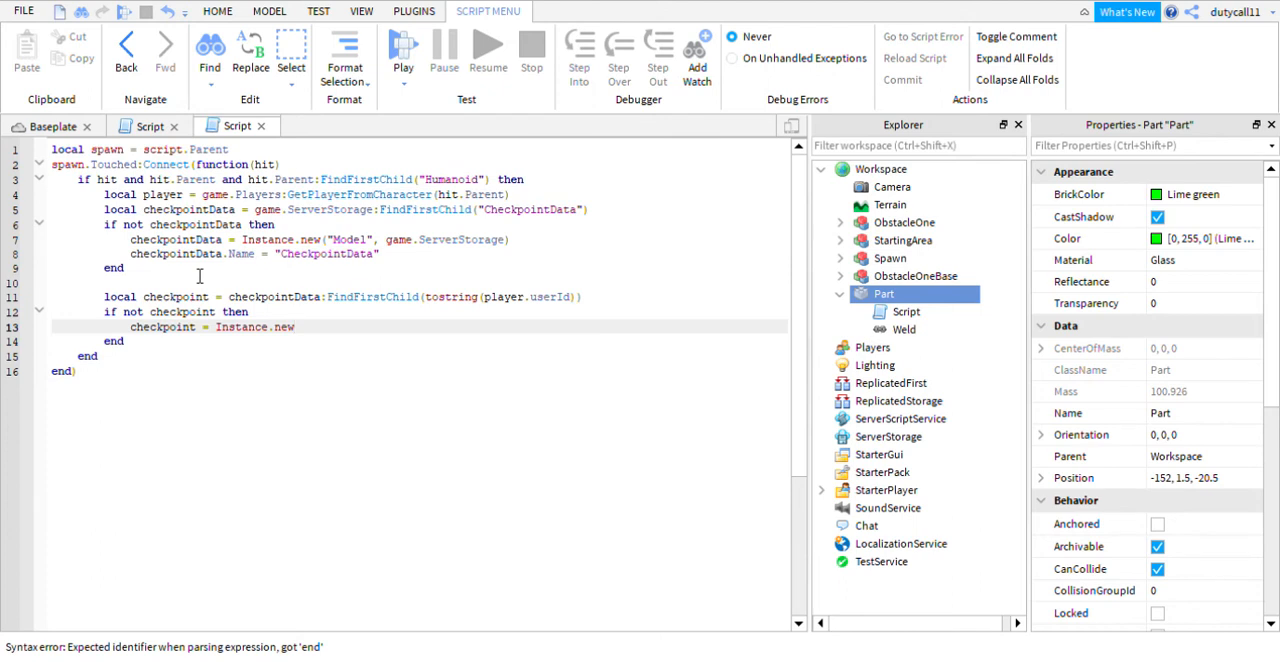
type("()")
type("\"Ob")
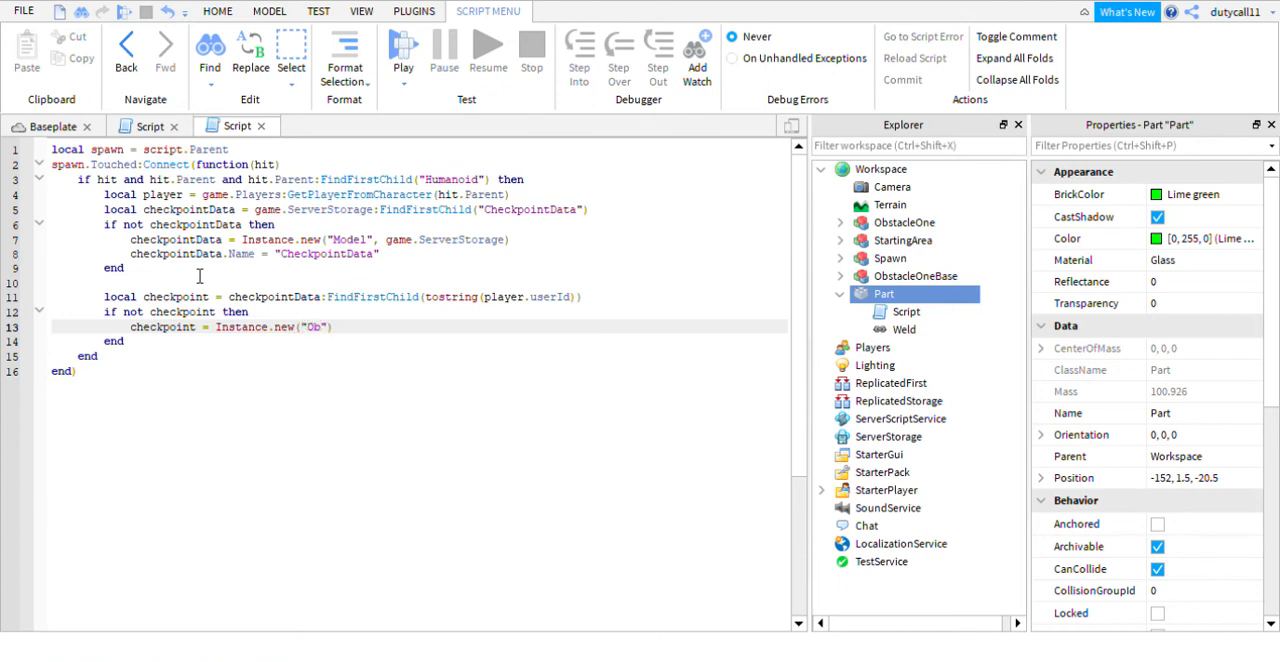
type("jectValue")
type(", checkpointData")
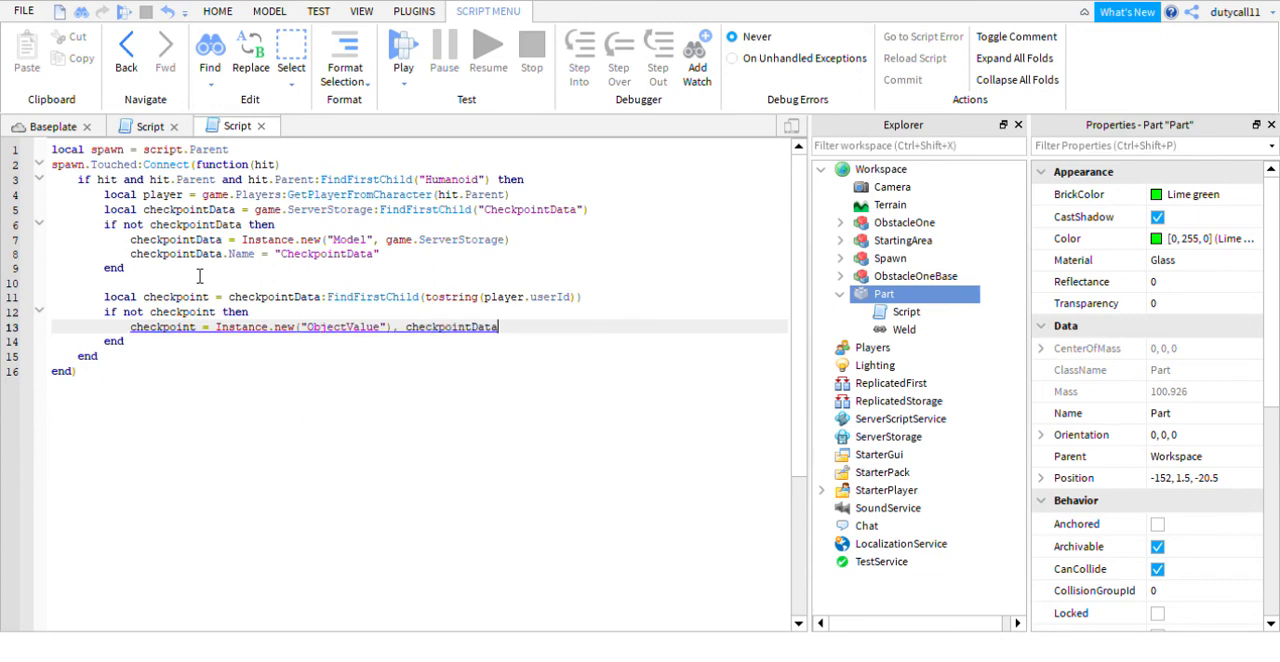
key("BackSpace")
key("BackSpace")
key("BackSpace")
key("BackSpace")
key("BackSpace")
key("BackSpace")
key("BackSpace")
key("BackSpace")
key("BackSpace")
key("BackSpace")
key("BackSpace")
key("BackSpace")
key("BackSpace")
key("BackSpace")
key("BackSpace")
key("BackSpace")
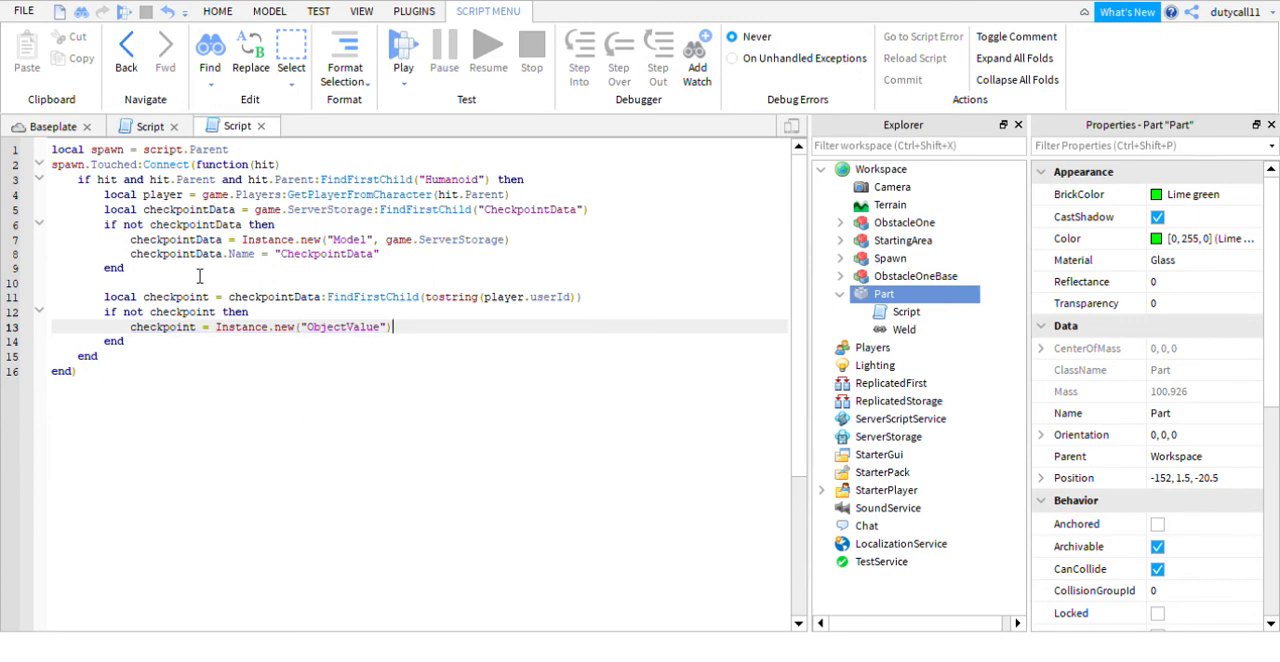
type(", checkpointData")
key("Return")
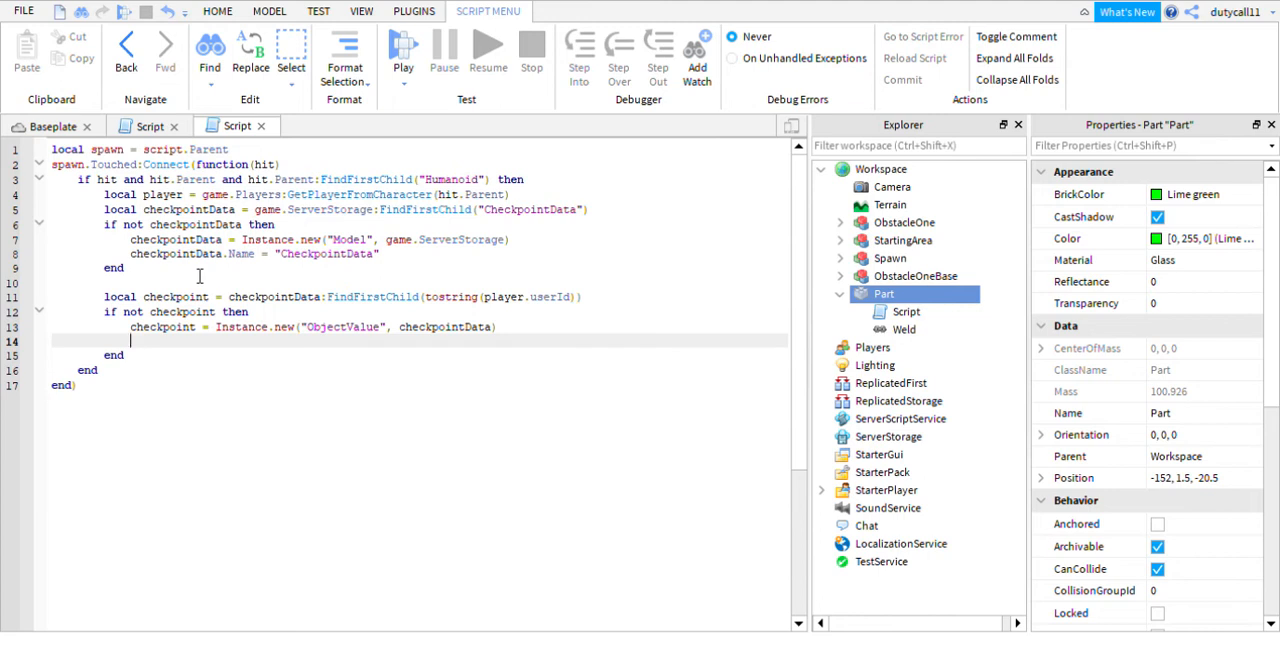
- Below the ObjectValue line, name the new object with checkpoint.Name = tostring(player.userId)
type("che")
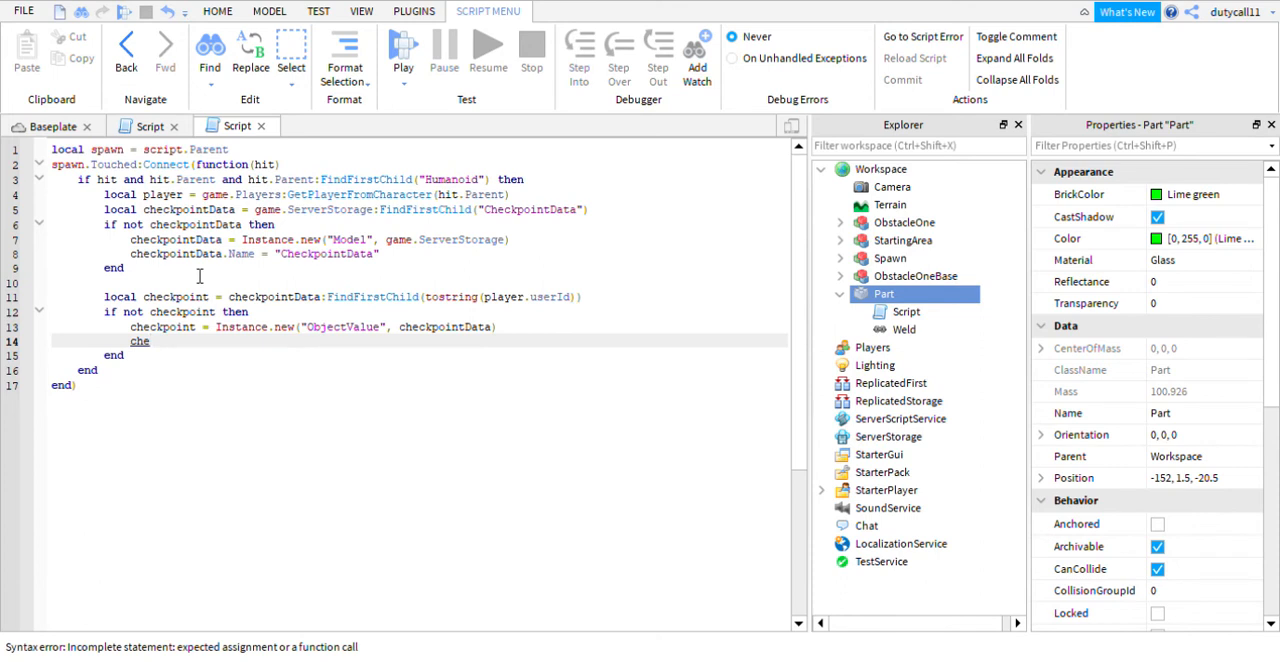
type("ckpoint.Name = tostring(")
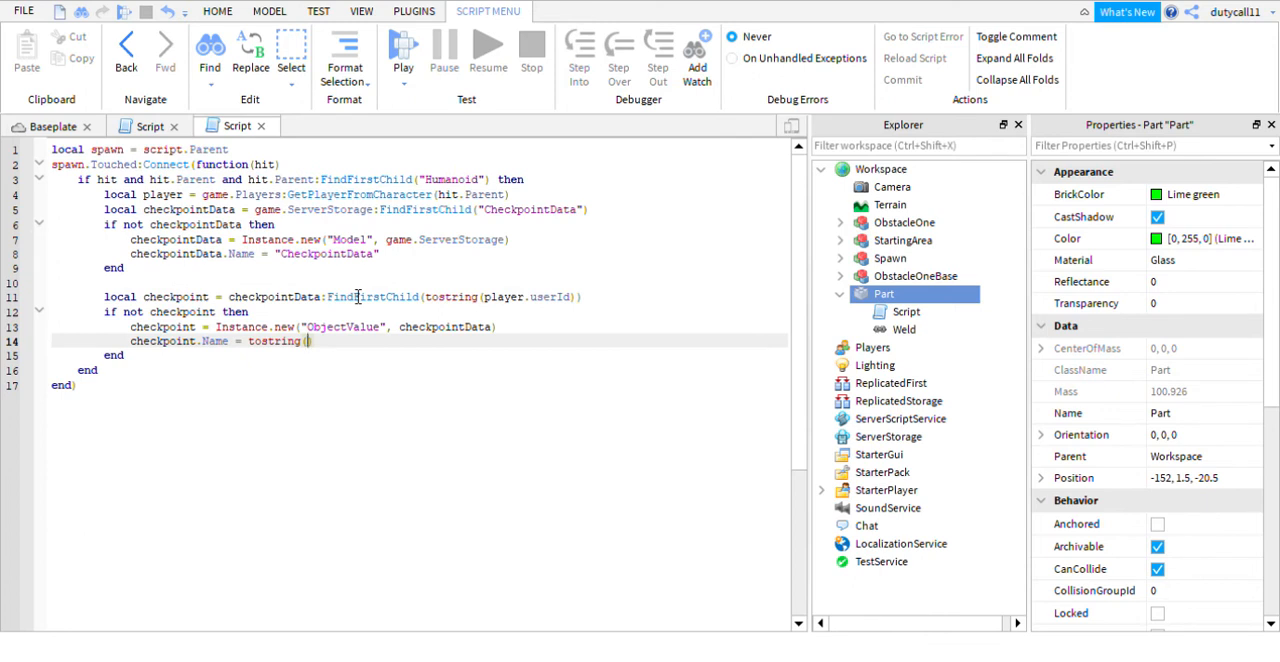
type("player")
type(".Use")
key("BackSpace")
key("BackSpace")
key("BackSpace")
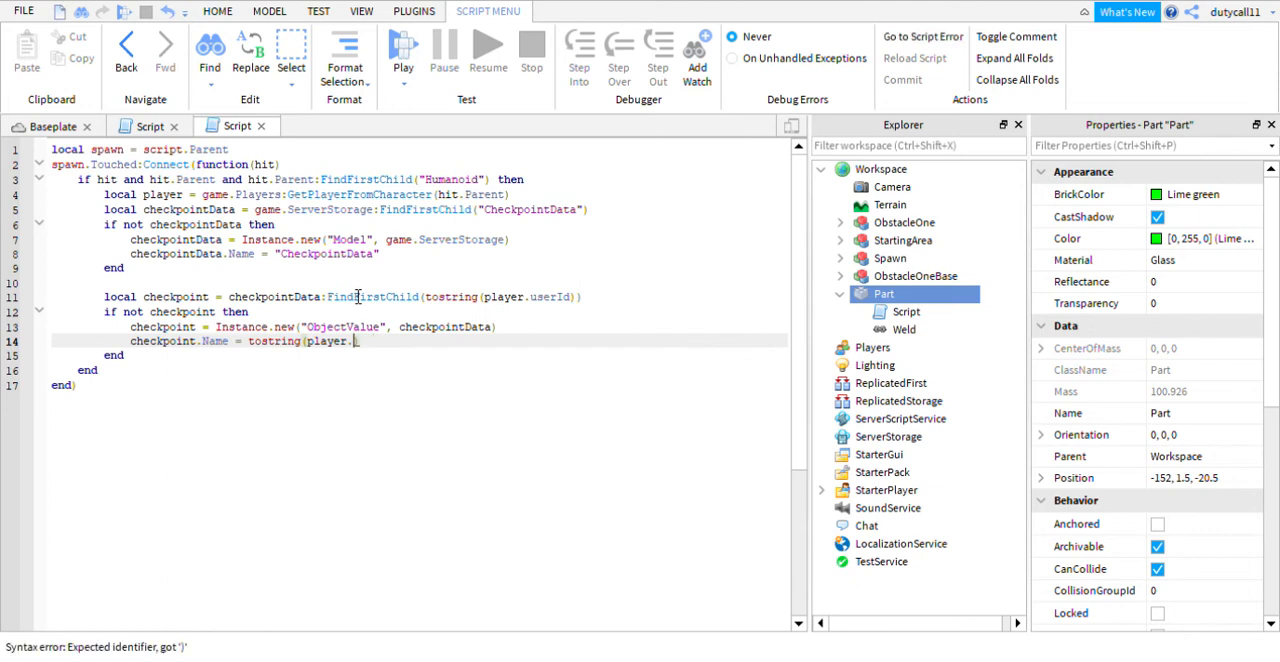
type("user")
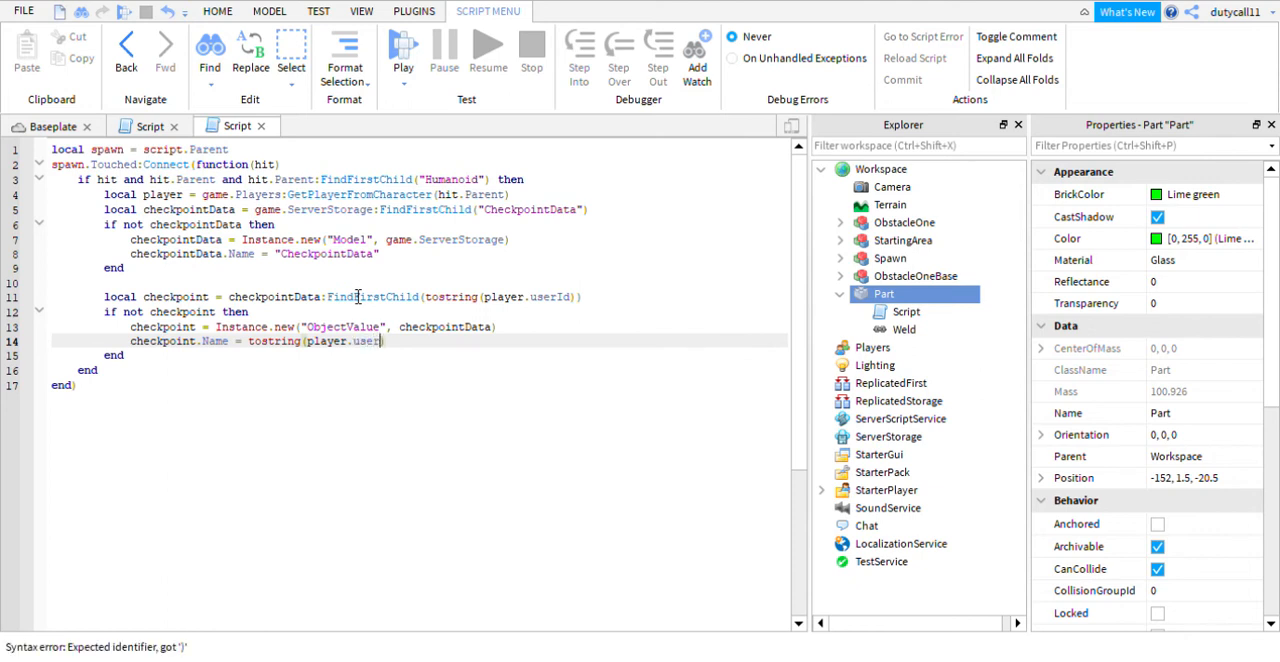
type("Id")
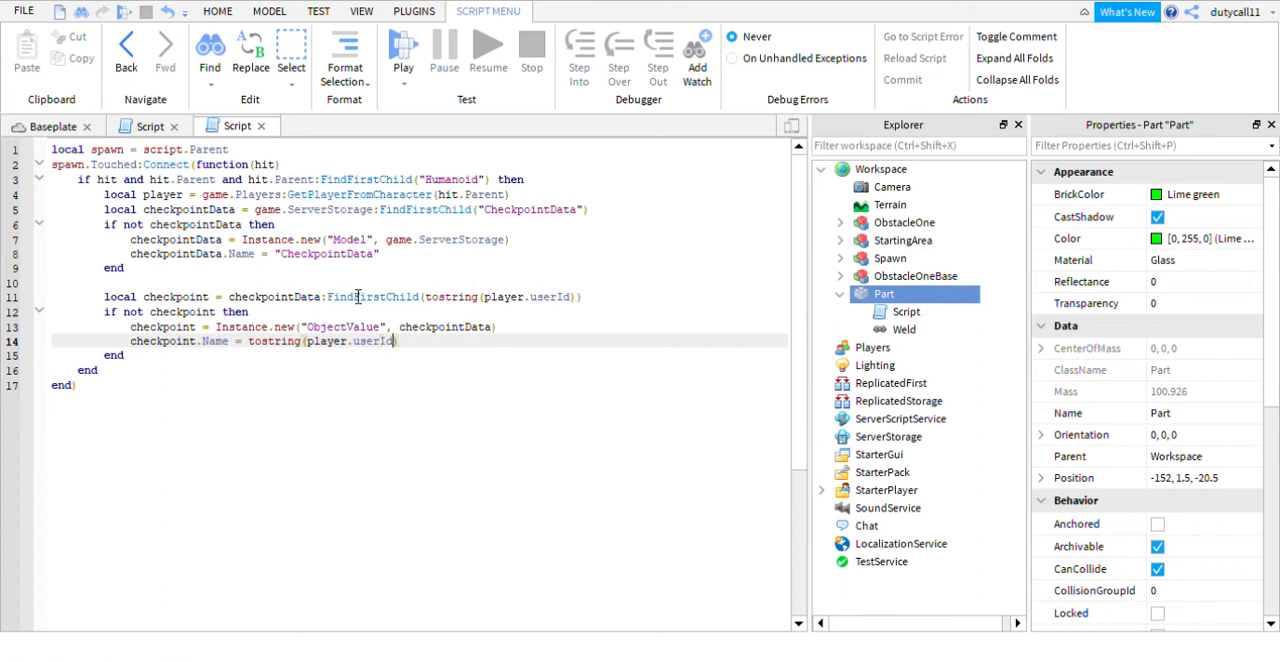
- After a blank line below the checkpoint name, add a player.CharacterAdded:connect(function(character) handler closed by end)
key("Return")
key("Return")
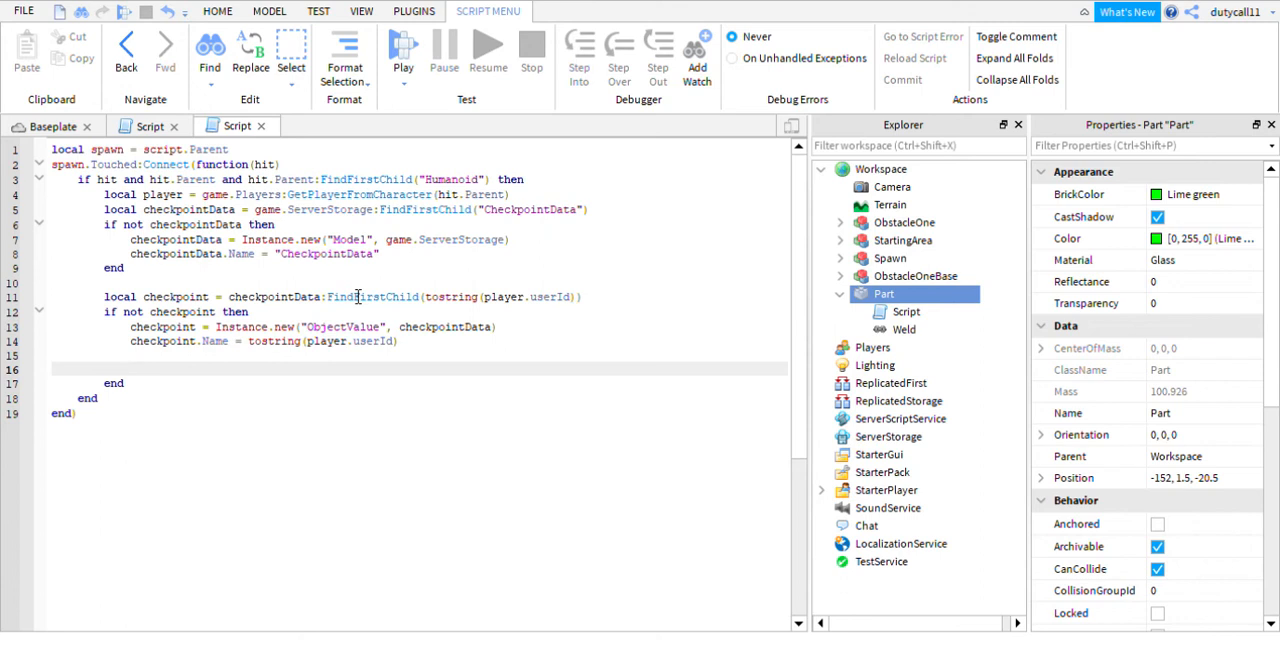
type("player.")
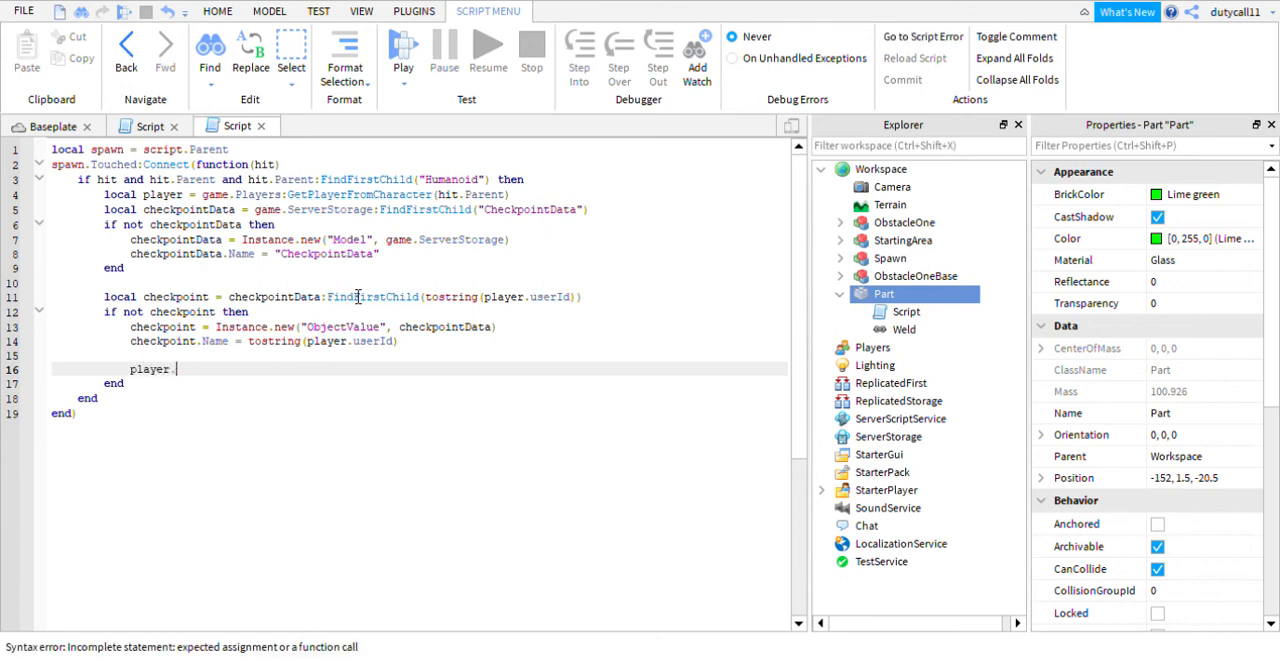
type("CharacterAdded")
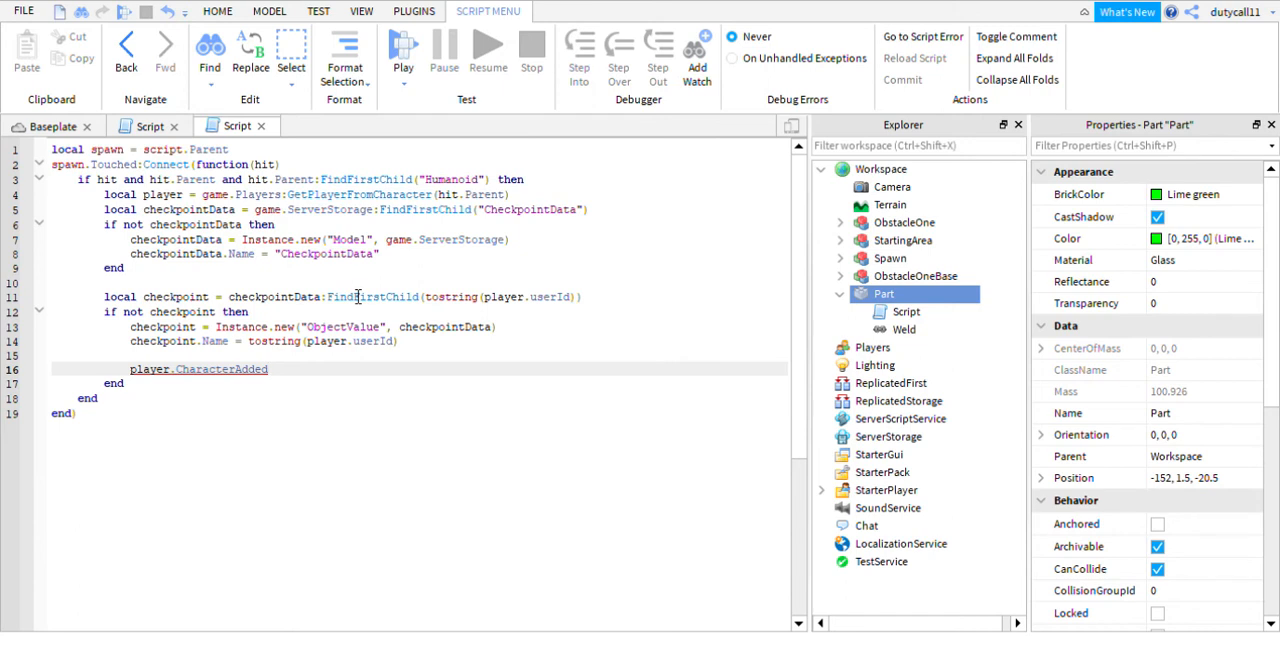
type(":connect")
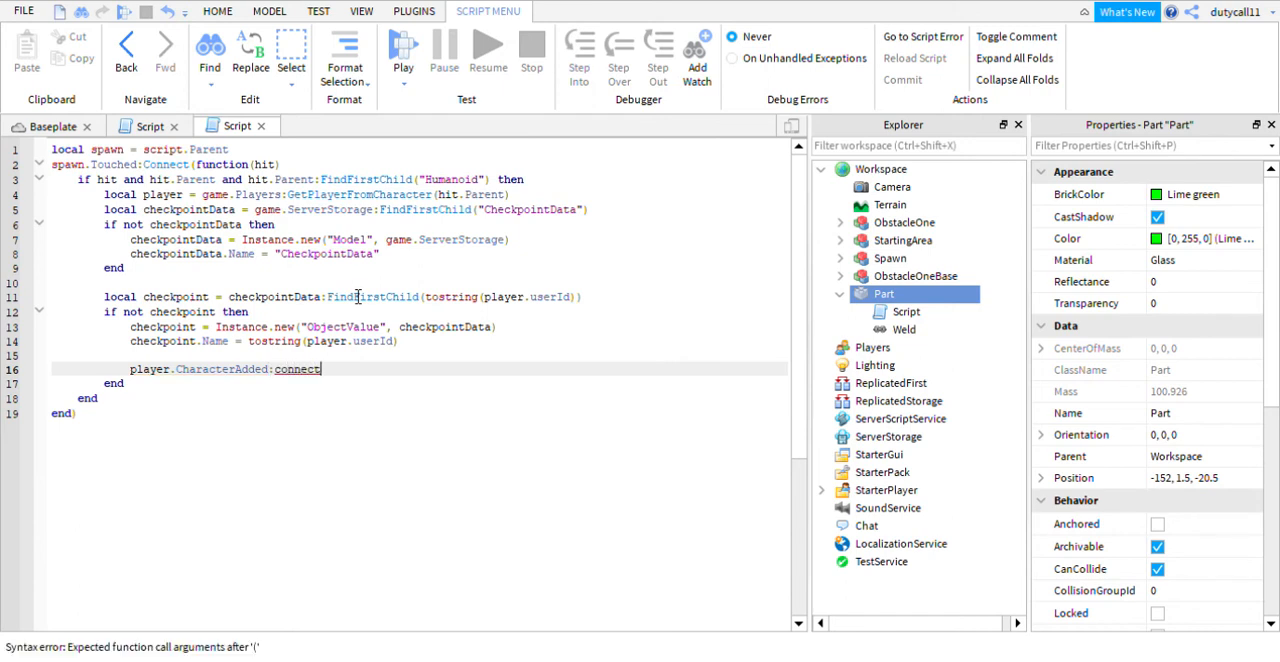
type("(function")
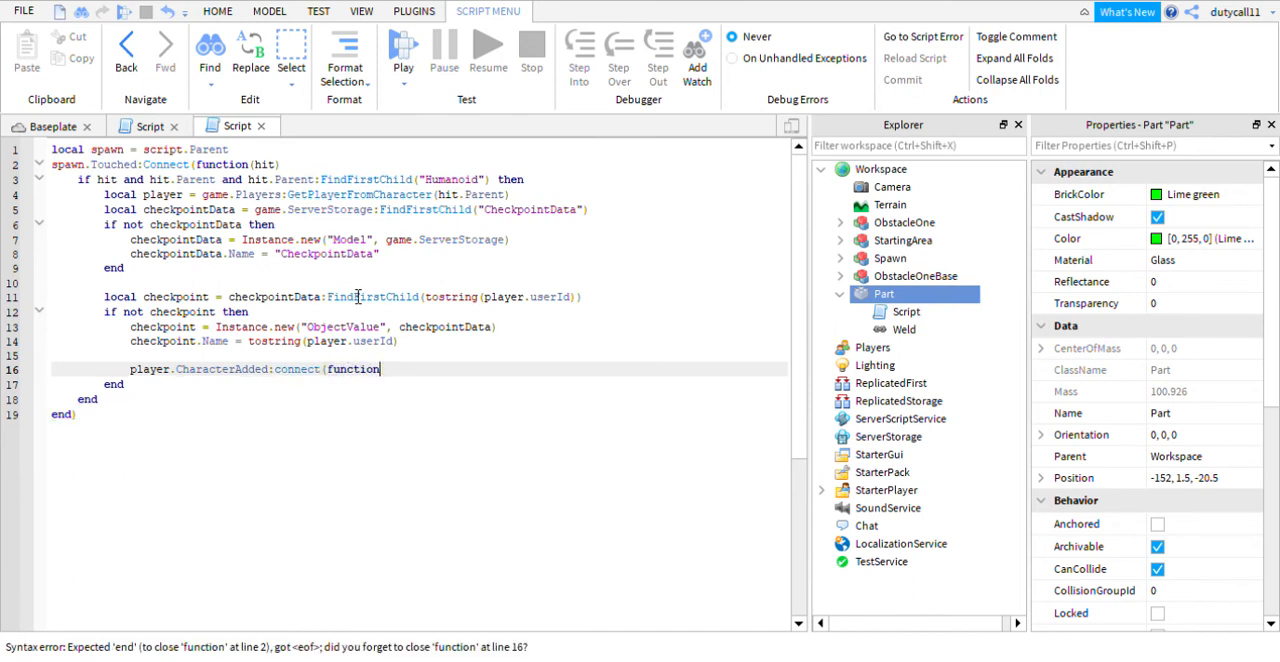
type("(character)")
key("Return")
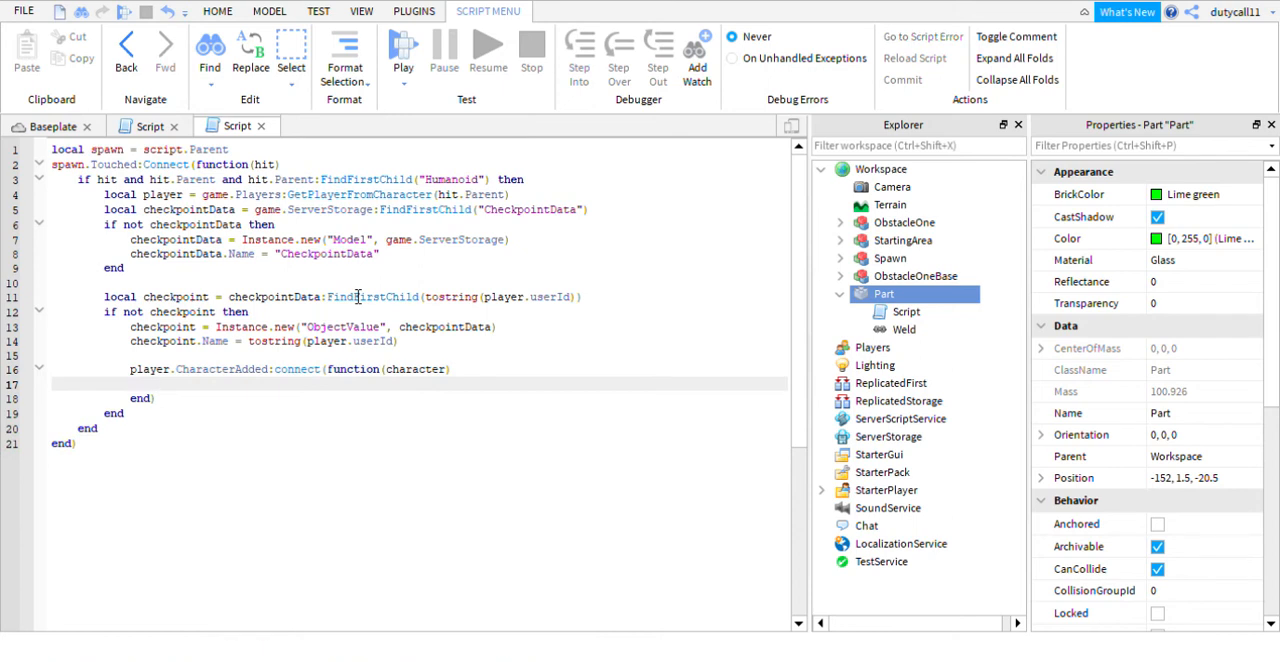
- Add a wait() call as the first line inside the CharacterAdded handler
type("wait(")
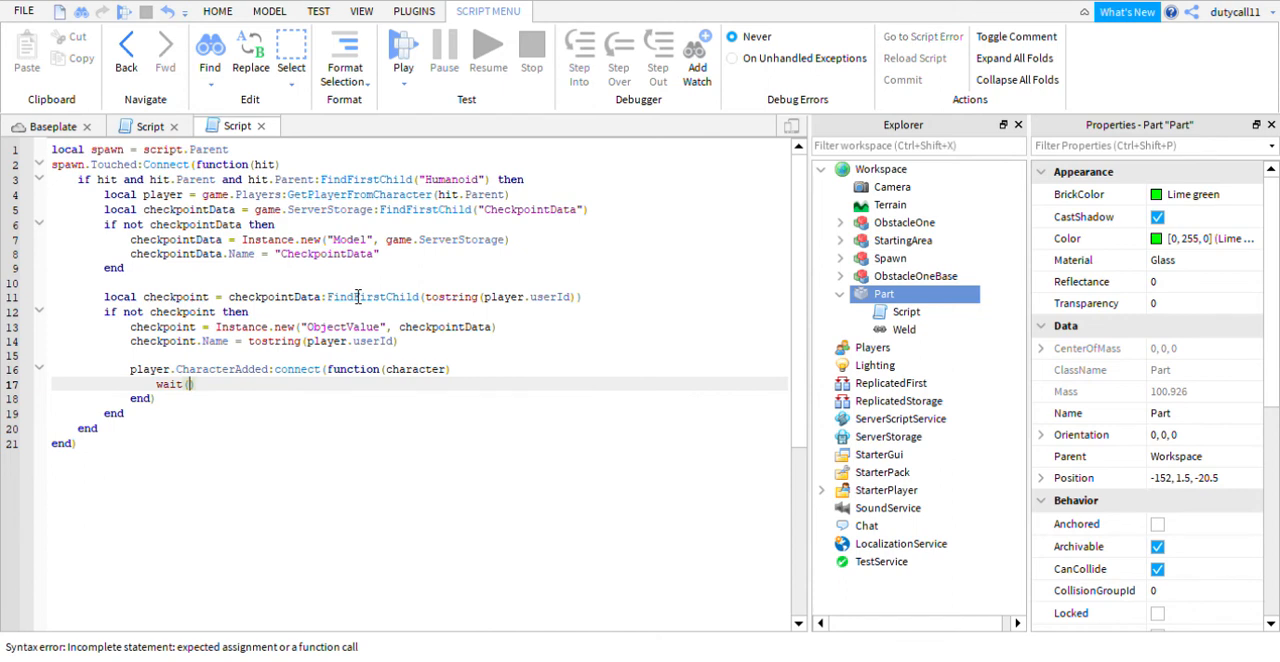
type(")")
key("Return")
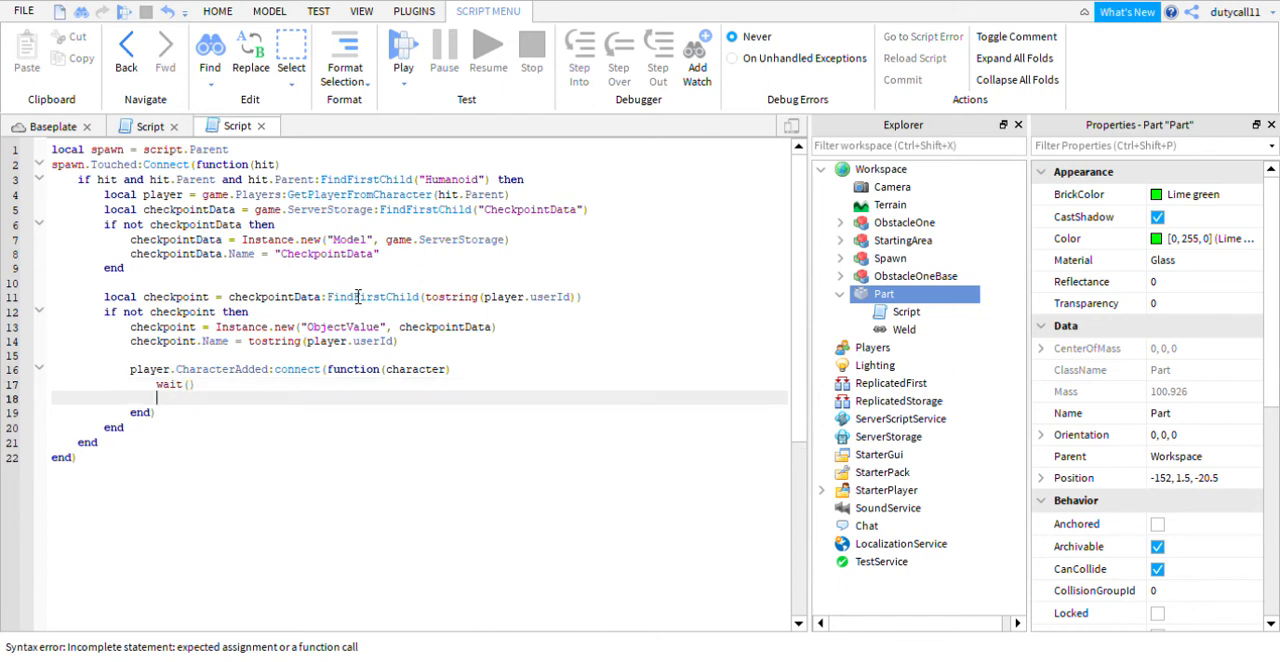
- Below wait(), enter character:WaitForChild("HumanoidRootPart").CFrame as the start of an assignment
type("character:")
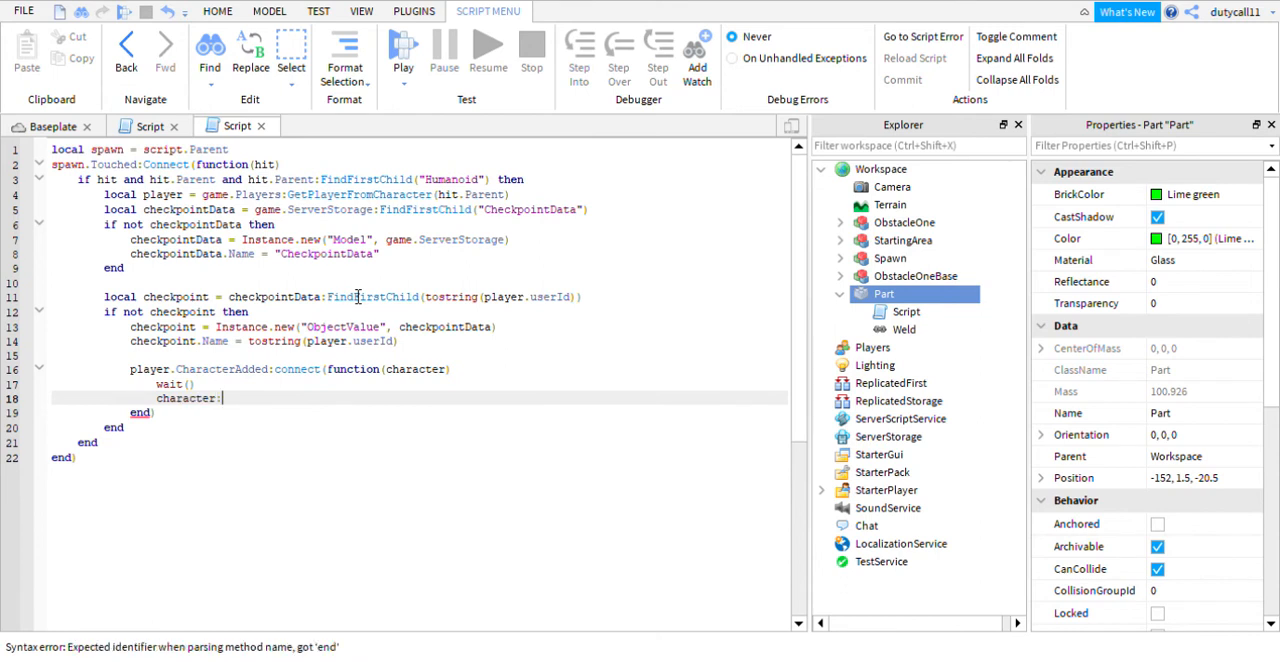
type("WaitForC")
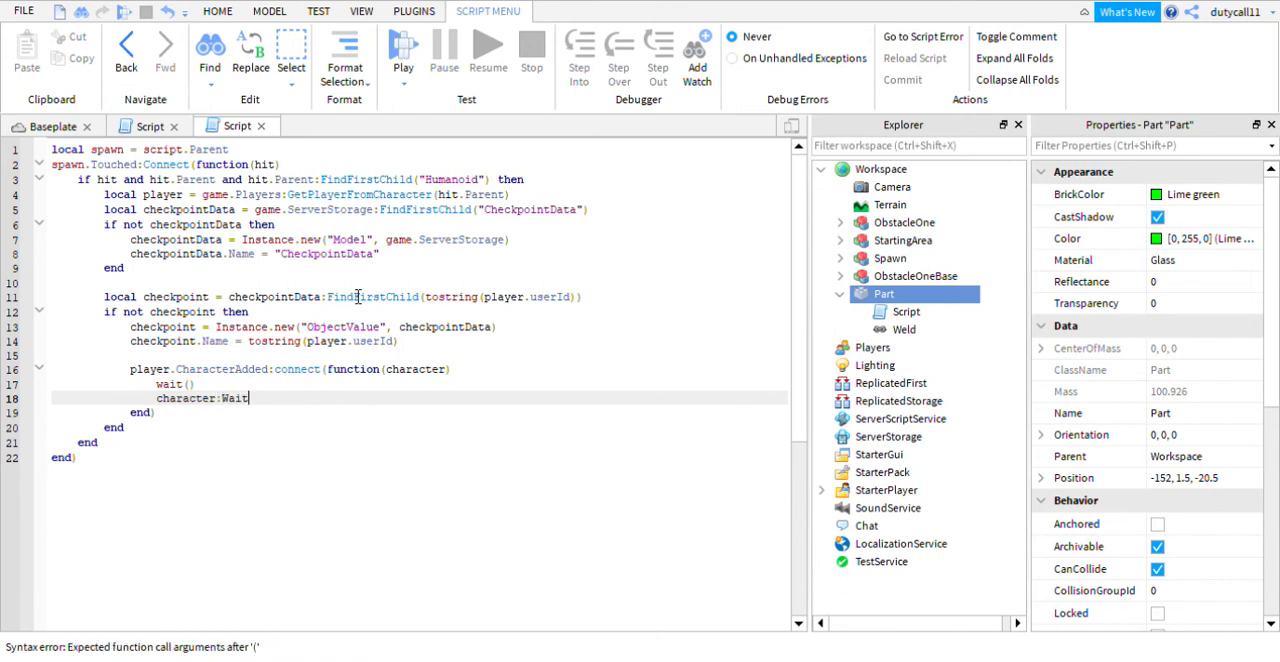
type("ld(\"Humanoid")
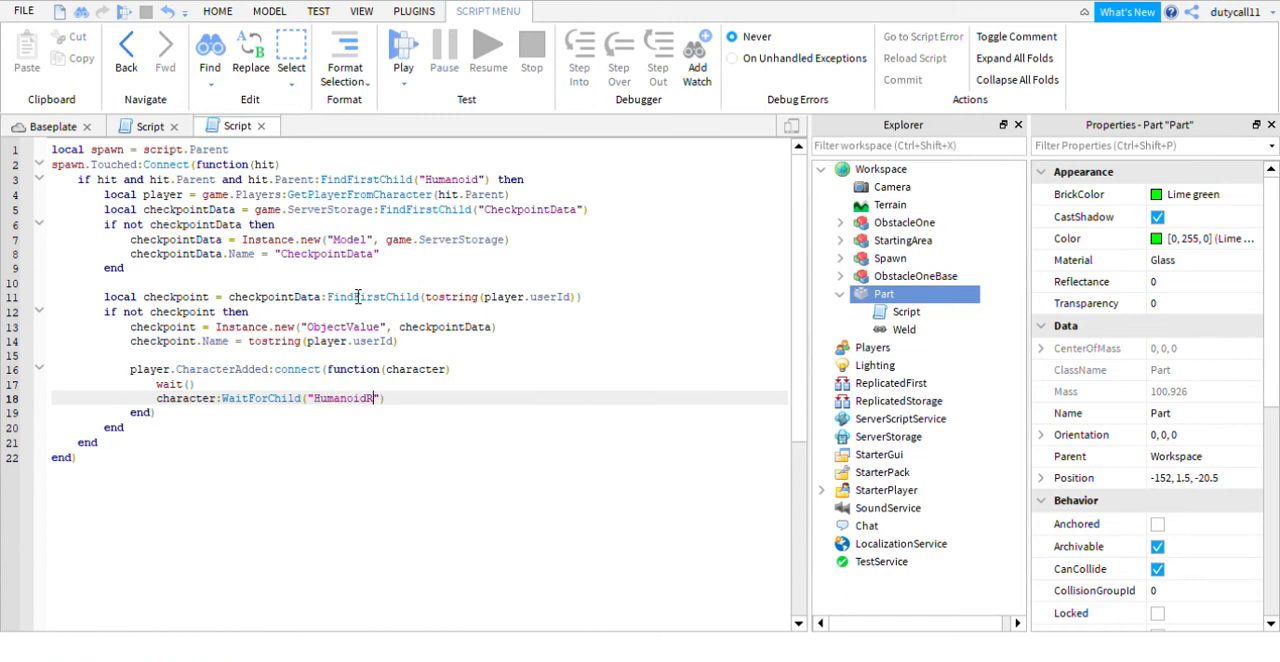
type("RootPart")
key("End")
type(".CFrame")
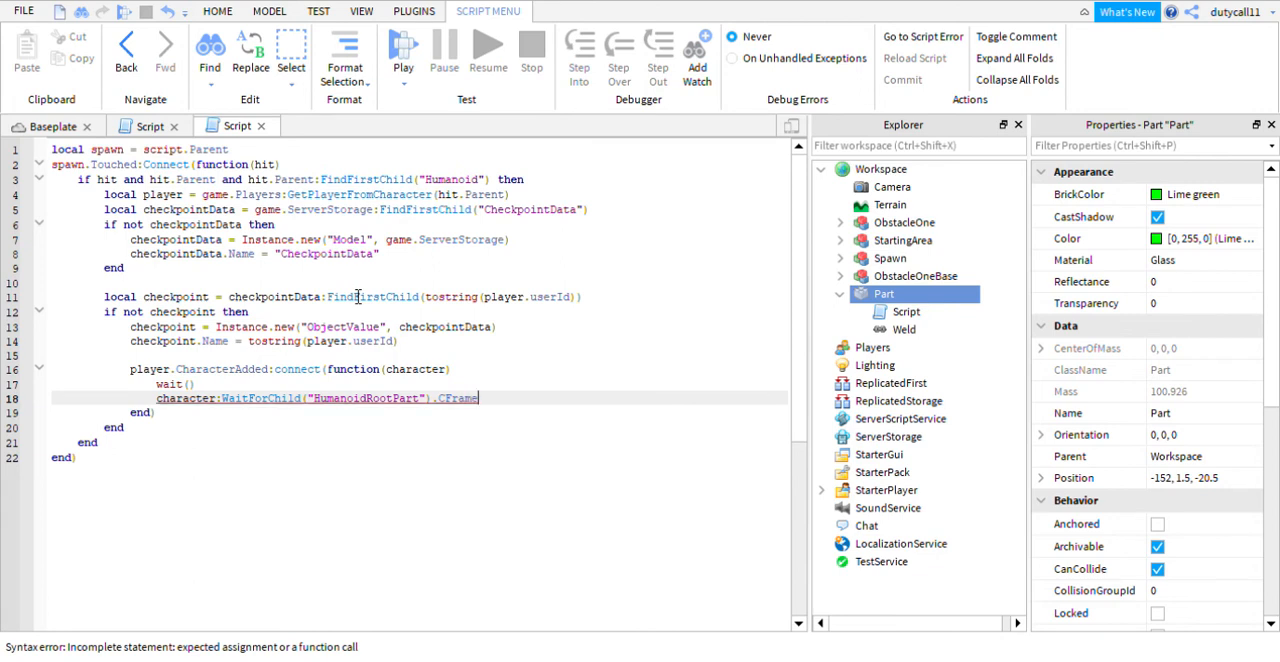
- Continue the HumanoidRootPart CFrame line with = game.ServerStorage.CheckpointData followed by a pair of square brackets
left_click(217, 11)
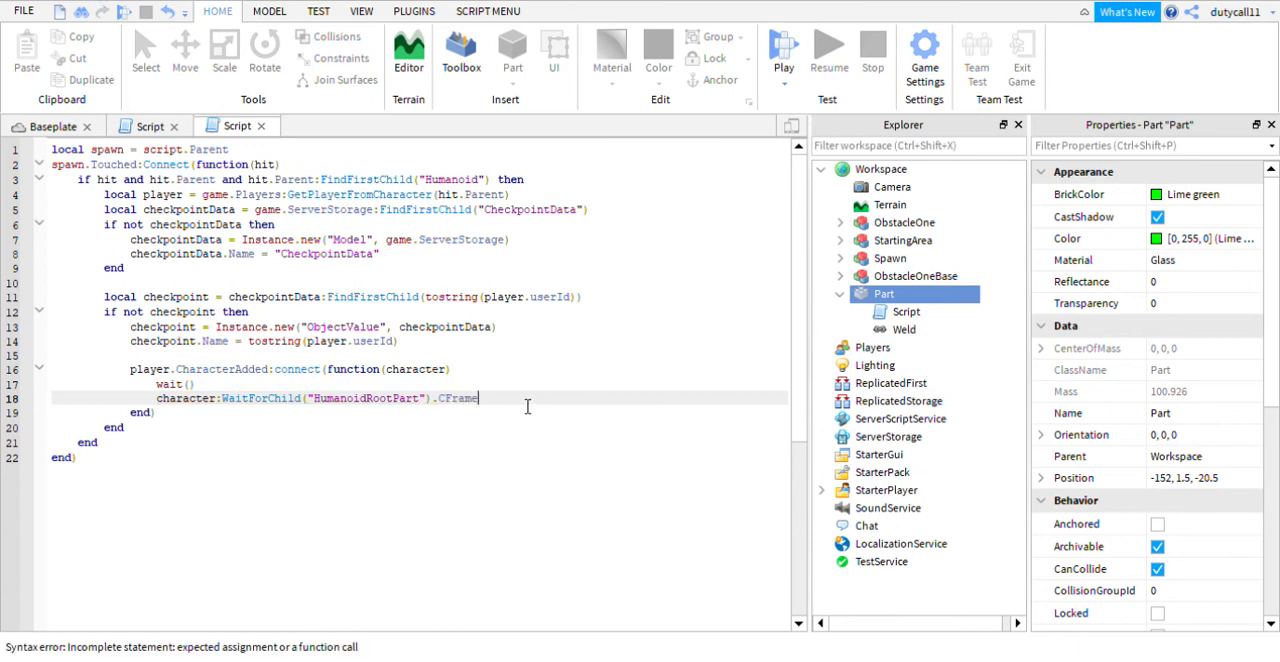
type("= g")
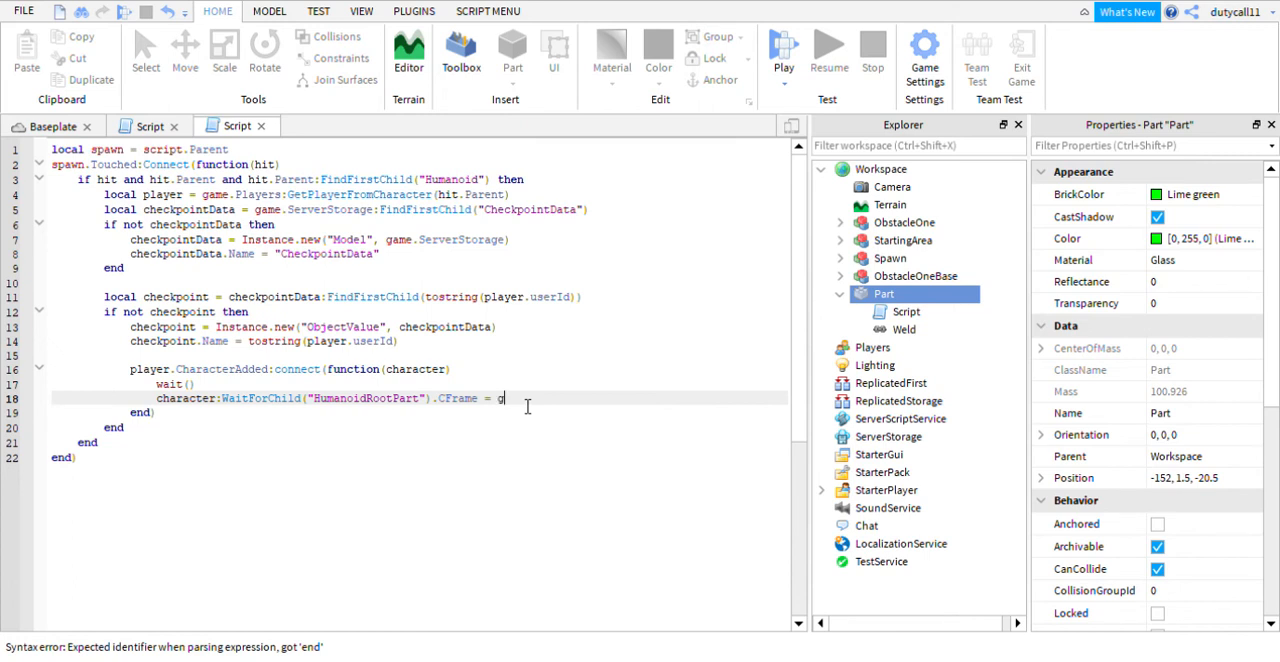
type("ame.ServerStorage")
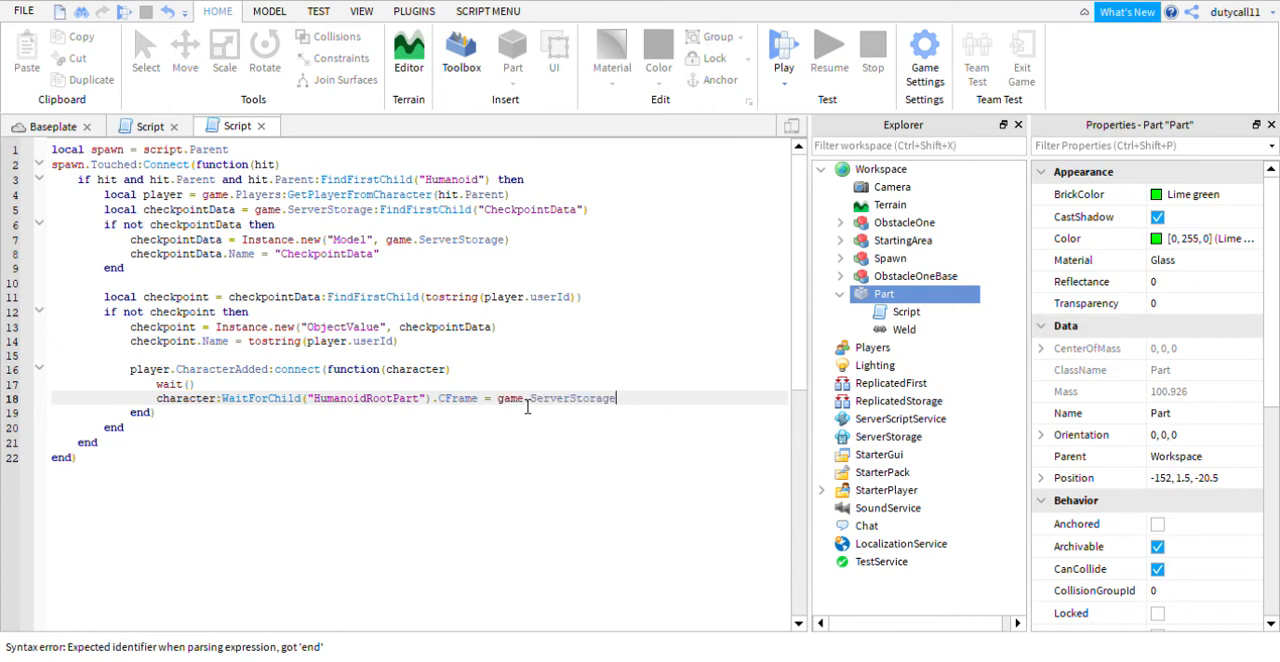
type(".C")
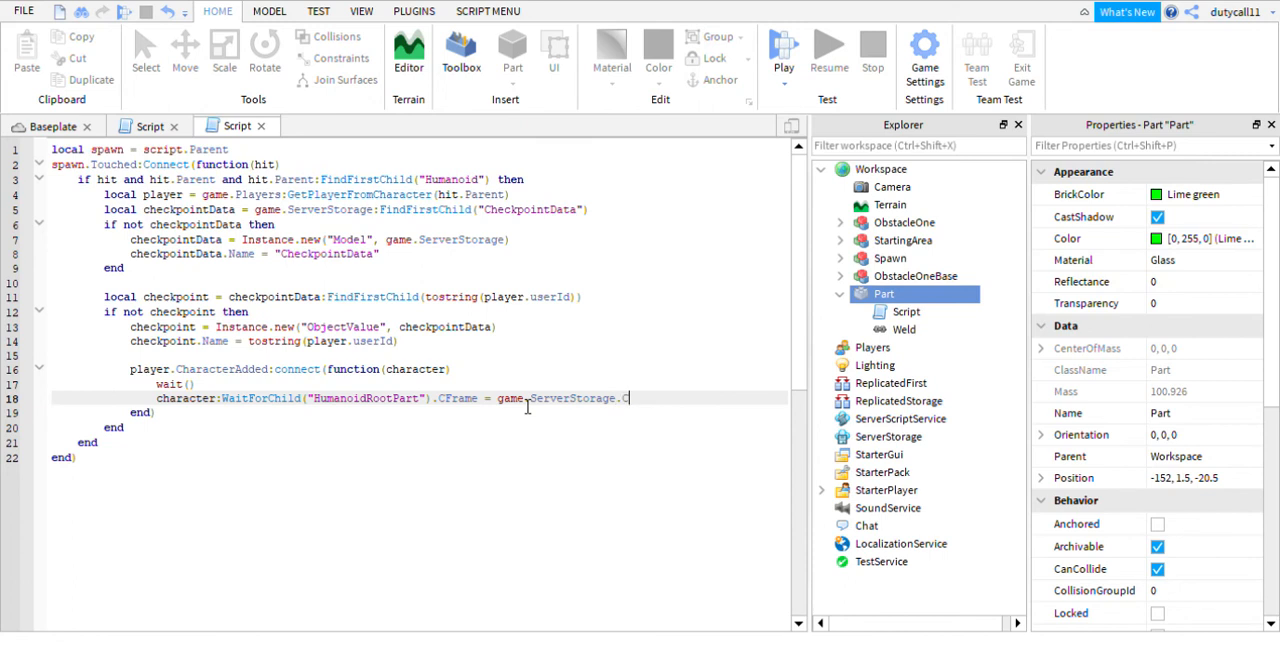
type("he")
type("ck")
type("point")
type("Data")
type("(")
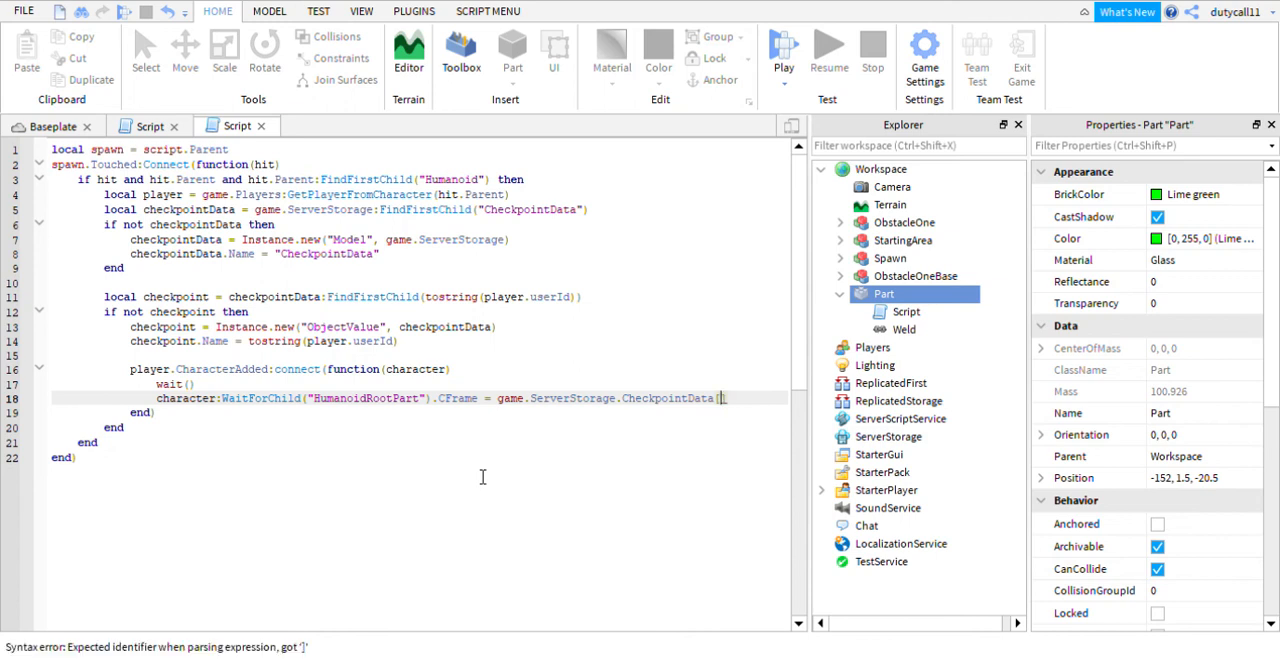
- Fill the CheckpointData square brackets with tostring(player.userId) and close the Properties window for more room
type("tostring(")
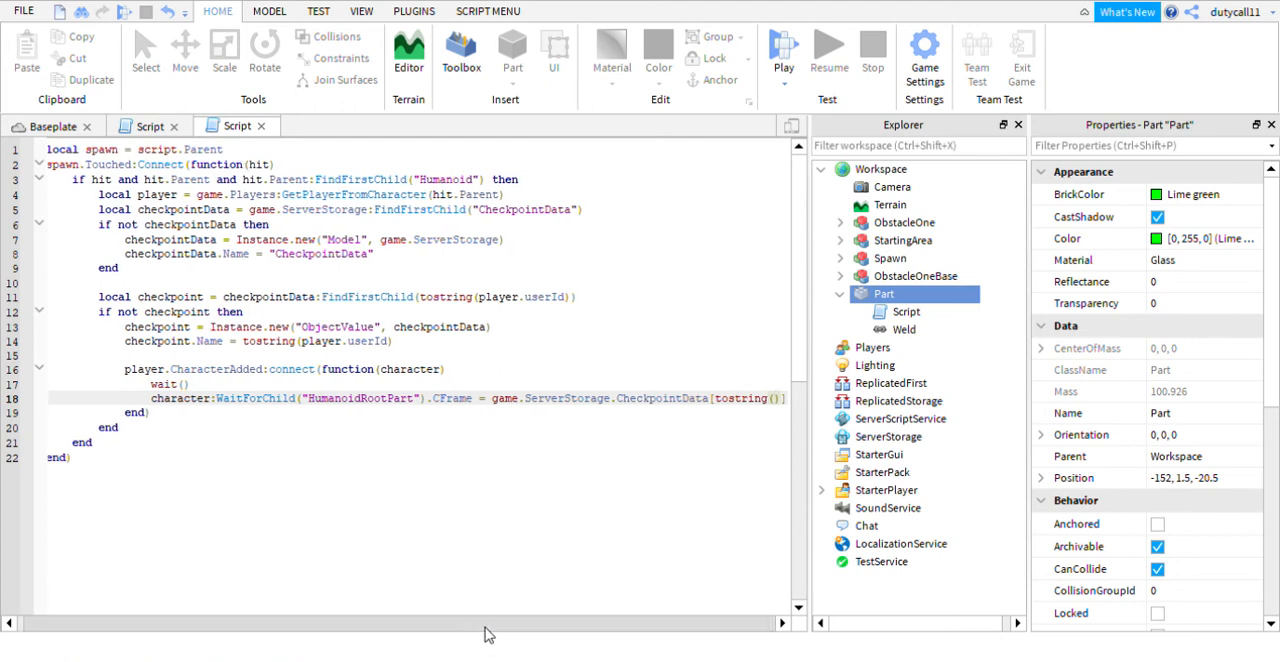
left_click(1271, 126)
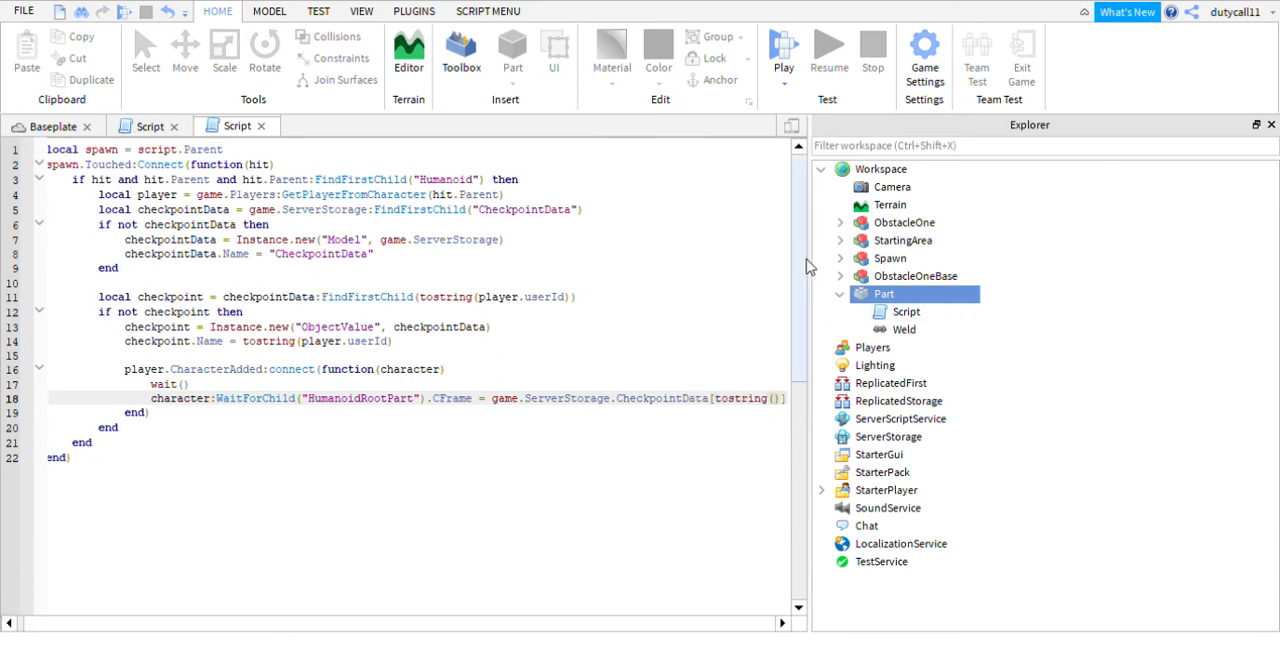
type("player")
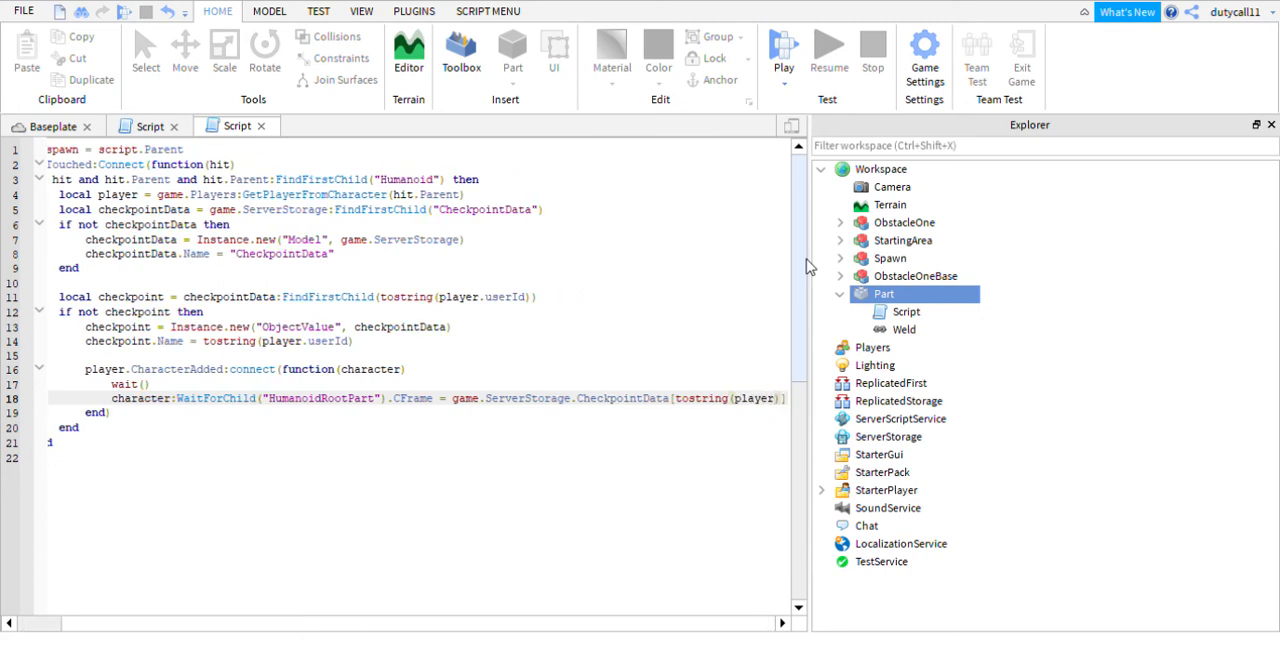
type(".U")
key("BackSpace")
type("user")
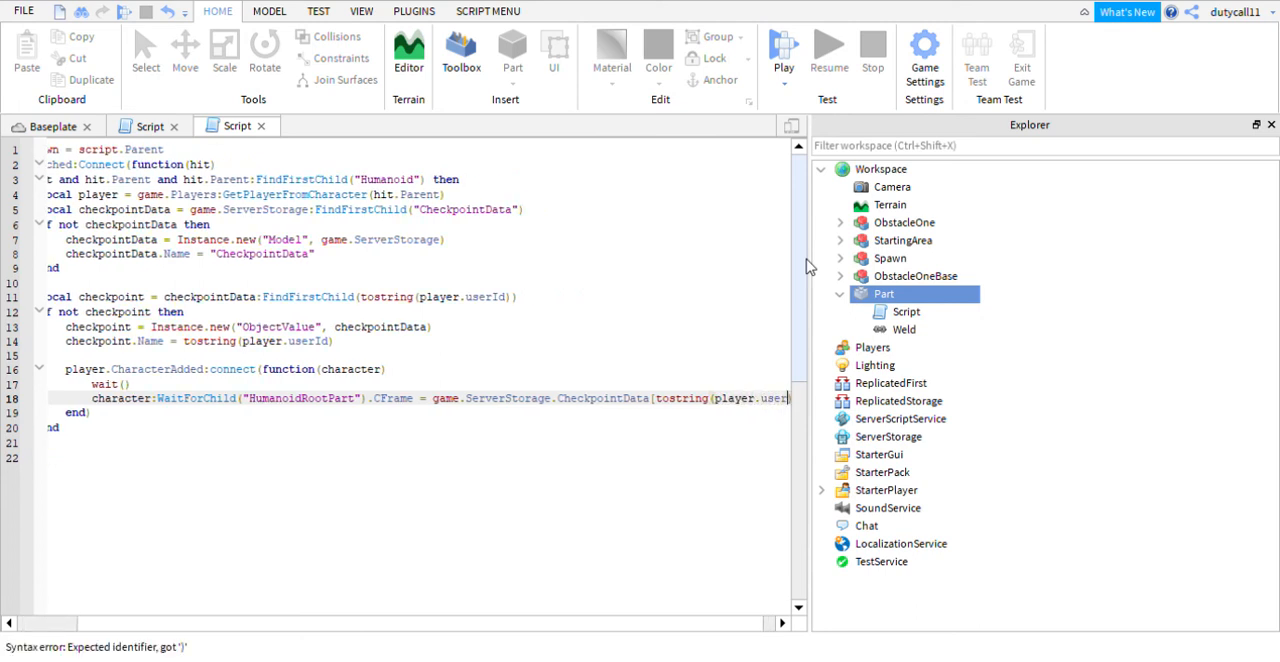
type("Id")
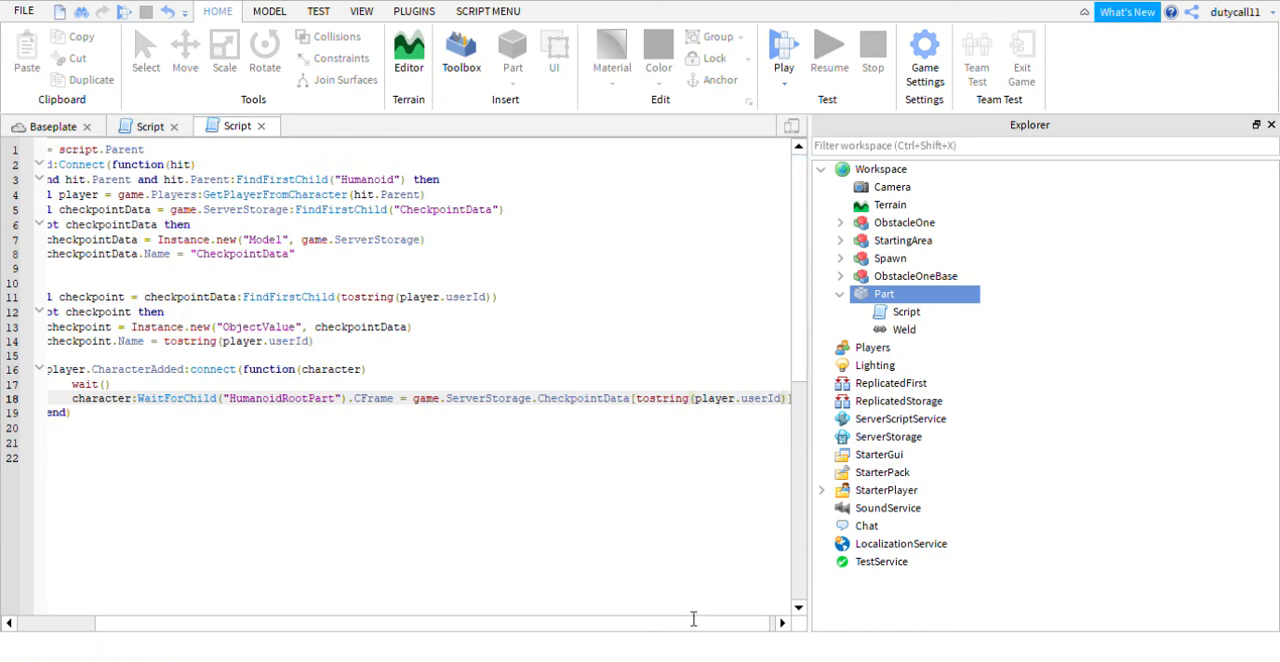
left_click_drag(708, 625, 734, 631)
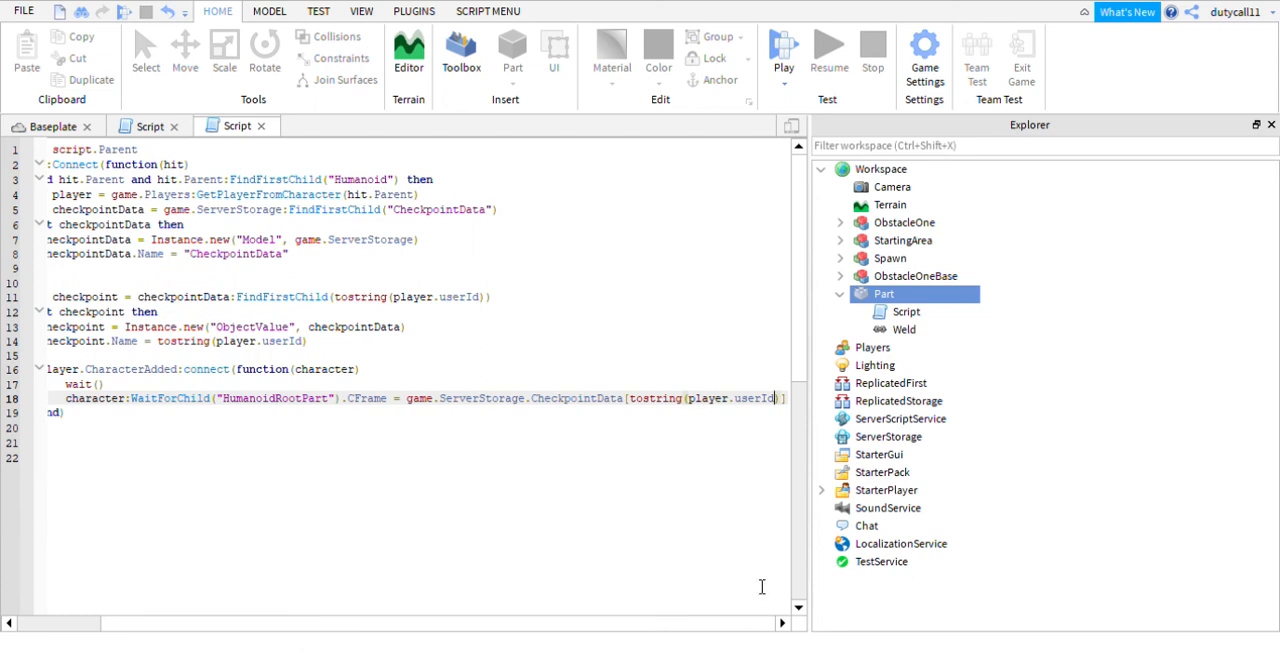
- Append .Value.CFrame after the closing square bracket on the HumanoidRootPart line
type(".V")
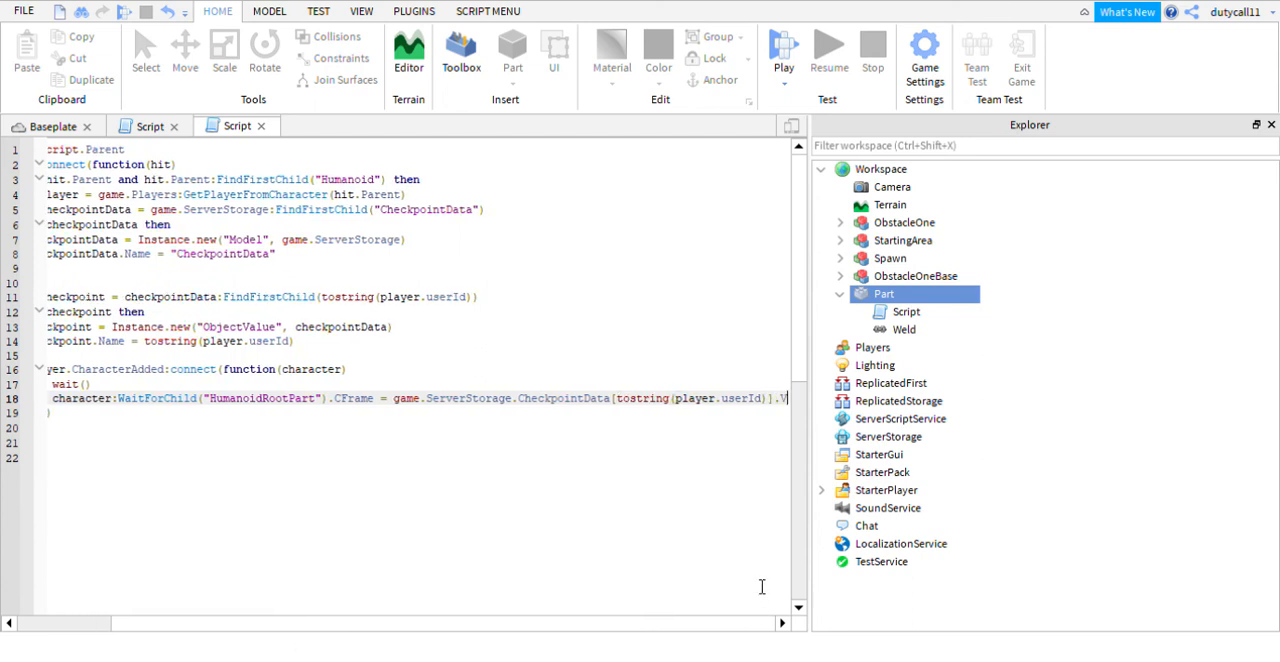
type("alue")
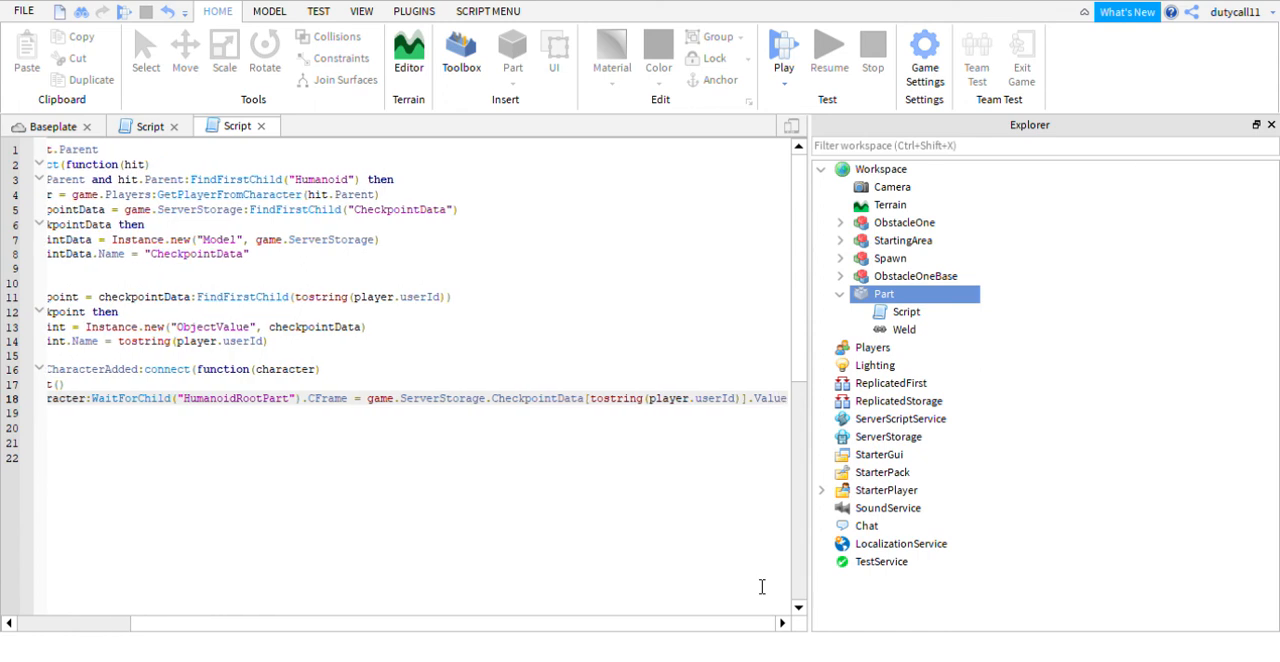
type(".CFr")
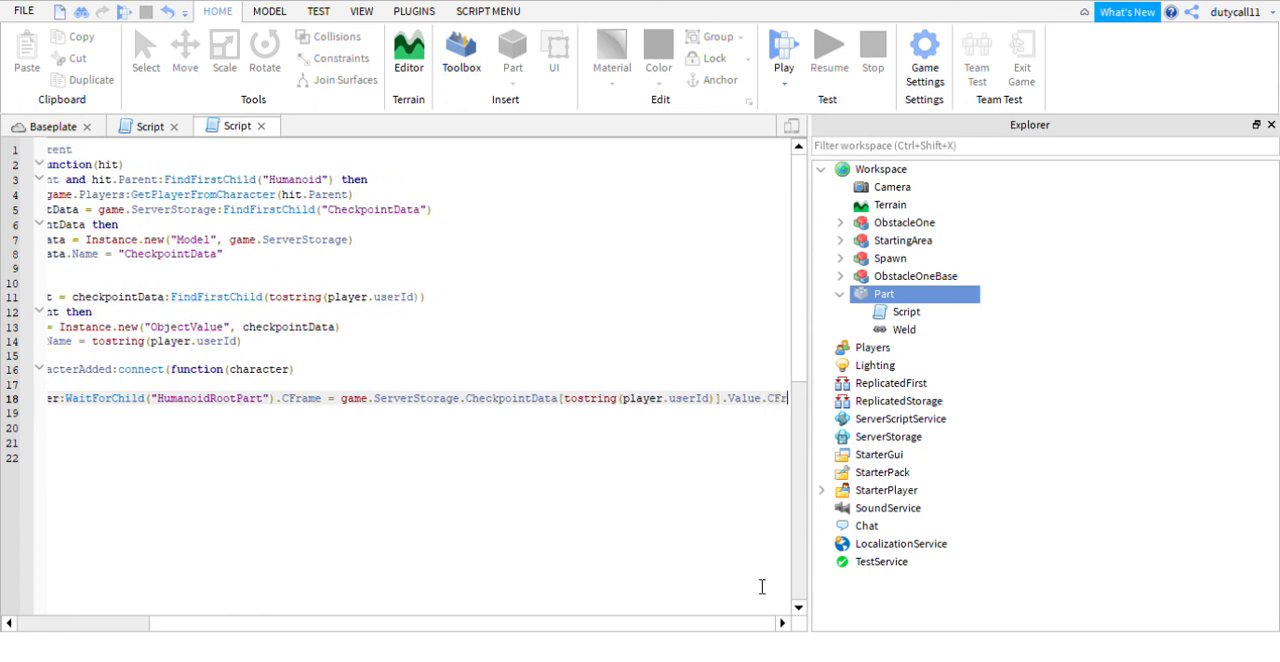
type("ame")
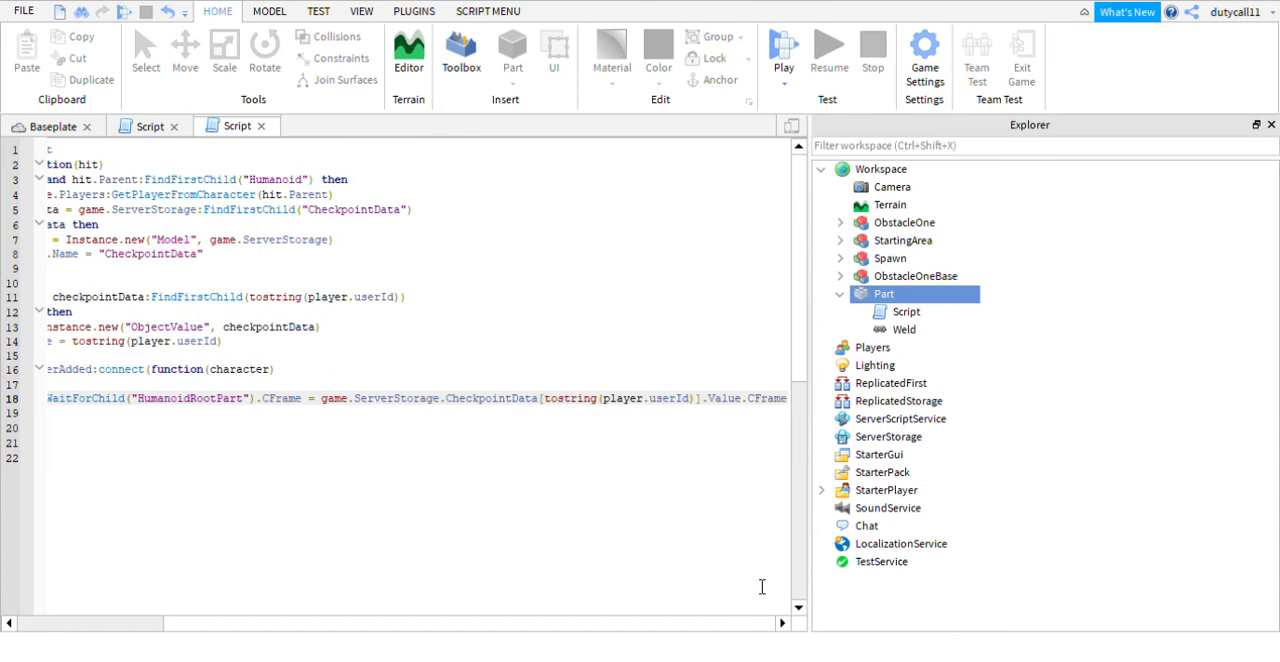
type(" + ")
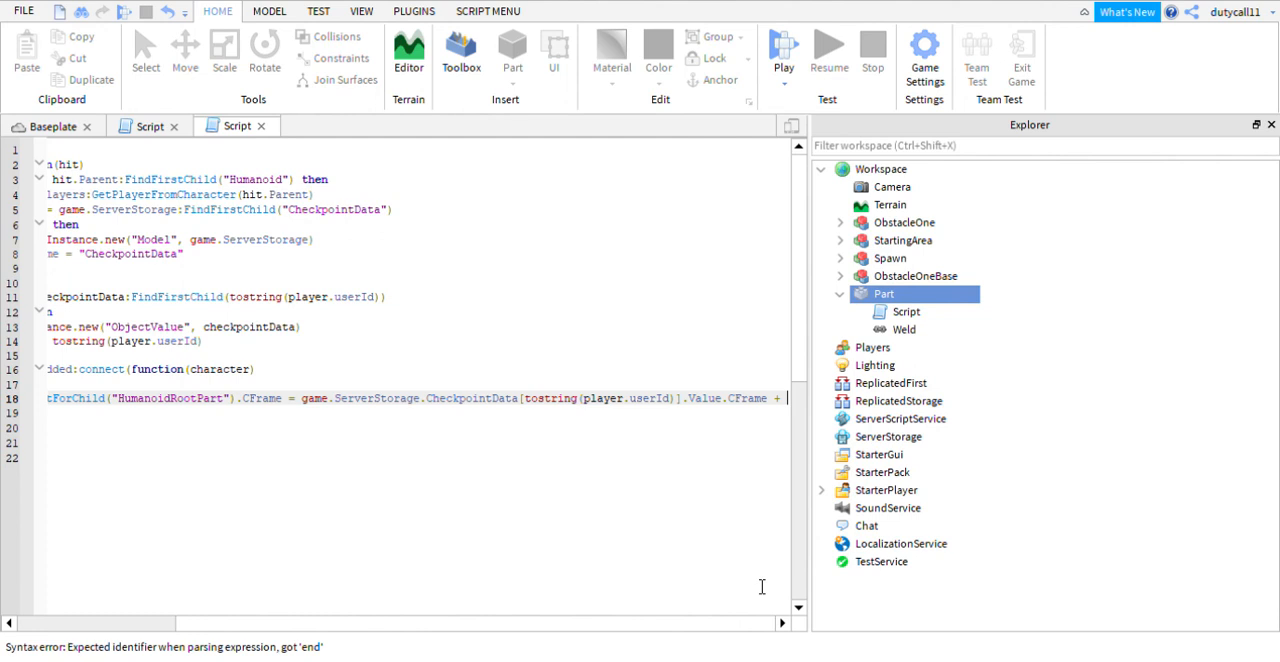
type("Vector3")
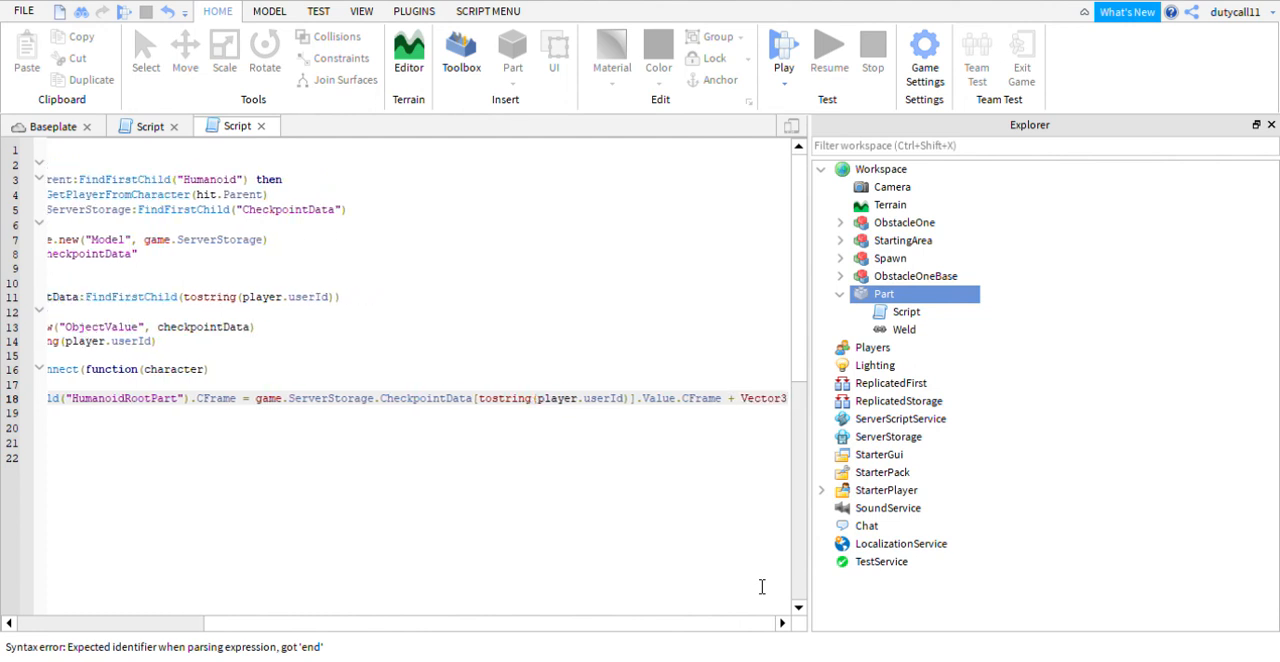
type(".new")
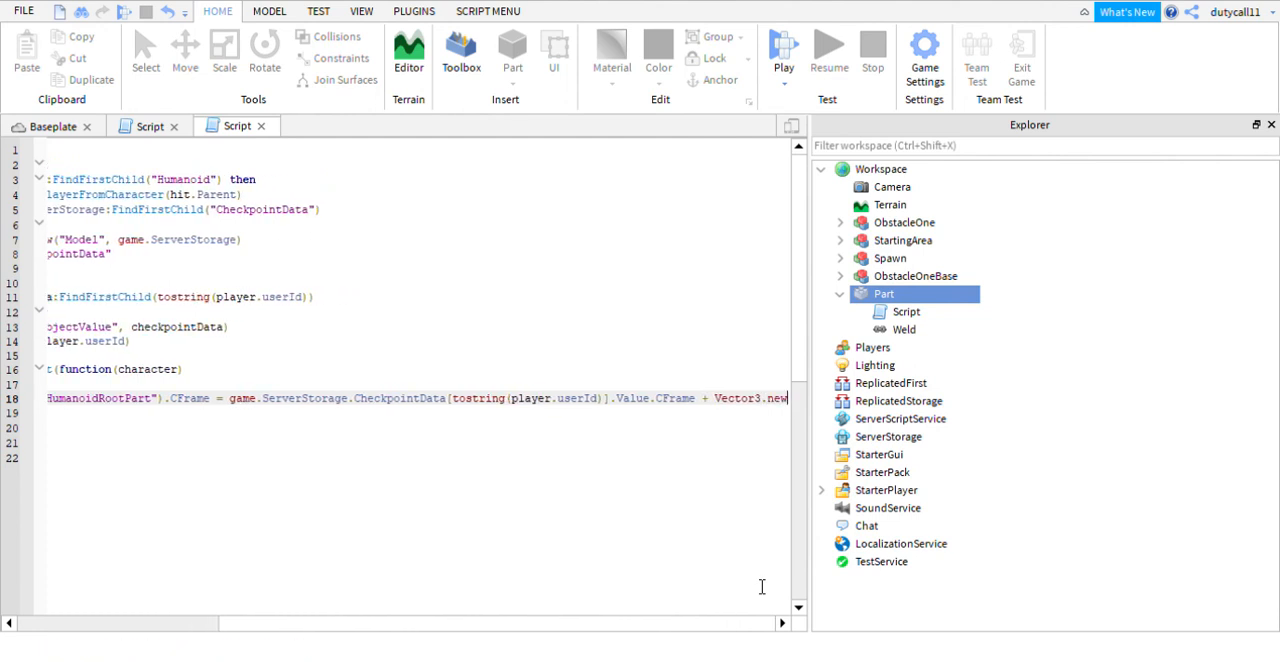
type("(")
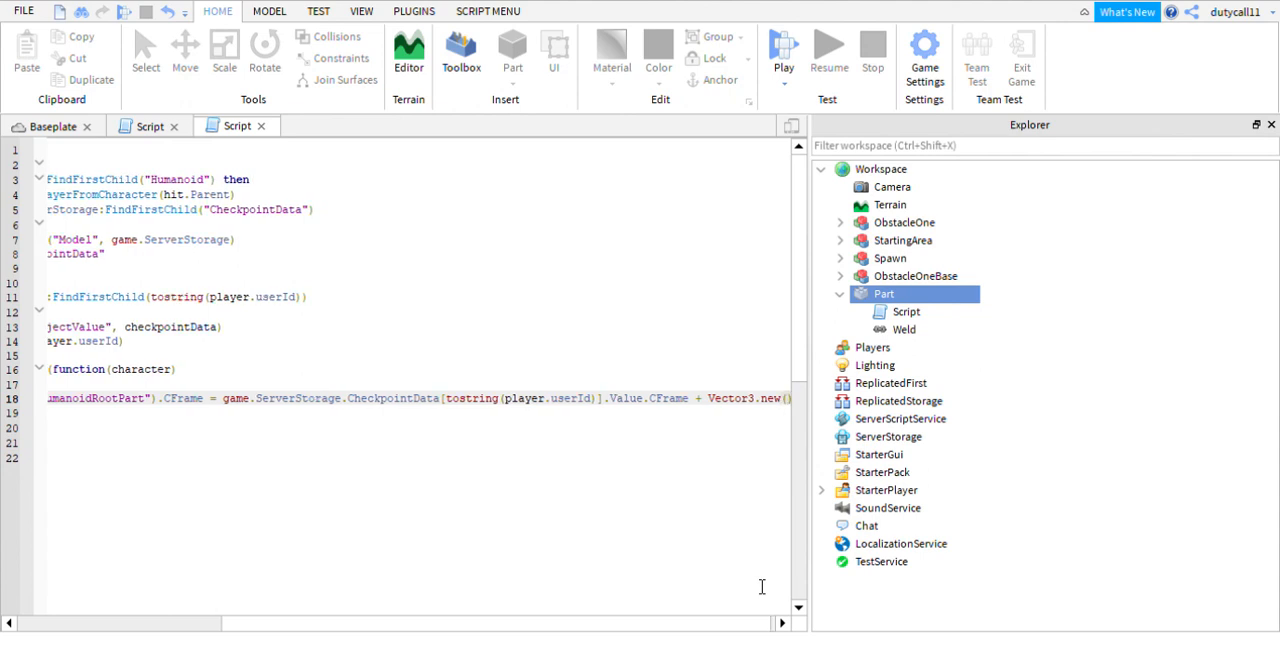
type("0")
- Finish the HumanoidRootPart CFrame line with + Vector3.new(0, 4, 0) and add a blank line below it
key("BackSpace")
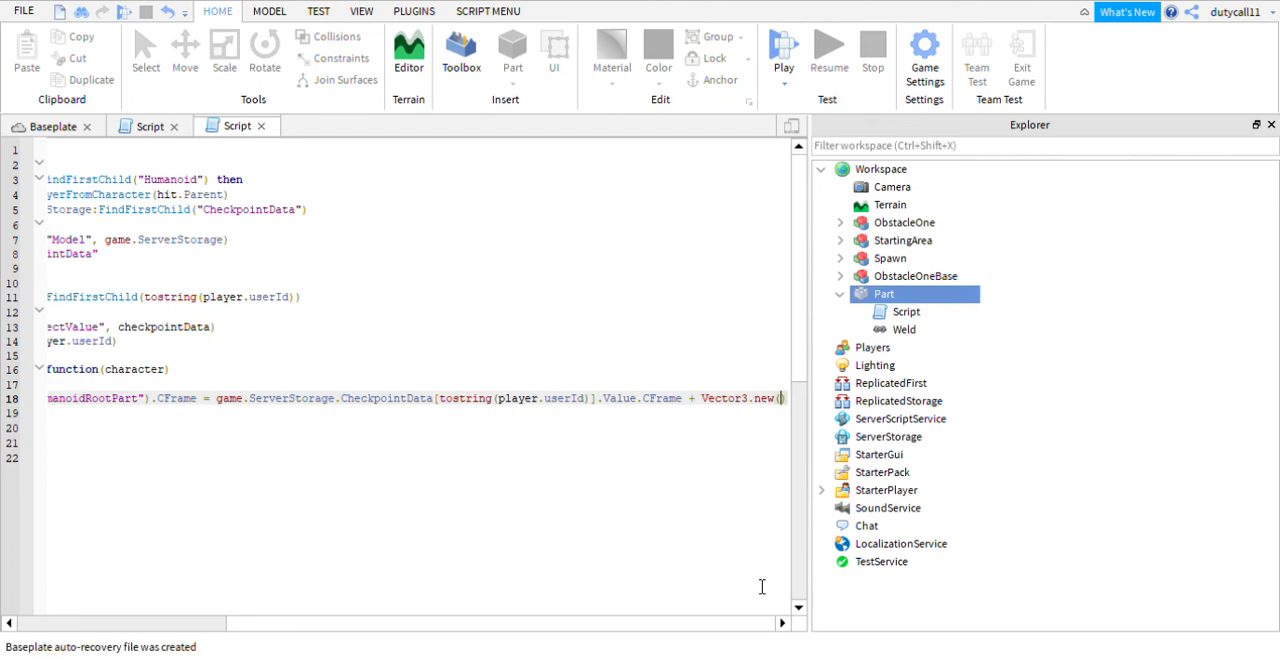
type("0,")
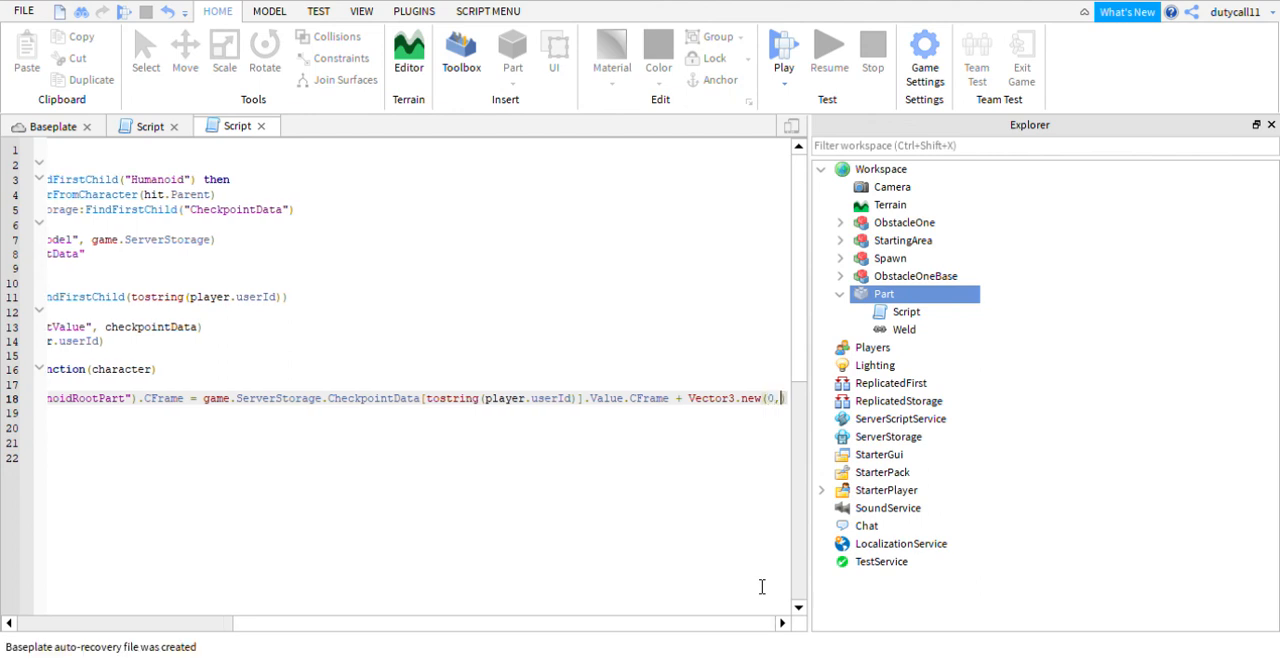
type(" 4, 0")
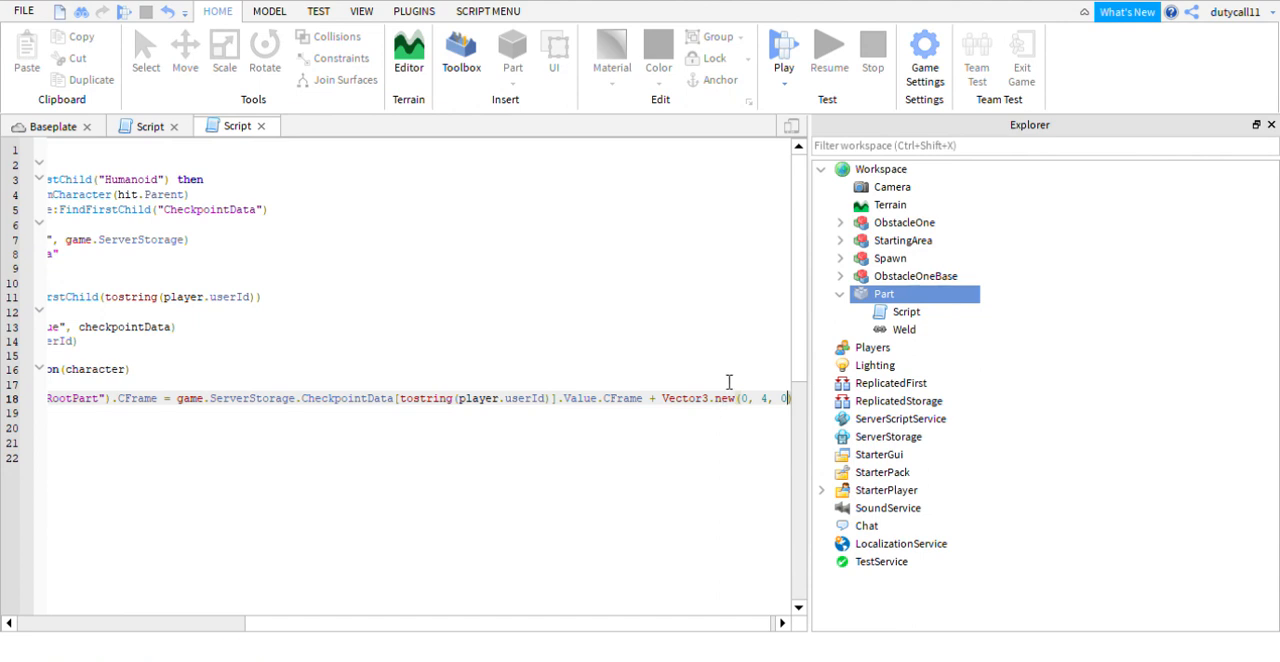
type(")")
key("Return")
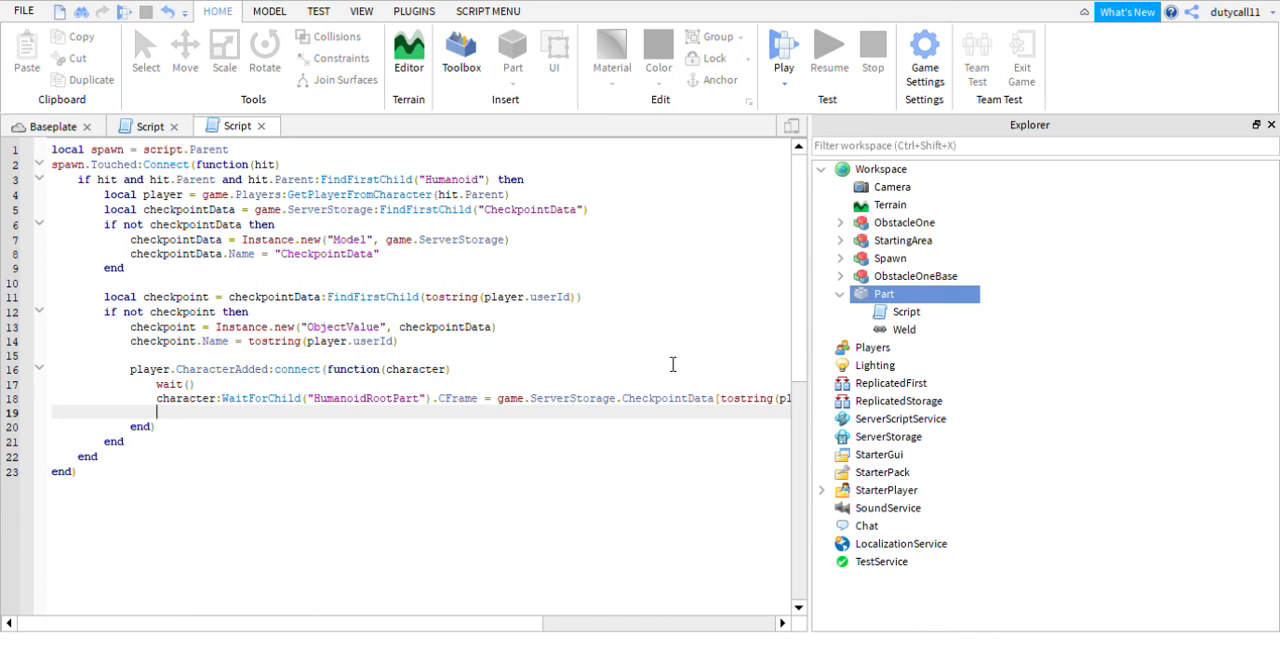
- Below the end of the if not checkpoint block, leave a blank line and enter checkpoint.Value
key("Down")
key("Down")
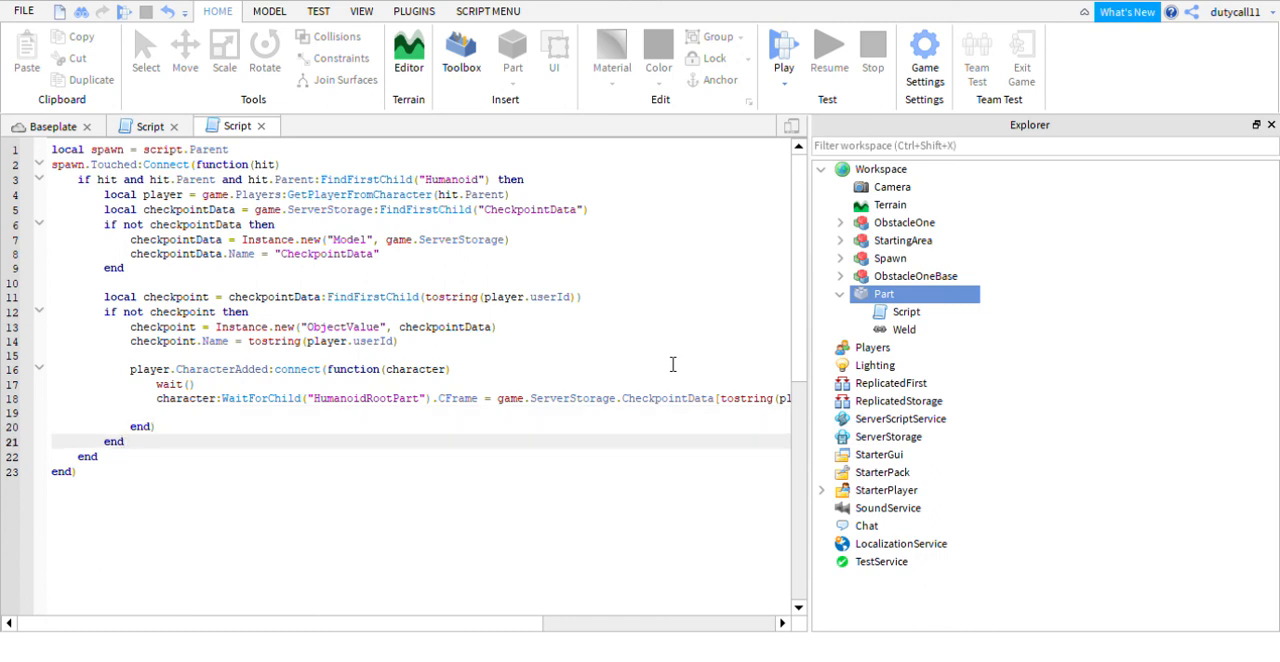
key("Return")
key("Return")
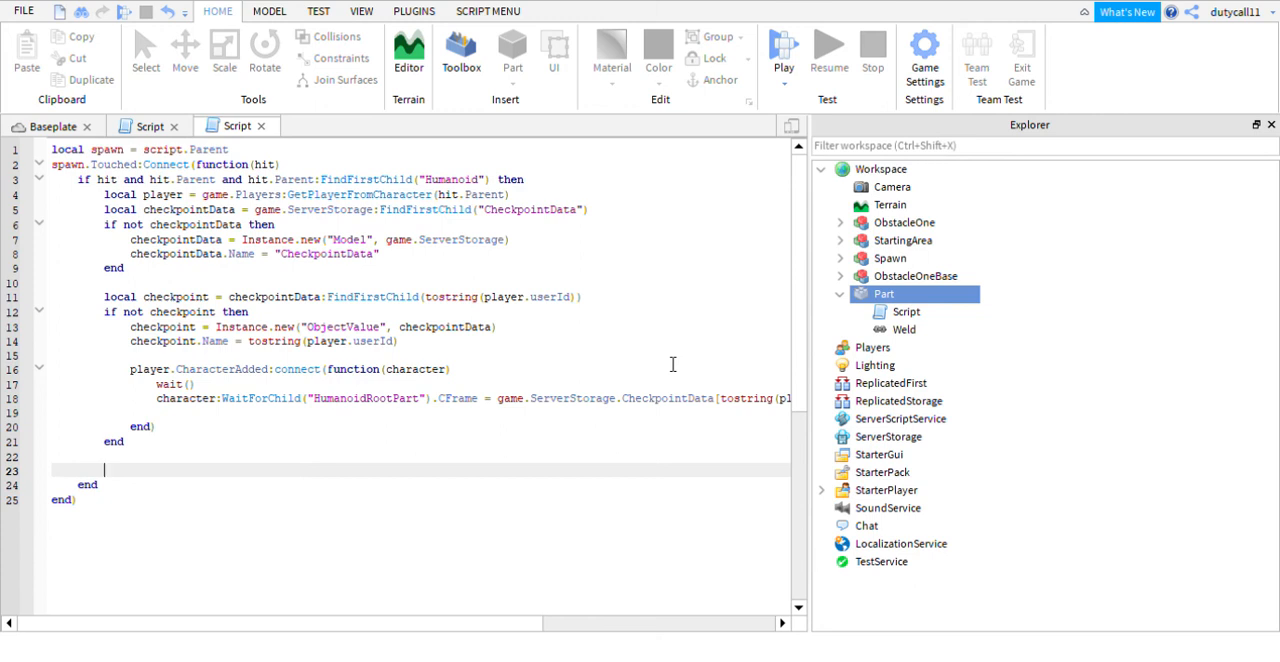
type("checkpointData")
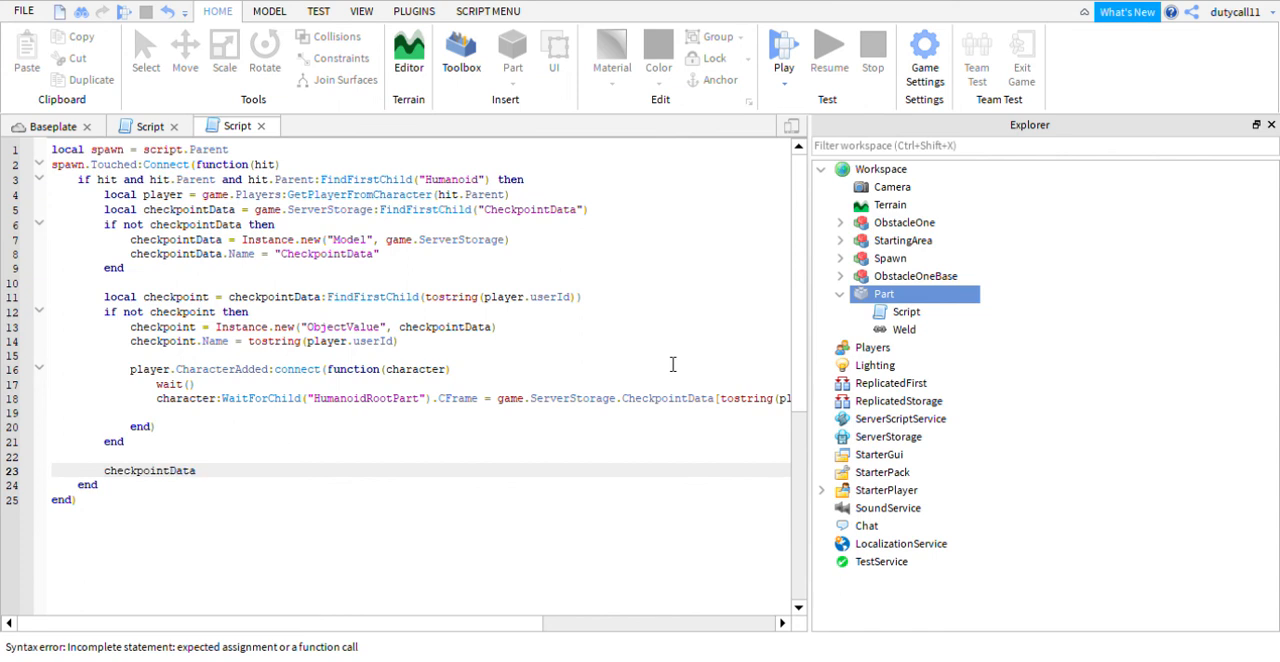
key("BackSpace")
key("BackSpace")
key("BackSpace")
key("BackSpace")
type(".Value = spawn()")
- Complete the checkpoint.Value line by assigning it the spawn variable with = spawn
key("BackSpace")
key("BackSpace")
key("BackSpace")
key("BackSpace")
key("BackSpace")
key("BackSpace")
key("BackSpace")
type("spg")
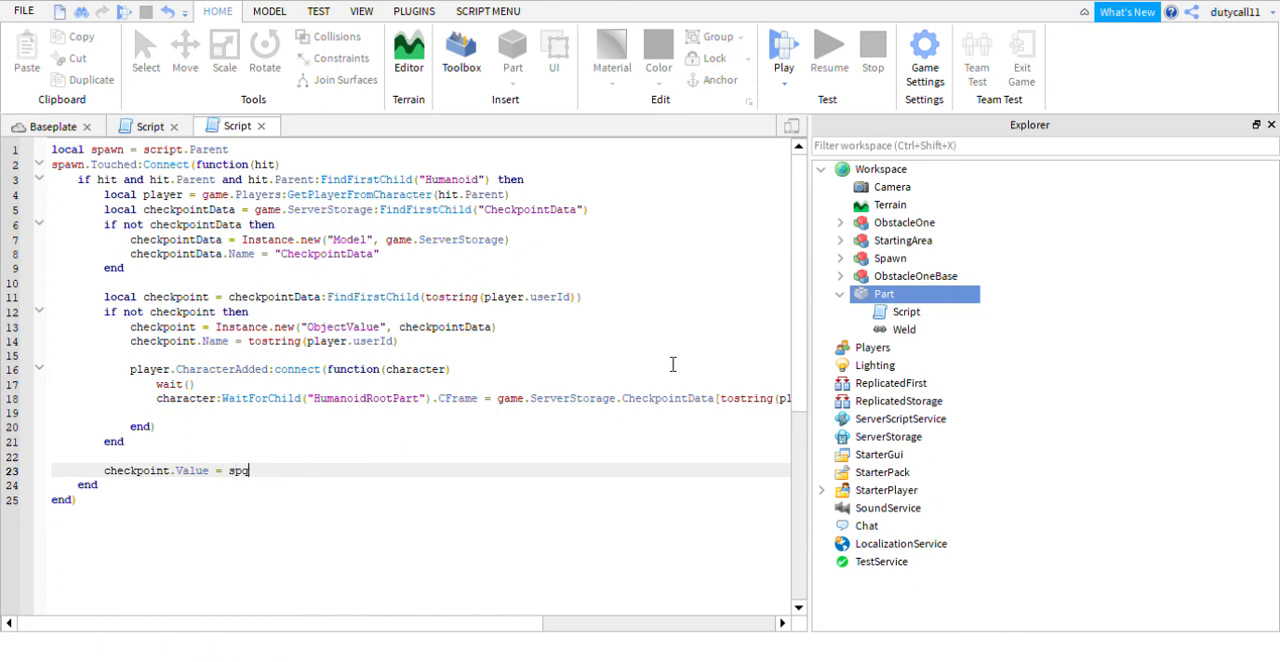
key("BackSpace")
type("awn")
key("BackSpace")
key("BackSpace")
type("wn")
- Start a playtest and jump the character over the red bars to the platform beyond obstacle one
left_click(784, 52)
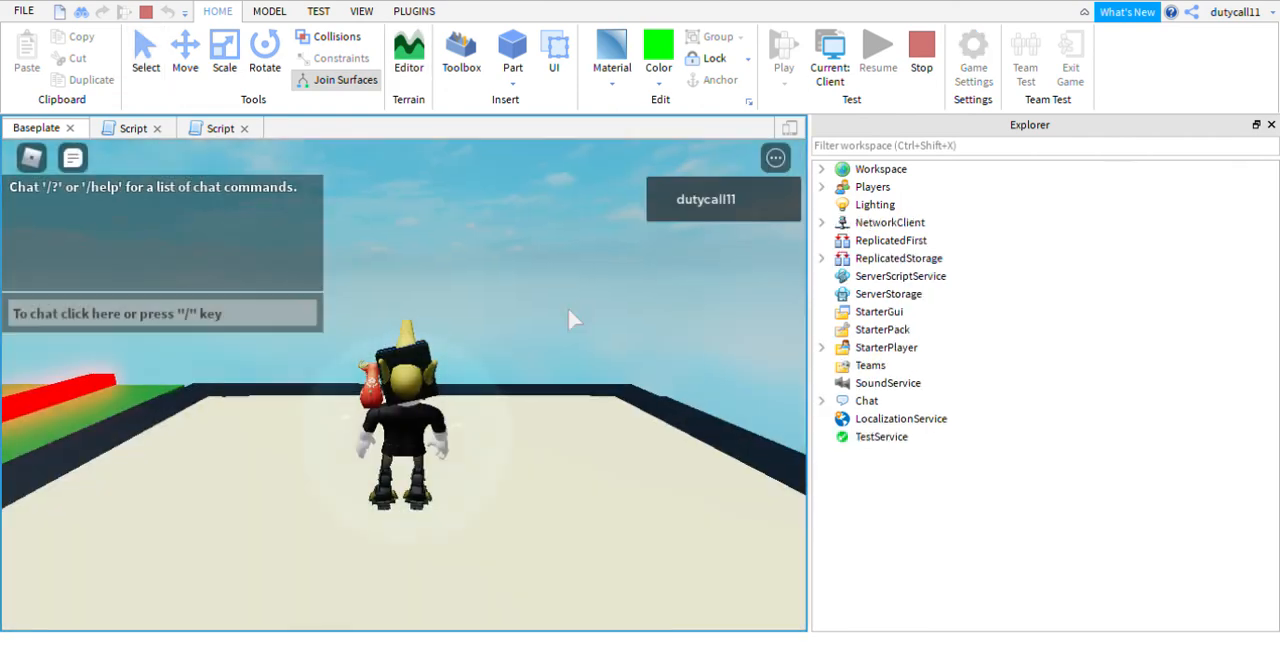
key("w")
right_click_drag(568, 307, 568, 308)
key("space")
key("space")
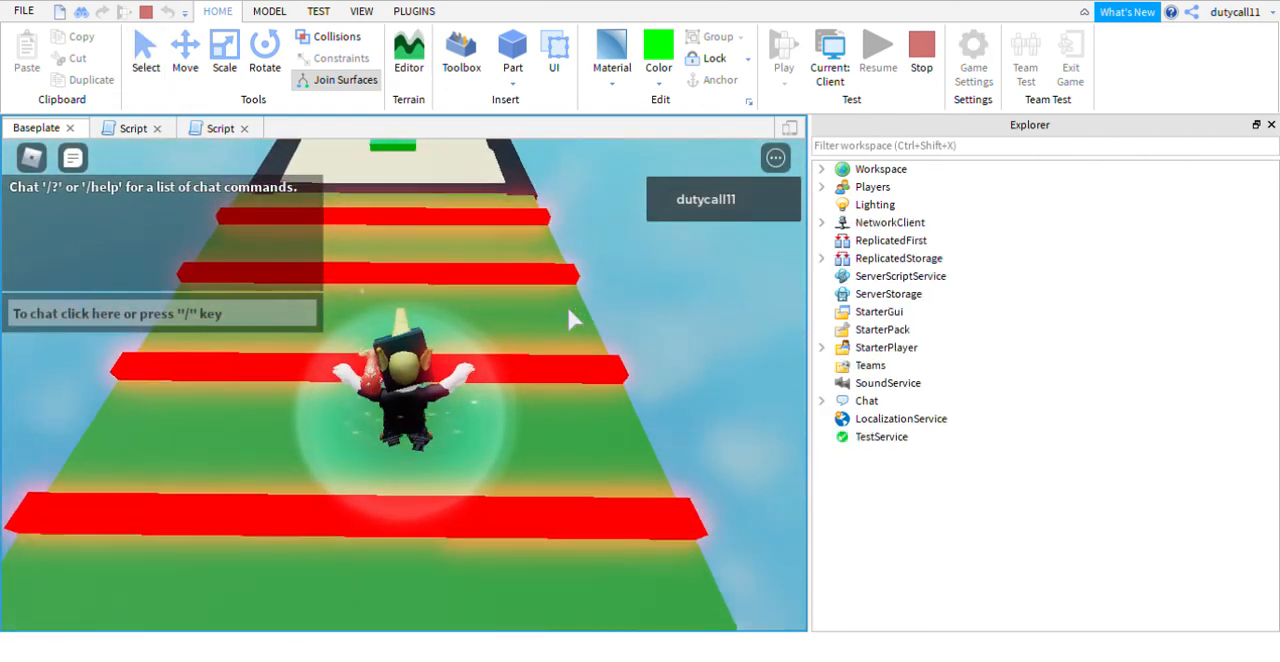
key("space")
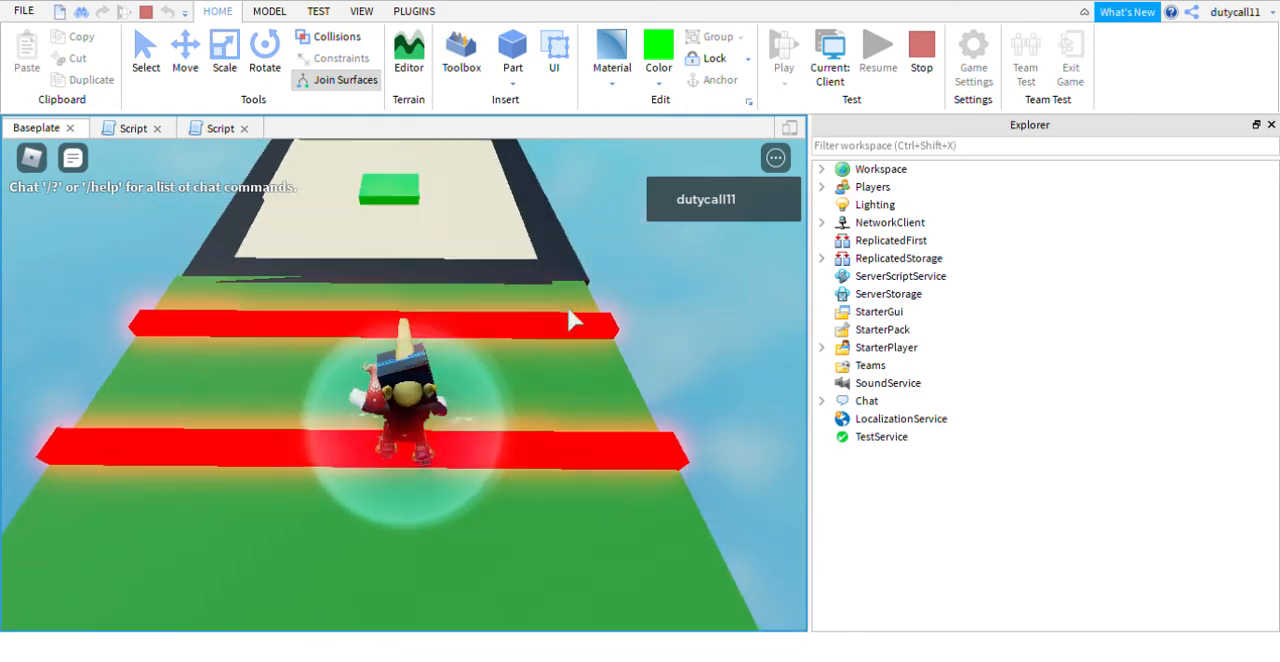
key("space")
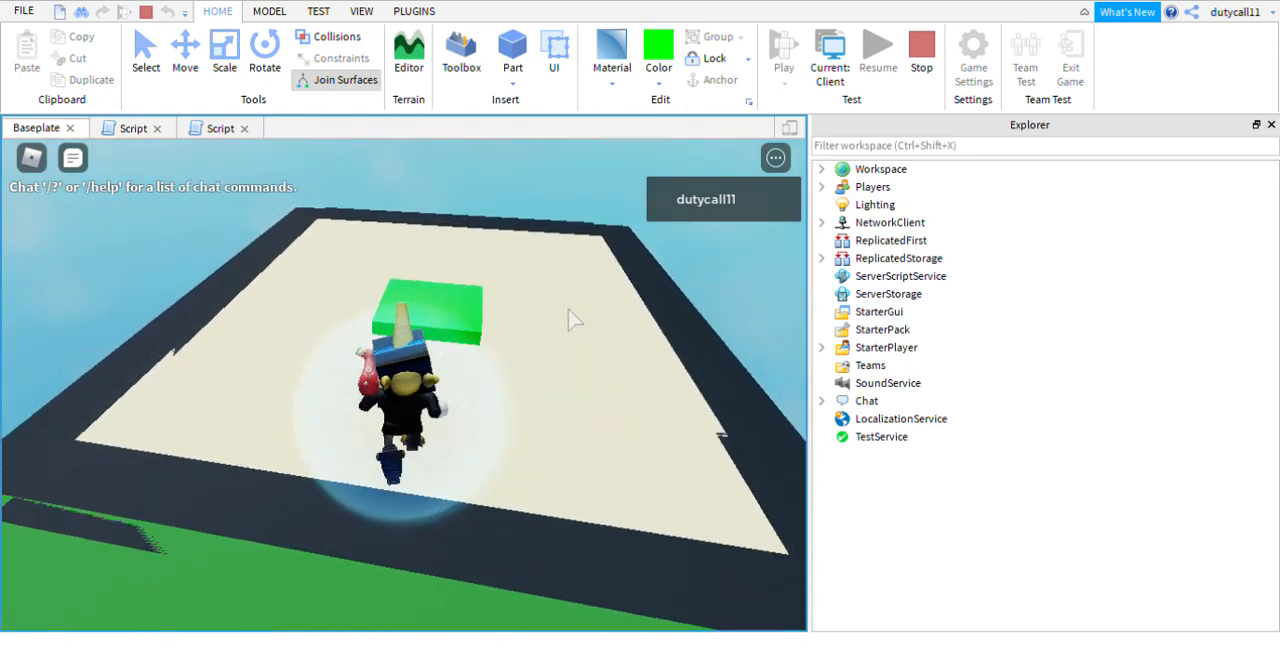
- Move the character onto the green checkpoint part to test it and stop the playtest
right_click_drag(568, 308, 568, 318)
key("w")
key("space")
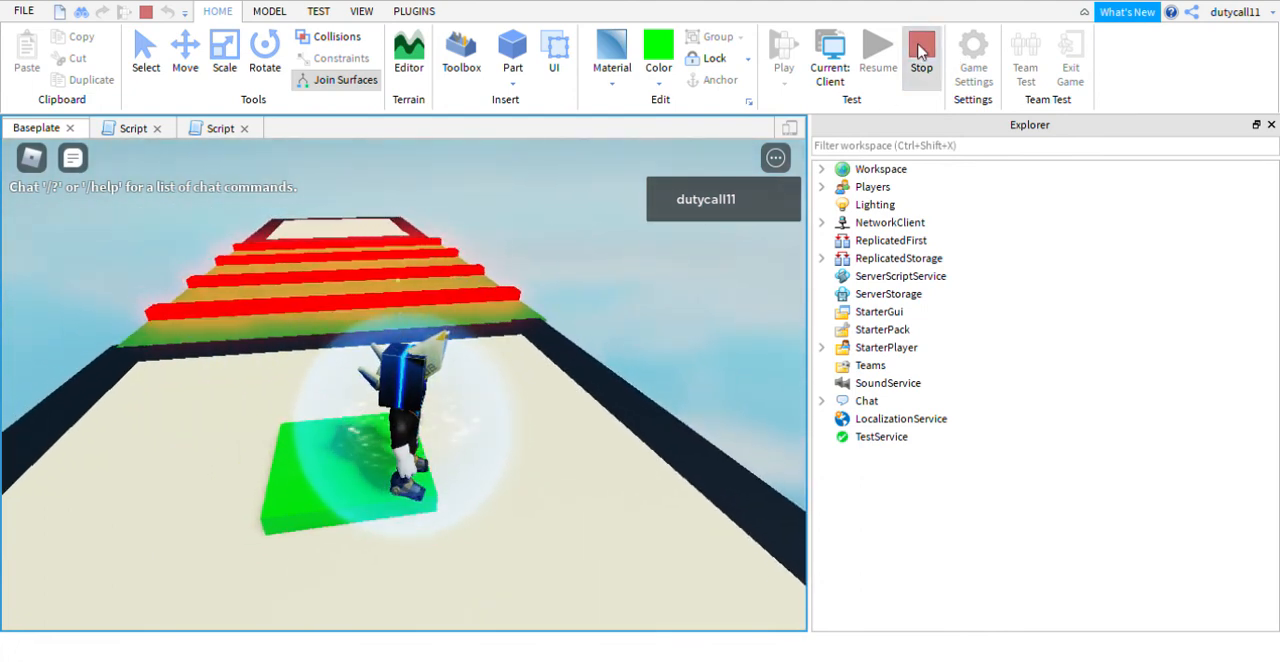
left_click(915, 58)
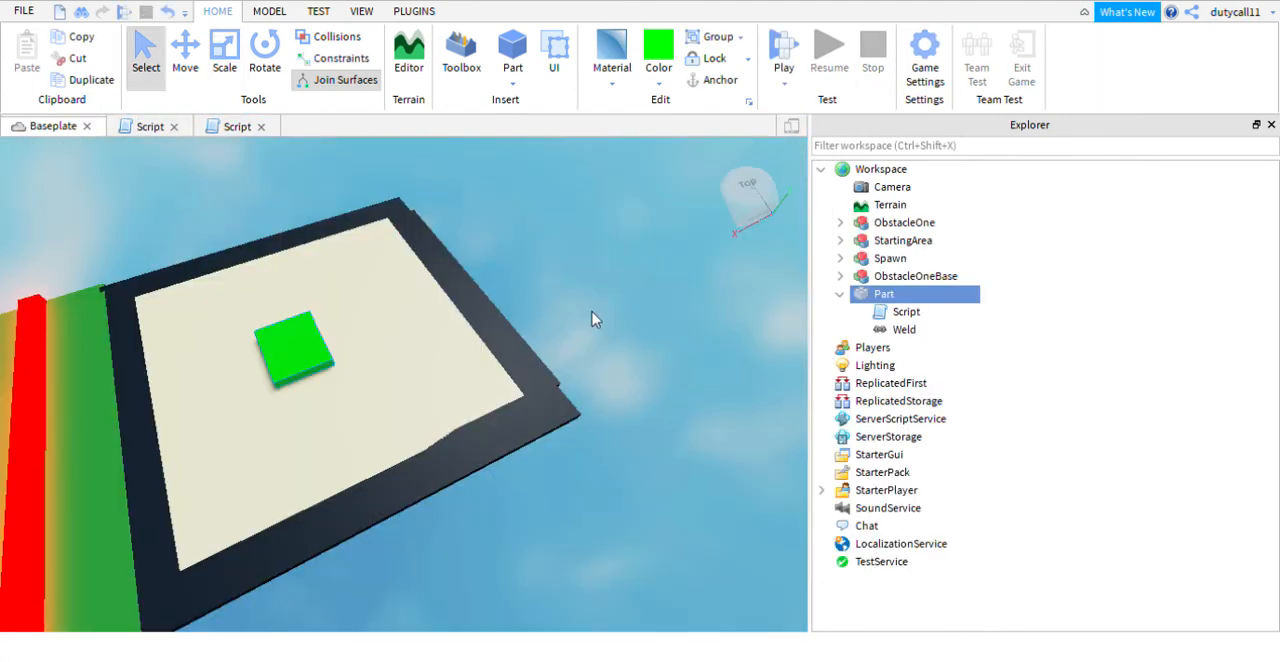
scroll(605, 315, "down", 3)
right_click_drag(605, 315, 605, 316)
scroll(605, 315, "up", 5)
scroll(613, 325, "down", 5)
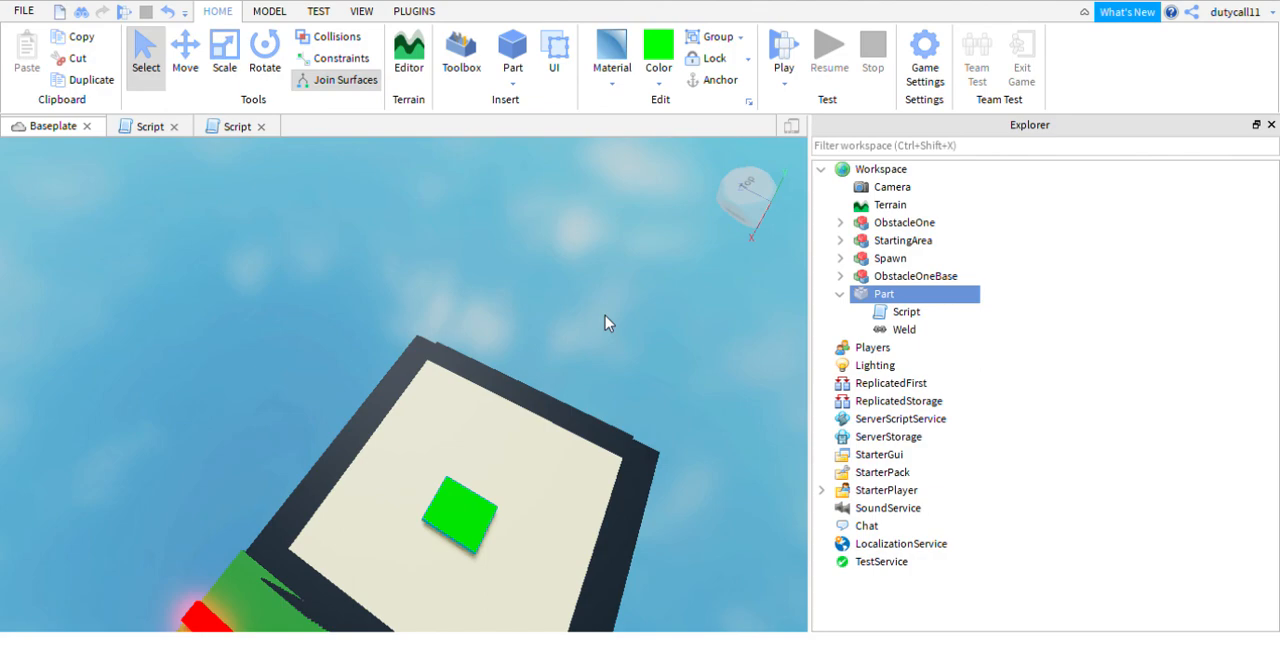
right_click_drag(594, 323, 594, 323)
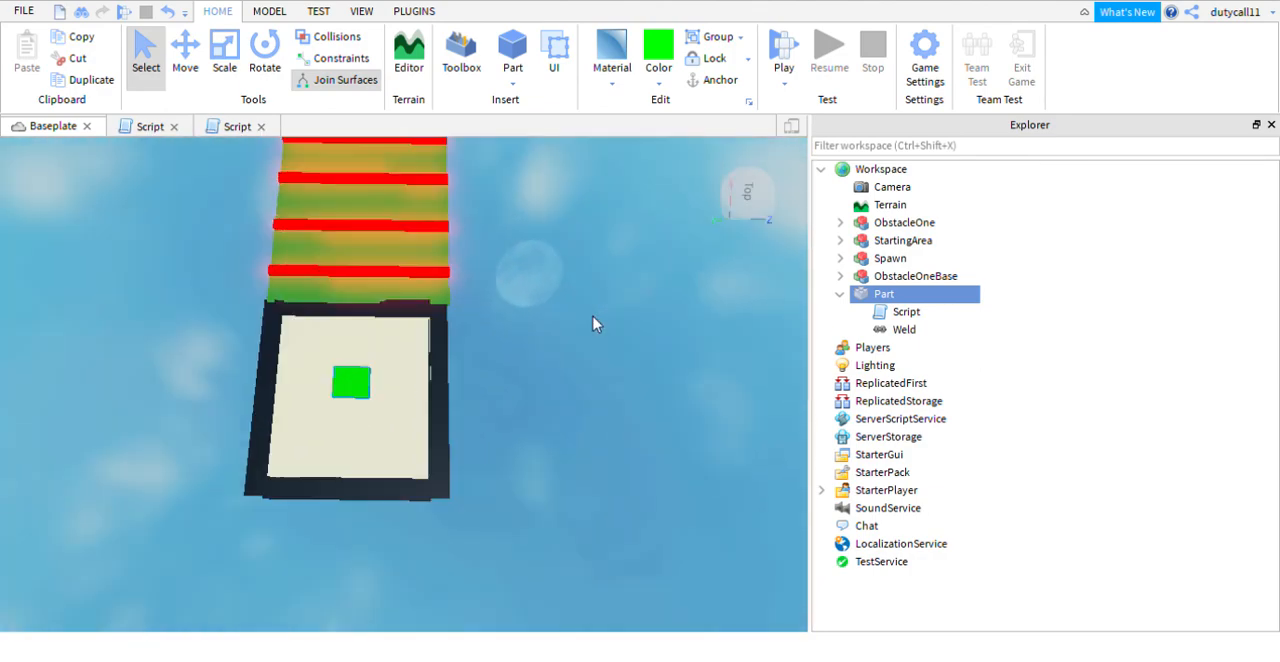
right_click_drag(578, 276, 580, 269)
scroll(574, 246, "up", 5)
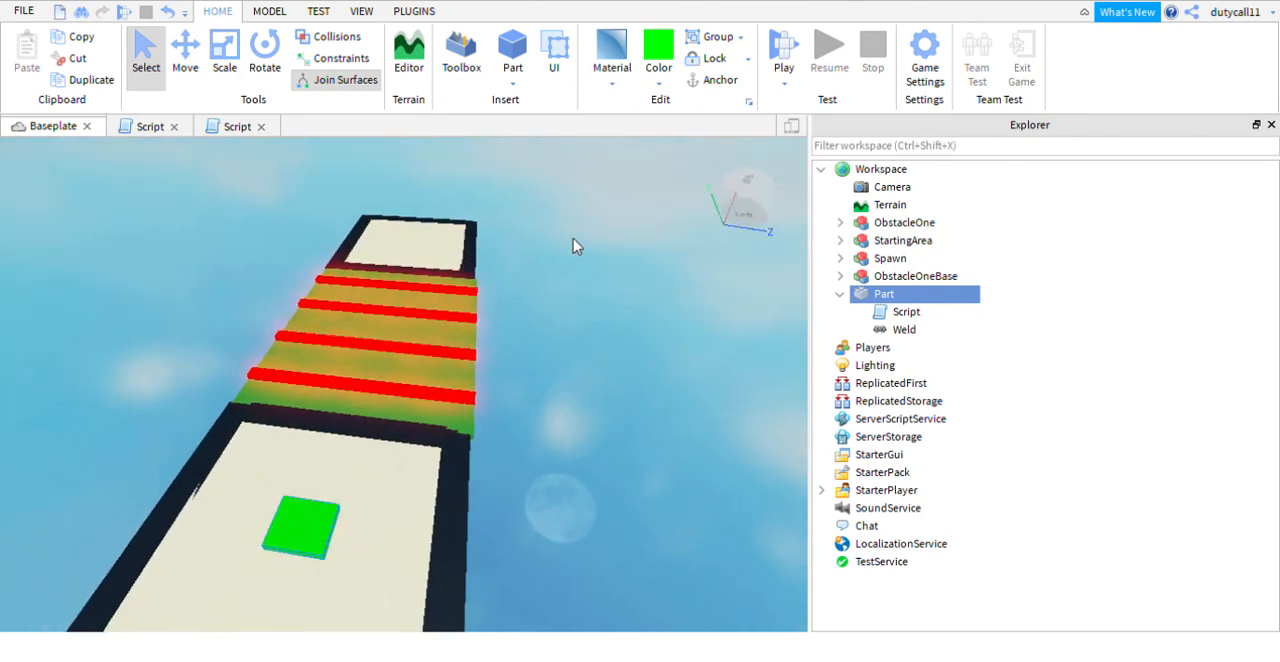